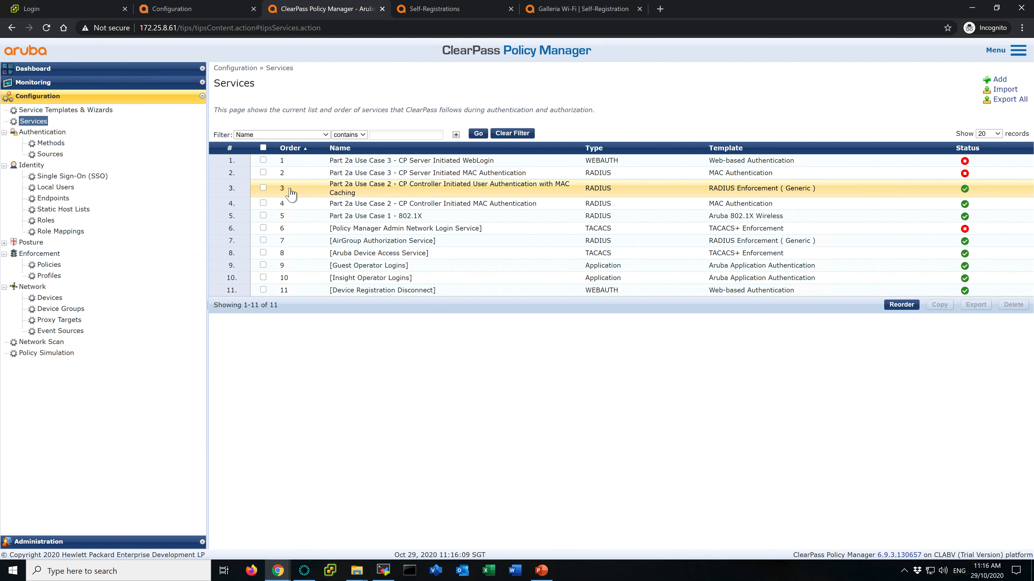
- Copy the service Part 2a Use Case 2 - CP Controller Initiated User Authentication with MAC Caching
click(263, 188)
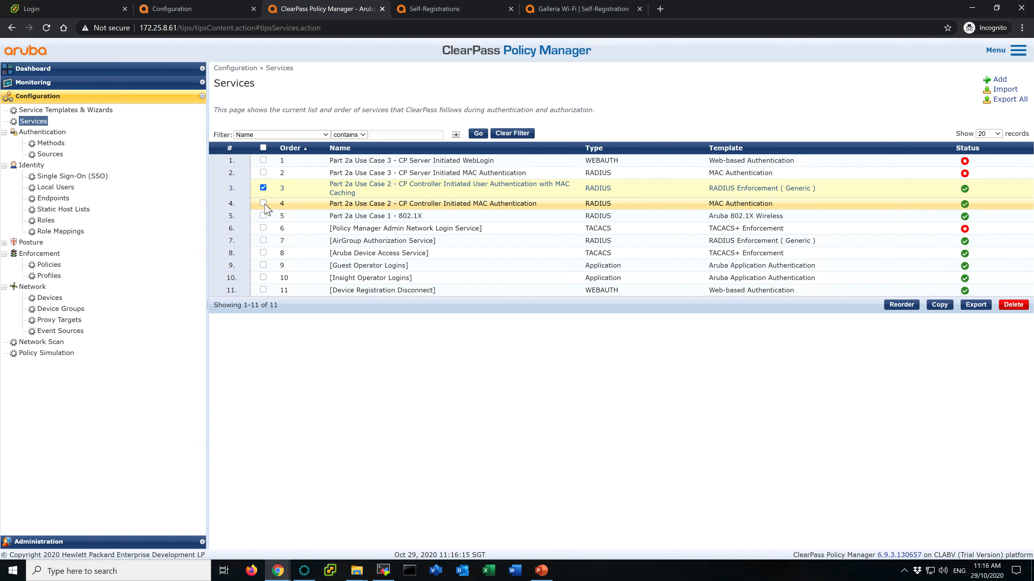
click(264, 203)
click(263, 203)
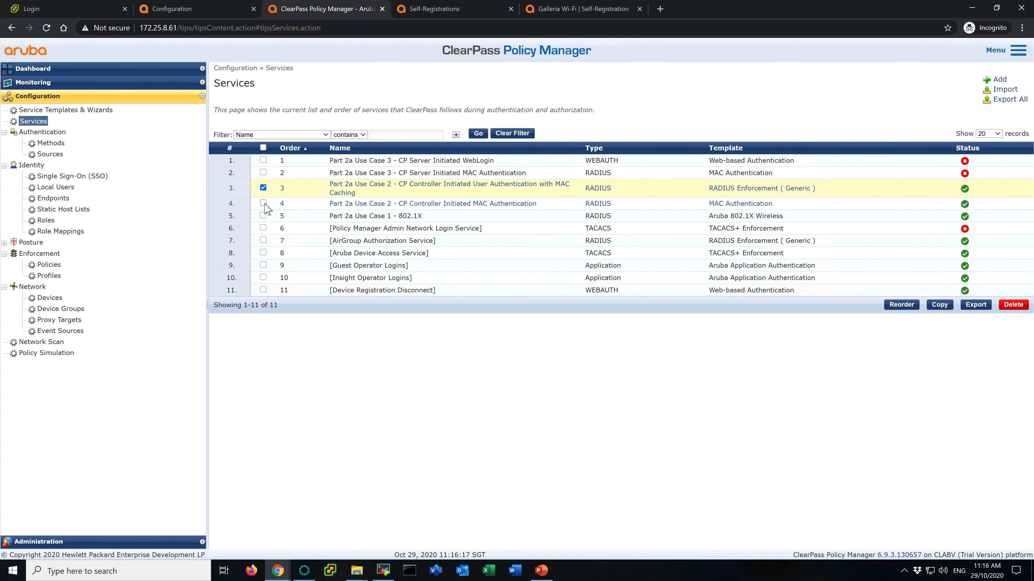
click(939, 304)
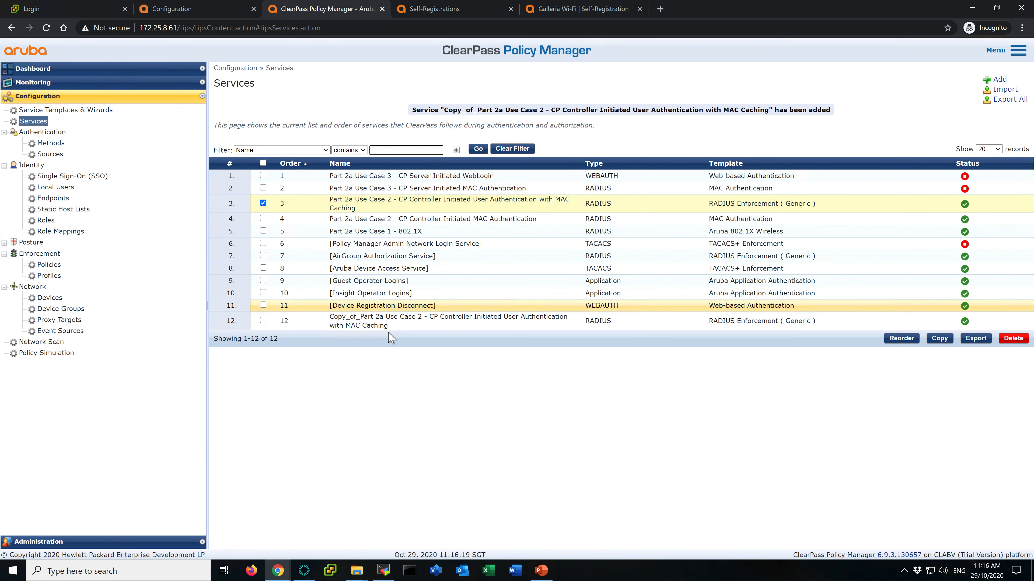
- Rename the copied service to Part 2a Use Case 4 - CP Controller Initiated User Authentication with MAC Caching and save it
click(364, 326)
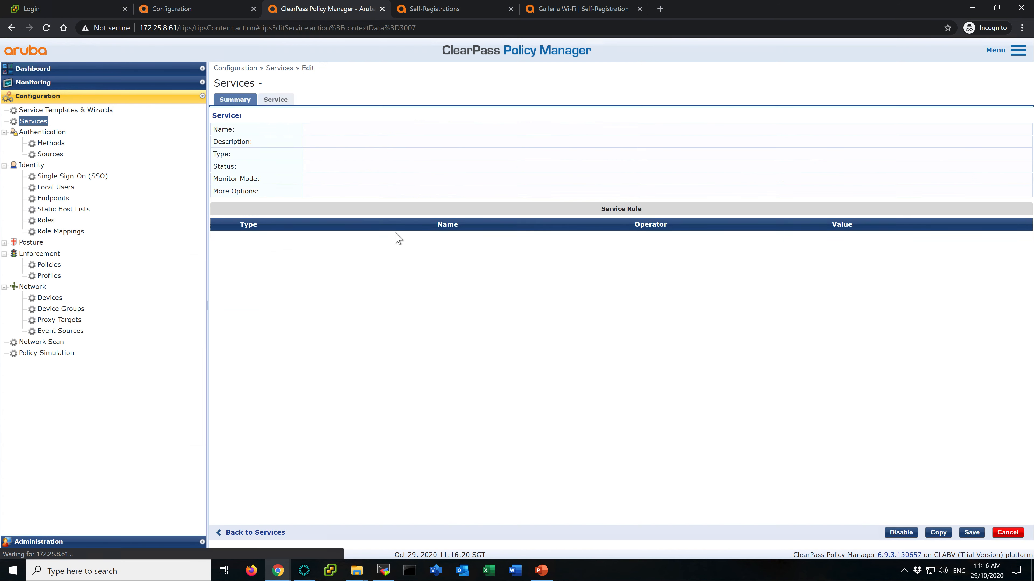
click(273, 100)
drag(335, 116, 257, 121)
key(BackSpace)
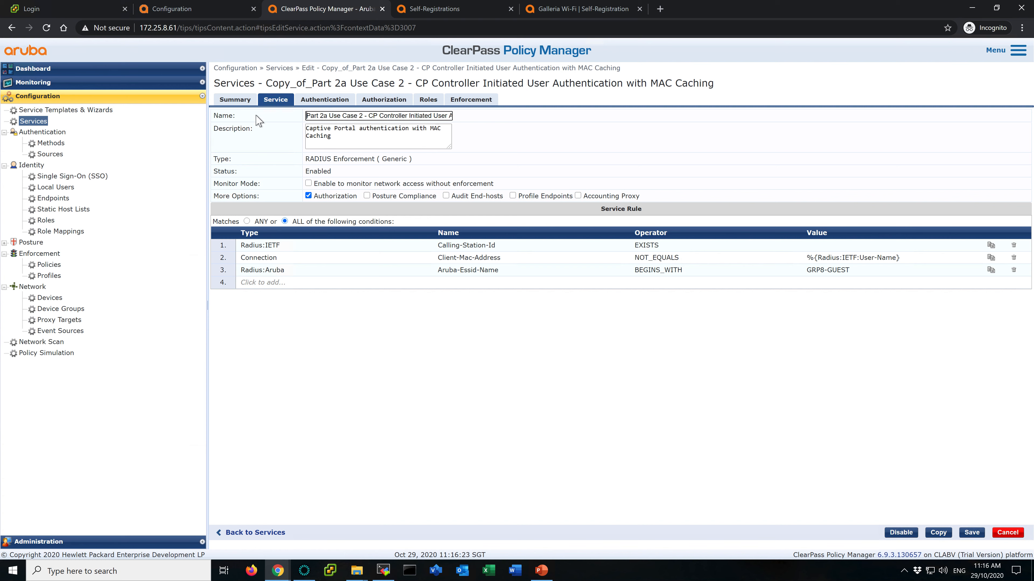
drag(379, 116, 490, 114)
click(399, 111)
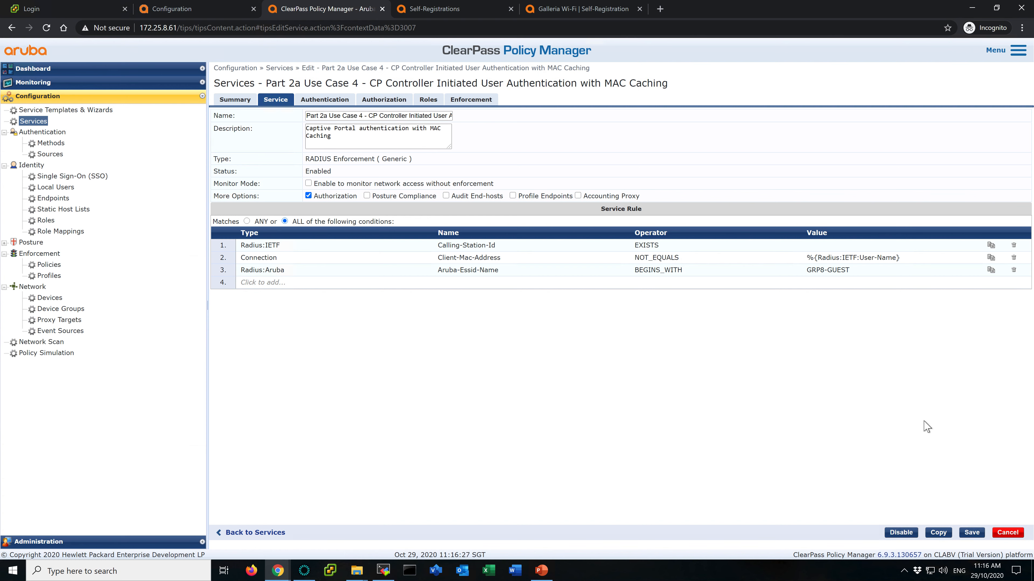
click(972, 533)
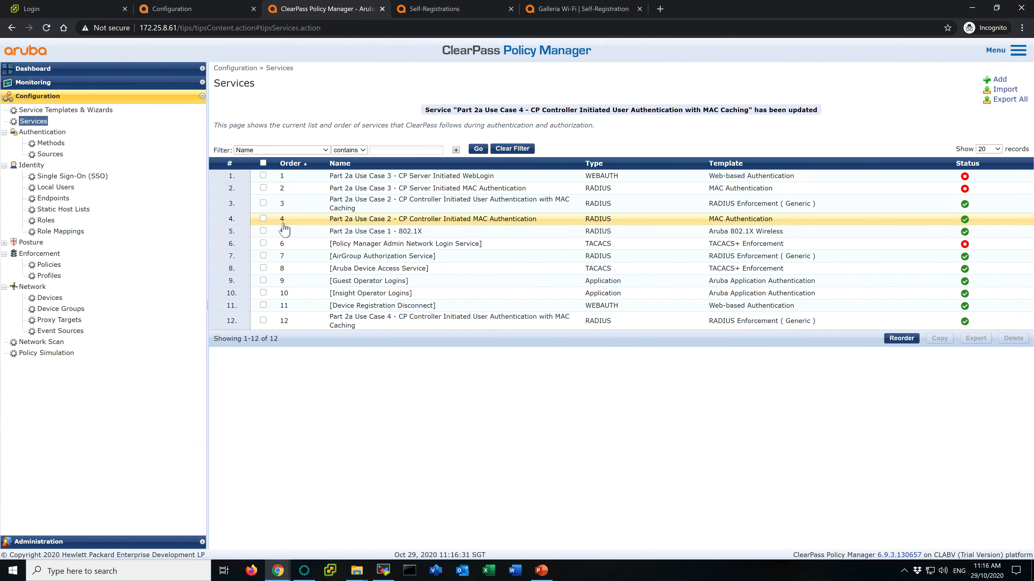
- Copy the Part 2a Use Case 2 - CP Controller Initiated MAC Authentication service and rename the copy to Part 2a Use Case 4 - CP Controller Initiated MAC Authentication
click(263, 219)
click(940, 339)
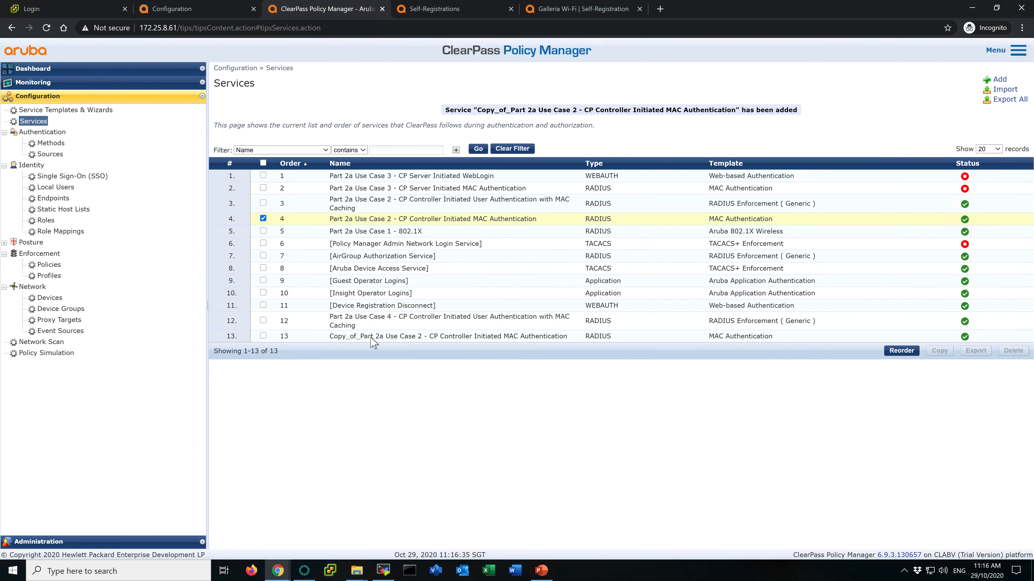
click(372, 337)
click(275, 100)
drag(336, 116, 223, 116)
key(BackSpace)
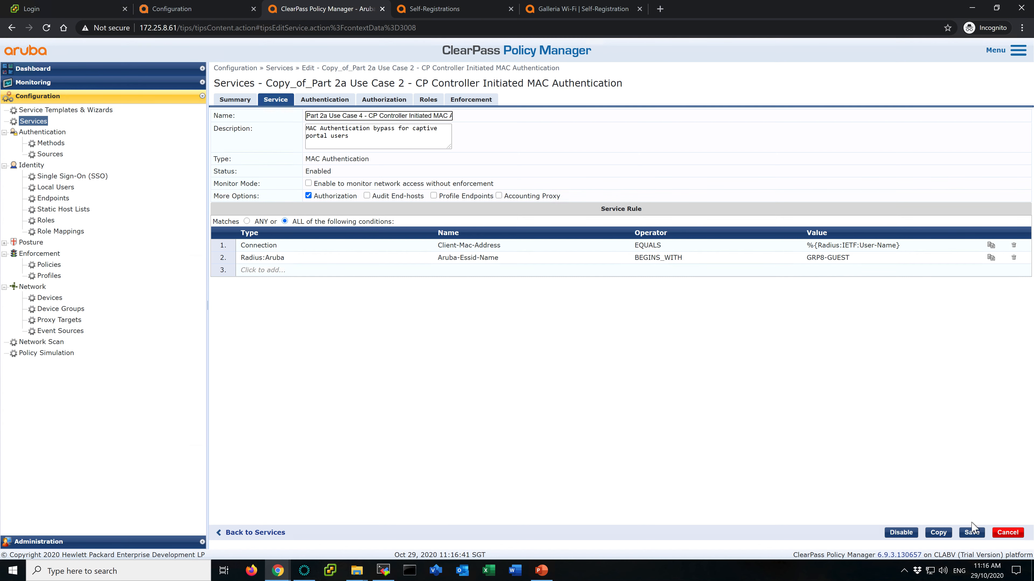
click(971, 532)
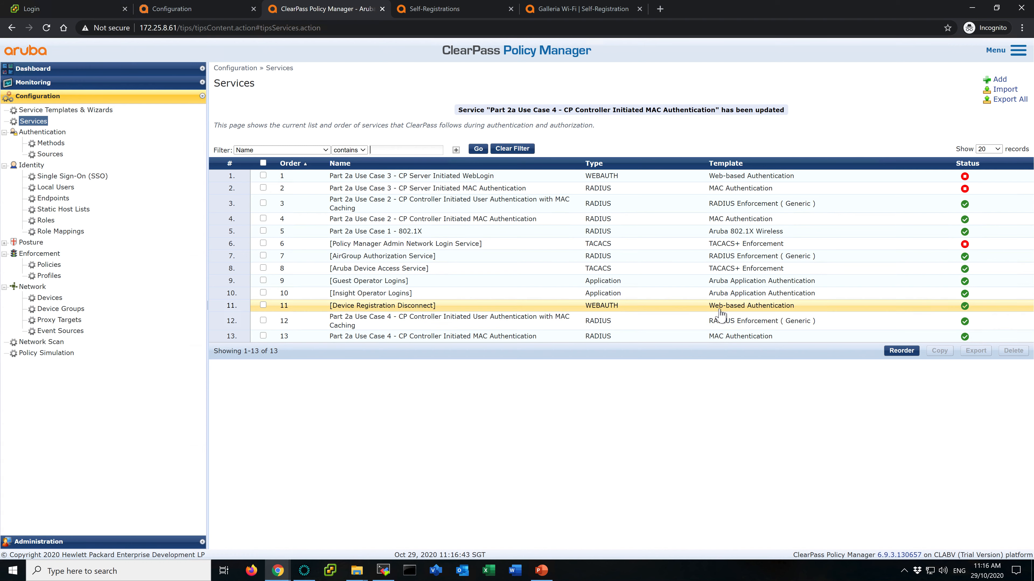
- Reorder the services so both Use Case 4 services come first, MAC Authentication at the top, and save
click(900, 352)
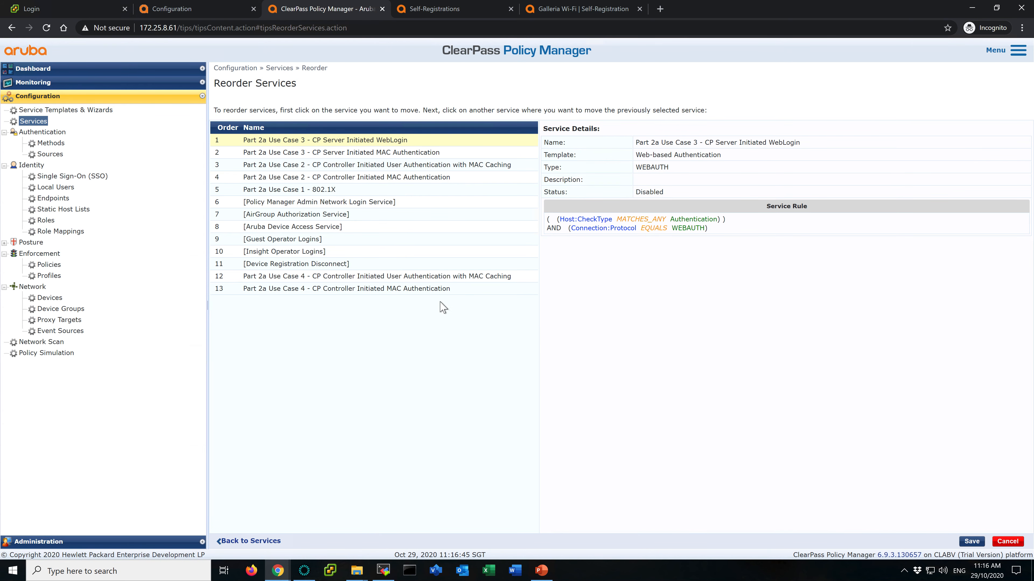
click(393, 277)
click(350, 140)
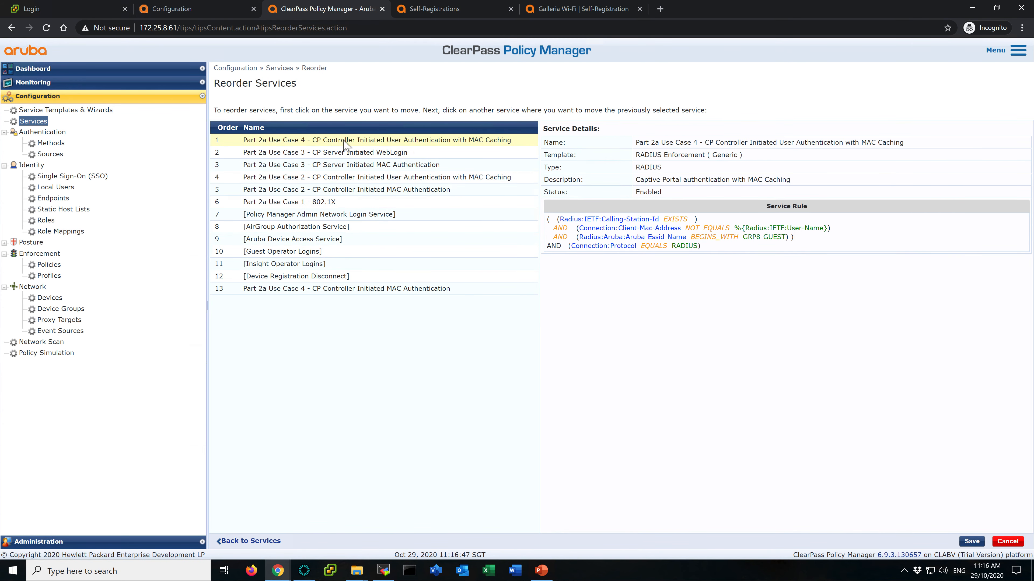
click(358, 301)
click(383, 140)
click(972, 542)
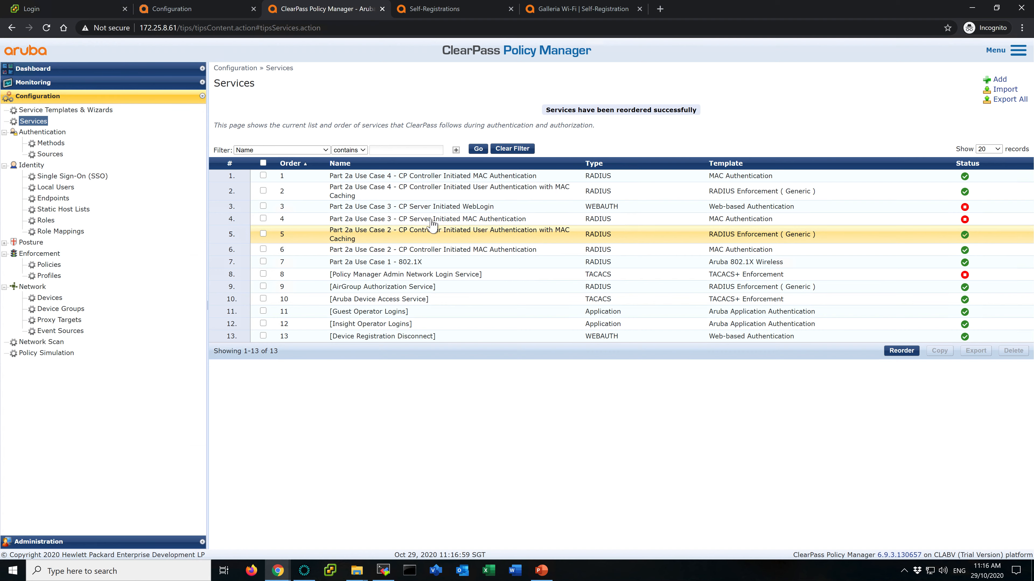
- Open each of the two Use Case 4 services to review their summaries
click(409, 192)
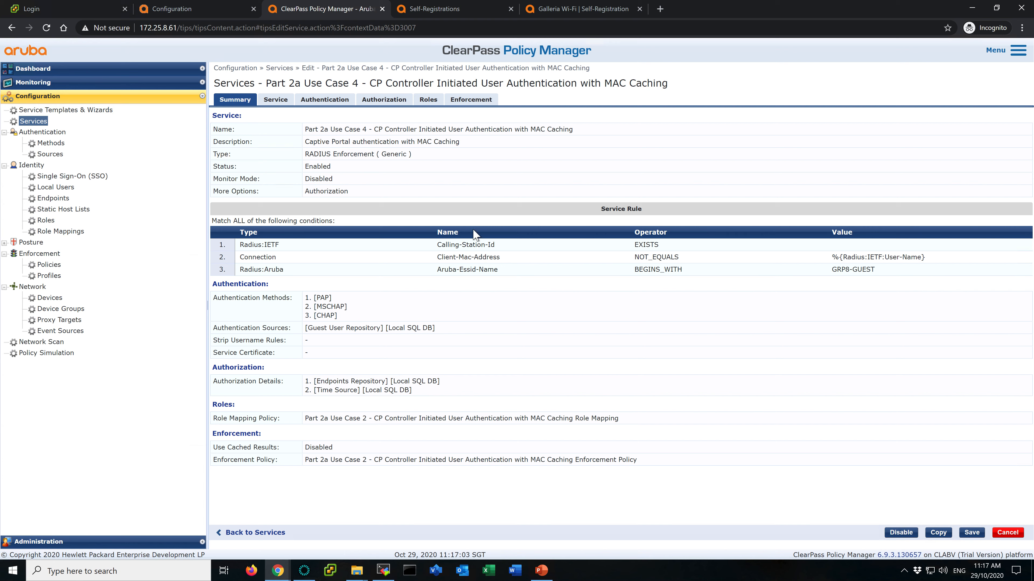
click(32, 121)
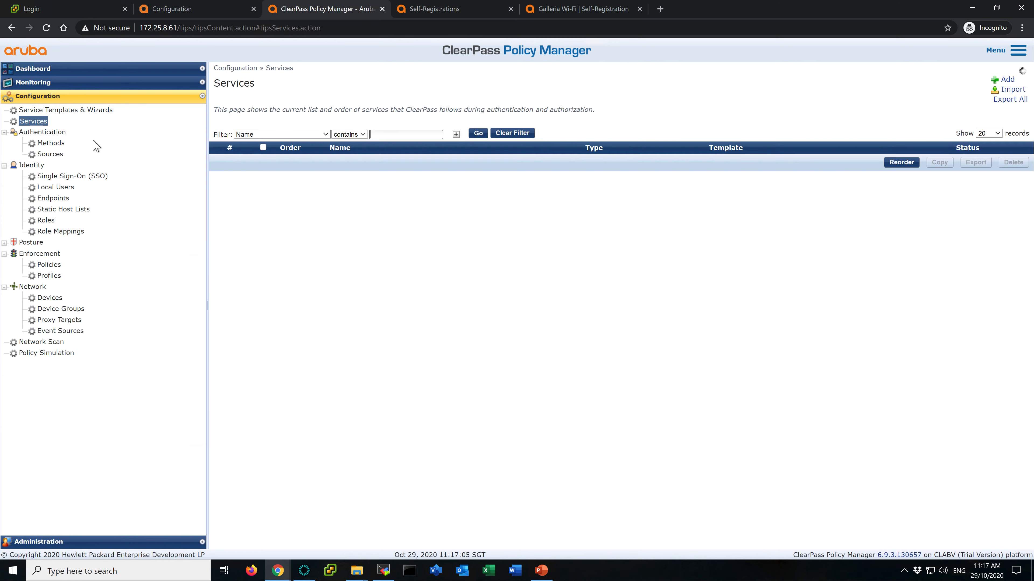
click(403, 160)
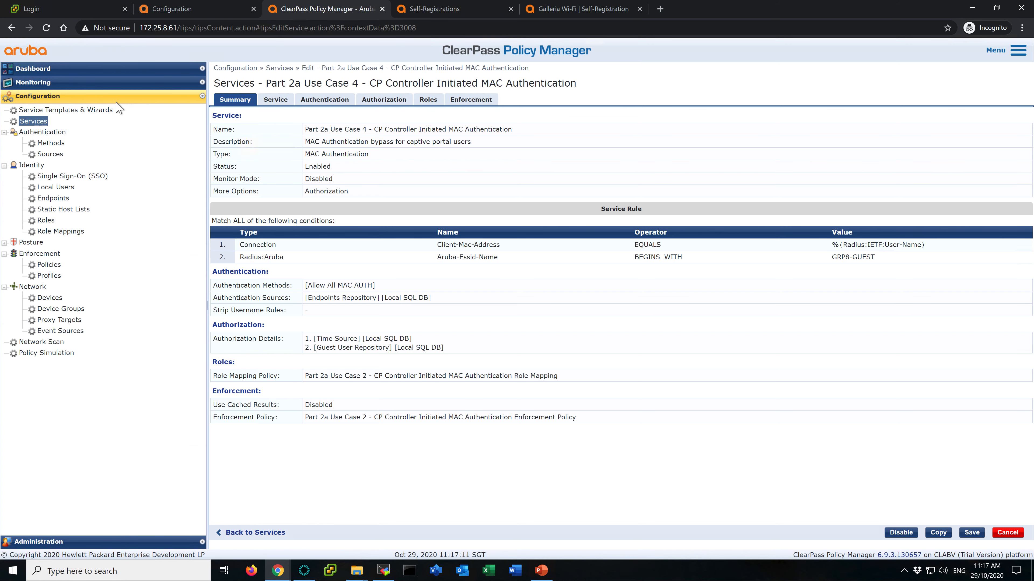
click(35, 122)
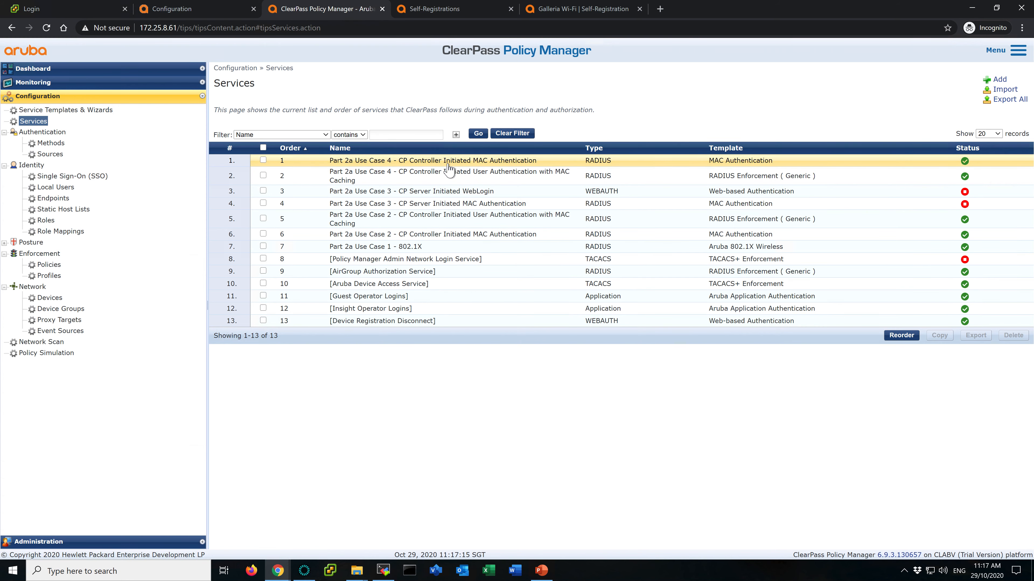
- Review the Use Case 4 MAC Authentication service's service, authentication, authorization, roles and enforcement settings
click(449, 169)
click(276, 101)
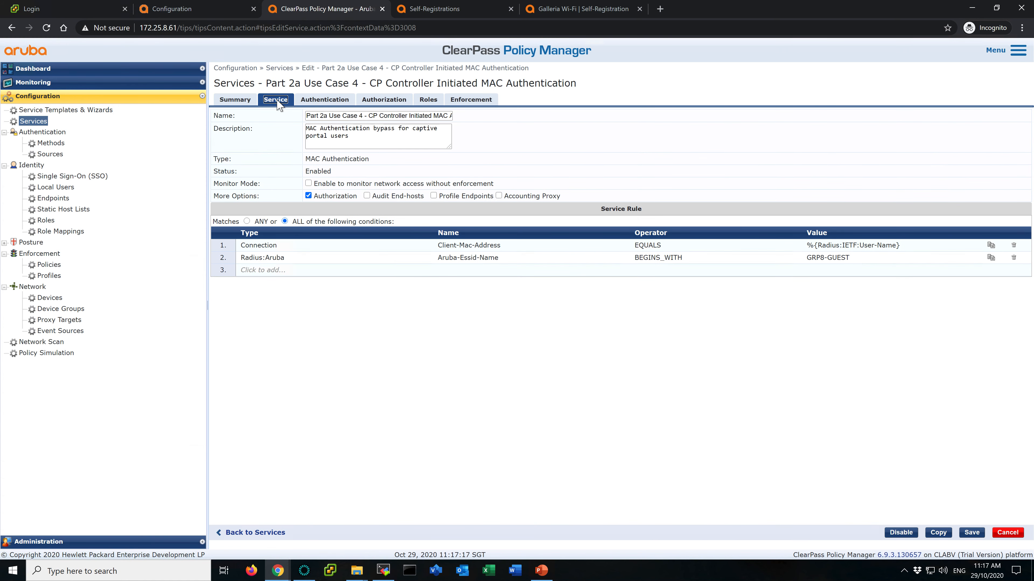
click(315, 101)
click(384, 101)
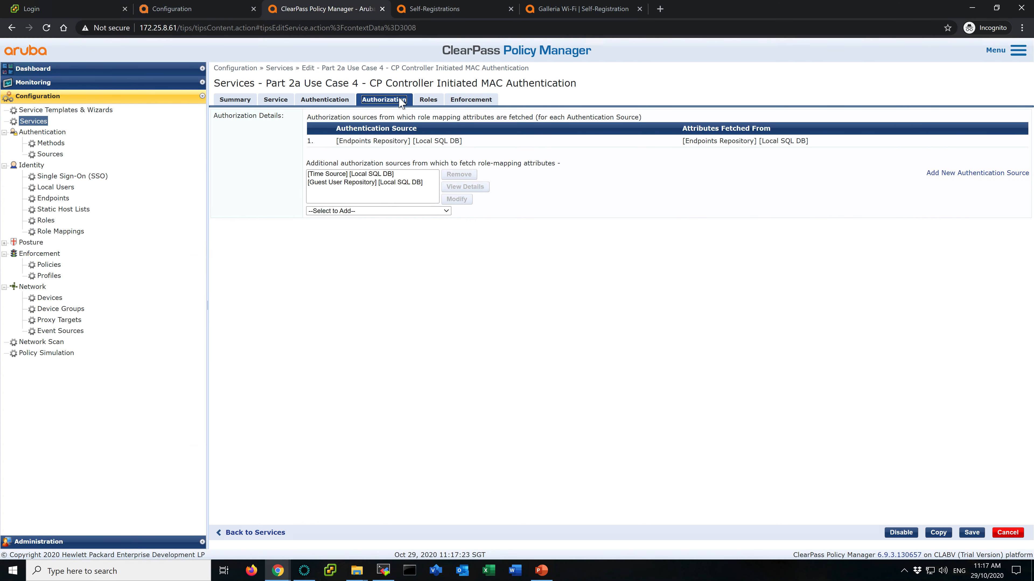
click(433, 101)
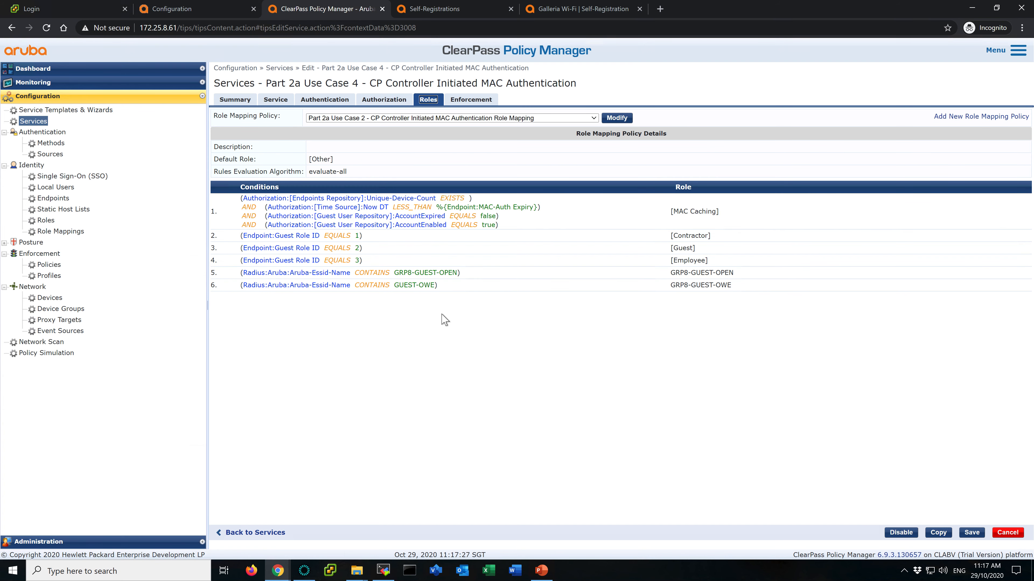
drag(439, 286, 382, 285)
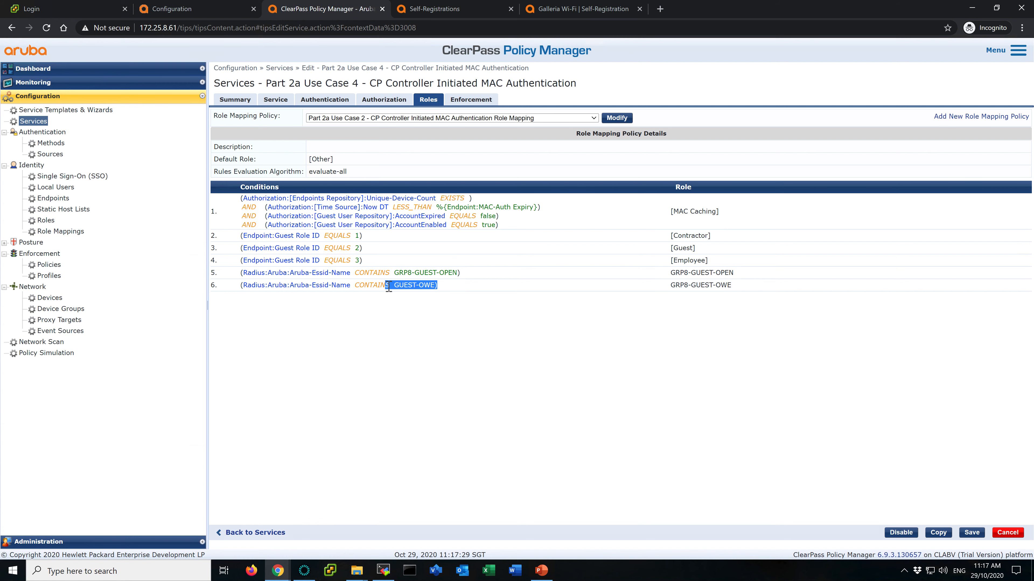
click(408, 303)
drag(397, 272, 460, 273)
click(472, 102)
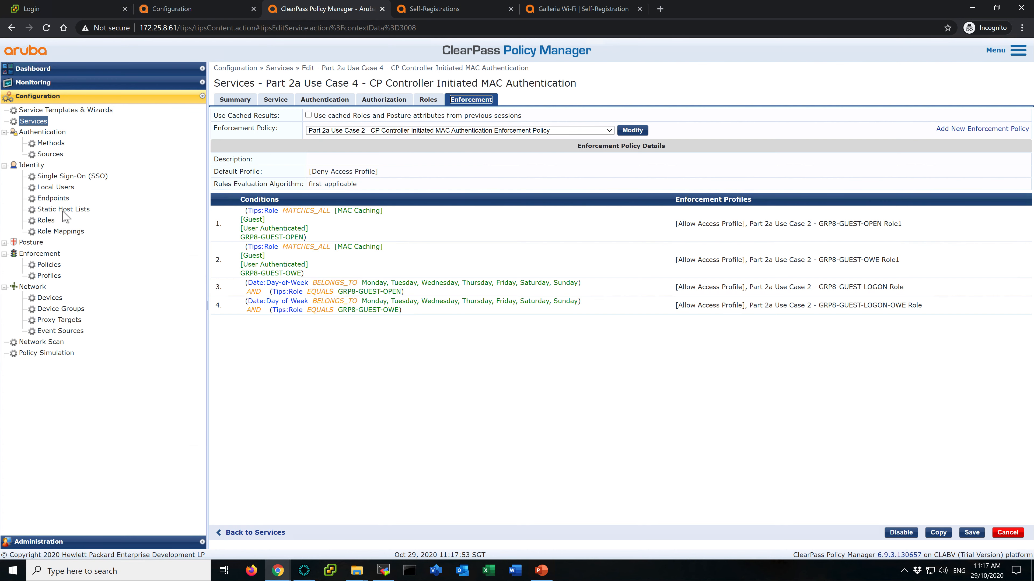
- Open the enforcement policies list and select among the Use Case 2 policies
click(49, 265)
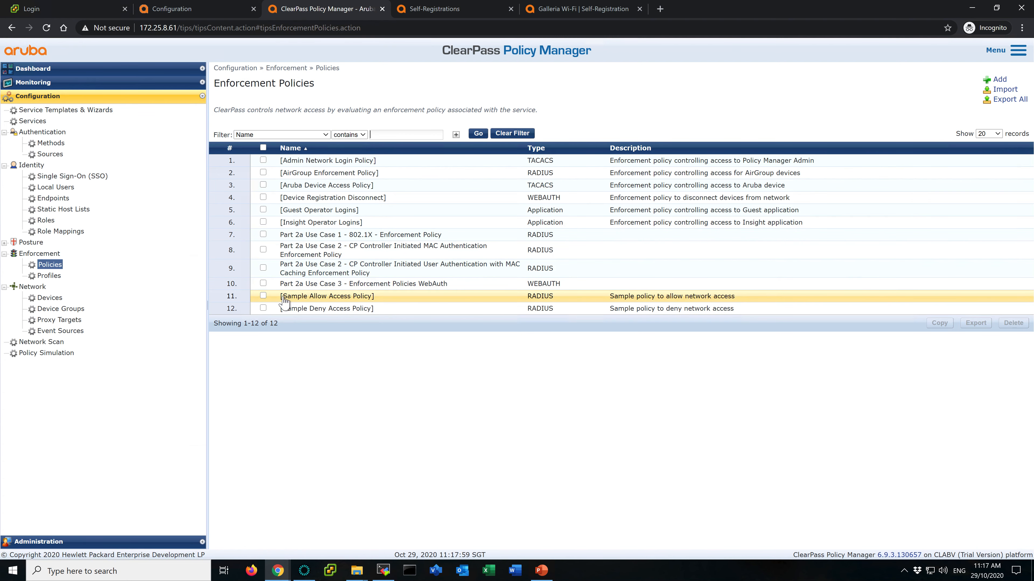
click(263, 268)
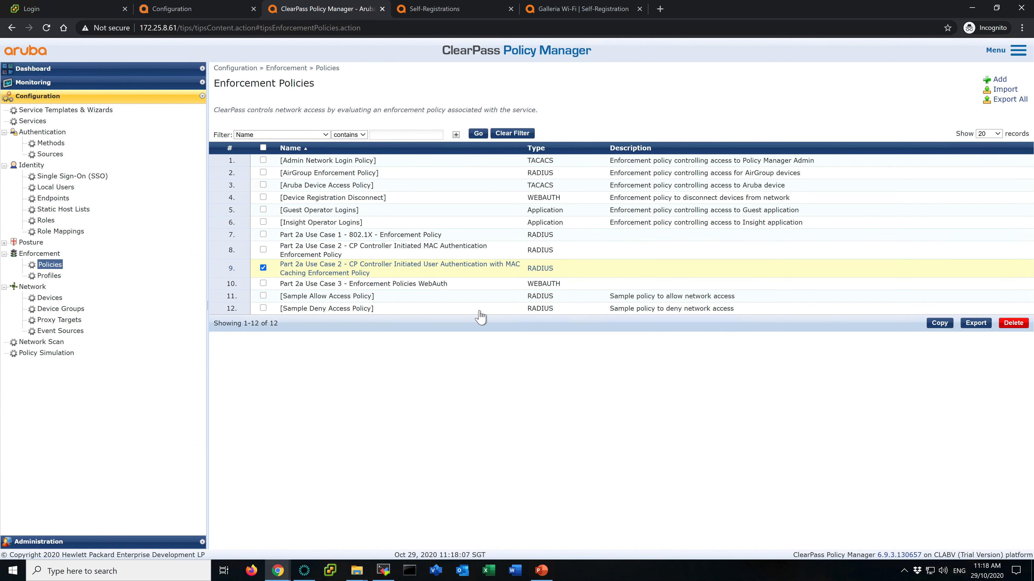
click(263, 249)
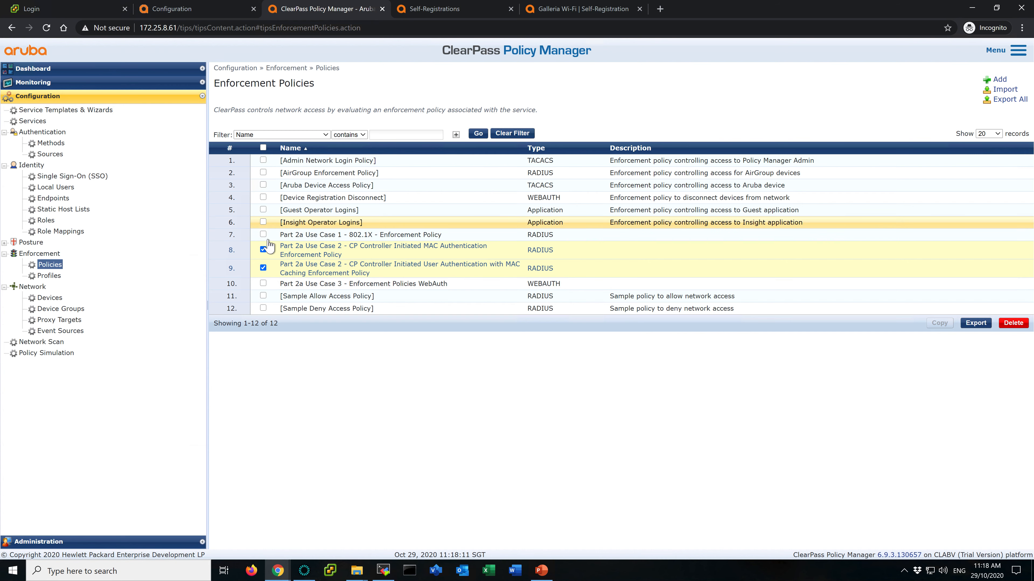
click(263, 249)
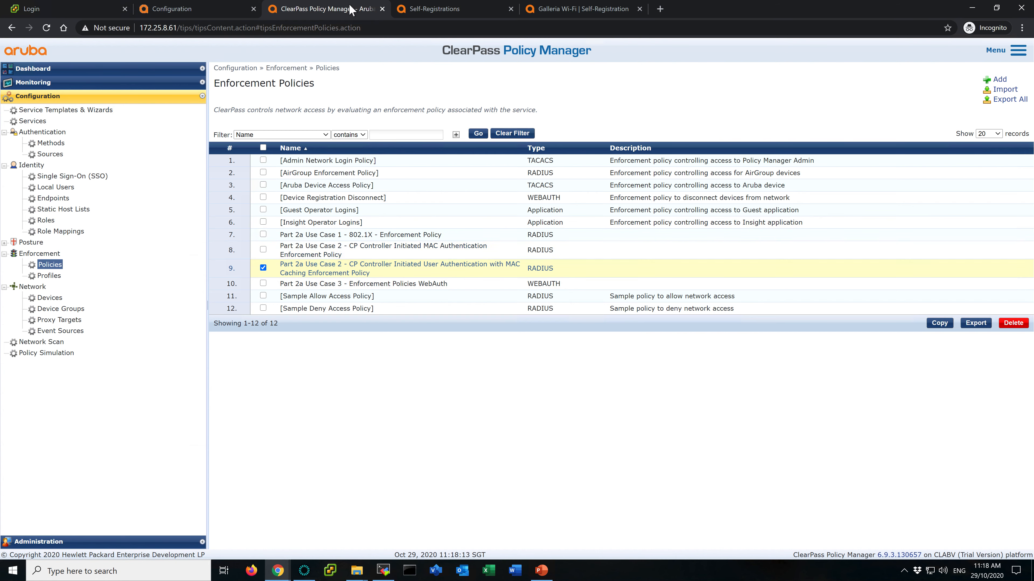
- Duplicate the browser tab and open the Use Case 4 MAC Authentication service's enforcement settings in it
right_click(334, 9)
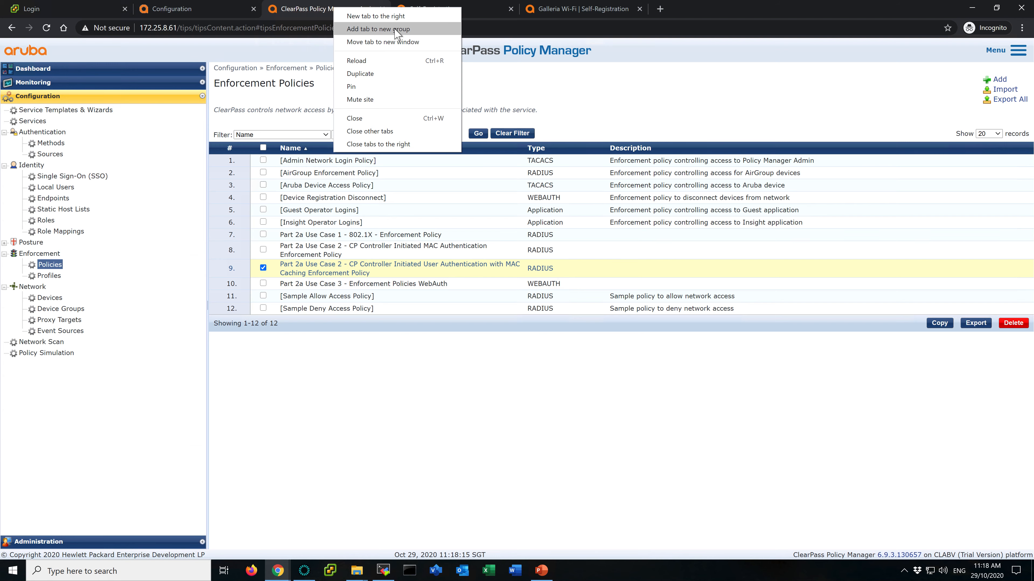
click(428, 74)
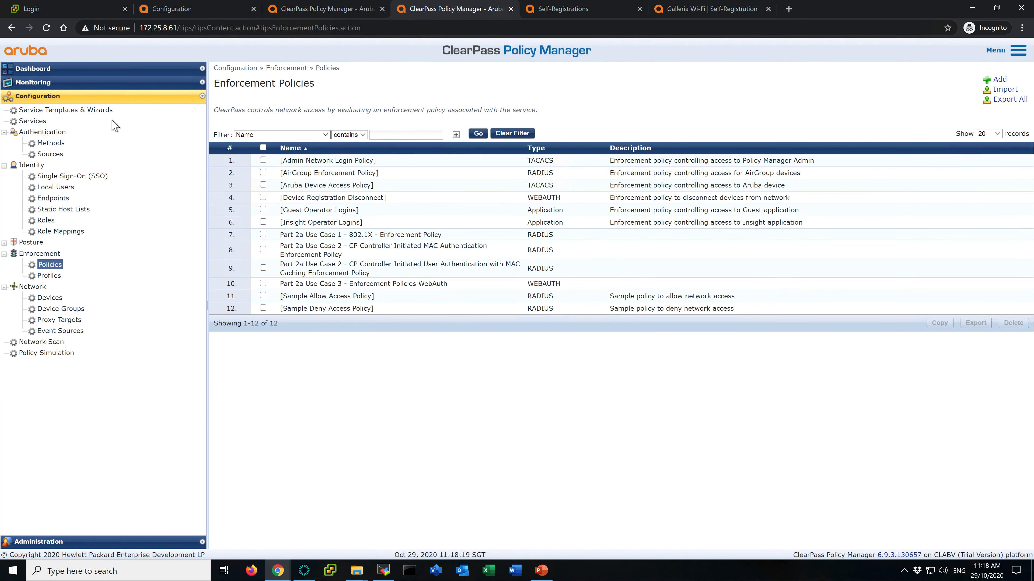
click(39, 122)
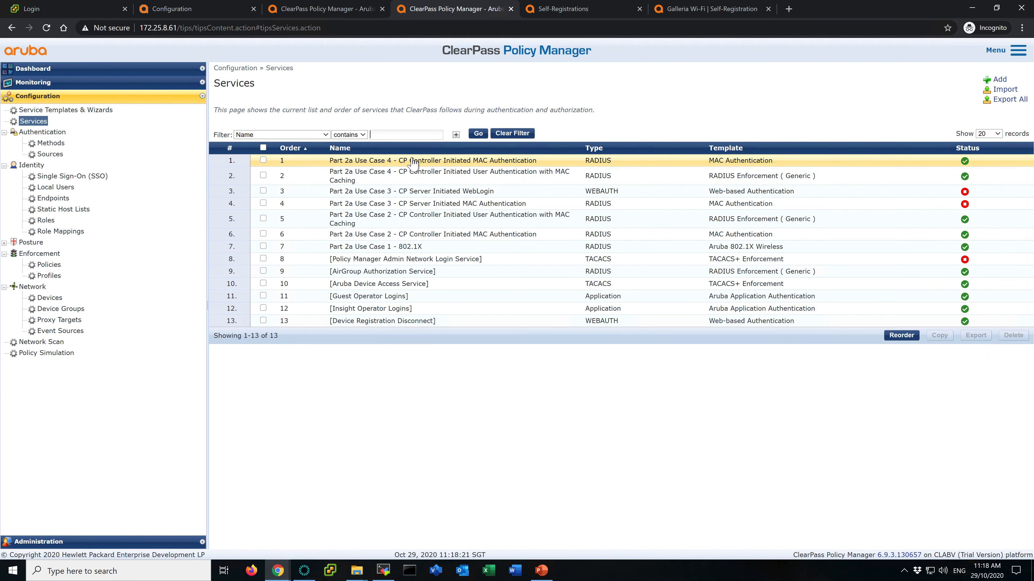
click(422, 160)
click(471, 99)
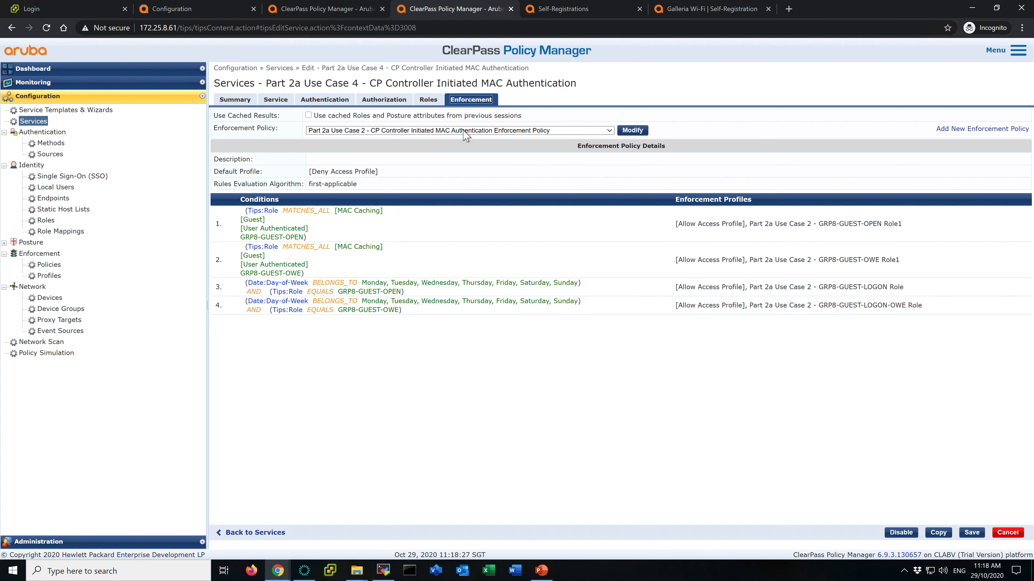
- Copy the Part 2a Use Case 2 - CP Controller Initiated MAC Authentication Enforcement Policy
click(322, 9)
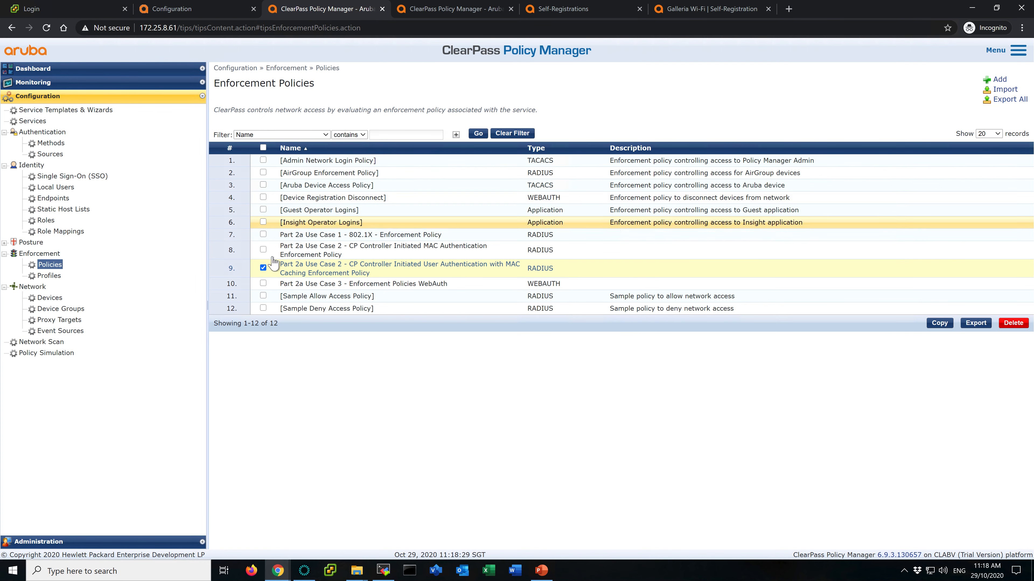
click(263, 268)
click(263, 249)
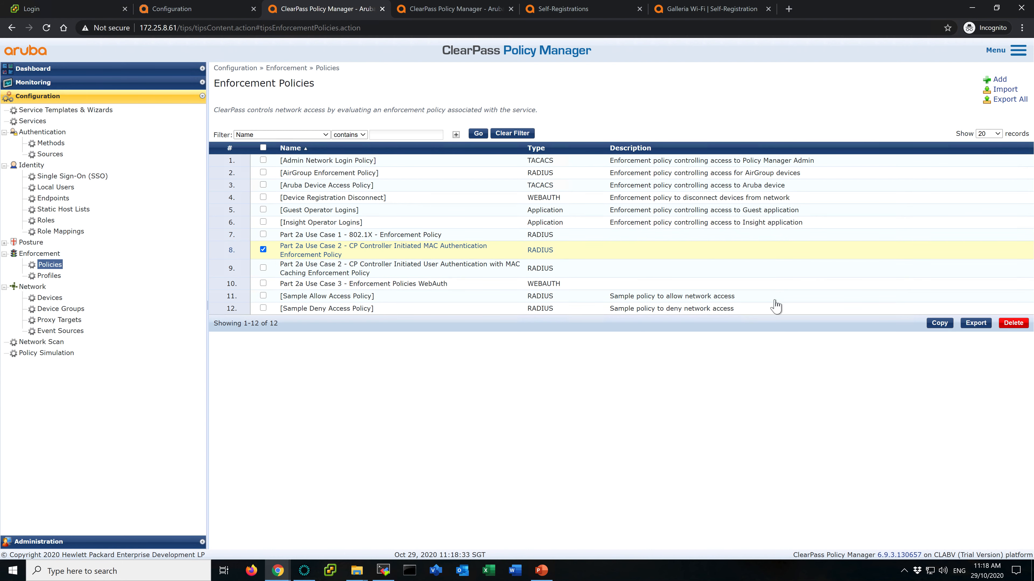
click(940, 322)
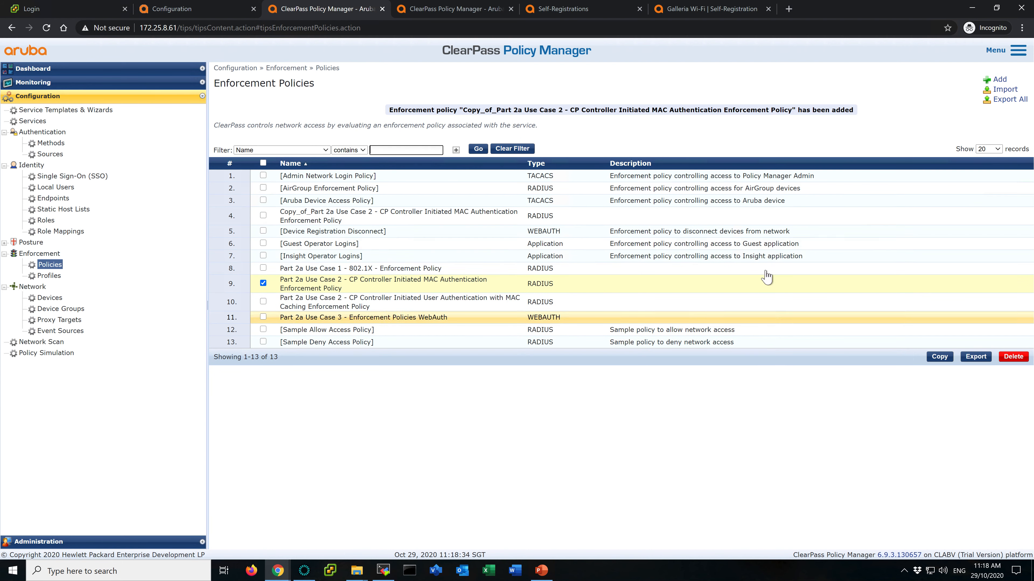
- Rename the copied policy to Part 2a Use Case 4 - CP Controller Initiated MAC Authentication Enforcement Policy and save it
click(368, 216)
click(287, 100)
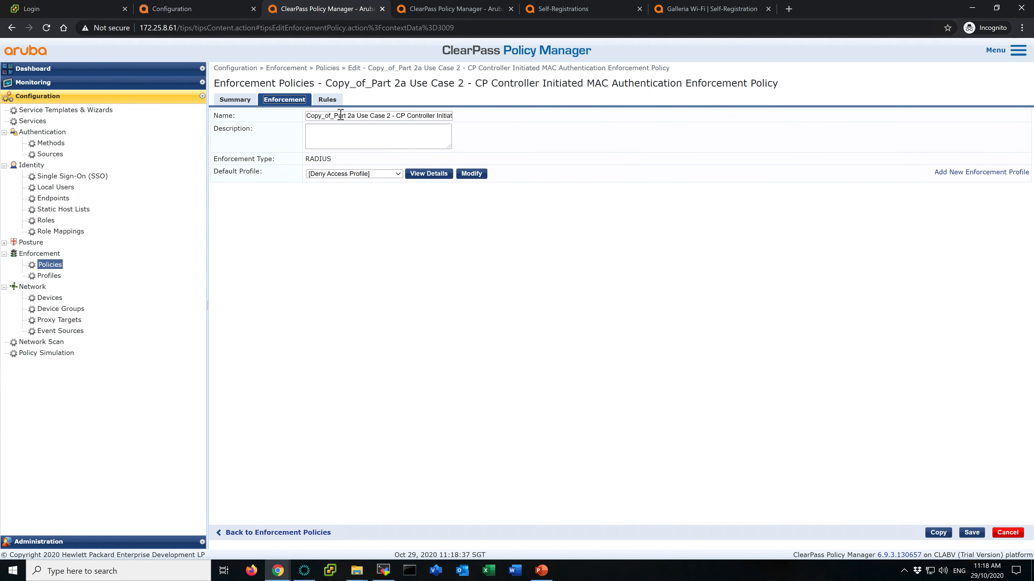
click(334, 116)
drag(335, 116, 229, 117)
key(BackSpace)
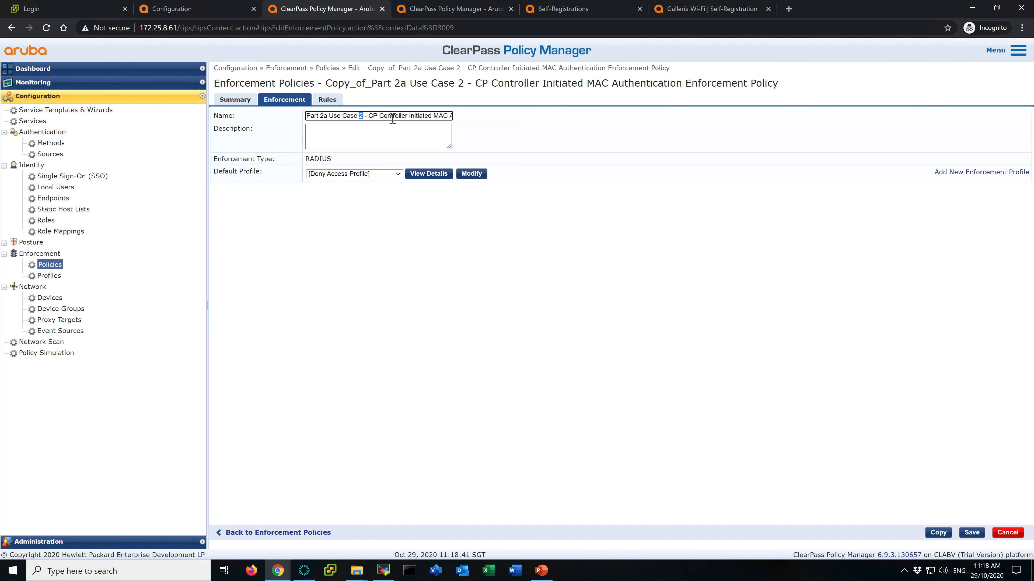
click(971, 533)
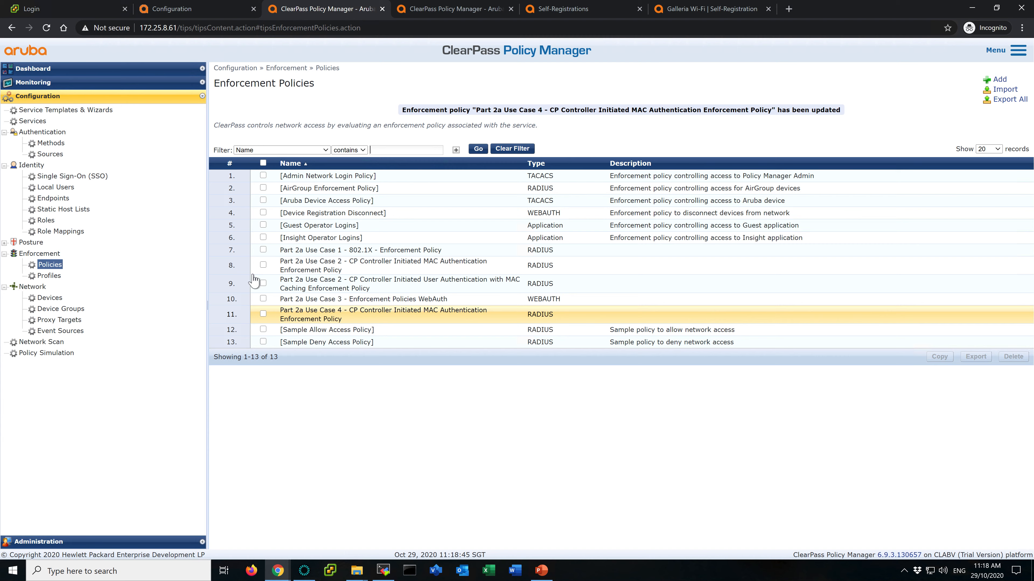
- Review the enforcement settings of the Use Case 4 User Authentication with MAC Caching service
click(207, 9)
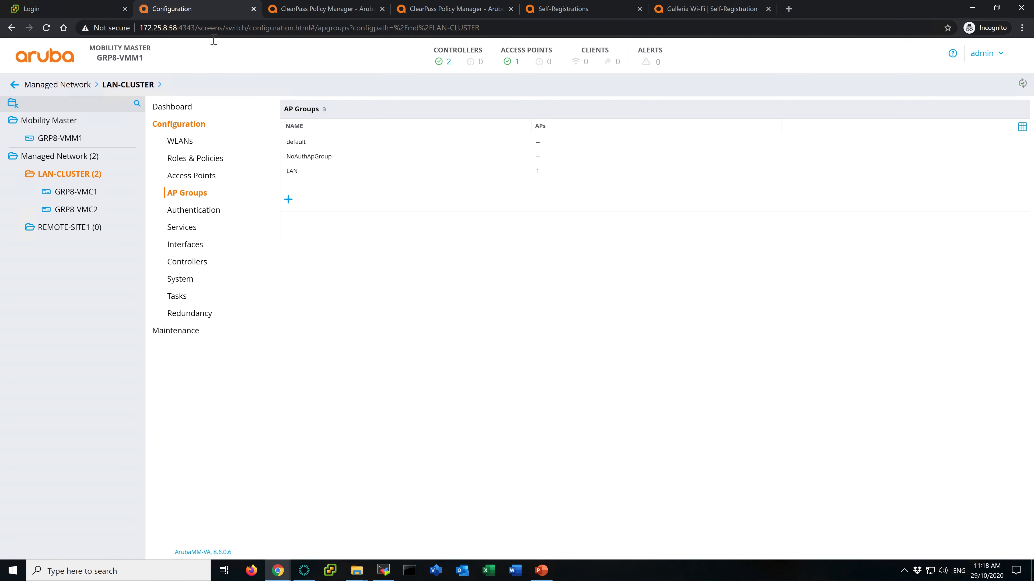
click(312, 10)
click(452, 11)
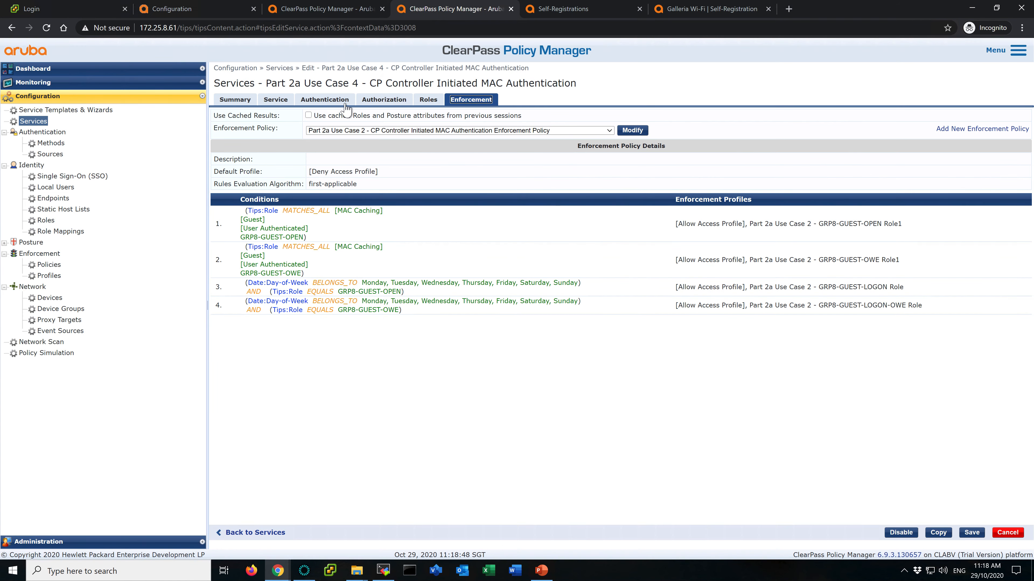
click(33, 121)
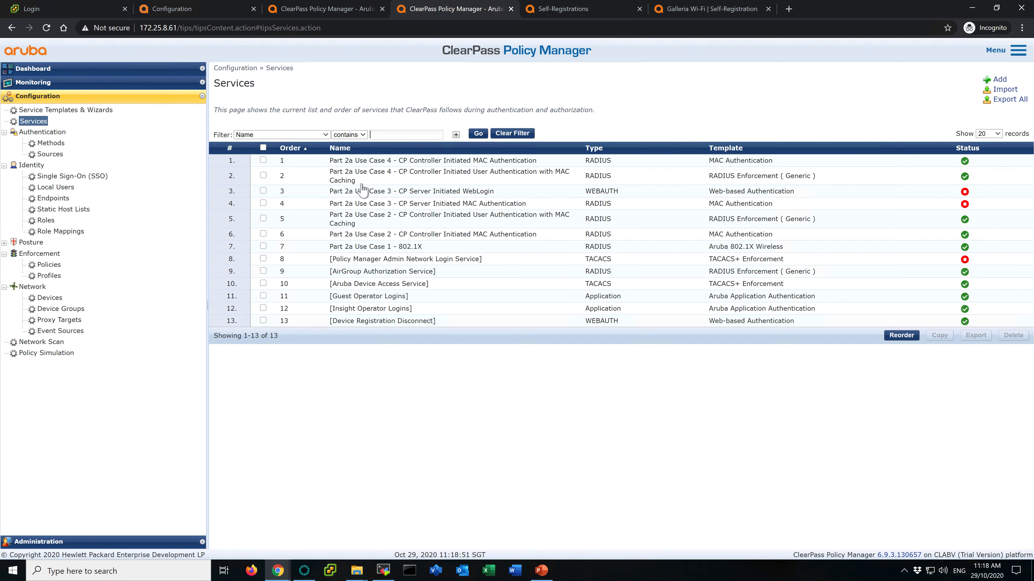
click(403, 173)
click(471, 100)
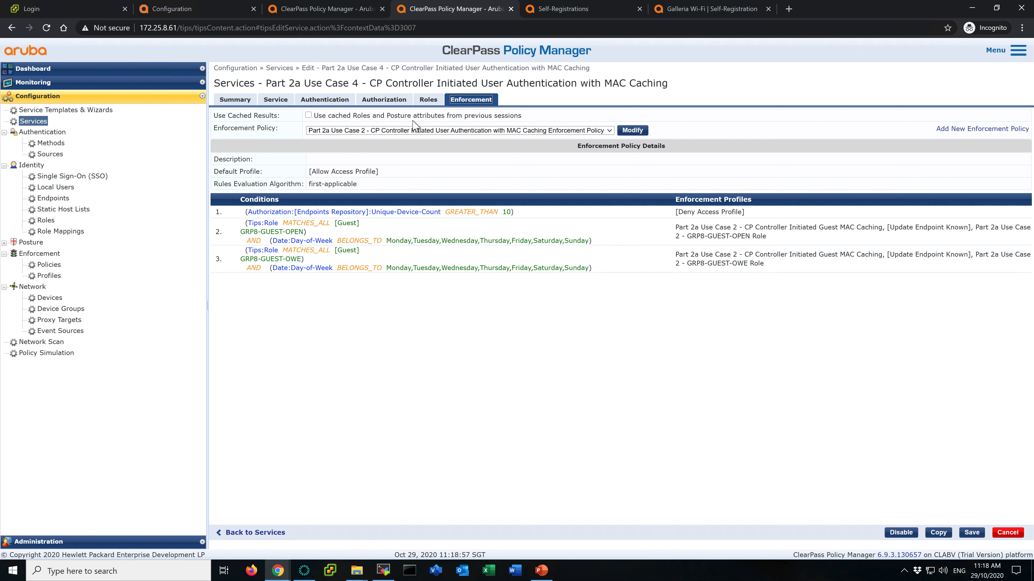
click(320, 9)
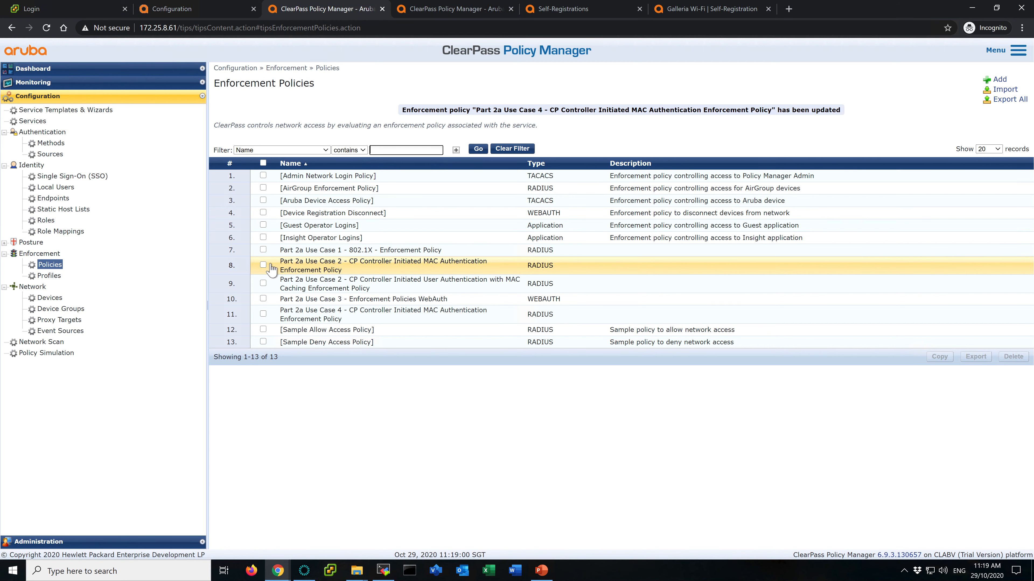
- Copy the Part 2a Use Case 2 - CP Controller Initiated User Authentication with MAC Caching Enforcement Policy
click(263, 282)
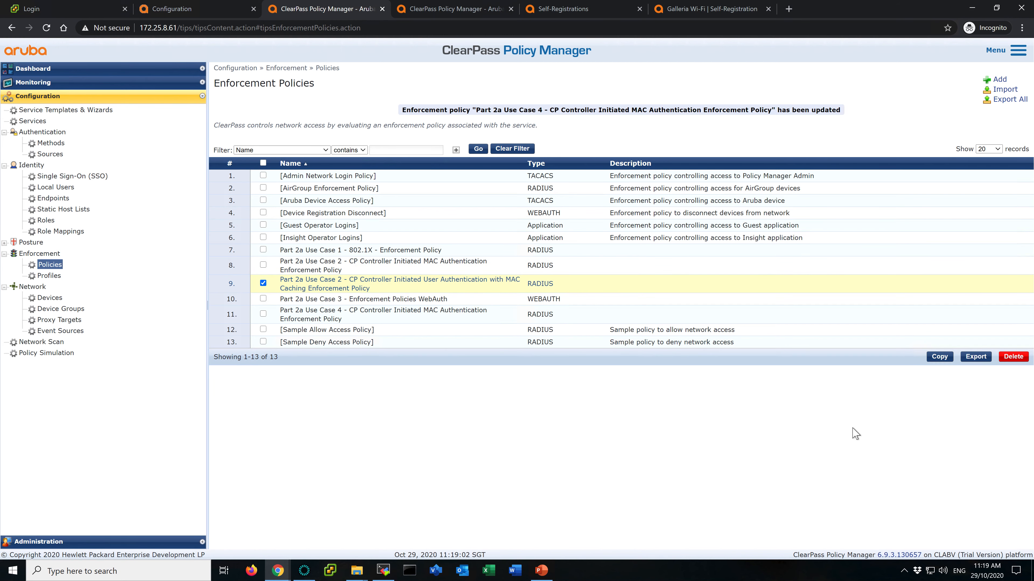
click(939, 358)
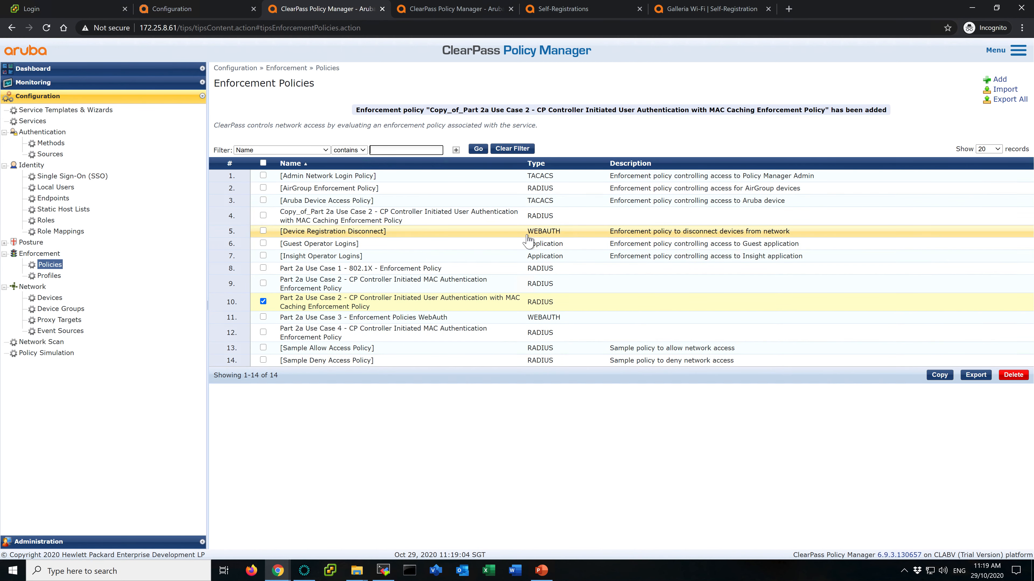
- Rename the copied policy to Part 2a Use Case 4 - CP Controller Initiated User Authentication with MAC Caching Enforcement Policy and save it
click(389, 214)
click(282, 100)
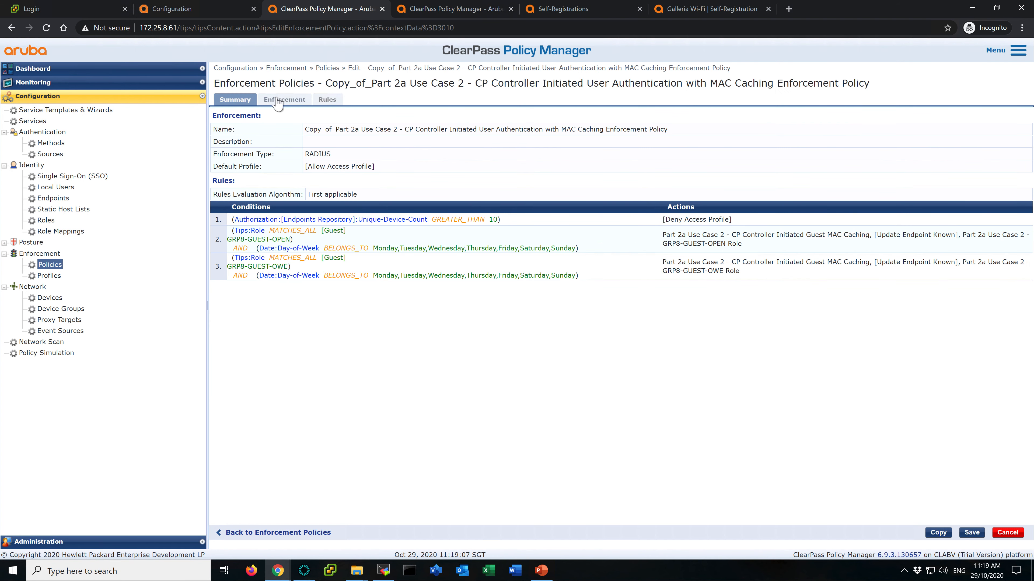
drag(333, 116, 220, 116)
key(BackSpace)
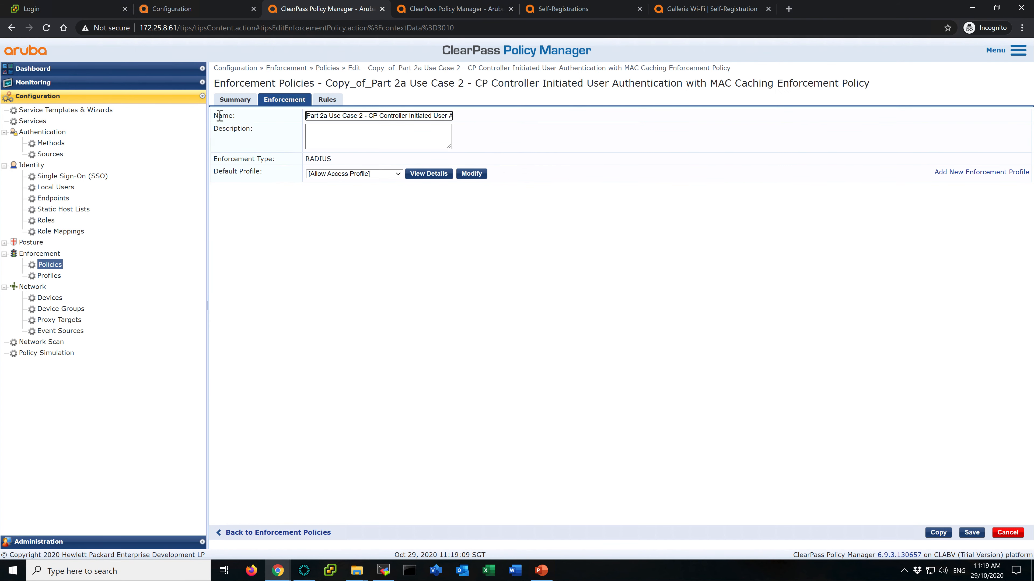
click(361, 117)
text(4)
click(972, 532)
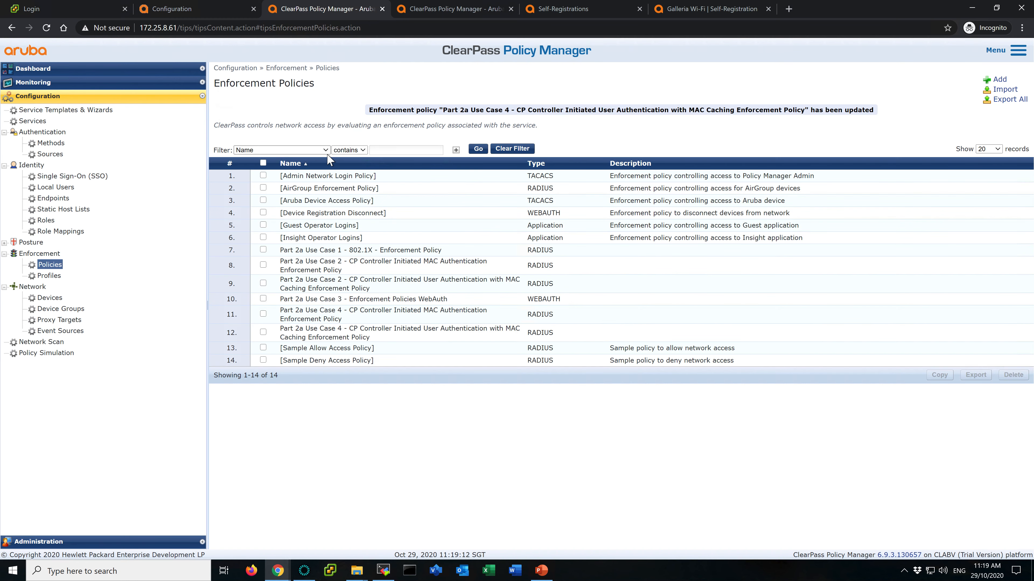
- Assign Part 2a Use Case 4 - CP Controller Initiated MAC Authentication Enforcement Policy to the Use Case 4 MAC Authentication service and save
click(441, 12)
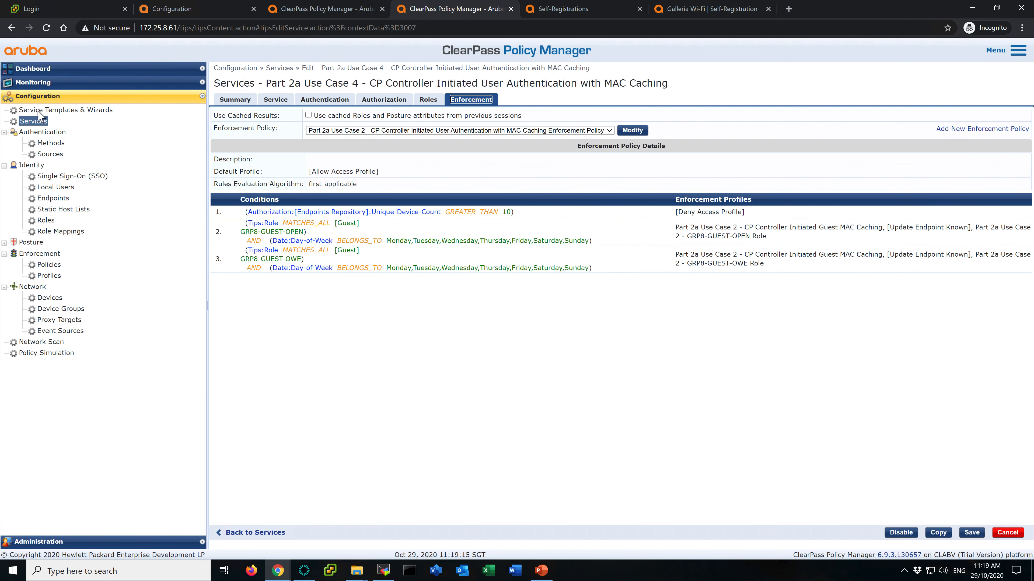
click(36, 121)
click(380, 162)
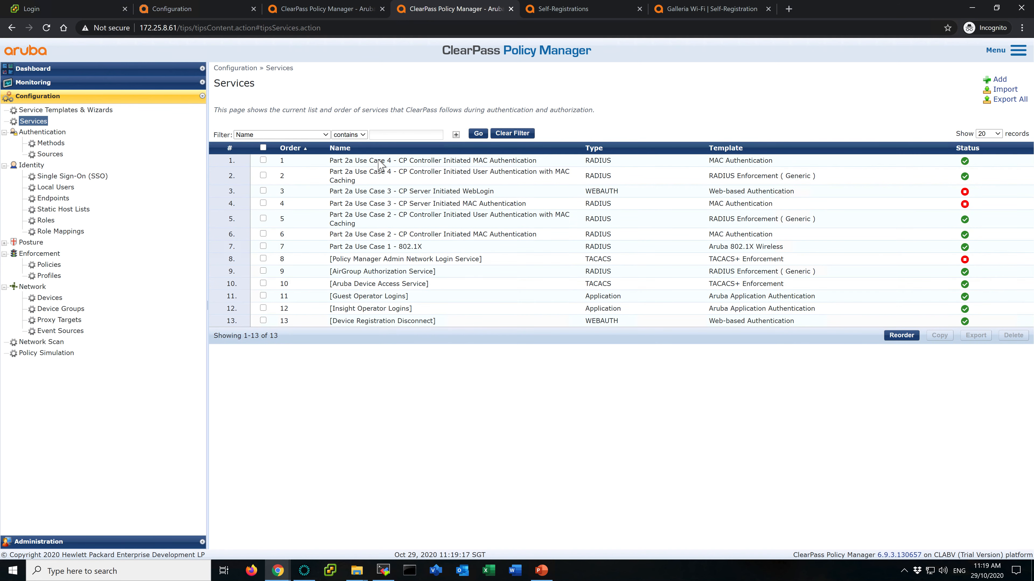
click(472, 101)
click(475, 131)
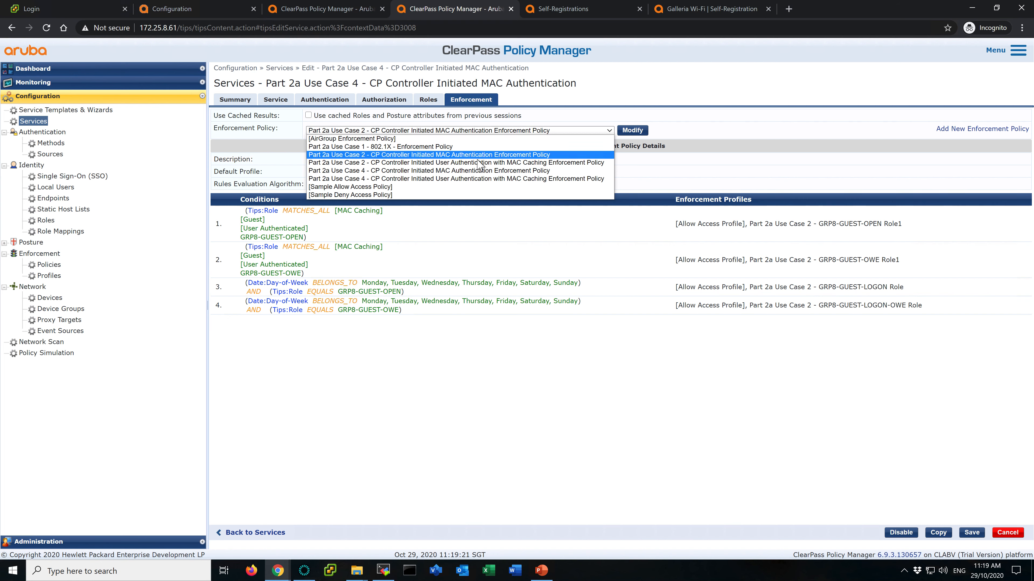
click(477, 170)
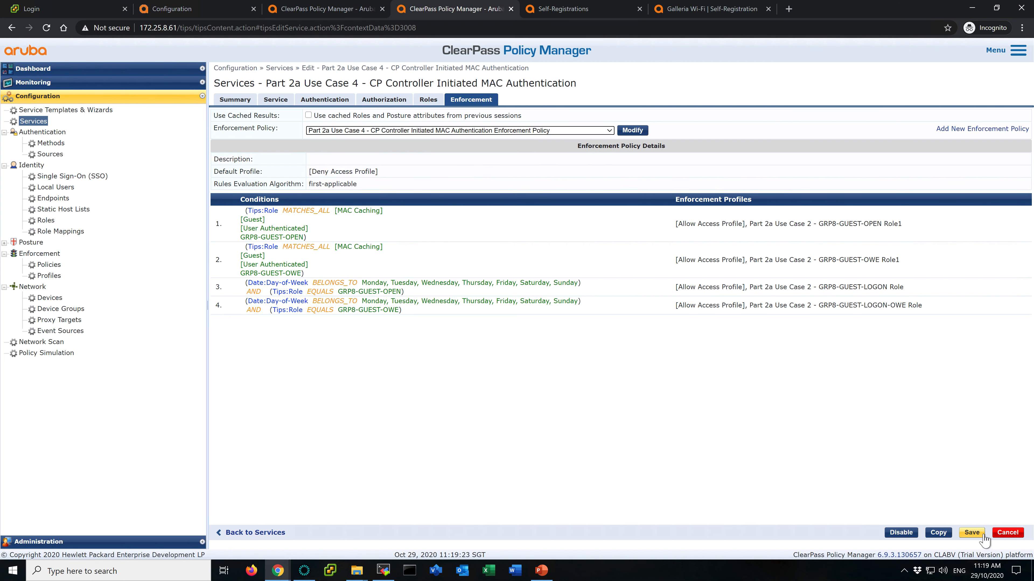
click(972, 532)
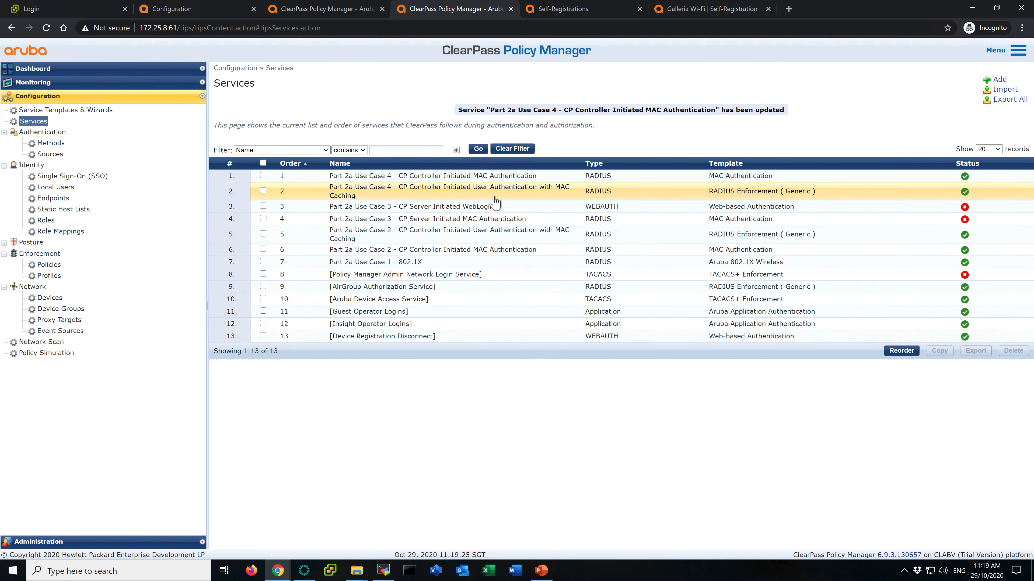
- Remove the two GRP8-GUEST-OWE rules from the Use Case 4 MAC Authentication enforcement policy and save it
click(445, 176)
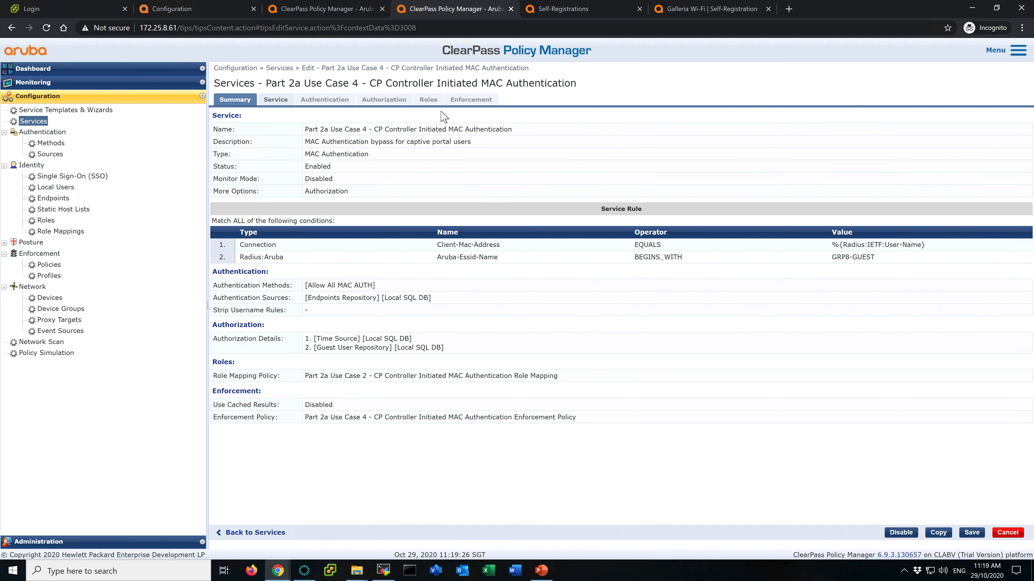
click(472, 101)
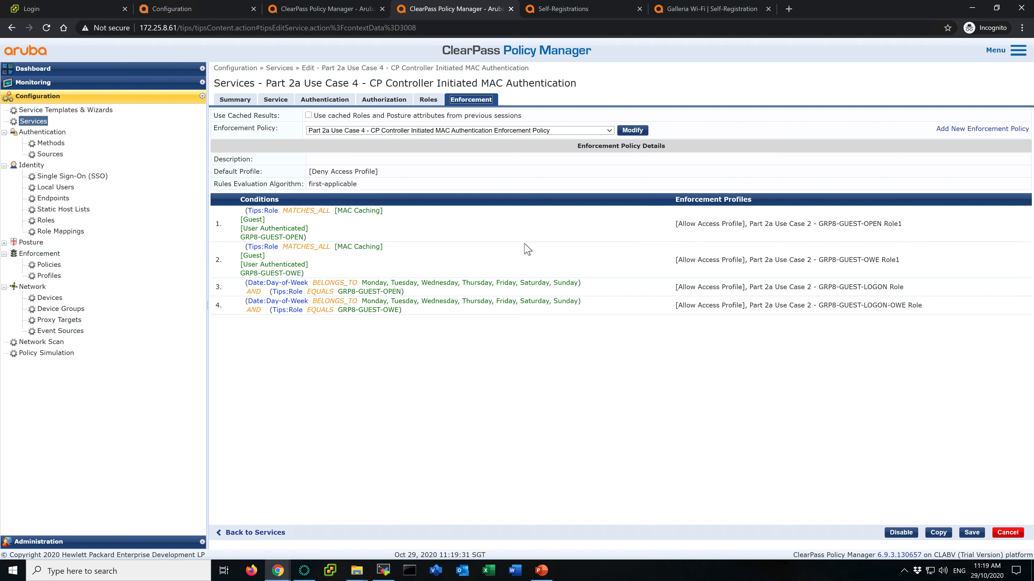
click(632, 131)
click(328, 100)
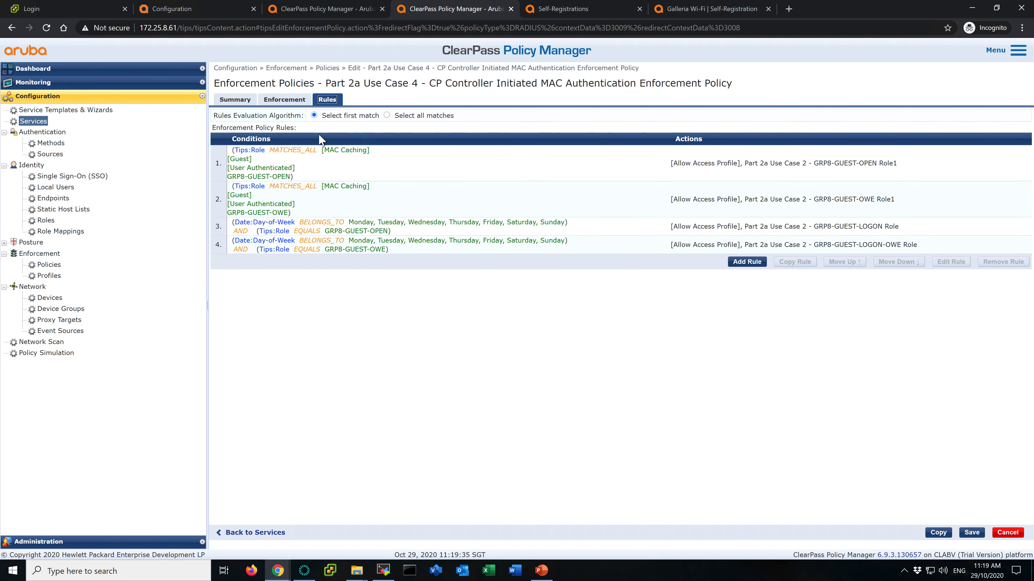
click(371, 196)
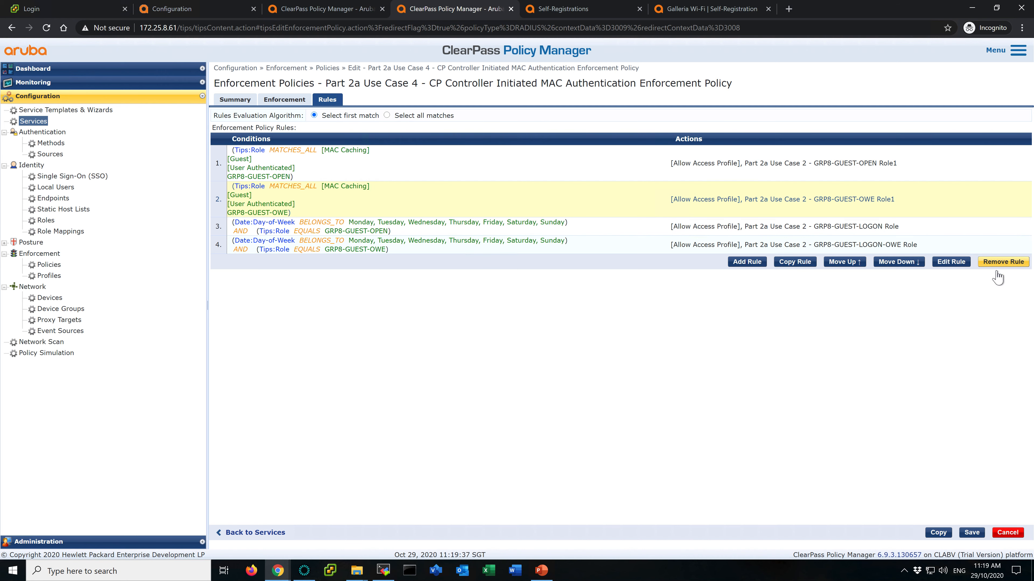
click(1003, 262)
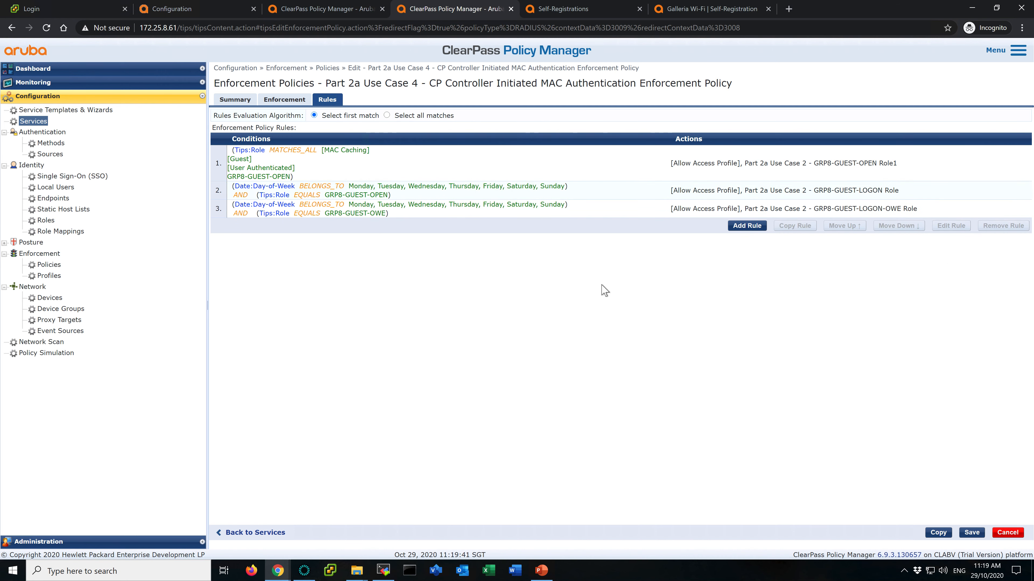
click(444, 214)
click(1003, 226)
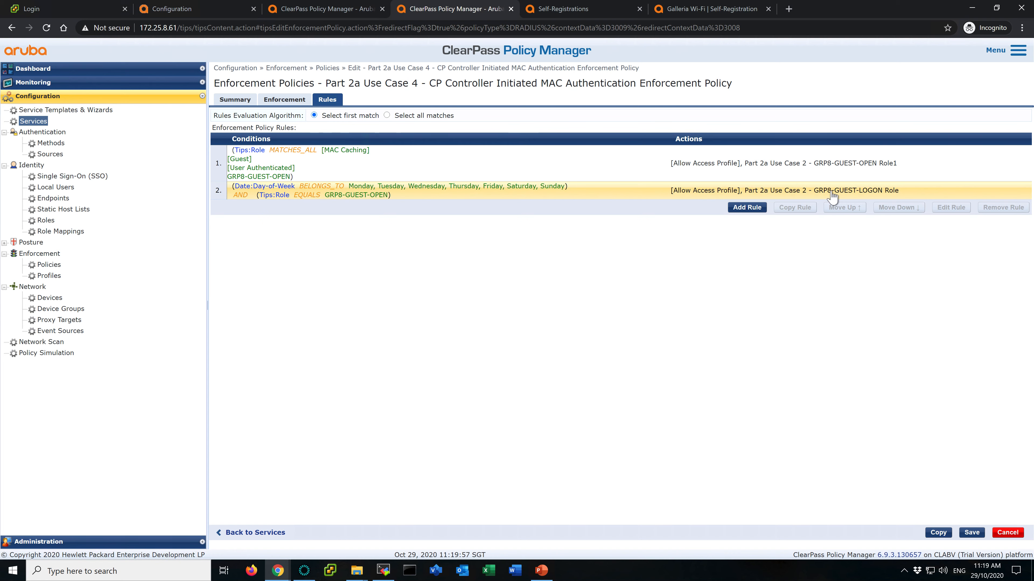
click(971, 532)
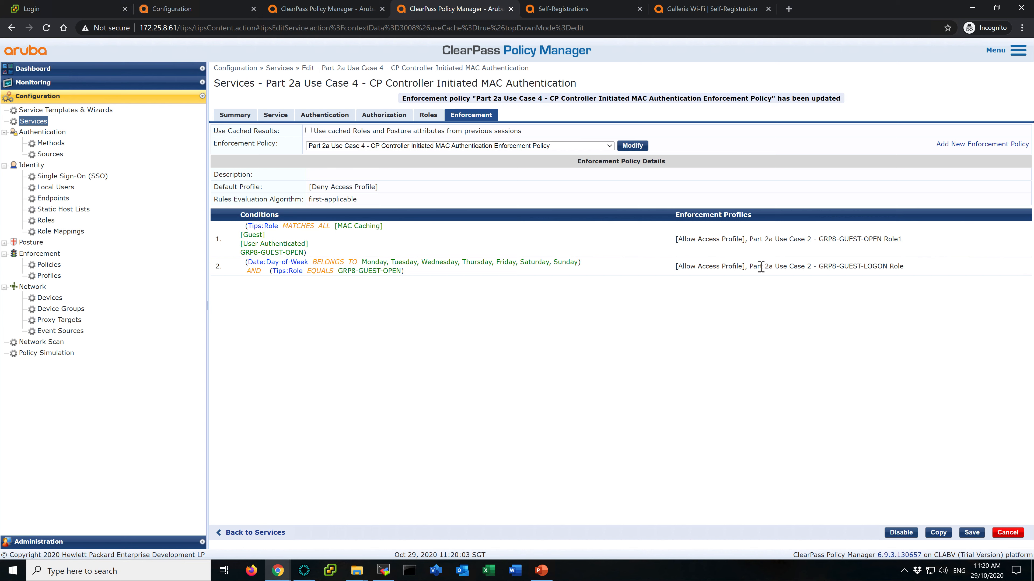
- Filter enforcement profiles by Part 2a Use Case 2 - GRP8-GUEST and copy the GRP8-GUEST-LOGON Role profile
drag(752, 267, 864, 266)
key(ctrl+c)
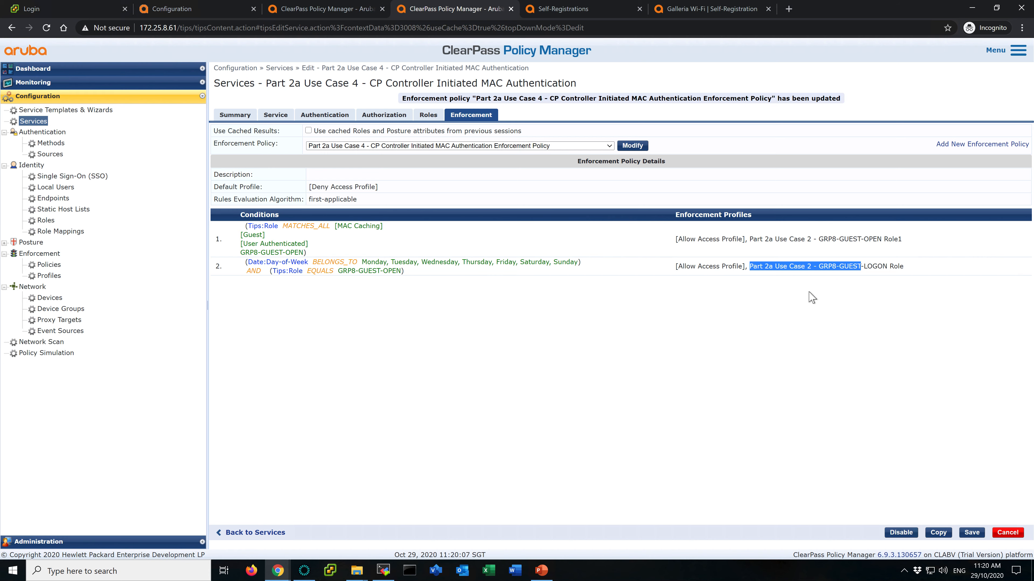
click(316, 6)
click(49, 275)
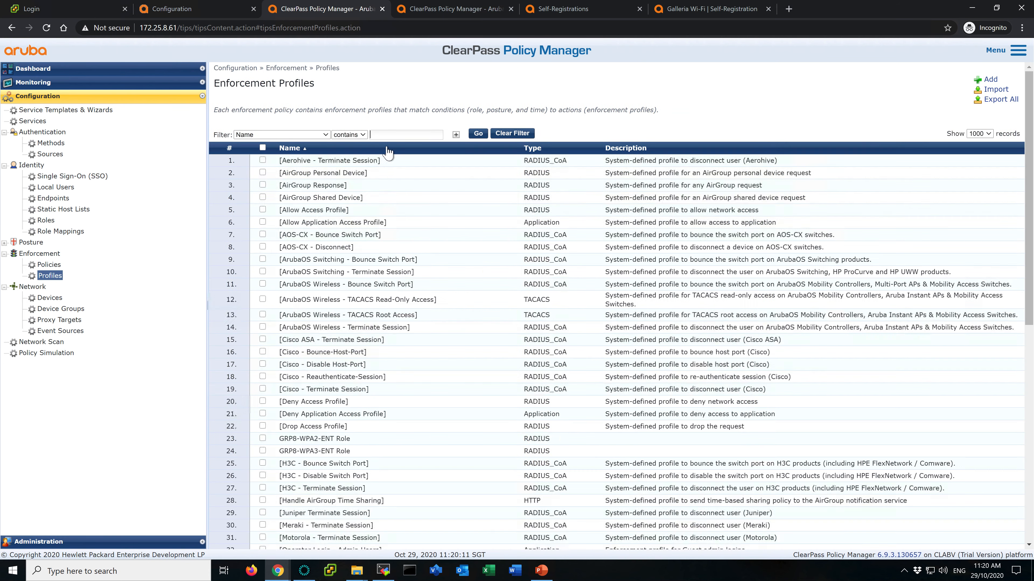
click(410, 135)
key(ctrl+v)
click(478, 134)
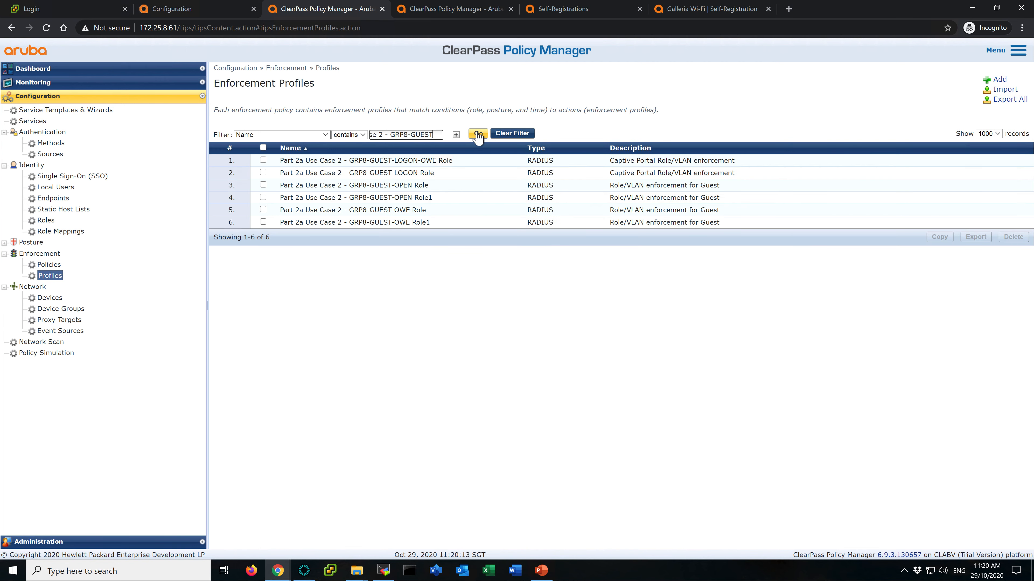
click(452, 9)
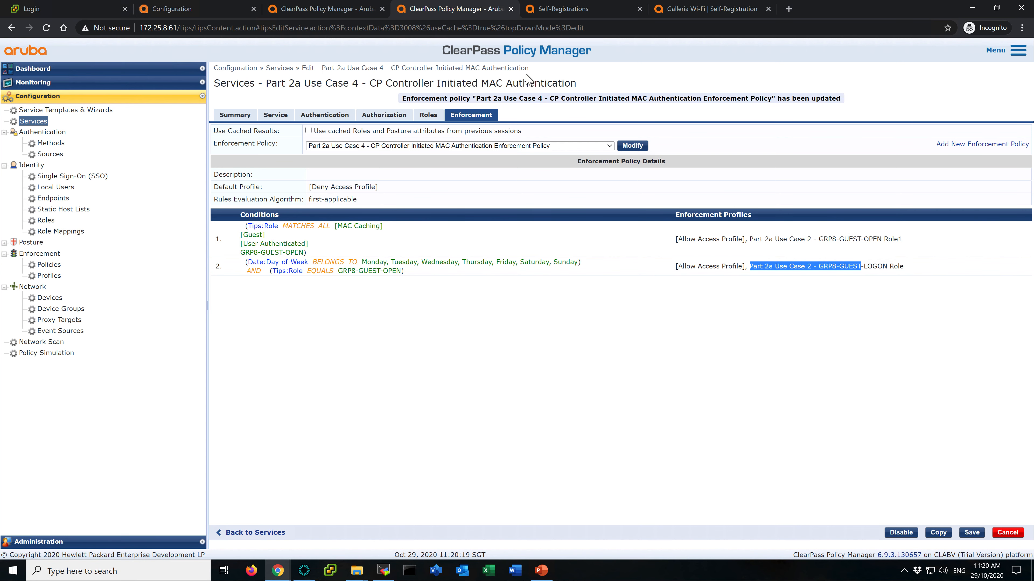
click(336, 12)
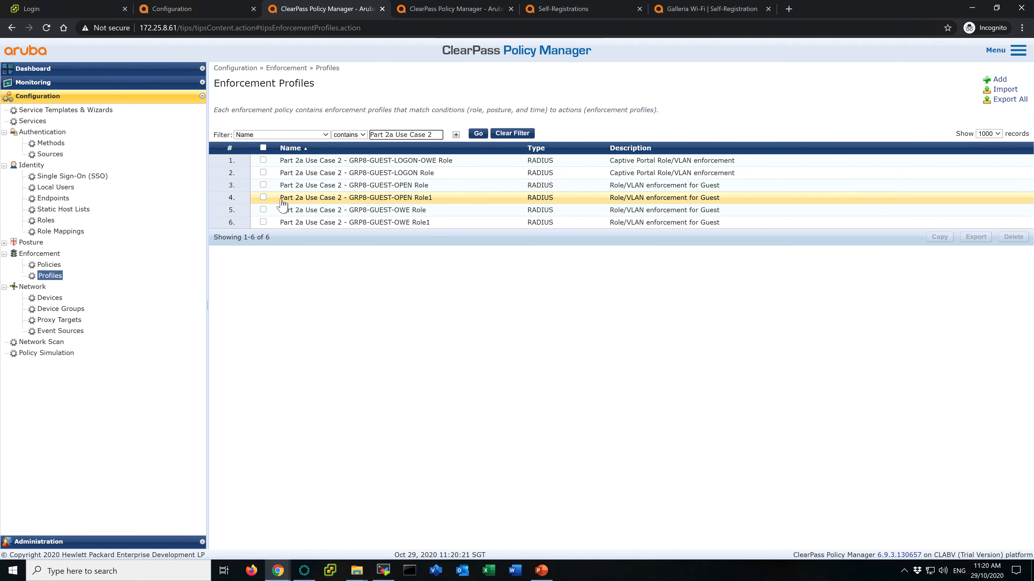
click(263, 172)
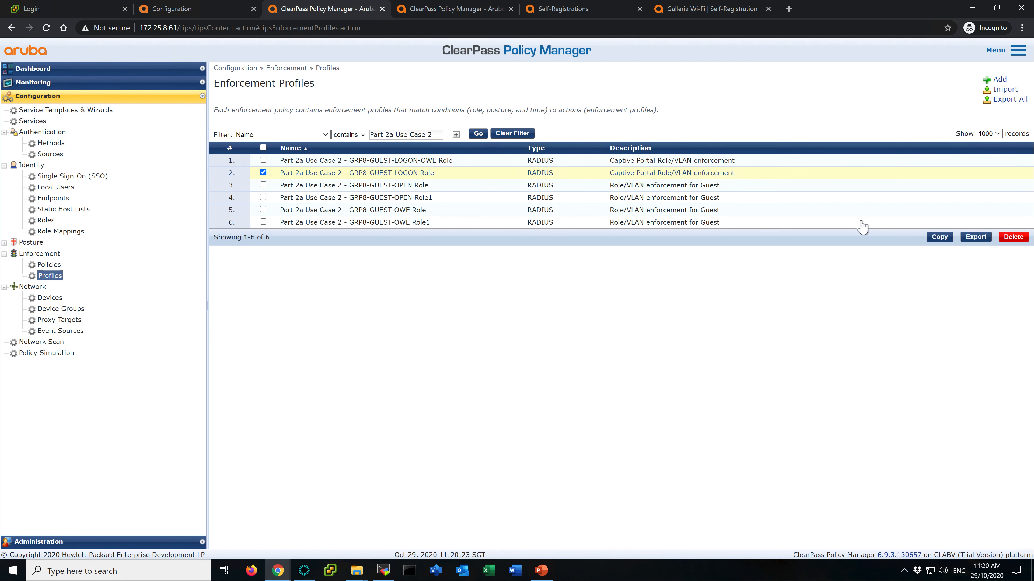
click(945, 238)
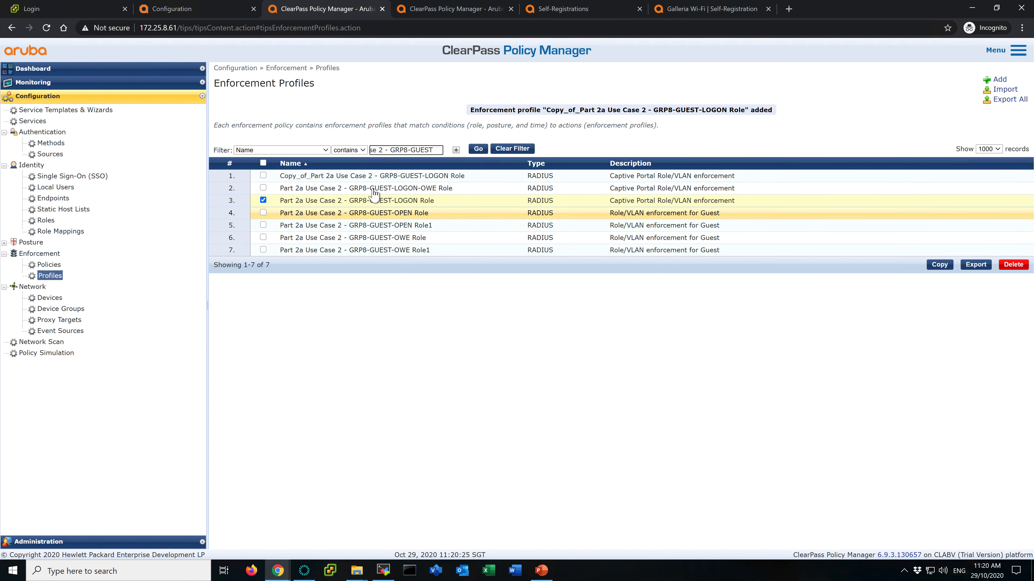
- Copy the Part 2a Use Case 2 - GRP8-GUEST-OPEN Role1 enforcement profile
click(263, 200)
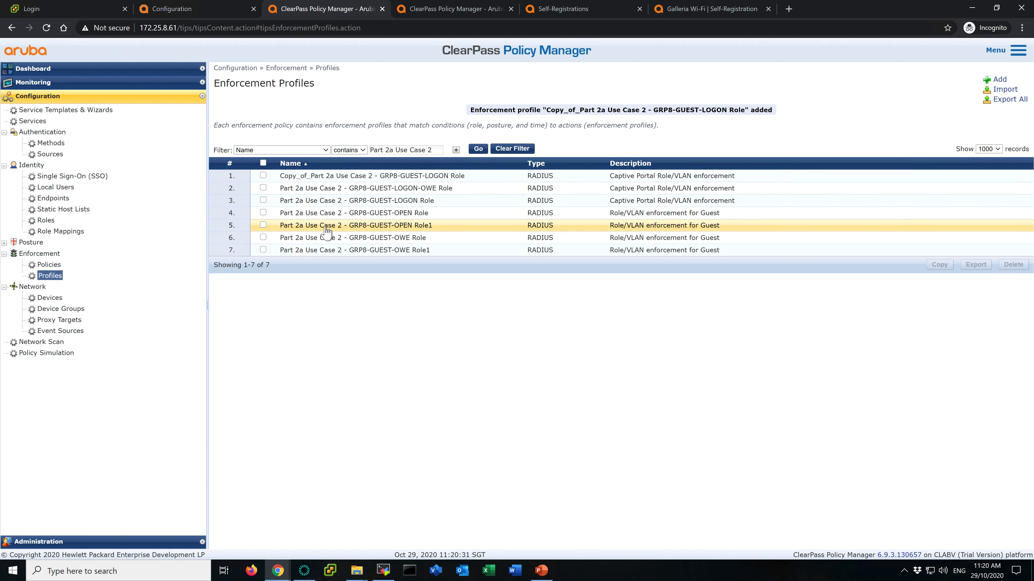
click(263, 225)
click(939, 264)
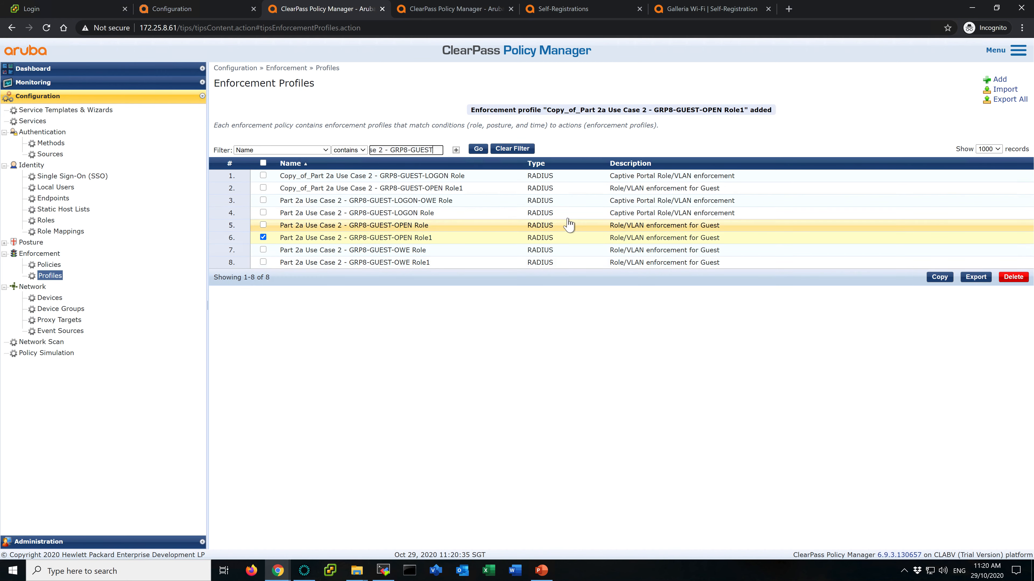
- Rename the copied GRP8-GUEST-LOGON Role profile to Part 2a Use Case 4 - GRP8-GUEST-UC4-LOGON Role, checking the controller's role names
click(406, 178)
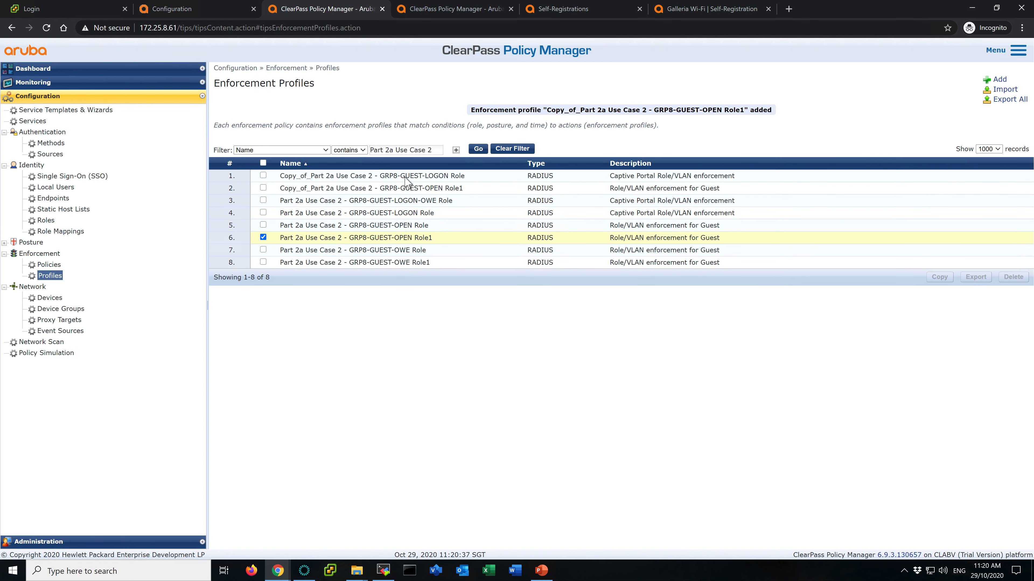
click(274, 100)
drag(334, 116, 221, 116)
key(BackSpace)
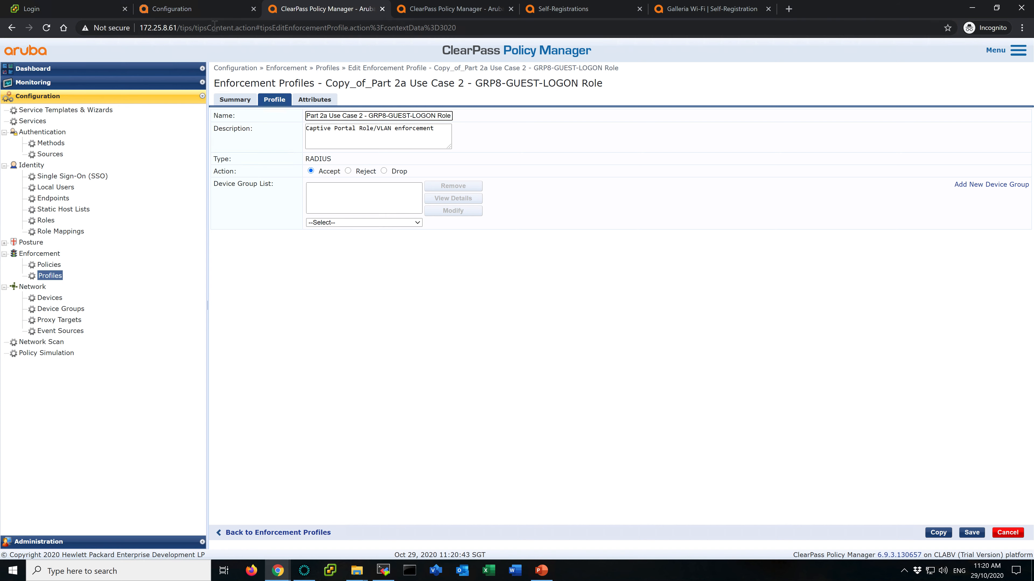
click(205, 11)
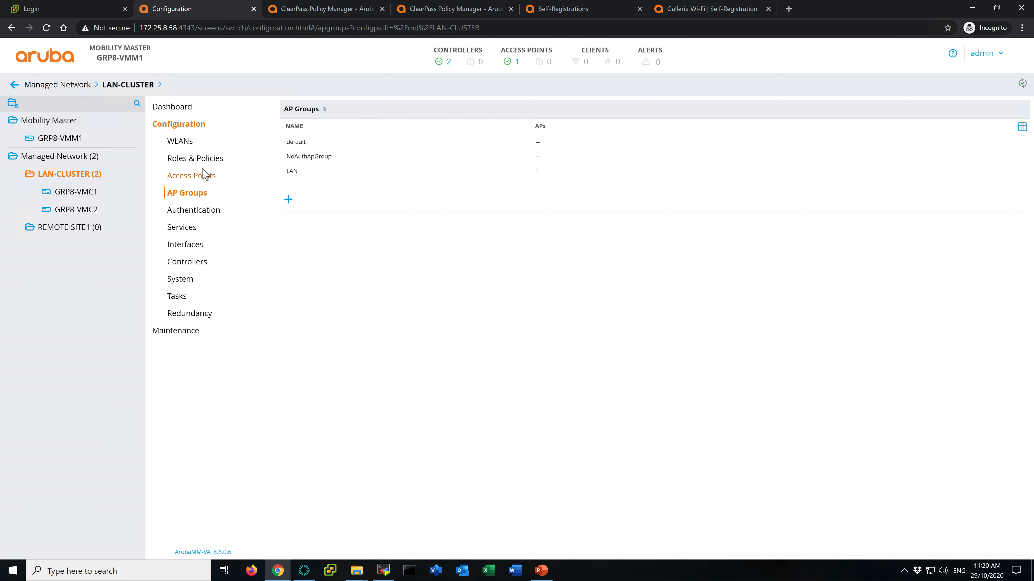
click(210, 159)
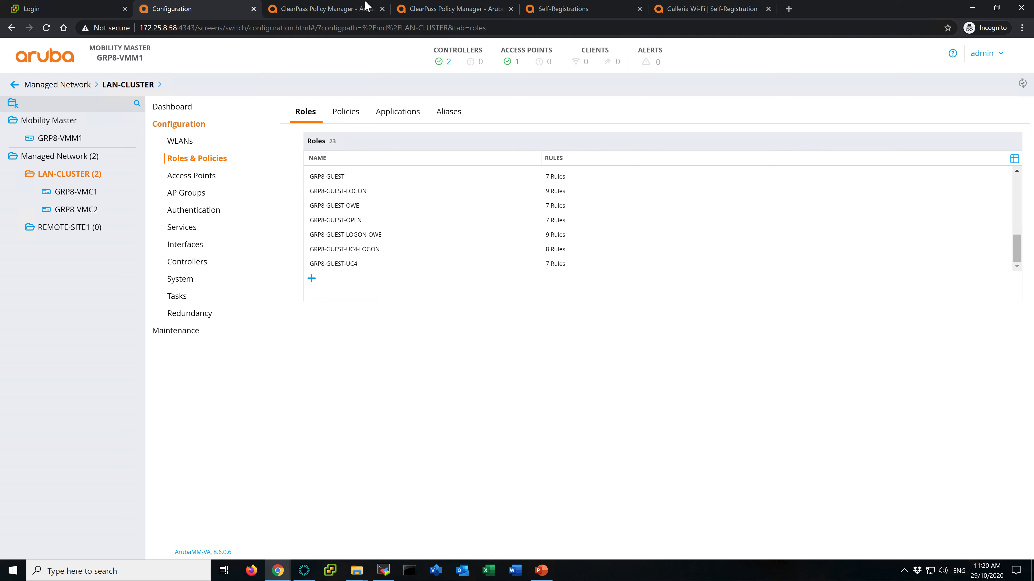
click(315, 8)
click(412, 116)
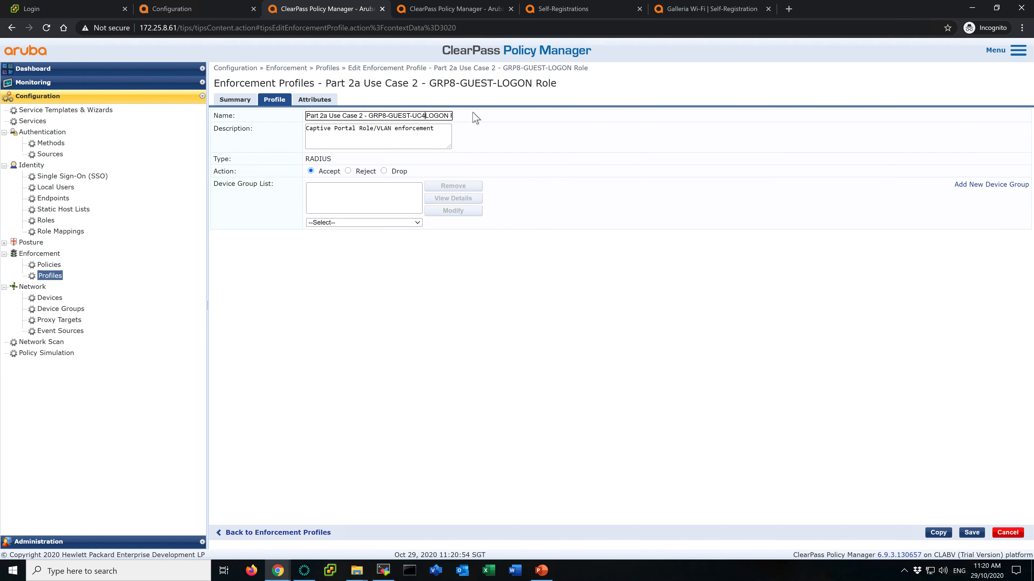
click(370, 117)
click(365, 117)
drag(370, 117, 448, 119)
key(shift+Left)
key(shift+Left)
key(shift+Left)
key(shift+Left)
key(ctrl+c)
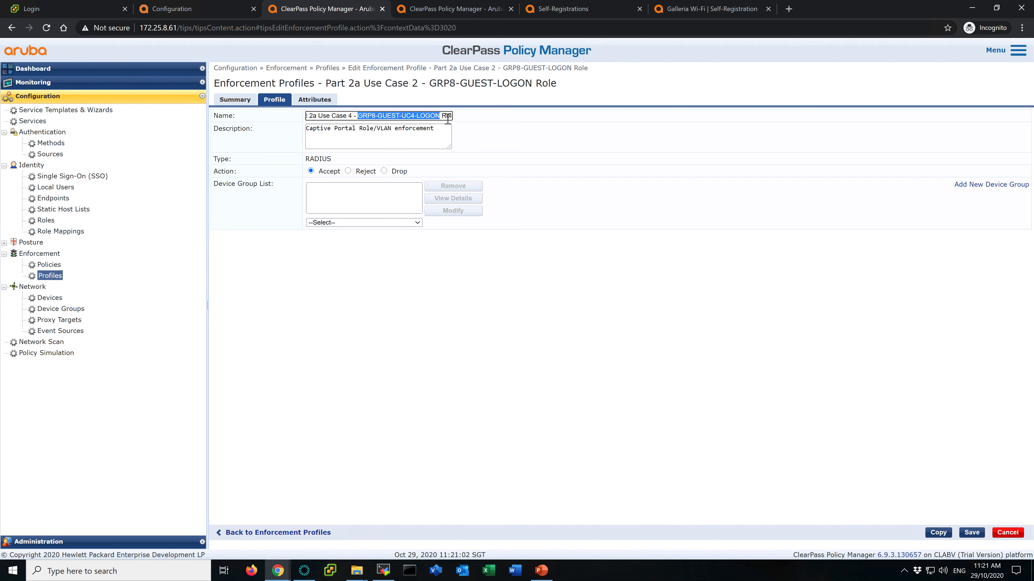
- Set the profile's Aruba-User-Role attribute value to GRP8-GUEST-UC4-LOGON and save the profile
click(325, 101)
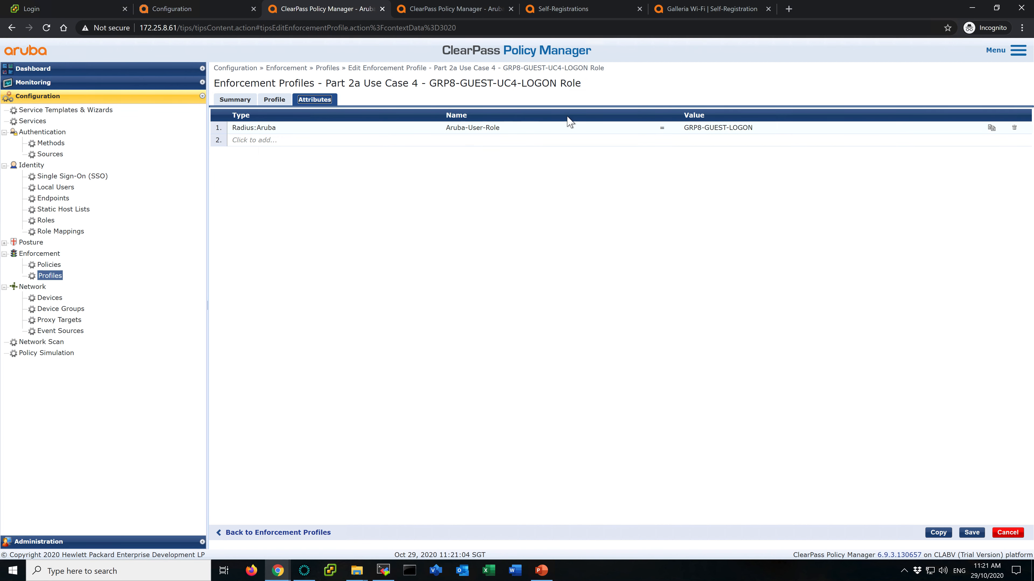
click(753, 127)
drag(763, 127, 654, 127)
key(ctrl+v)
click(991, 128)
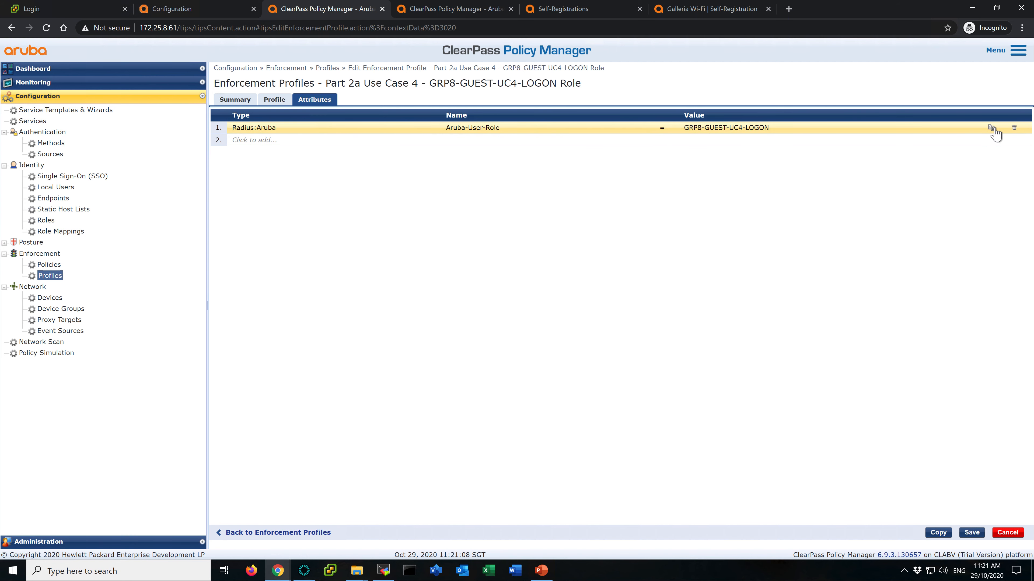
click(971, 533)
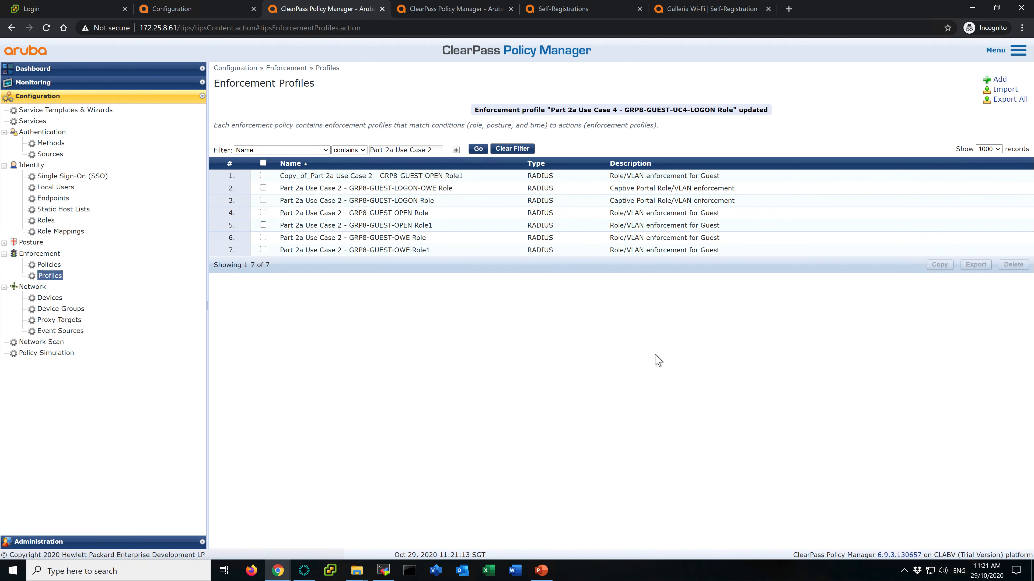
- Rename the copied GRP8-GUEST-OPEN Role1 profile to Part 2a Use Case 4 - GRP8-GUEST-UC4 Role1
click(342, 176)
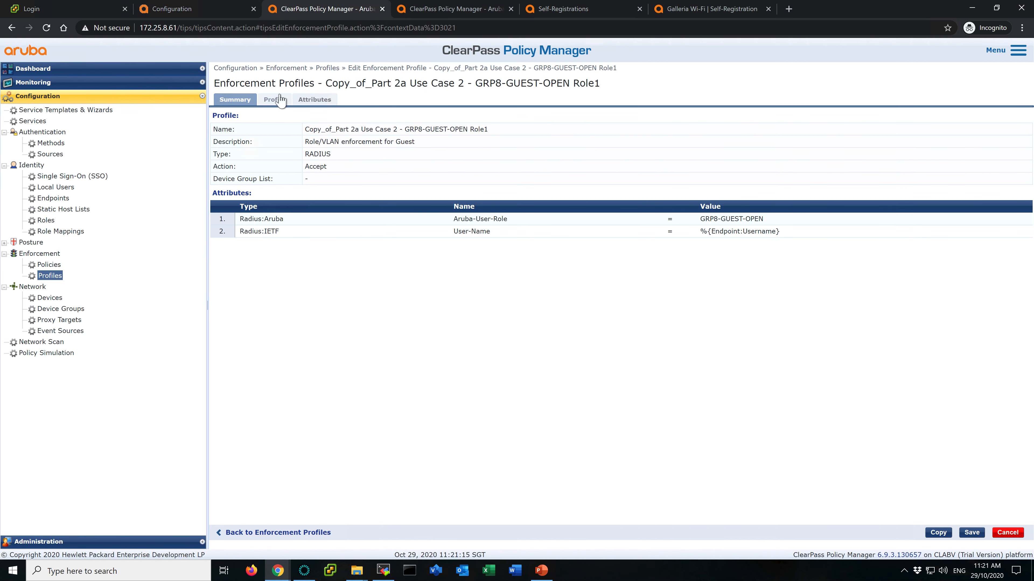
click(274, 100)
drag(339, 116, 229, 115)
key(BackSpace)
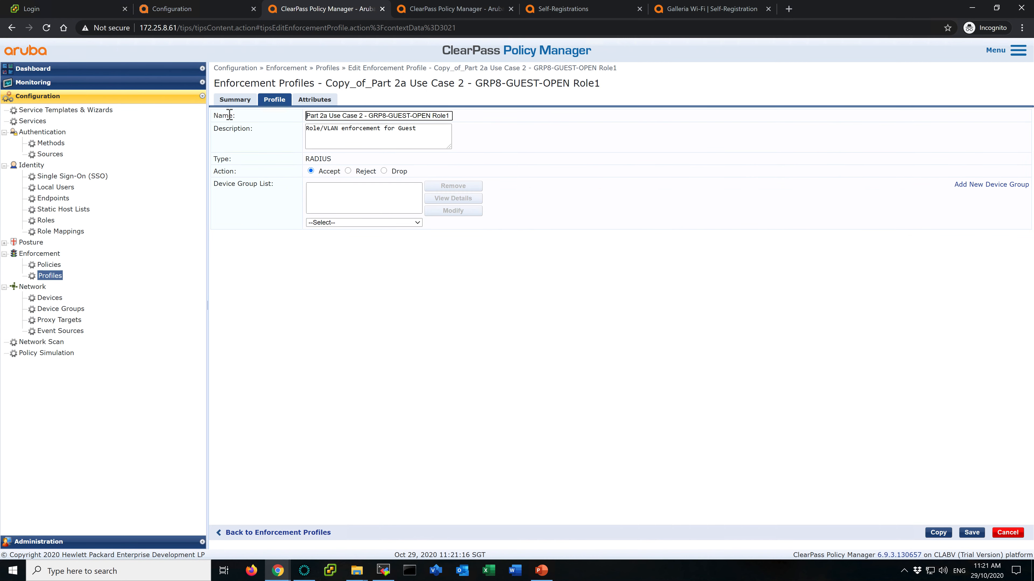
click(363, 115)
click(206, 10)
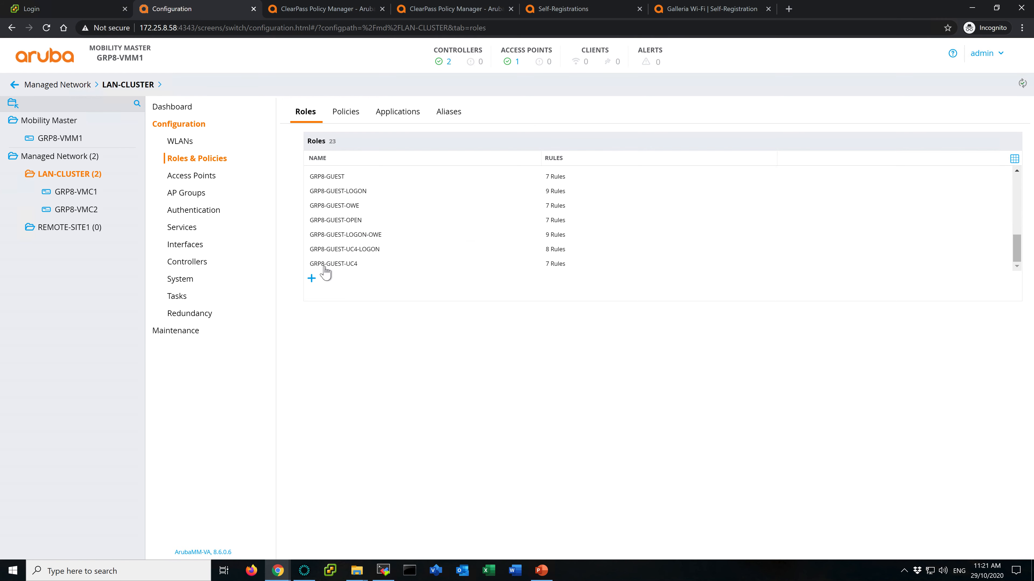
click(329, 9)
drag(414, 116, 431, 116)
text(U)
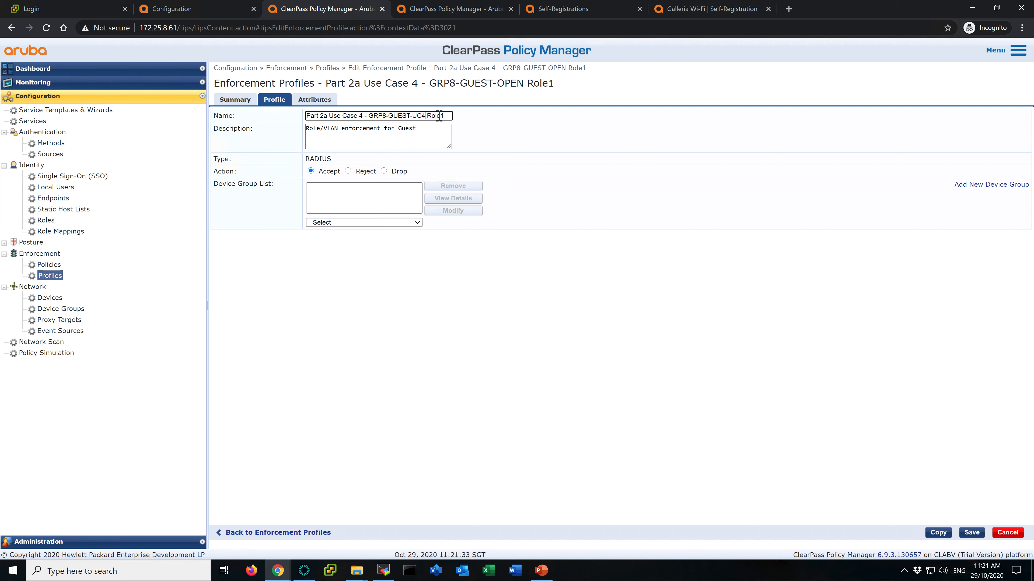
- Set the profile's Aruba-User-Role attribute value to GRP8-GUEST-UC4 and save the profile
click(321, 101)
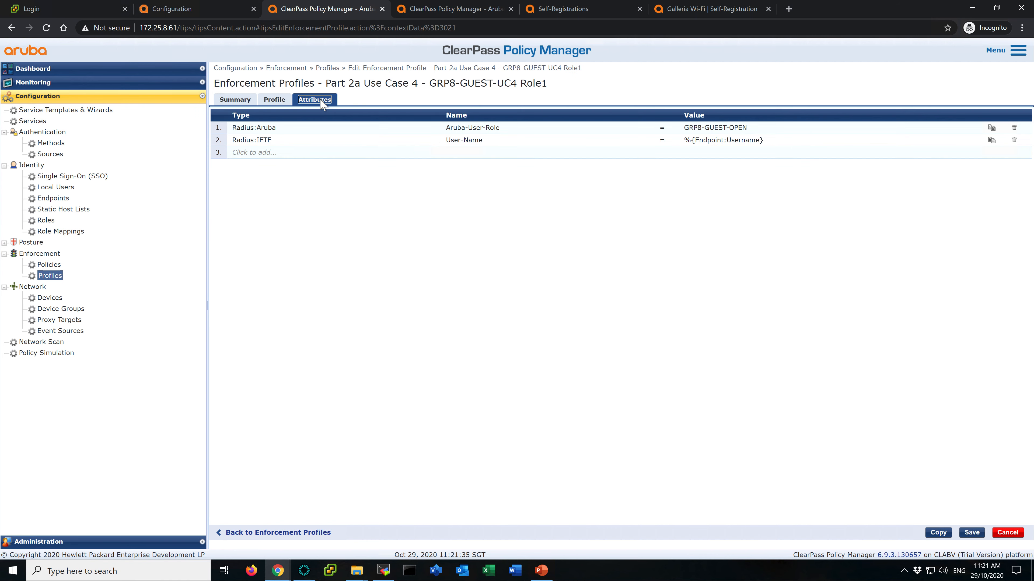
click(762, 130)
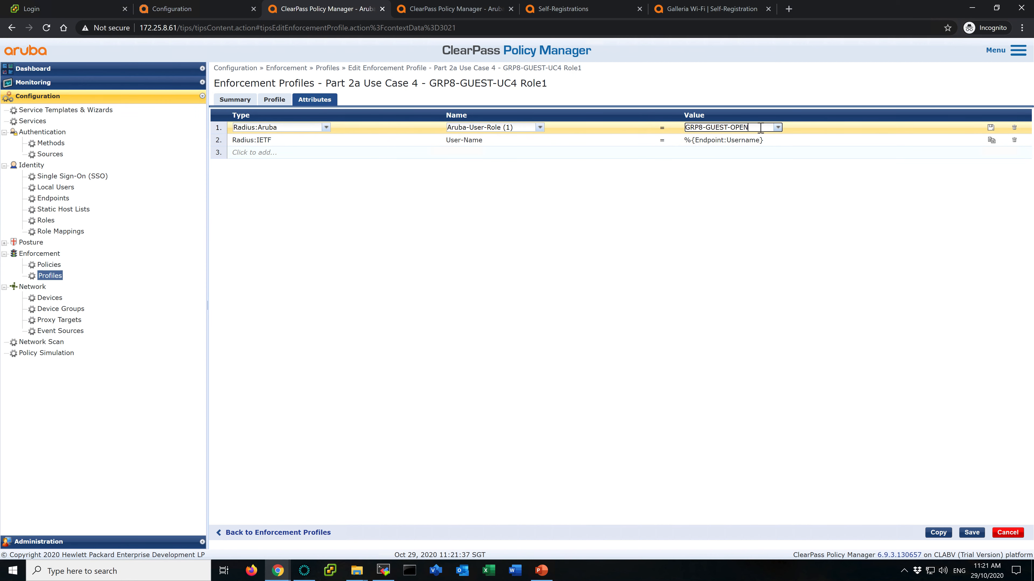
text(4)
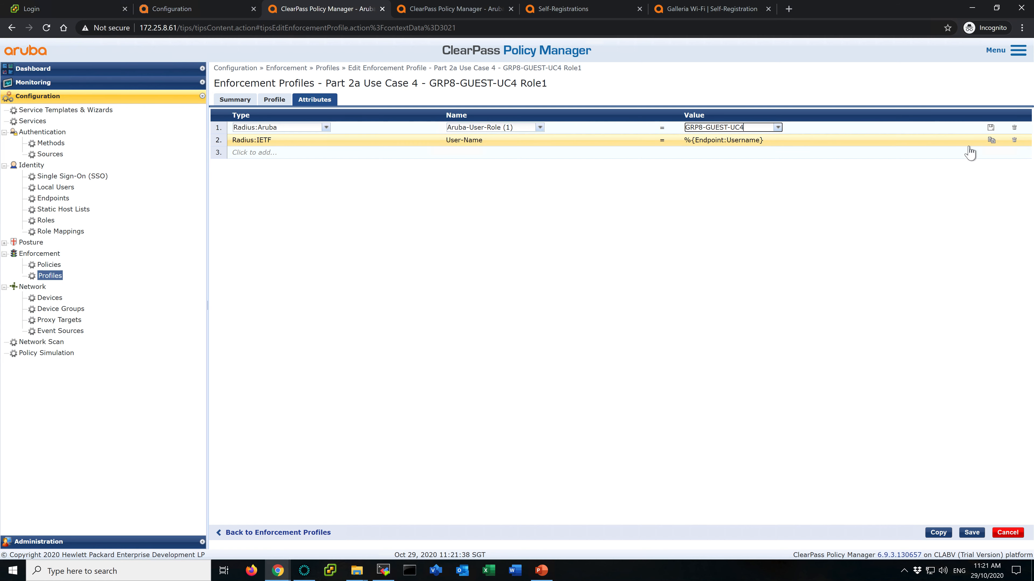
click(990, 128)
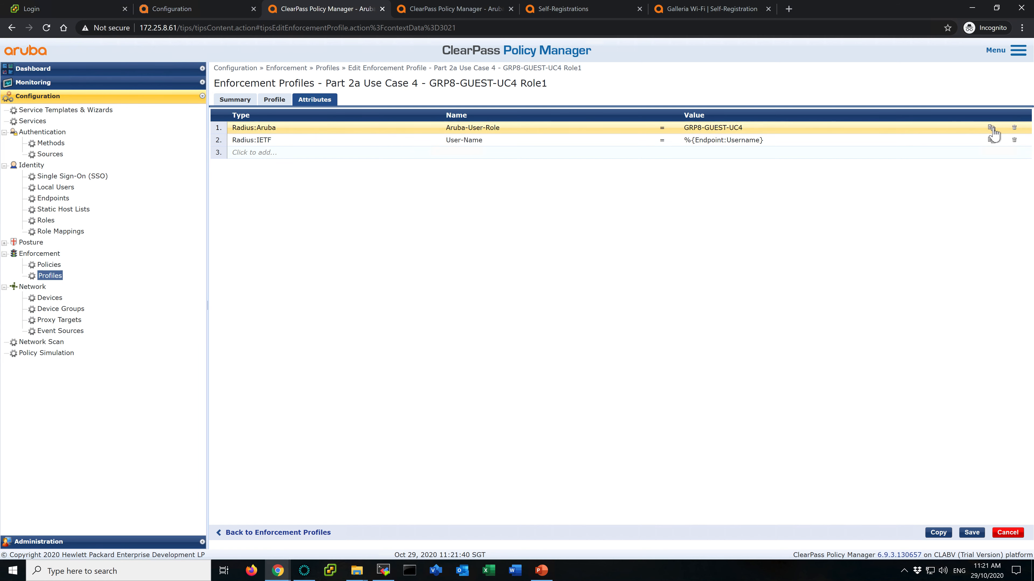
click(972, 532)
- Filter the enforcement profiles list by Part 2a Use Case 4
click(436, 152)
text(- GRP8-GUEST)
key(BackSpace)
key(BackSpace)
key(BackSpace)
key(BackSpace)
key(BackSpace)
key(BackSpace)
key(BackSpace)
key(BackSpace)
key(BackSpace)
key(BackSpace)
key(BackSpace)
key(BackSpace)
key(BackSpace)
key(BackSpace)
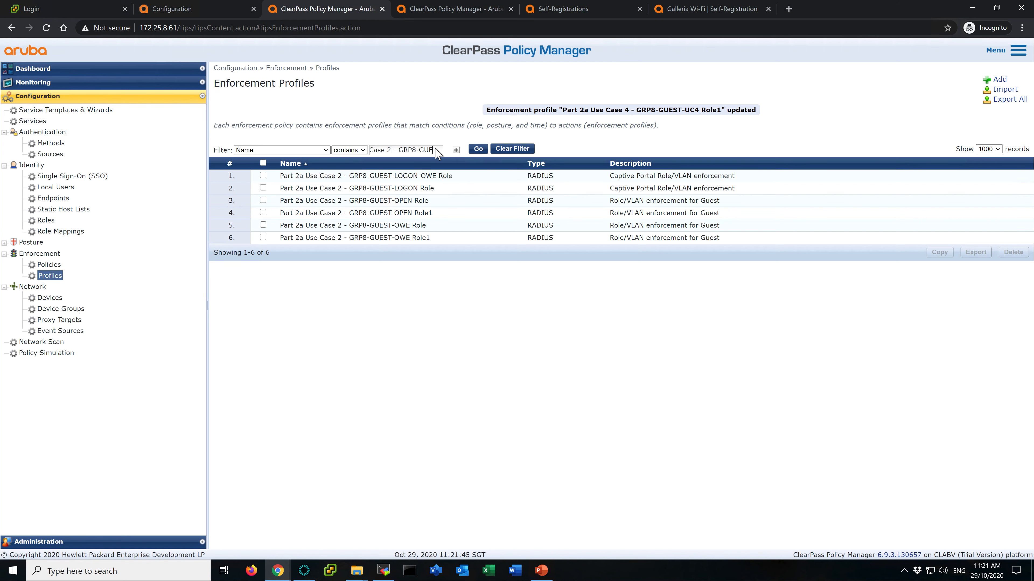
text(4)
key(Return)
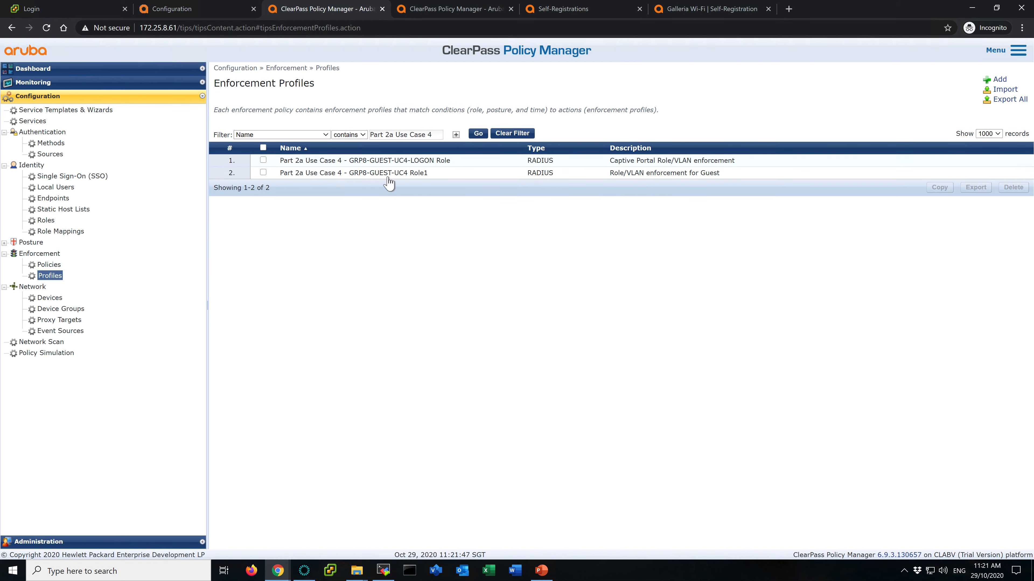
- In the Use Case 4 MAC Authentication enforcement policy, replace rule 1's OPEN Role1 profile with Part 2a Use Case 4 - GRP8-GUEST-UC4 Role1
click(454, 12)
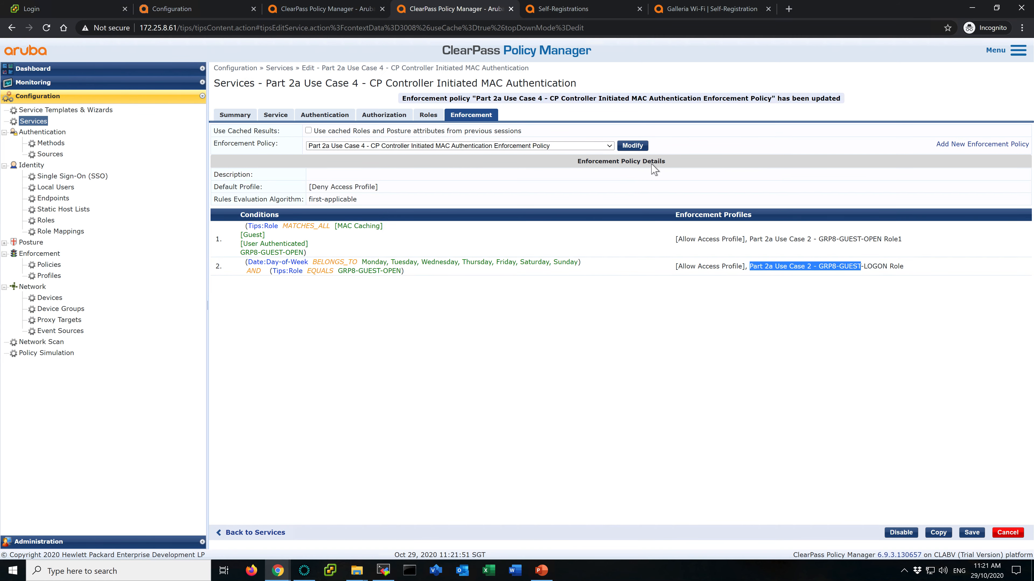
click(633, 145)
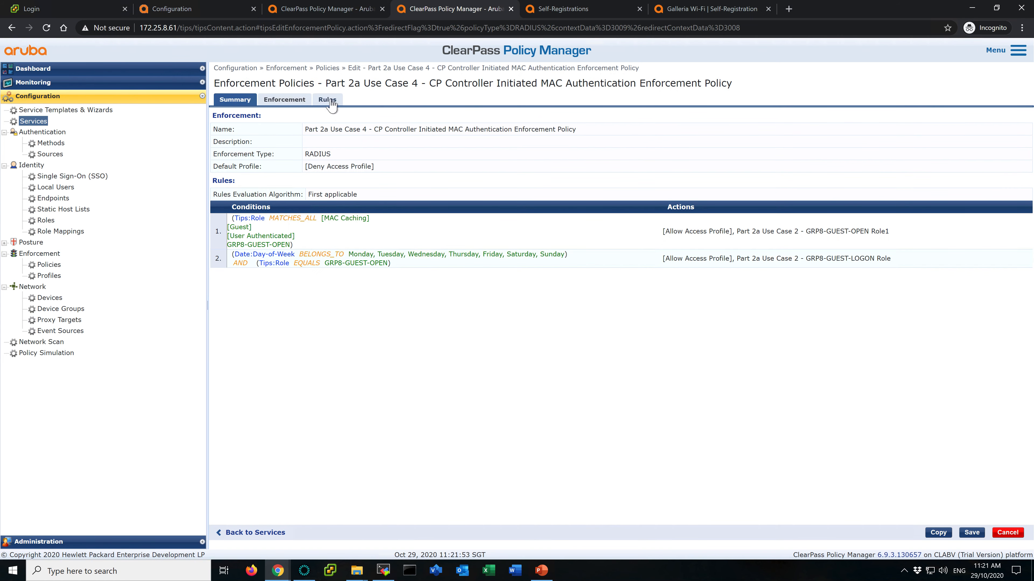
click(331, 104)
click(757, 156)
click(967, 209)
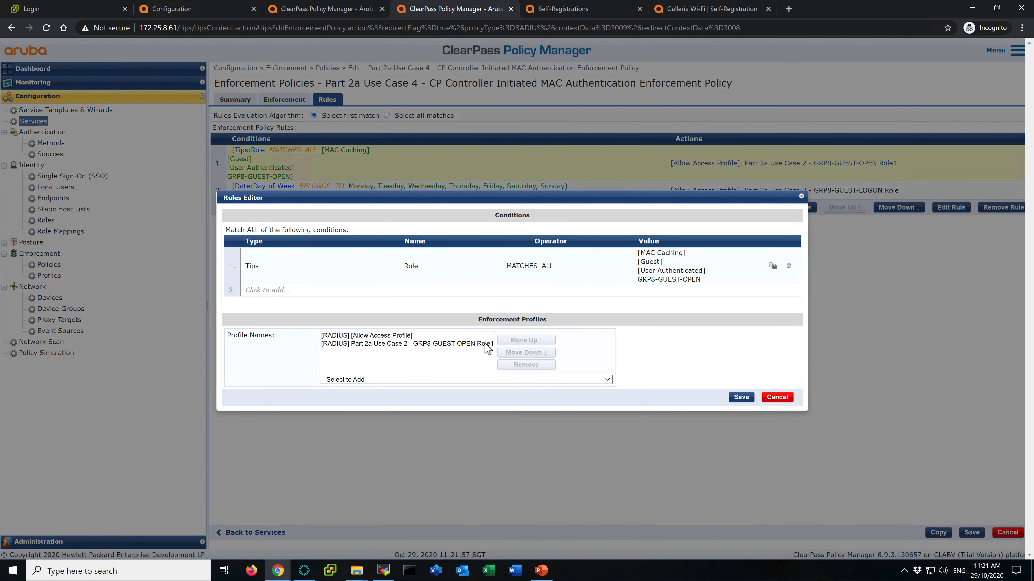
click(487, 344)
click(525, 364)
click(514, 379)
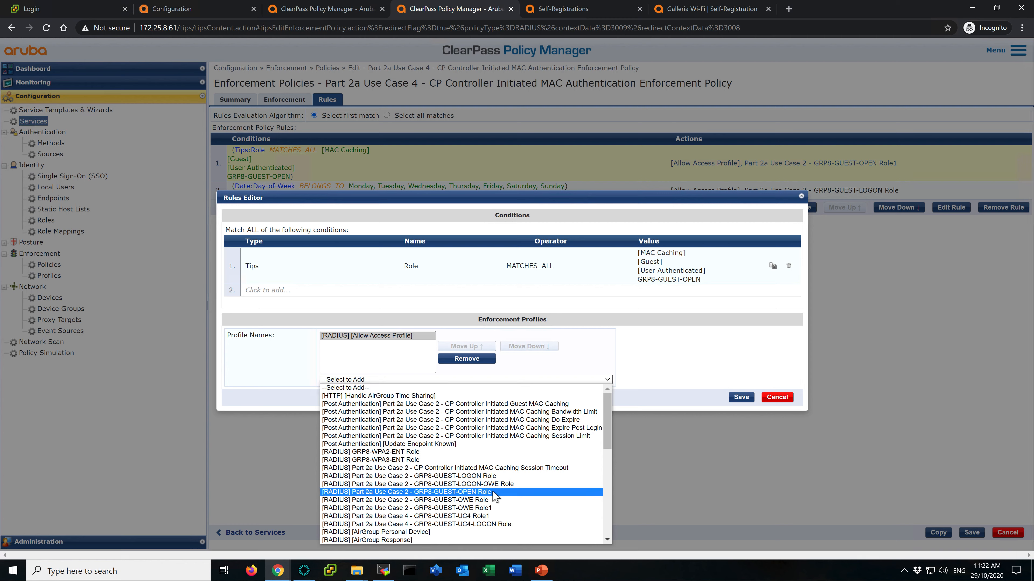
scroll(494, 496, down, 5)
scroll(495, 497, down, 4)
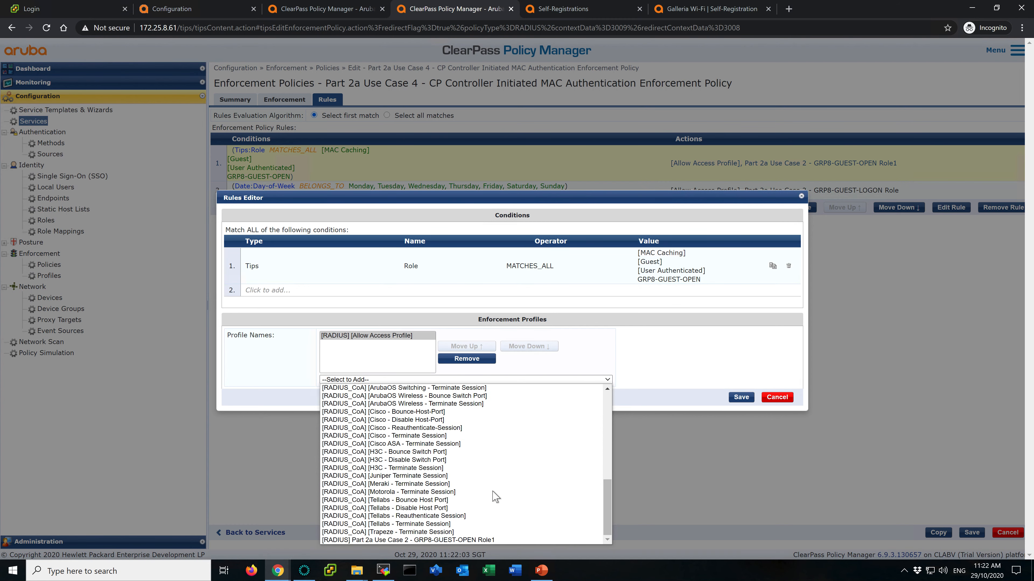
scroll(494, 496, up, 7)
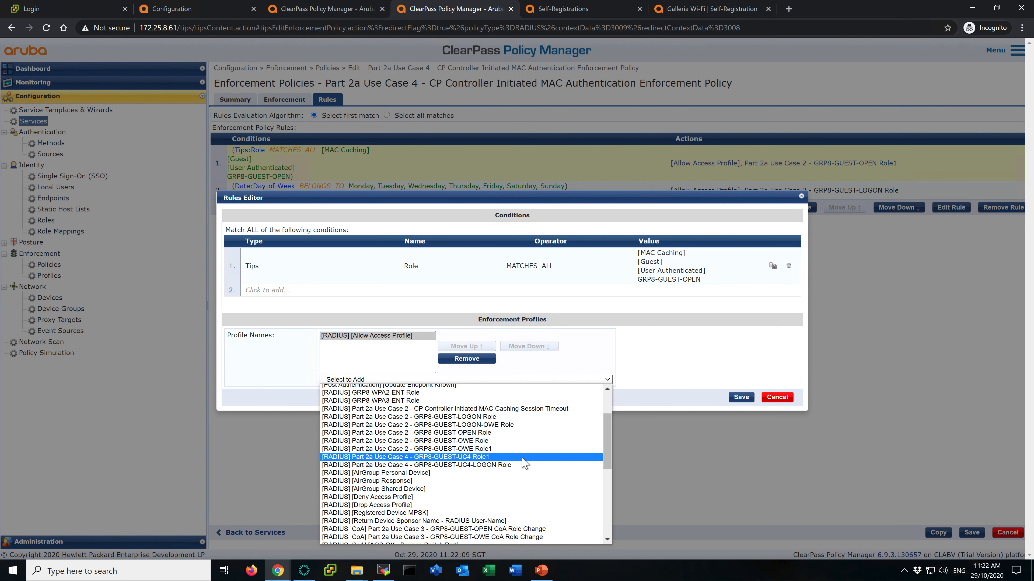
click(514, 457)
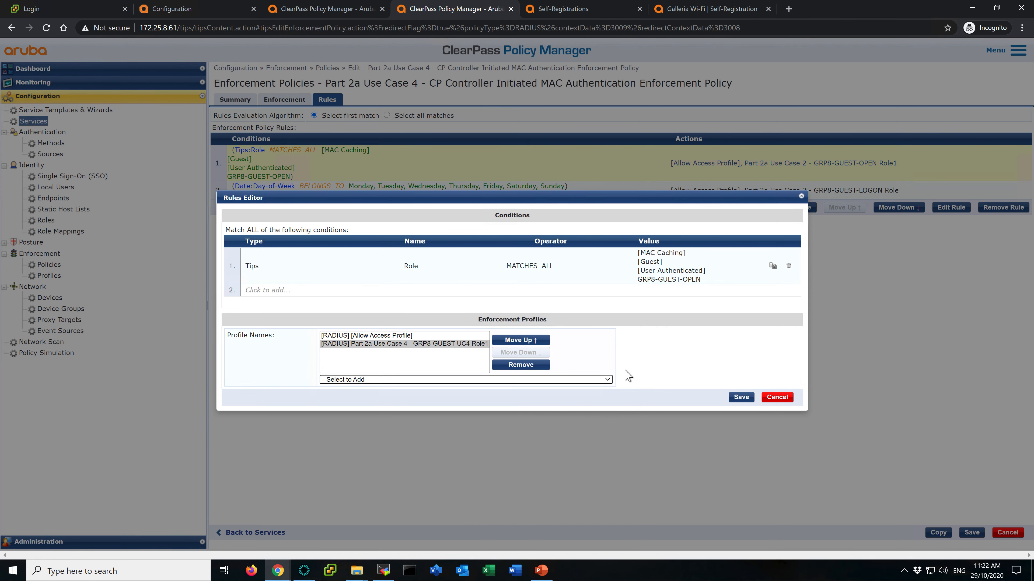
click(741, 397)
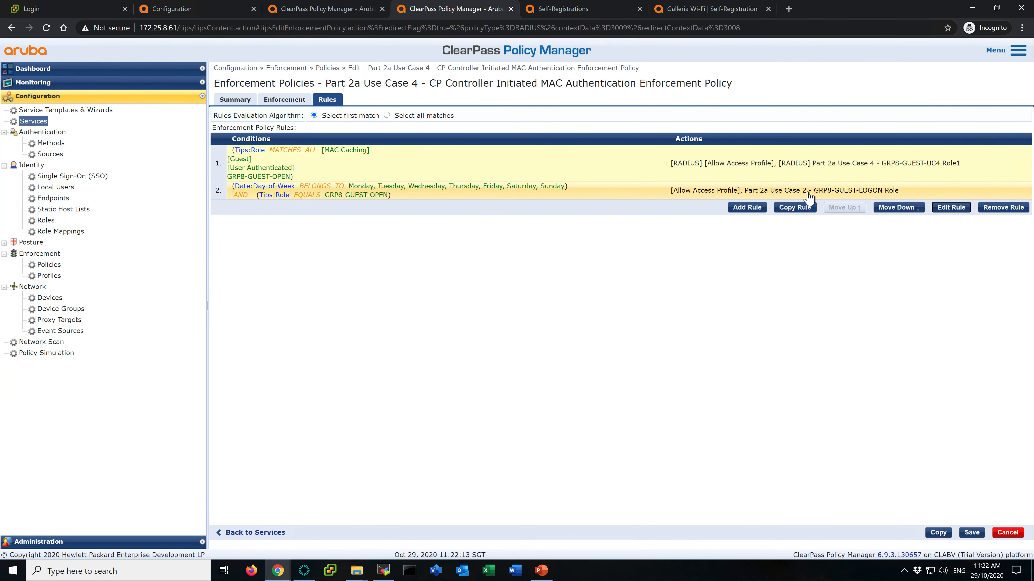
- Replace rule 2's LOGON Role profile with Part 2a Use Case 4 - GRP8-GUEST-UC4-LOGON Role, then save the policy and service
click(848, 198)
click(951, 208)
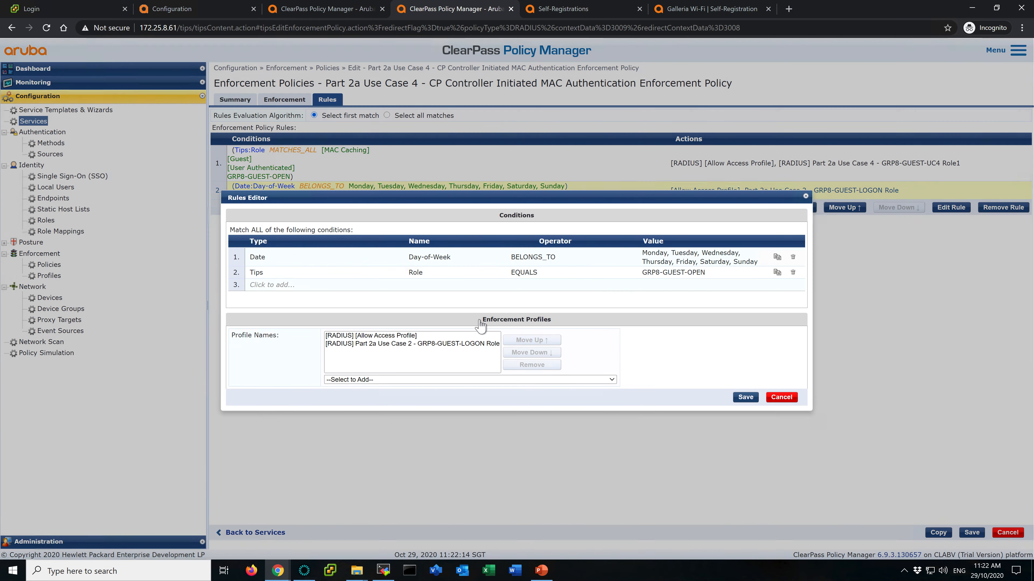
click(457, 344)
click(532, 365)
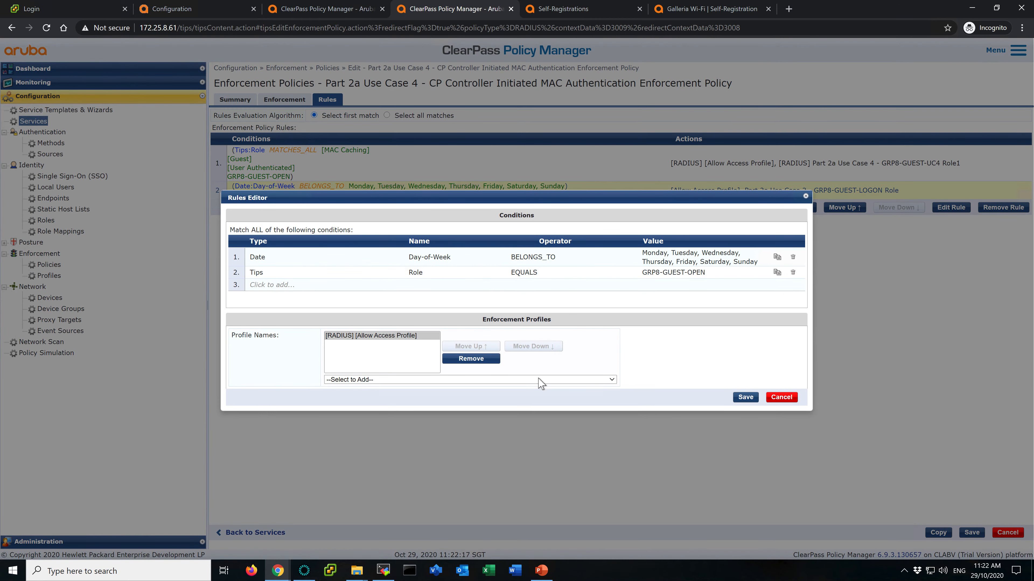
click(538, 381)
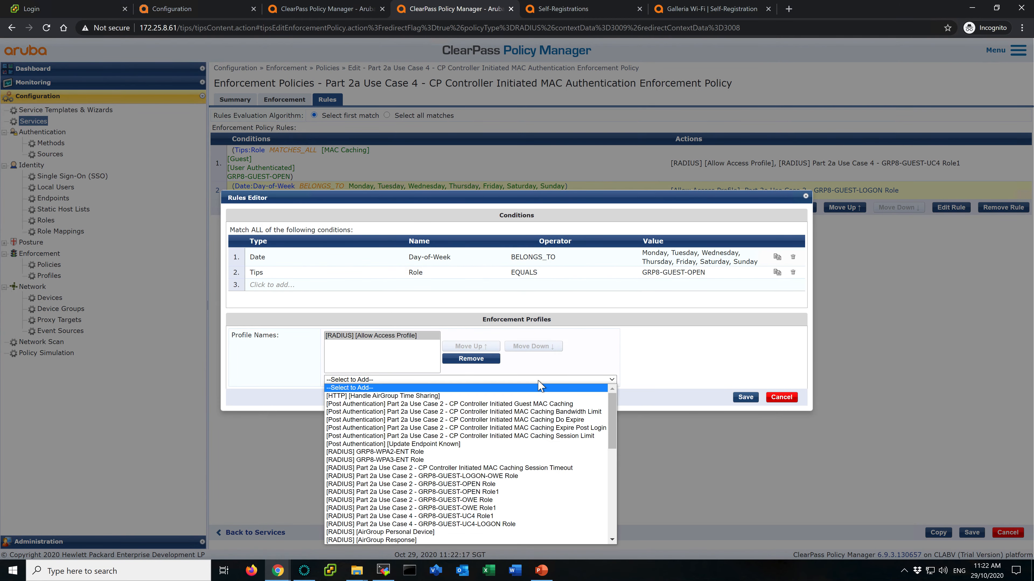
click(518, 524)
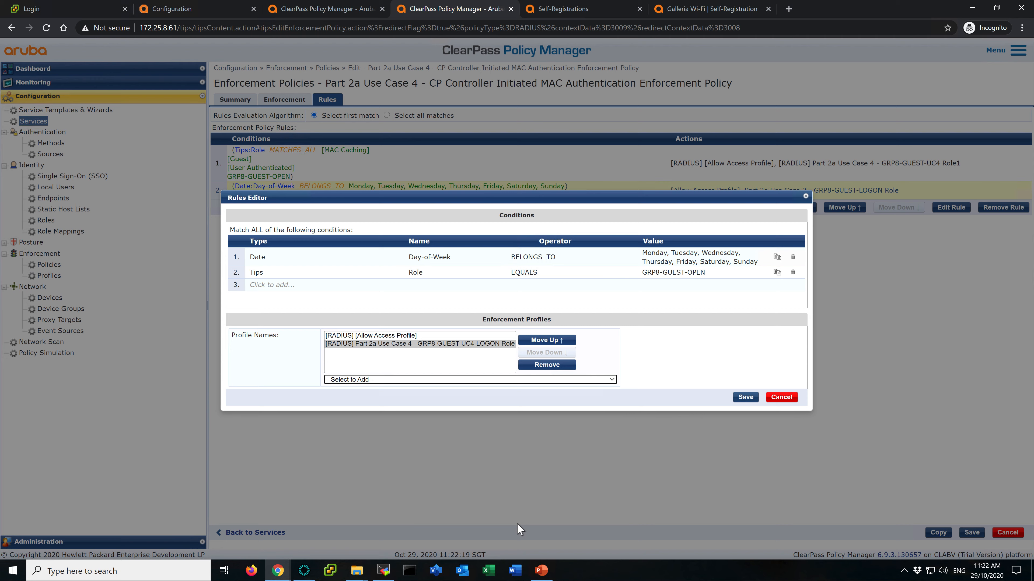
click(745, 397)
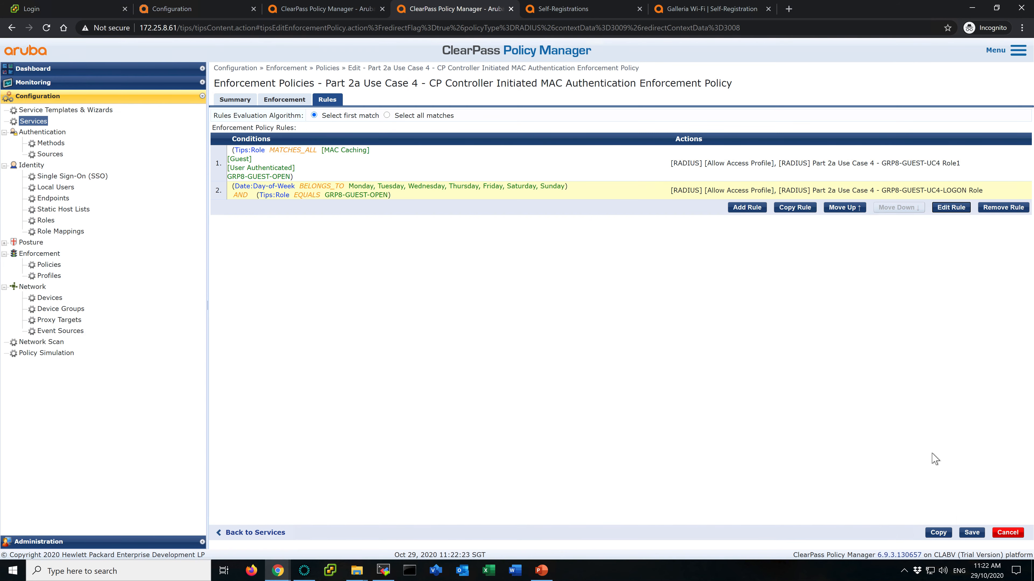
click(972, 533)
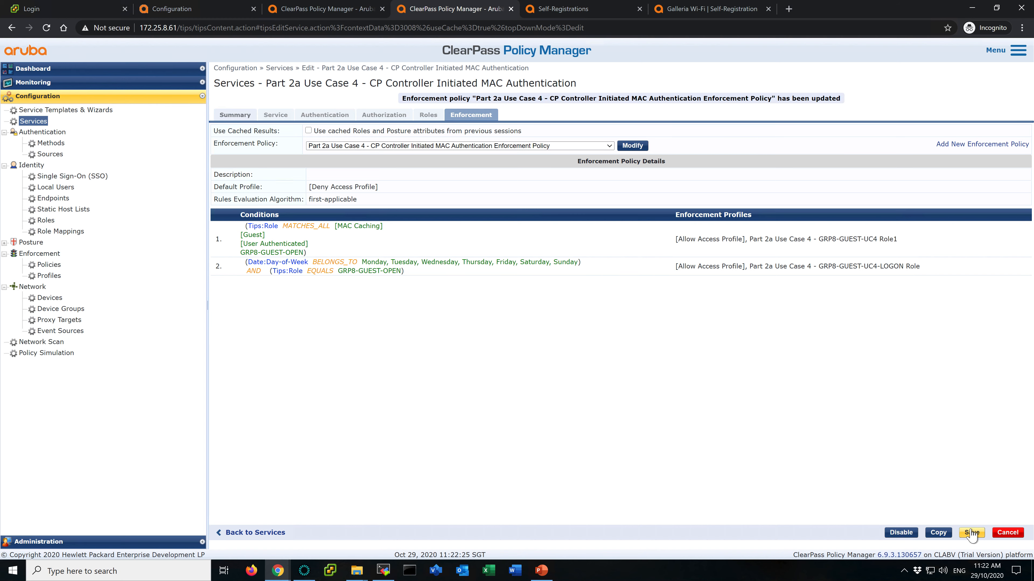
click(971, 533)
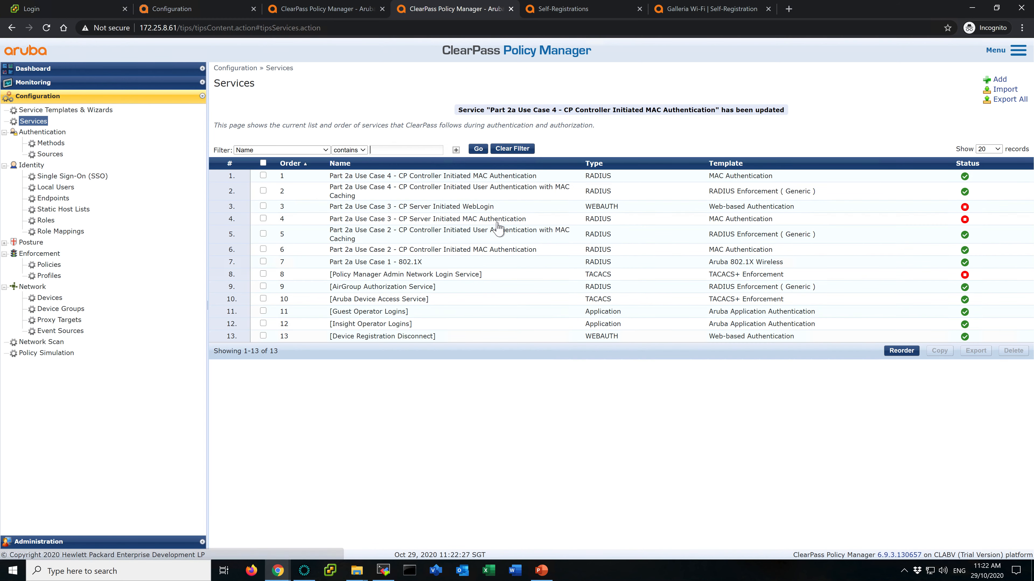
- Review the settings tabs and role mapping policy of the Use Case 4 User Authentication with MAC Caching service
click(399, 195)
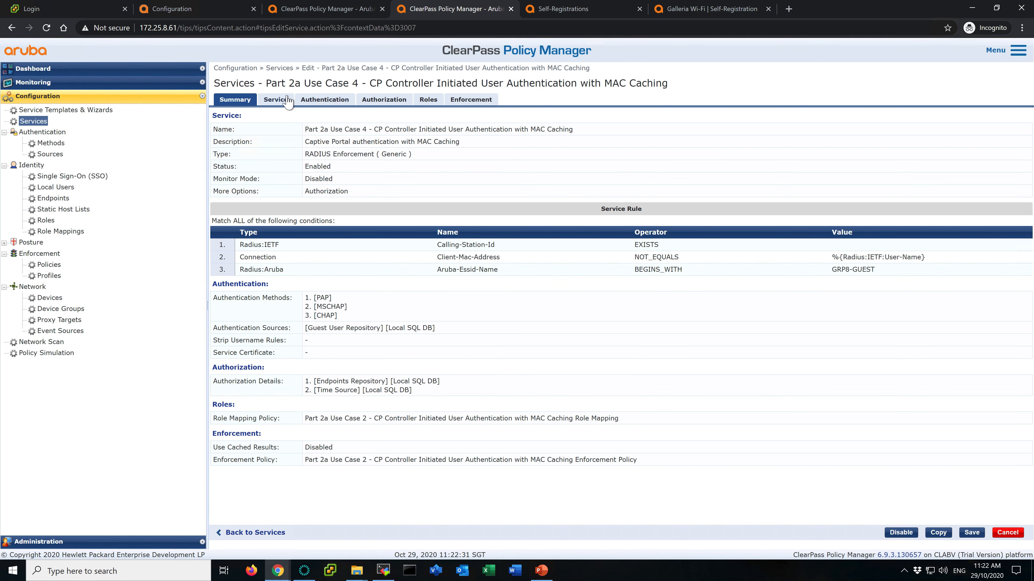
click(279, 102)
click(318, 101)
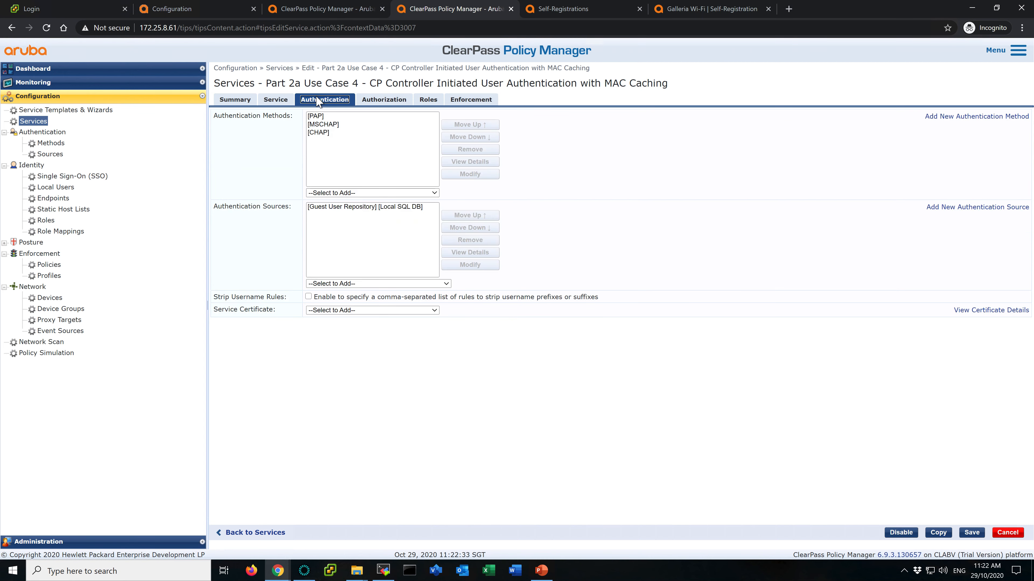
click(382, 102)
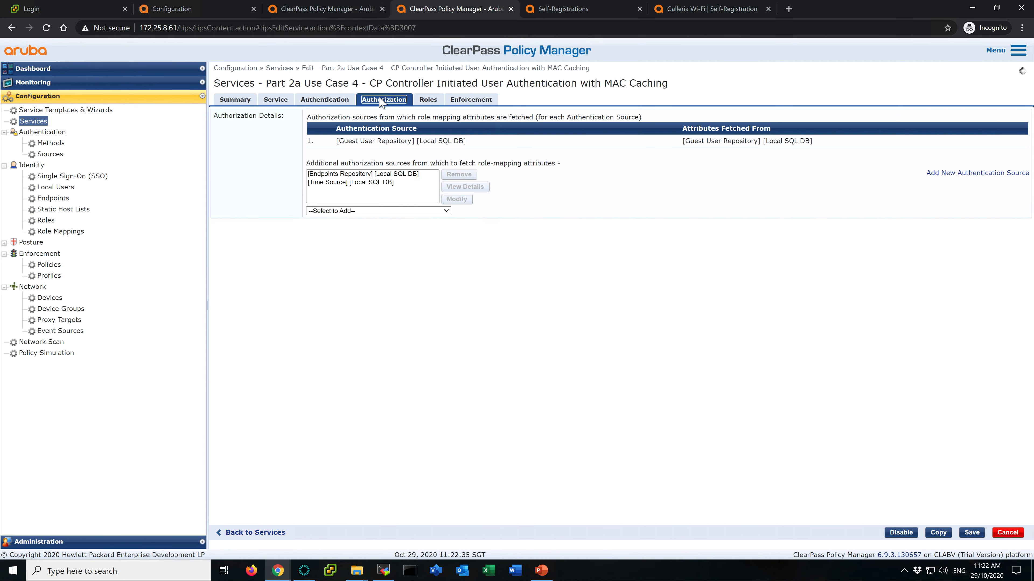
click(429, 100)
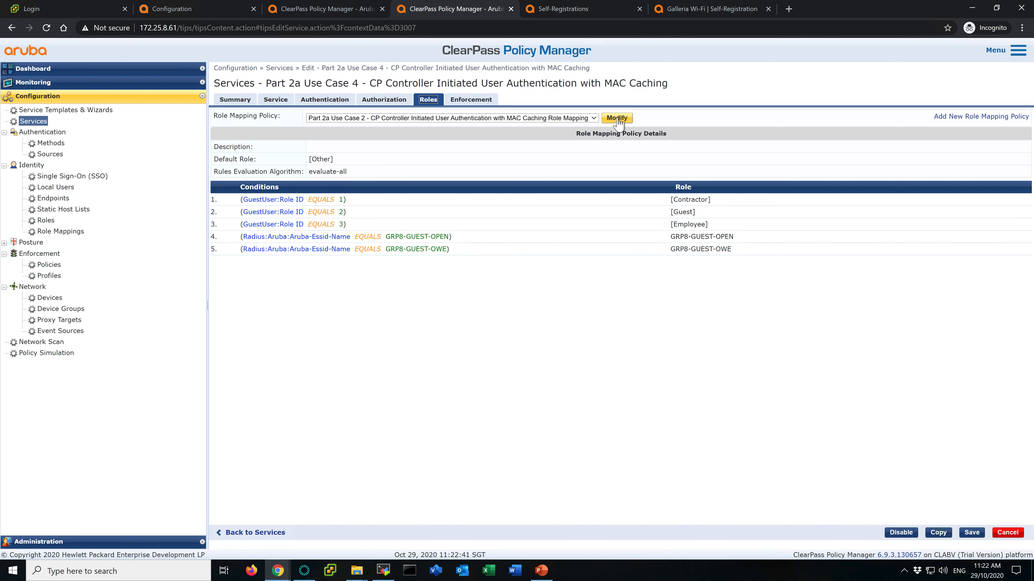
click(581, 120)
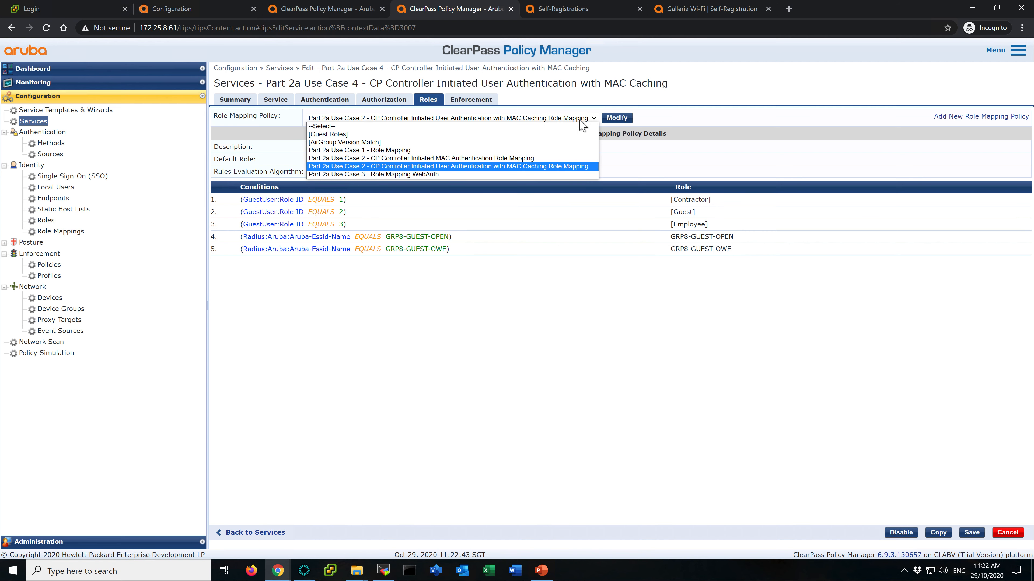
click(722, 122)
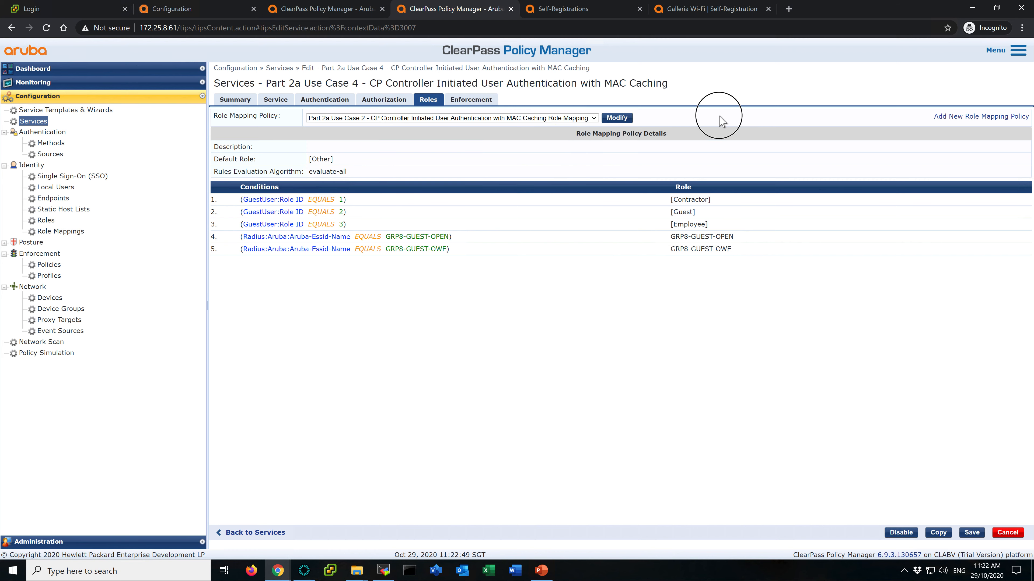
click(470, 102)
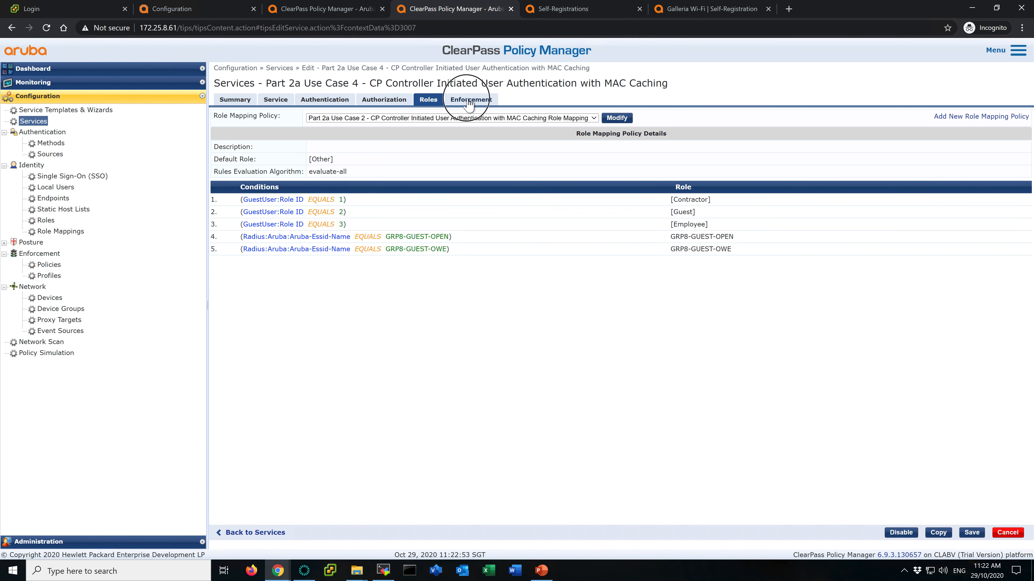
- Assign the Part 2a Use Case 4 - CP Controller Initiated User Authentication with MAC Caching Enforcement Policy to this service and save
click(633, 130)
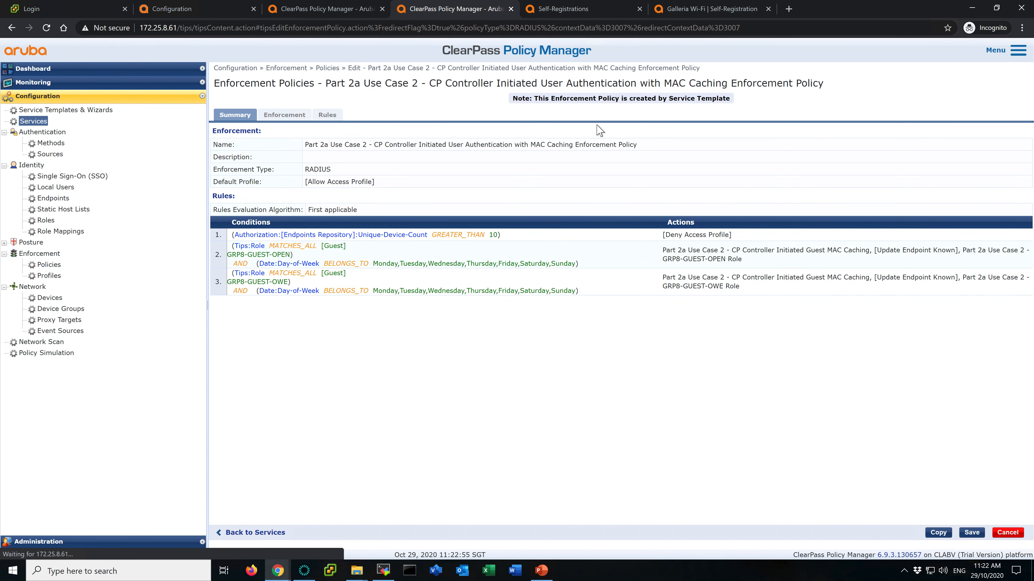
click(39, 122)
click(408, 184)
click(482, 100)
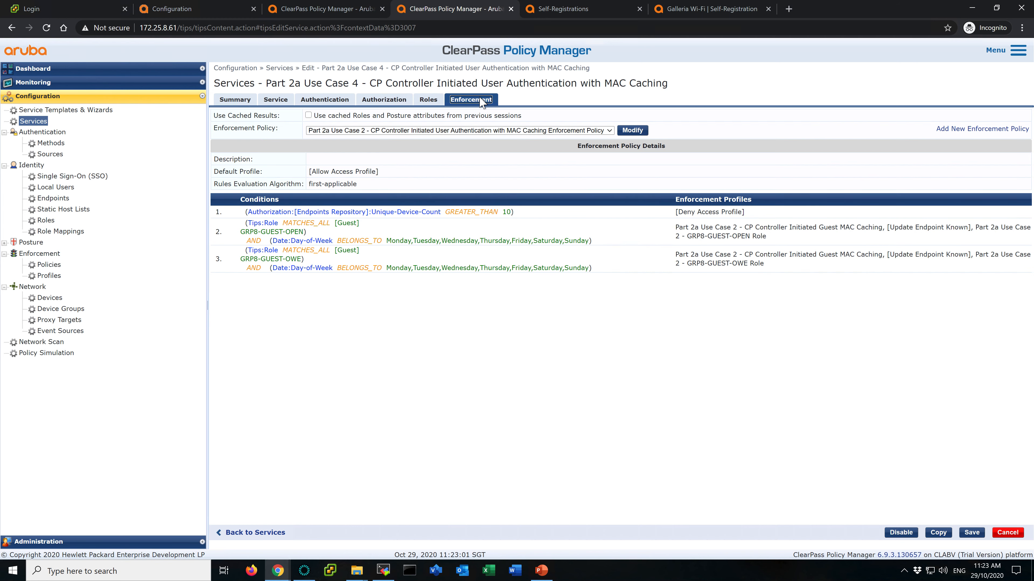
click(431, 130)
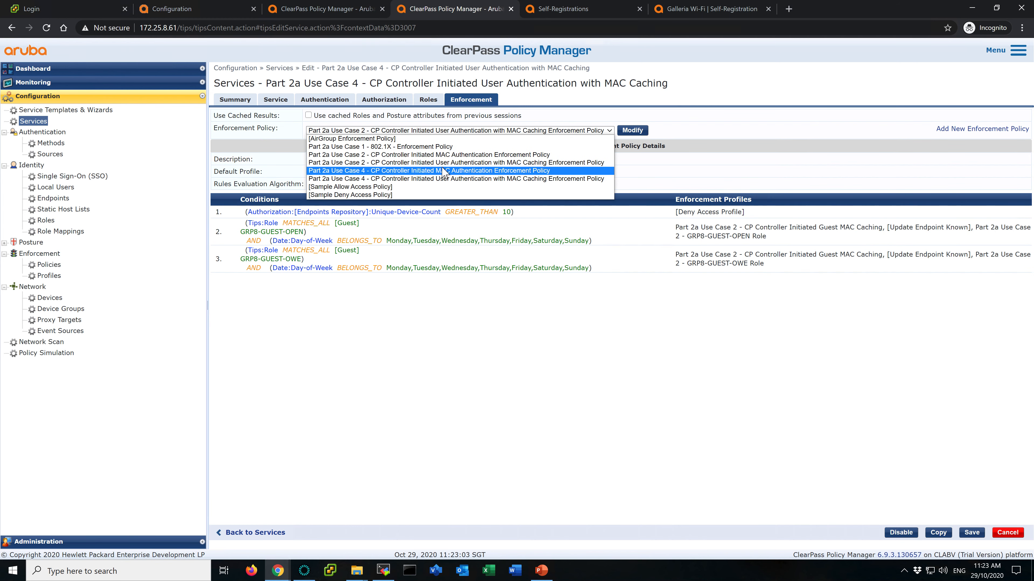
click(473, 179)
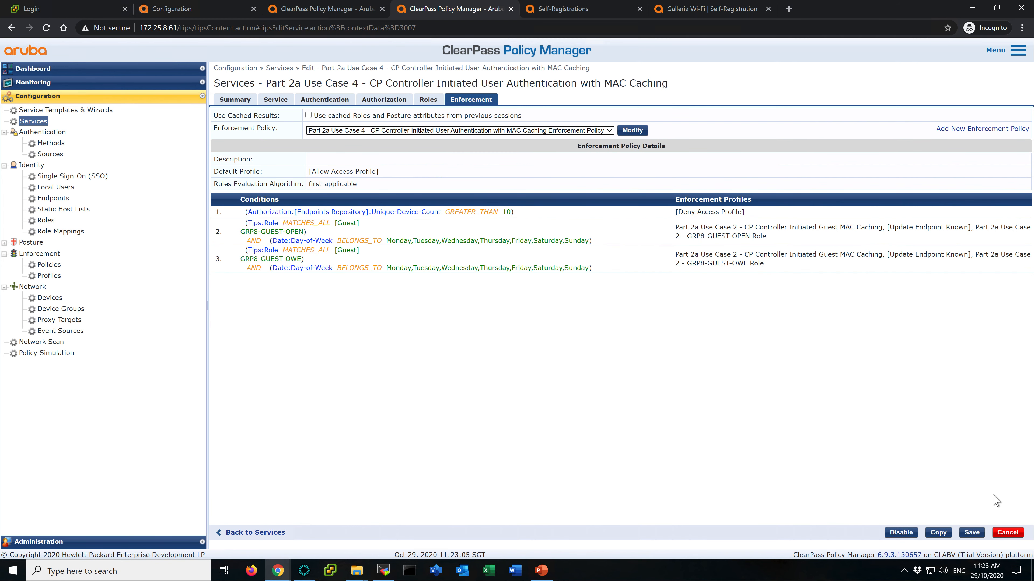
click(972, 533)
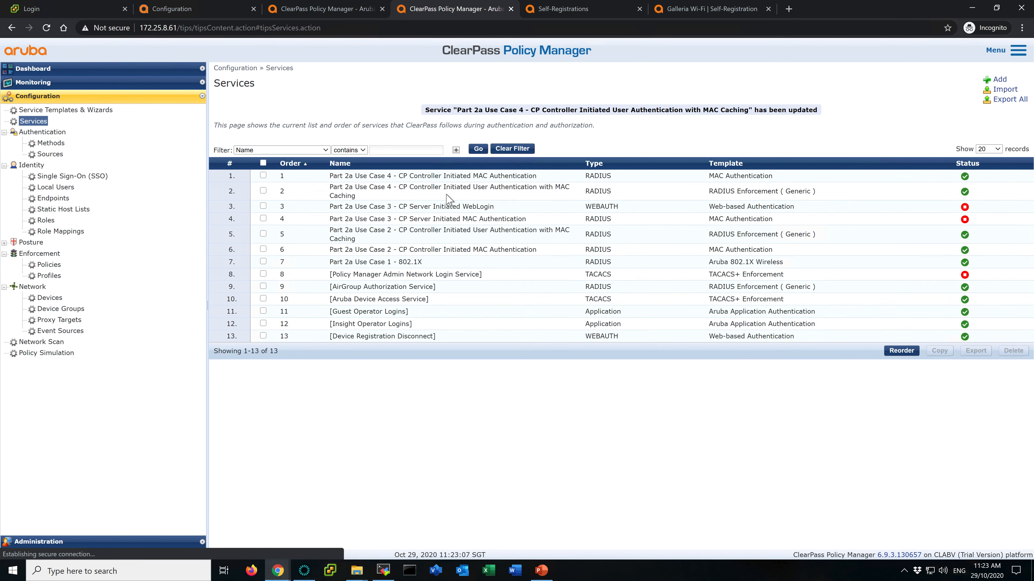
- Remove rule 3 (GRP8-GUEST-OWE) from the Use Case 4 MAC Caching enforcement policy, then save the policy and service
click(449, 200)
click(471, 99)
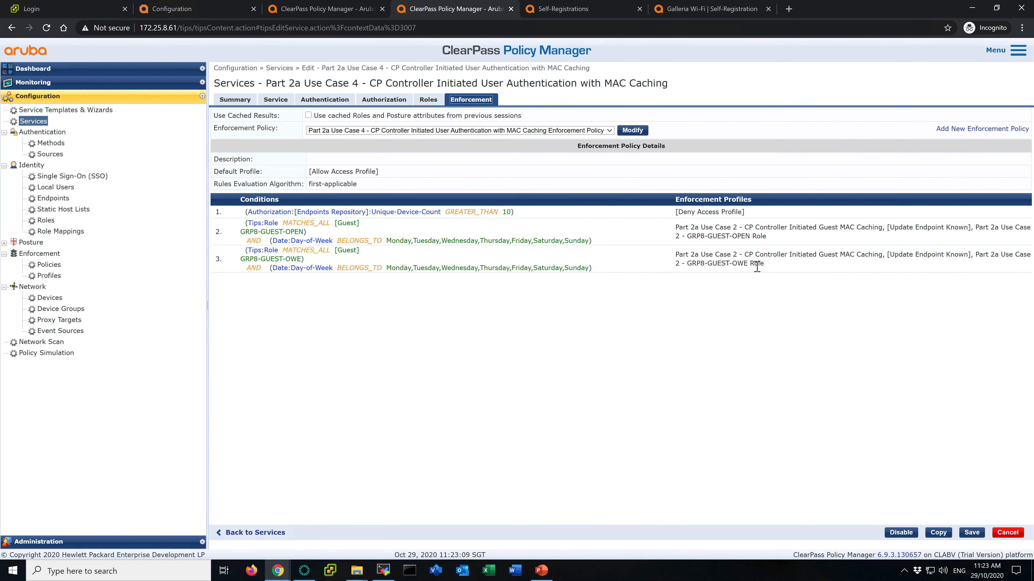
drag(677, 227, 887, 227)
click(977, 227)
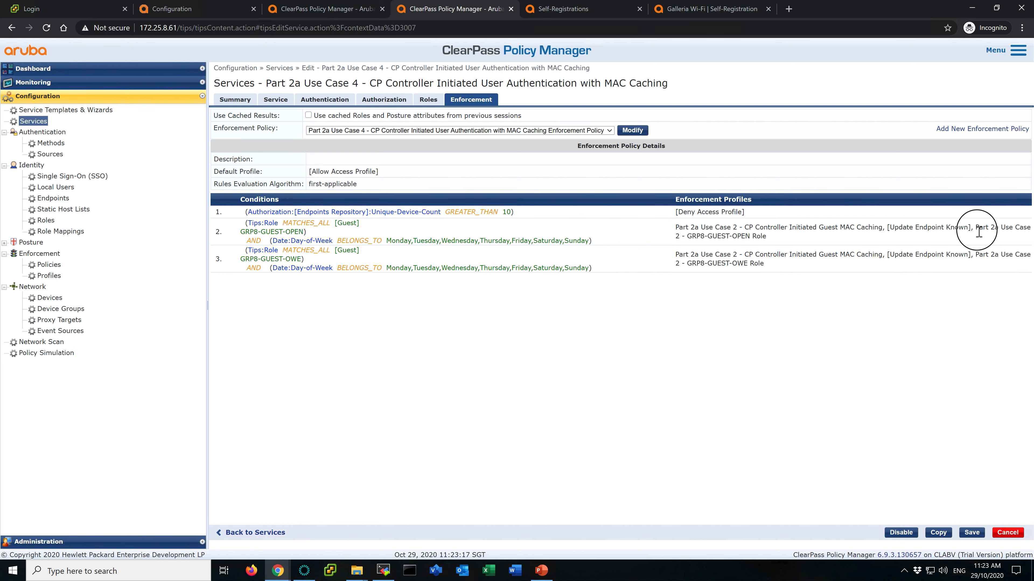
click(633, 130)
click(327, 99)
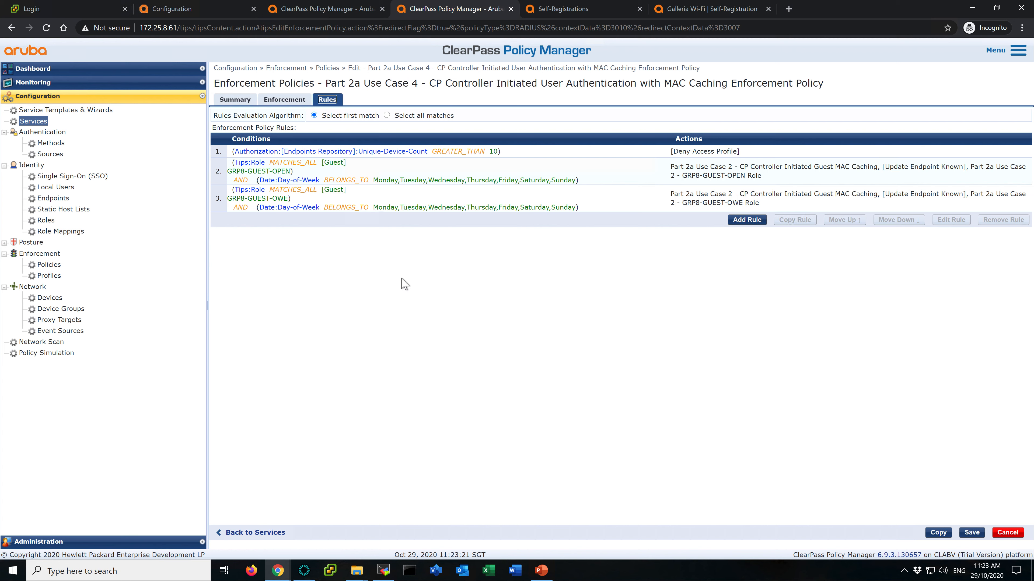
click(572, 209)
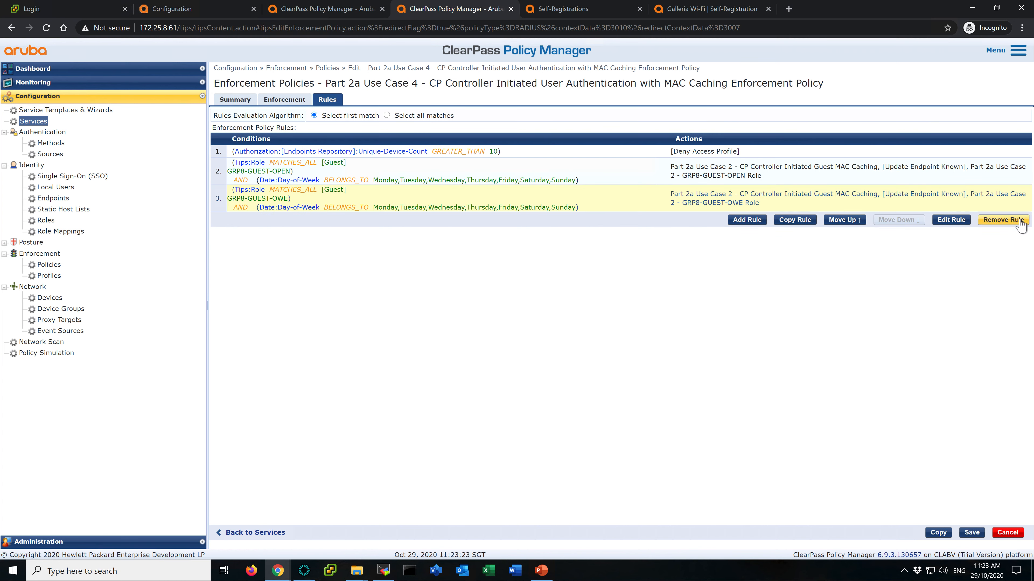
click(1003, 222)
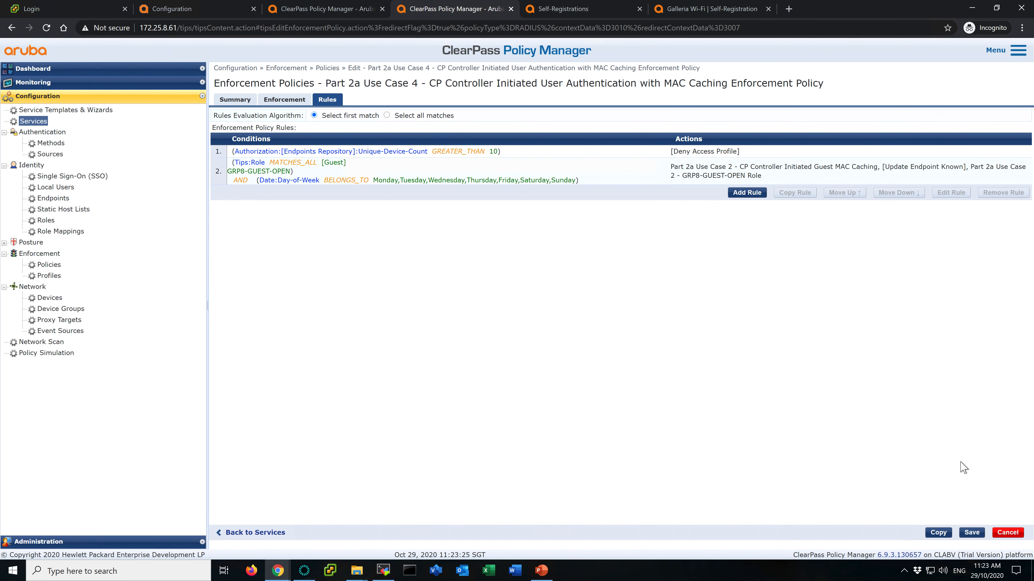
click(972, 532)
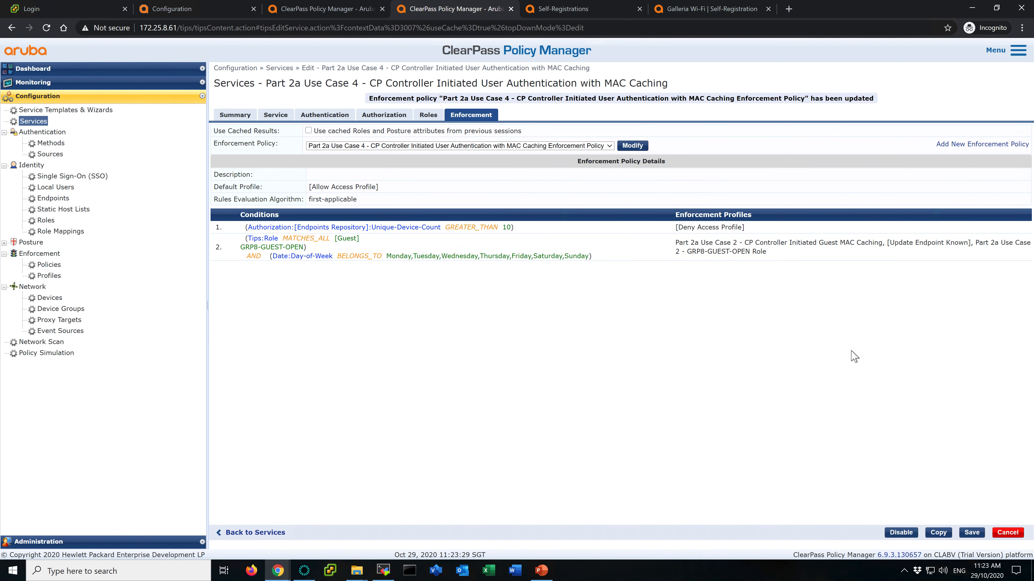
click(972, 532)
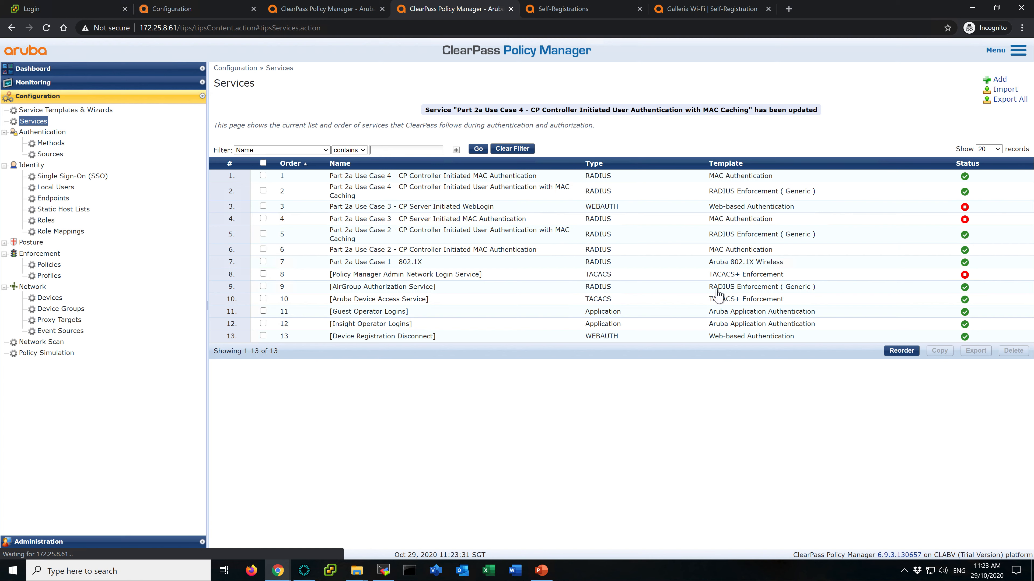
- Filter the enforcement profiles list by Part 2a Use Case 2
click(439, 194)
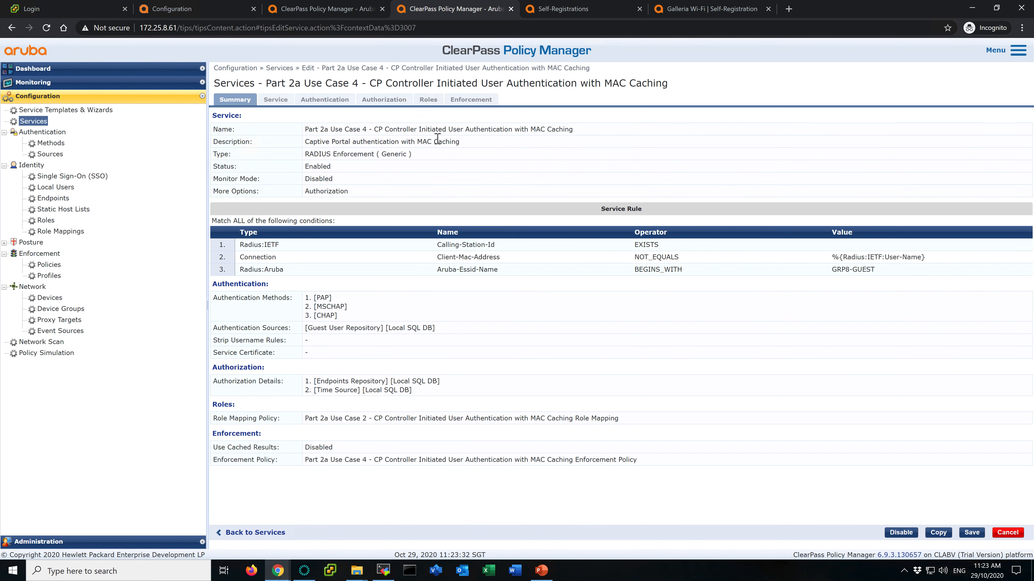
click(477, 102)
drag(679, 229, 745, 226)
key(ctrl+c)
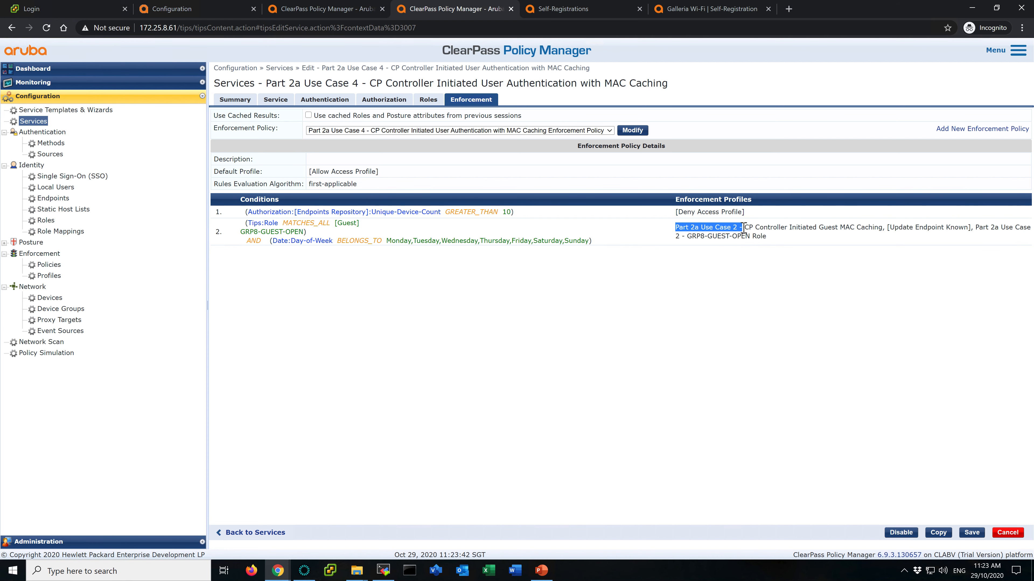
click(352, 11)
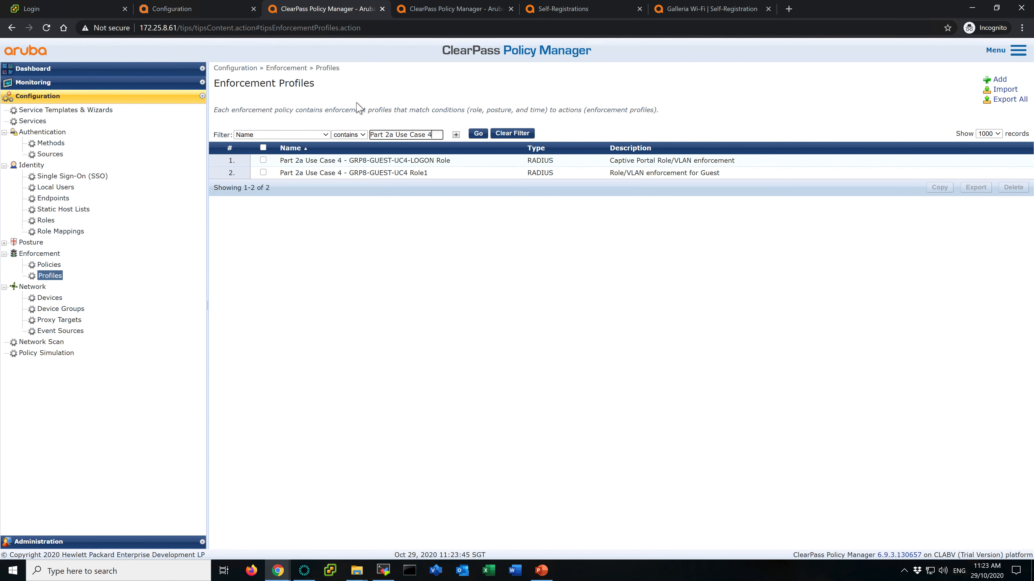
key(ctrl+a)
key(ctrl+v)
click(477, 133)
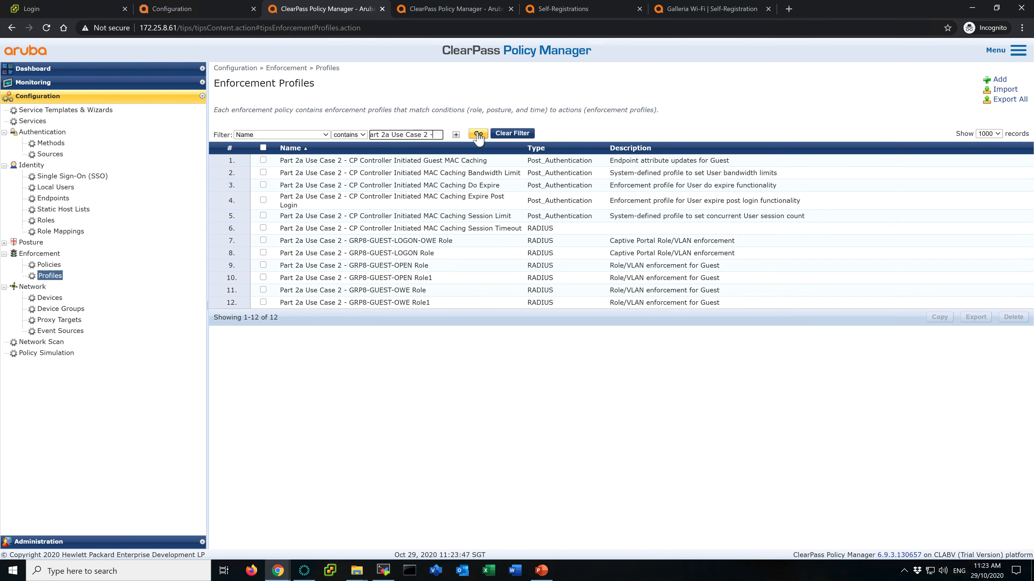
- Copy the Part 2a Use Case 2 - CP Controller Initiated Guest MAC Caching enforcement profile
click(471, 11)
click(746, 229)
drag(677, 228, 808, 229)
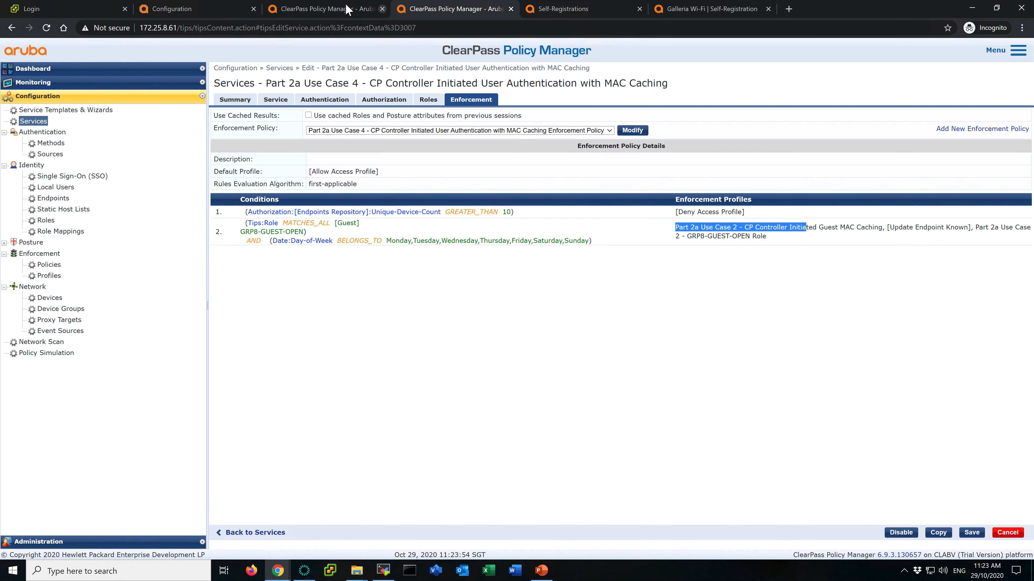
click(346, 8)
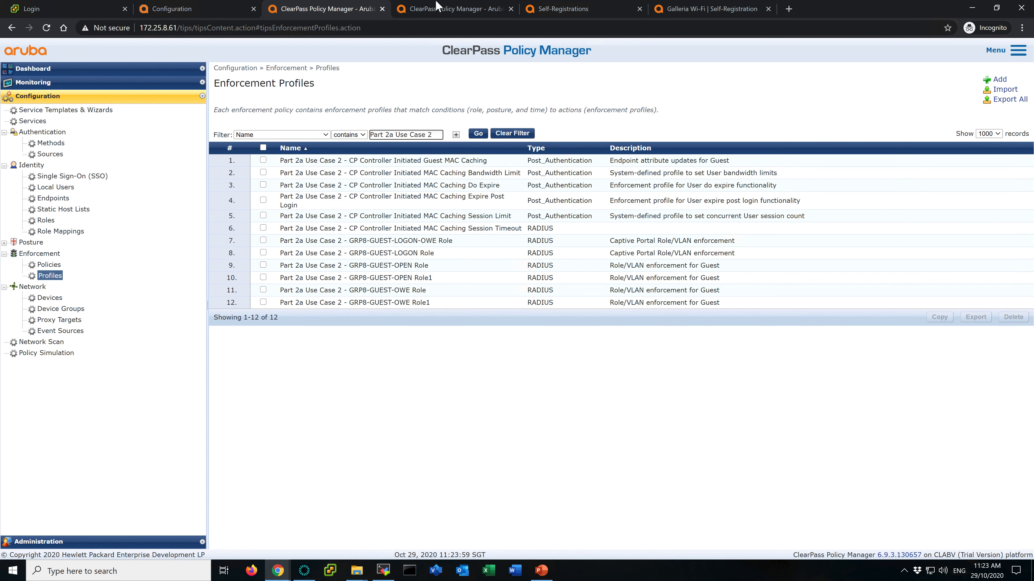
click(263, 160)
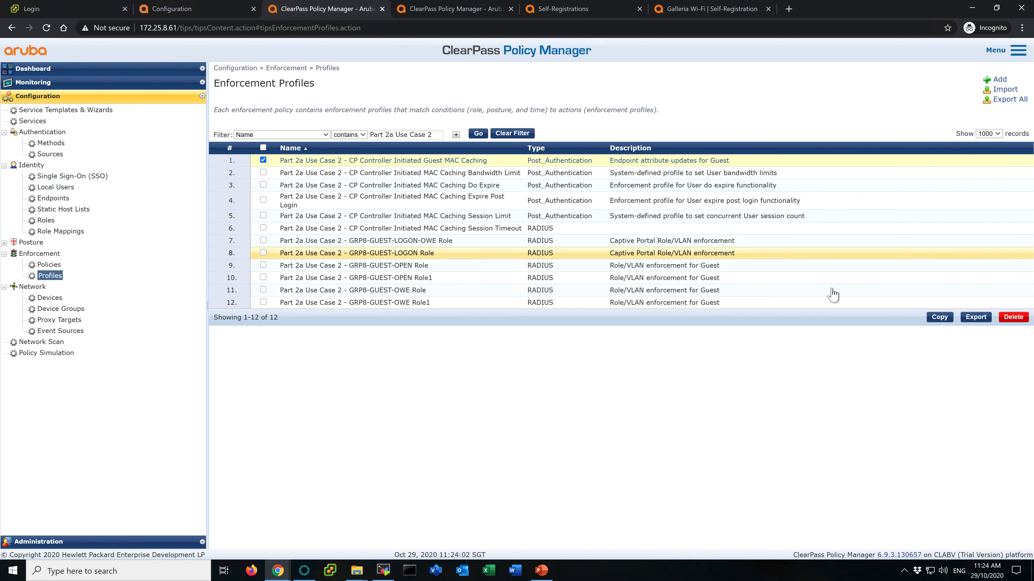
click(939, 317)
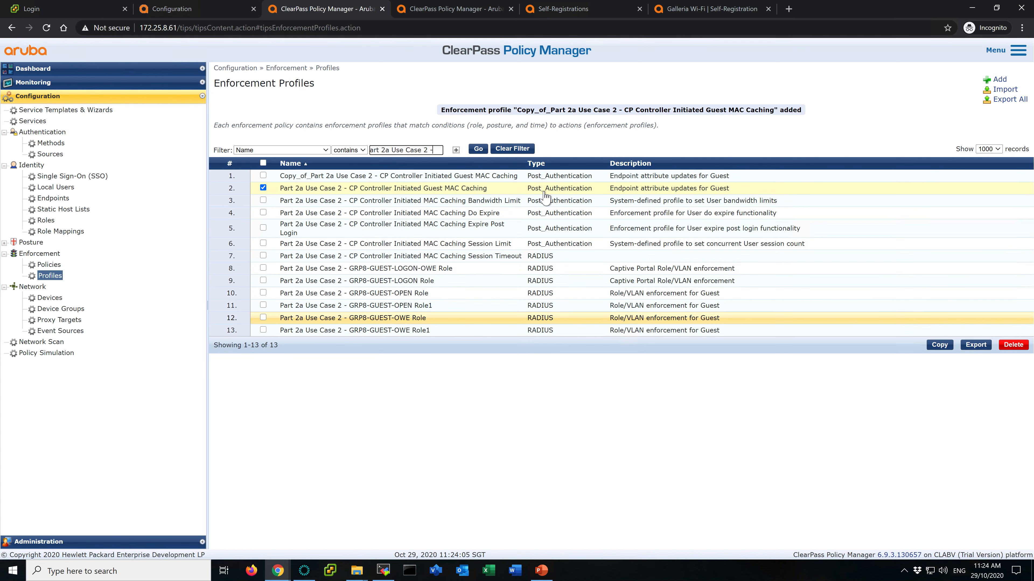
- Rename the copied profile to Part 2a Use Case 4 - CP Controller Initiated Guest MAC Caching and save it
click(372, 177)
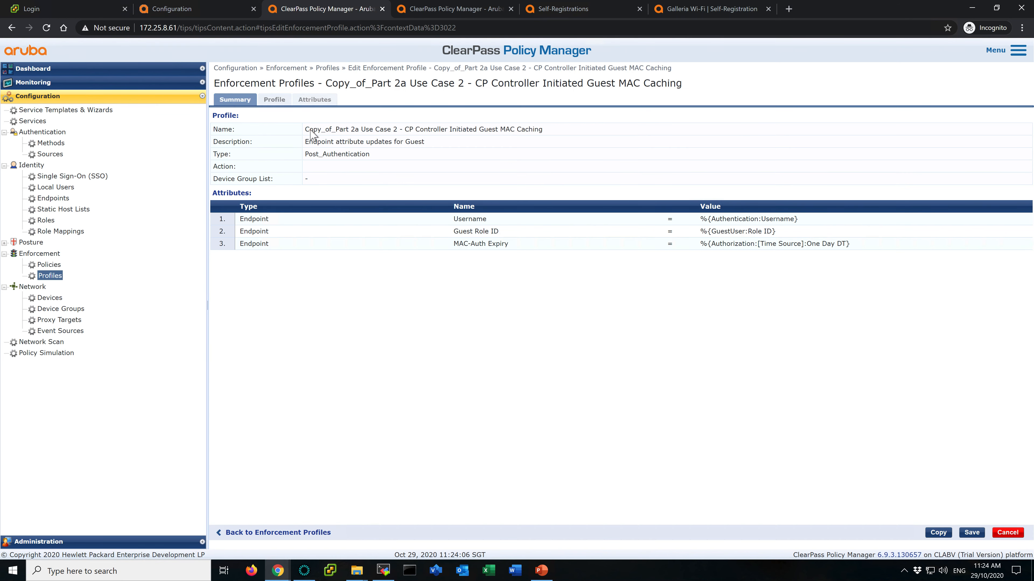
click(275, 99)
click(333, 116)
key(BackSpace)
key(BackSpace)
key(BackSpace)
key(BackSpace)
key(BackSpace)
key(BackSpace)
key(BackSpace)
key(BackSpace)
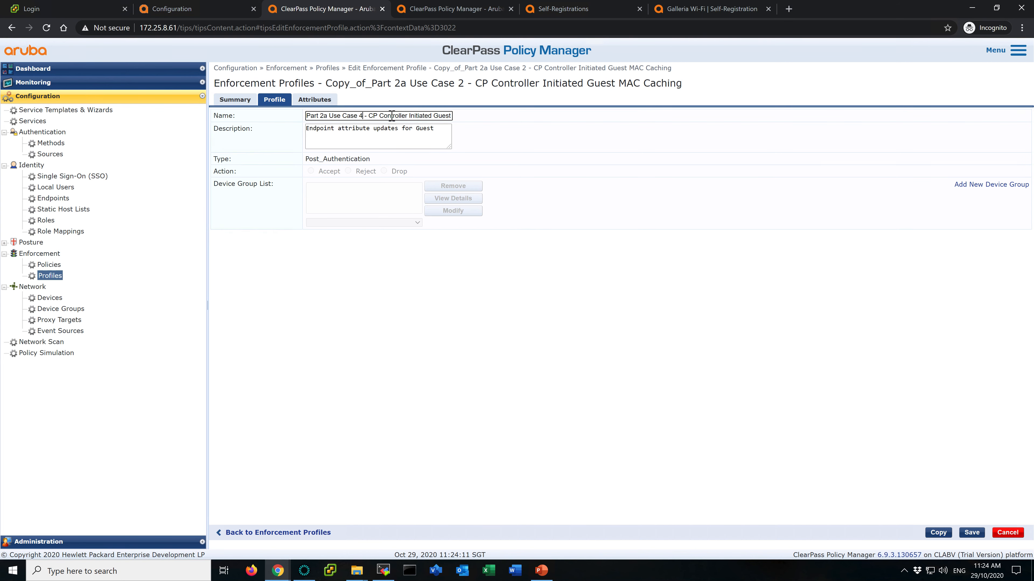
drag(391, 116, 525, 121)
click(316, 100)
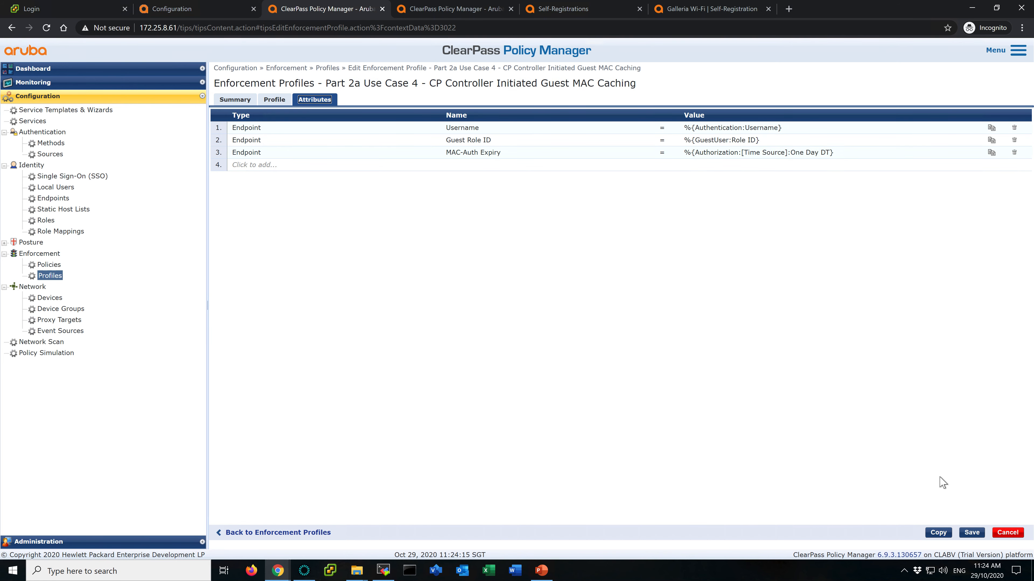
click(972, 533)
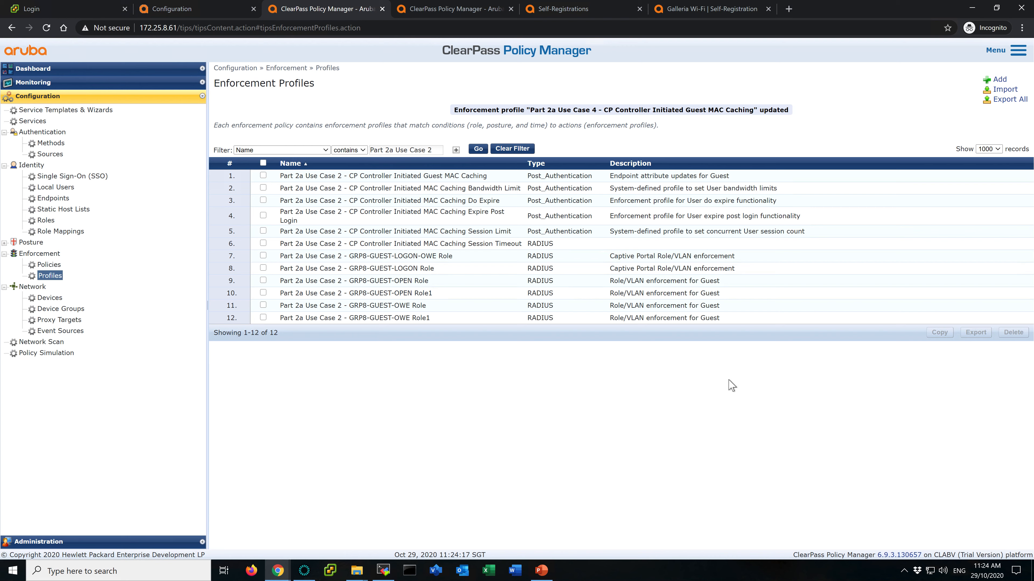
- Copy the Part 2a Use Case 2 - GRP8-GUEST-OPEN Role name from the service's rule and filter the enforcement profiles list by it
click(439, 10)
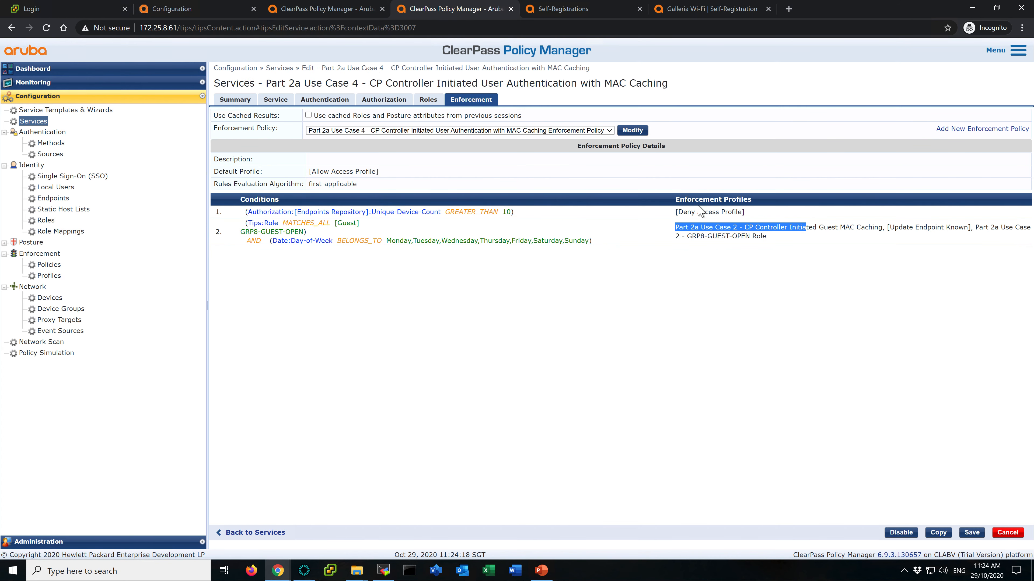
click(885, 228)
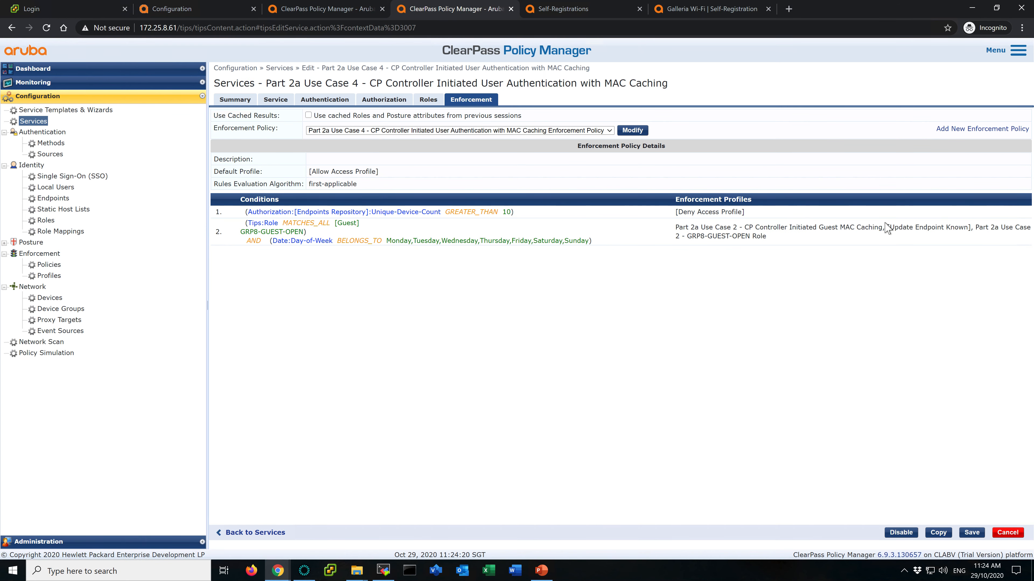
click(979, 230)
drag(978, 230, 779, 246)
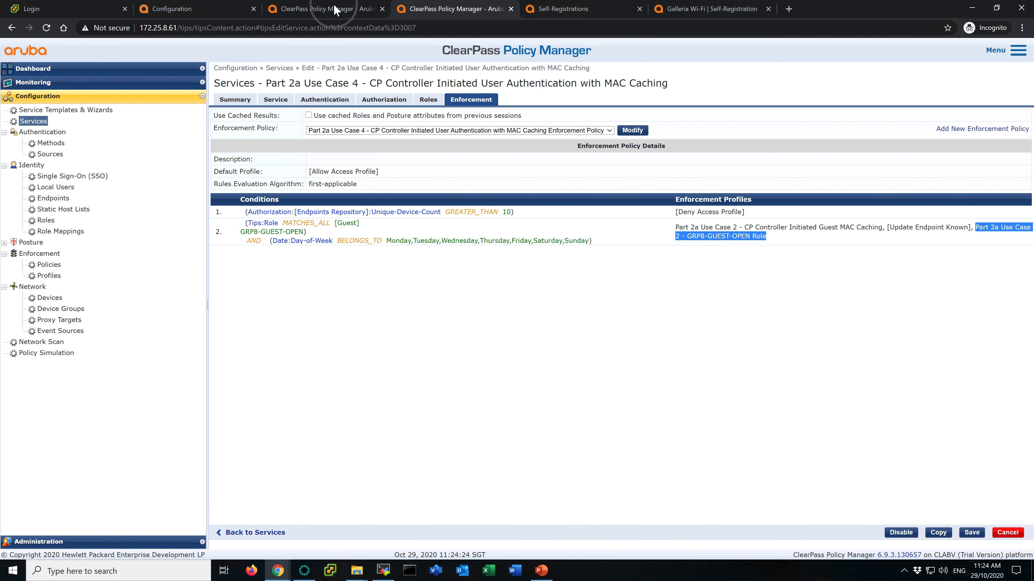
click(341, 9)
triple_click(430, 135)
key(ctrl+v)
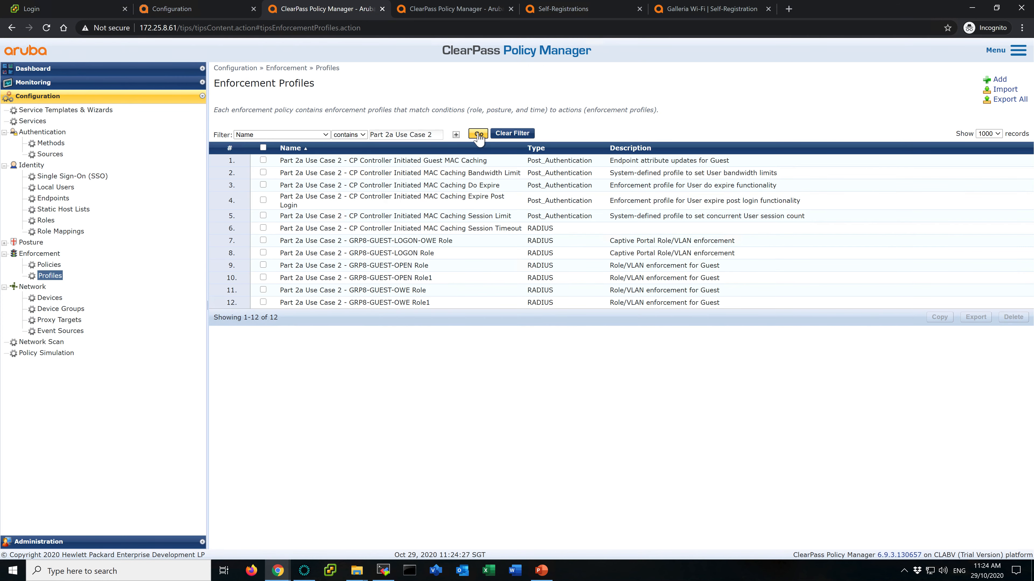
click(478, 134)
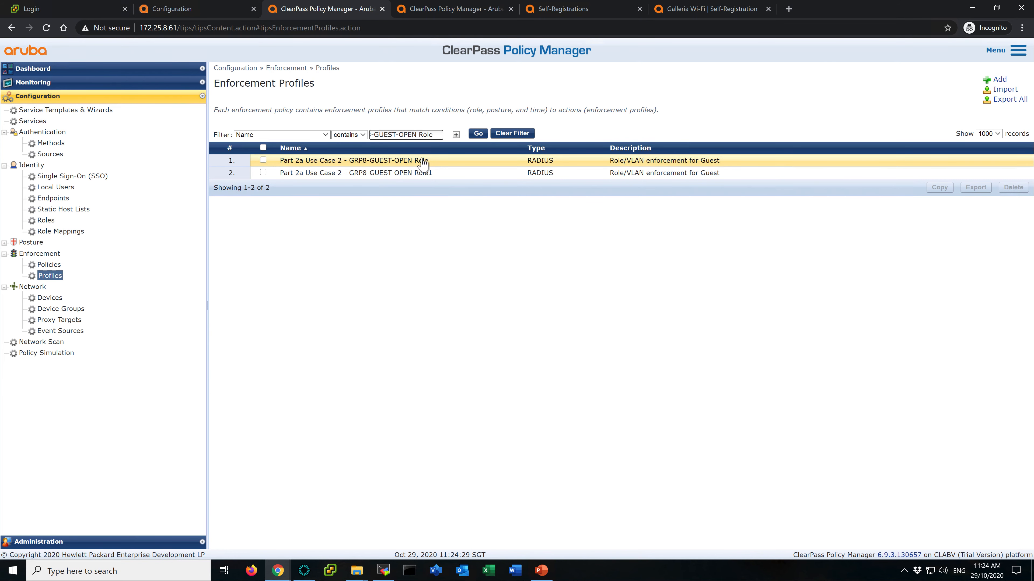
- Examine the GRP8-GUEST-OPEN Role and GRP8-GUEST-OPEN Role1 enforcement profiles' summaries and attributes
click(439, 9)
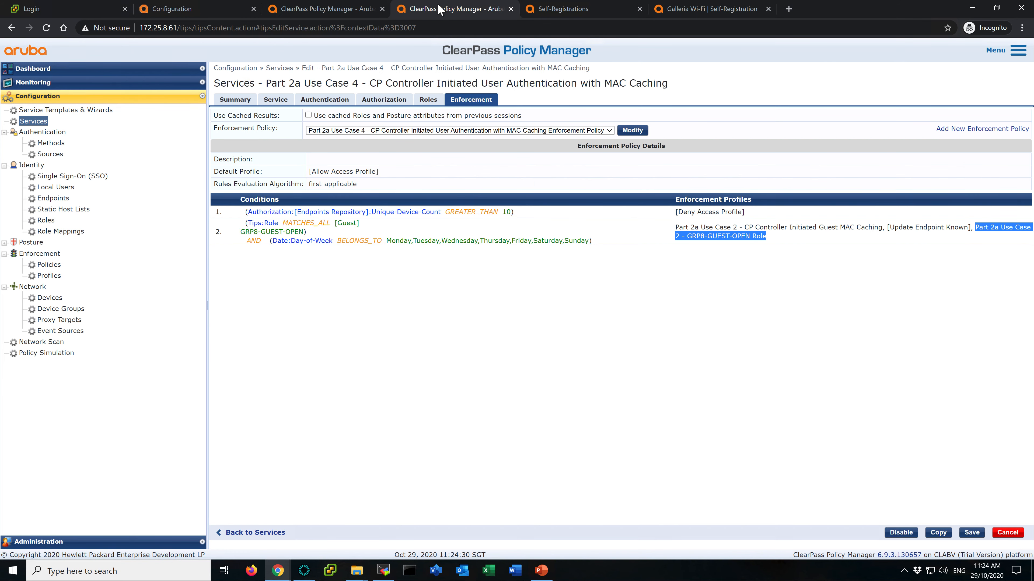
click(344, 10)
click(413, 160)
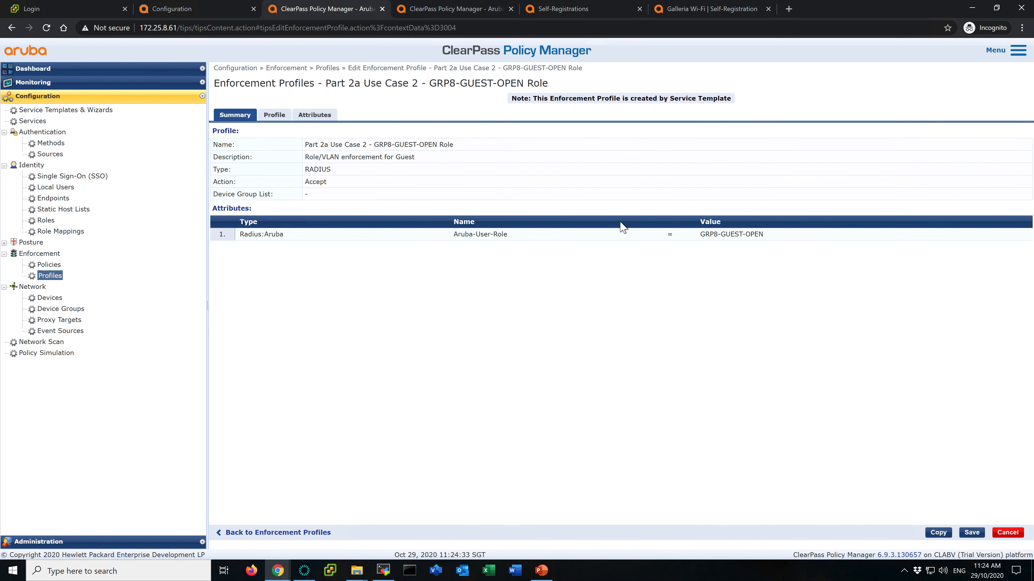
click(12, 28)
click(410, 173)
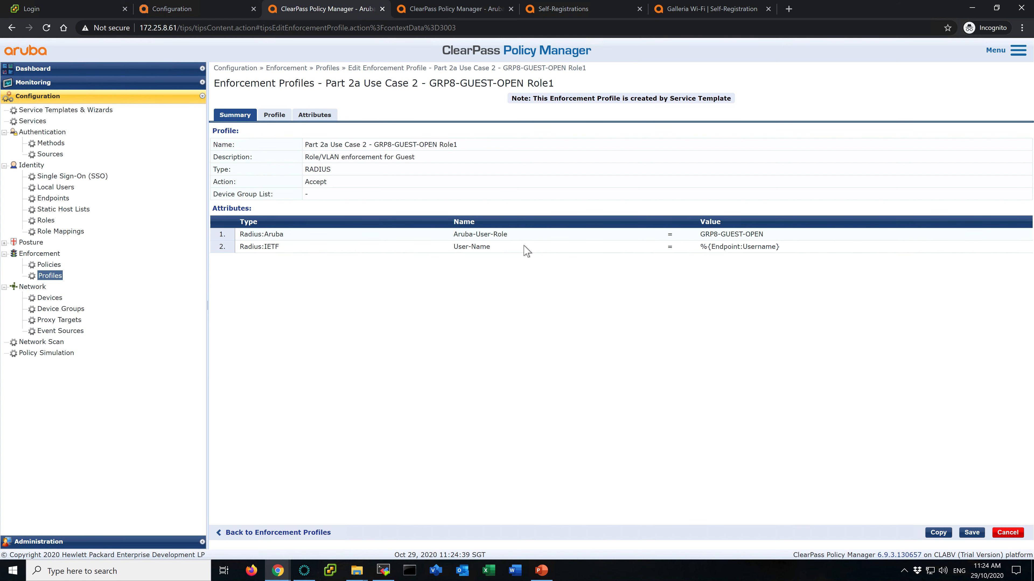
click(12, 28)
- Copy the Part 2a Use Case 2 - GRP8-GUEST-OPEN Role profile and rename the copy to Part 2a Use Case 4 - GRP8-GUEST-UC4 Role
click(263, 160)
click(940, 188)
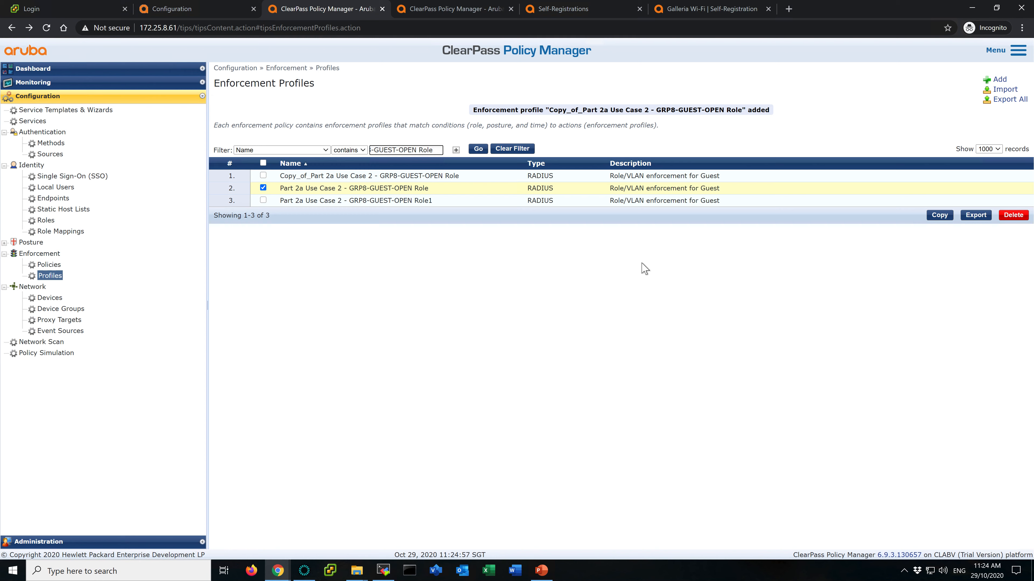
click(386, 176)
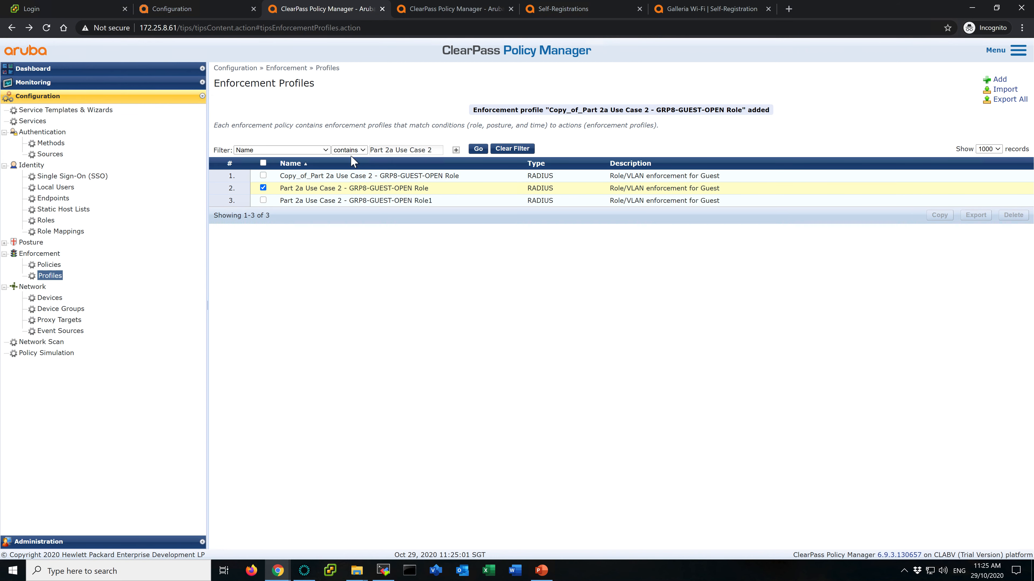
click(275, 101)
drag(333, 116, 363, 118)
key(BackSpace)
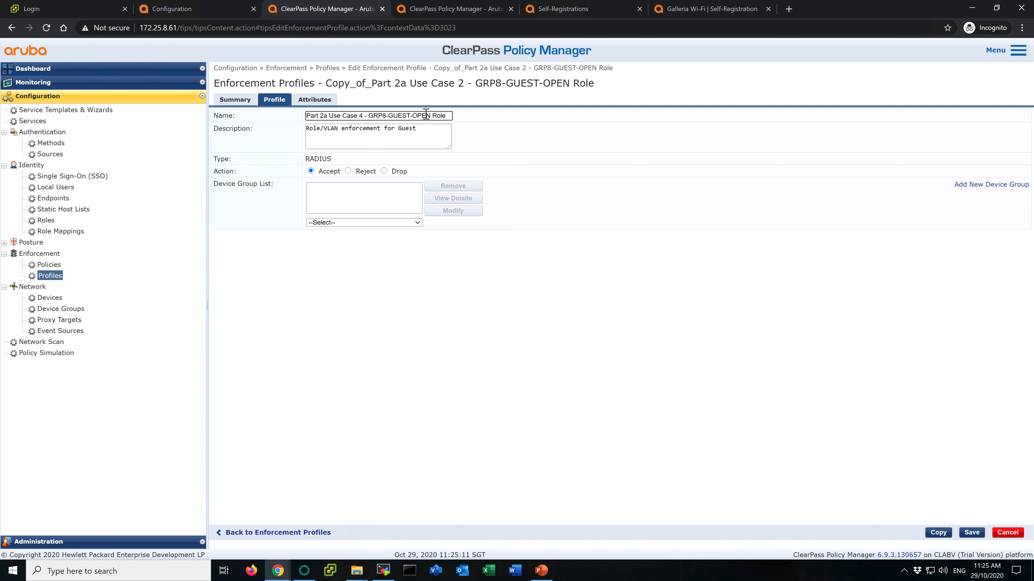
key(BackSpace)
click(211, 14)
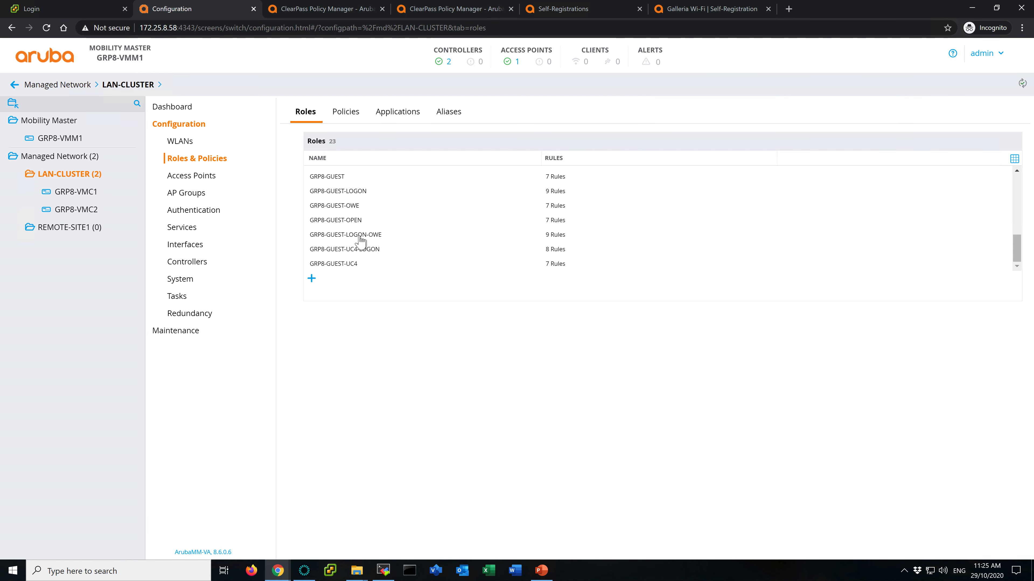
click(335, 14)
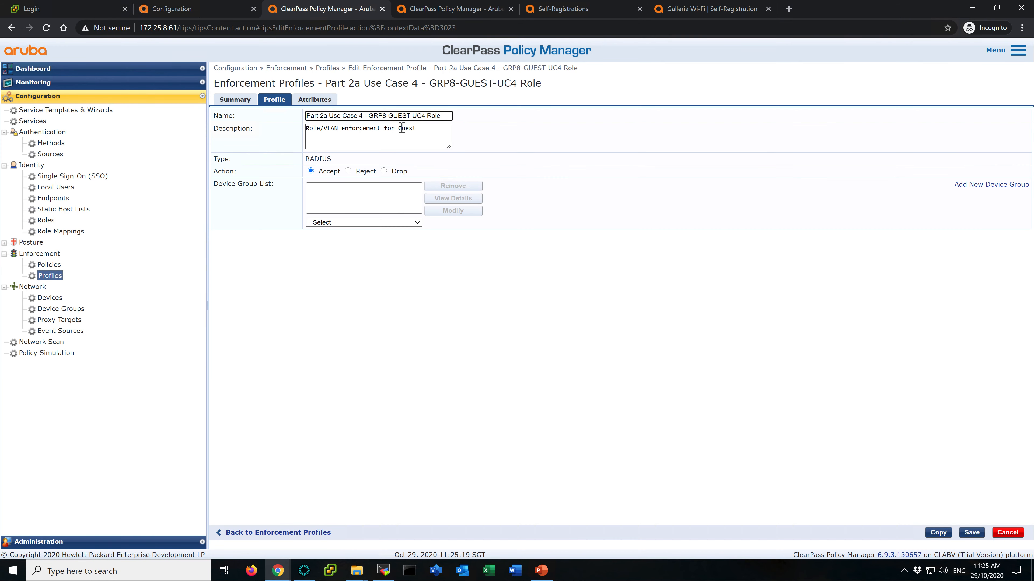
shift+click(371, 117)
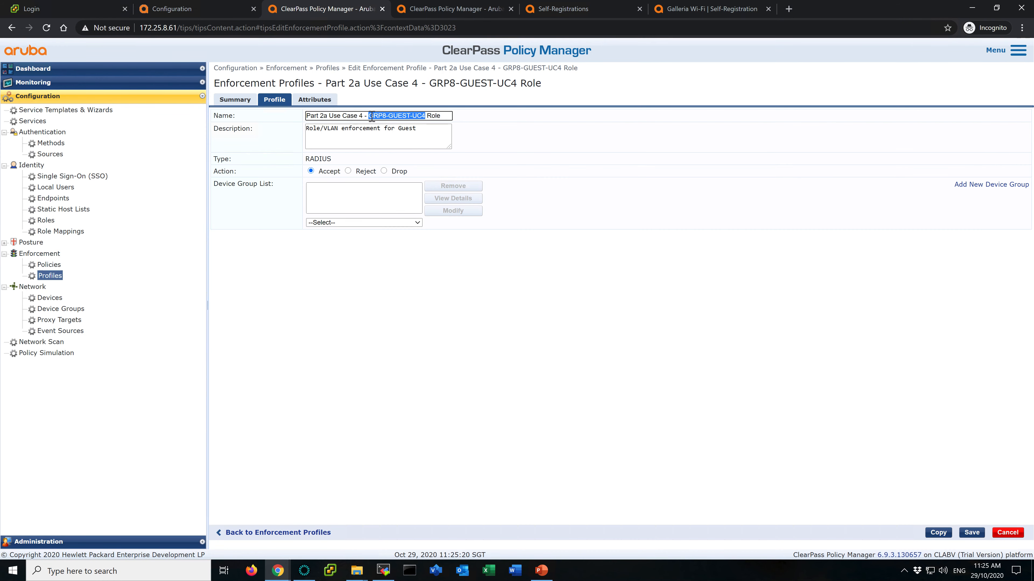
- Set the copied profile's Aruba-User-Role attribute value to GRP8-GUEST-UC4 and save the profile
click(317, 100)
click(713, 132)
click(715, 128)
key(ctrl+v)
click(992, 129)
click(971, 532)
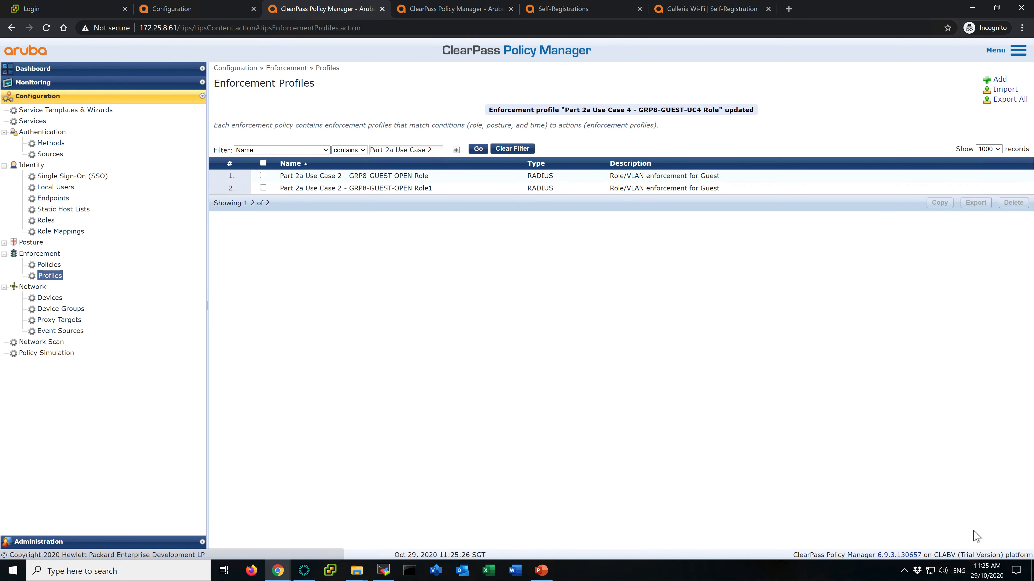
- Edit rule 2 of the Use Case 4 MAC Caching enforcement policy and remove the Use Case 2 Guest MAC Caching profile
click(478, 149)
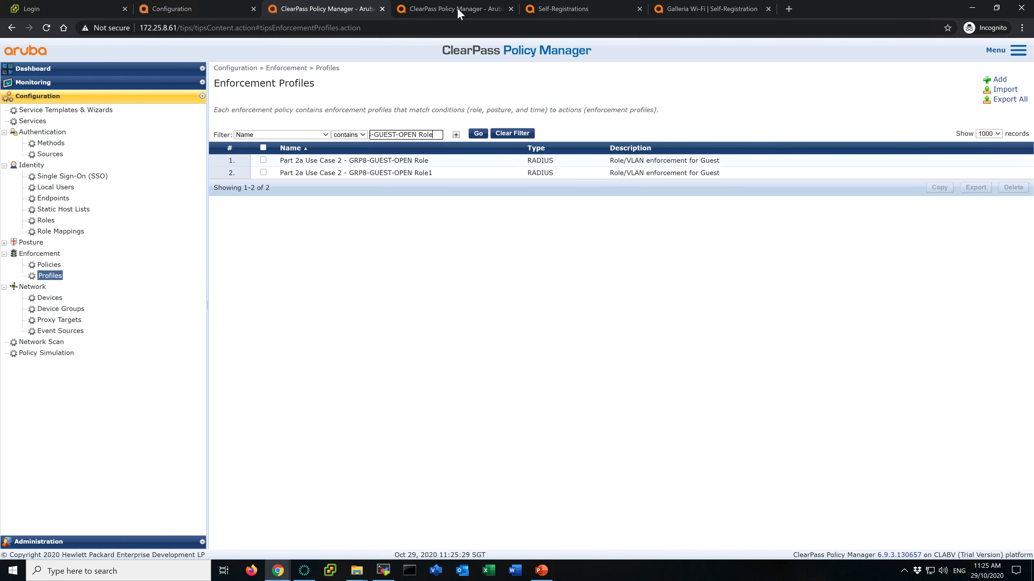
click(459, 10)
click(897, 285)
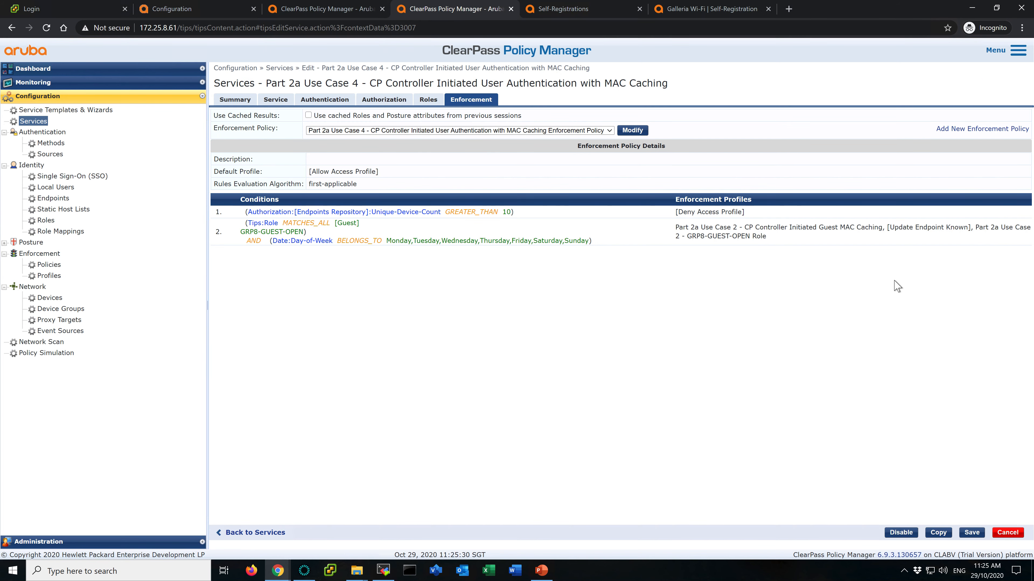
click(632, 130)
click(328, 100)
click(712, 171)
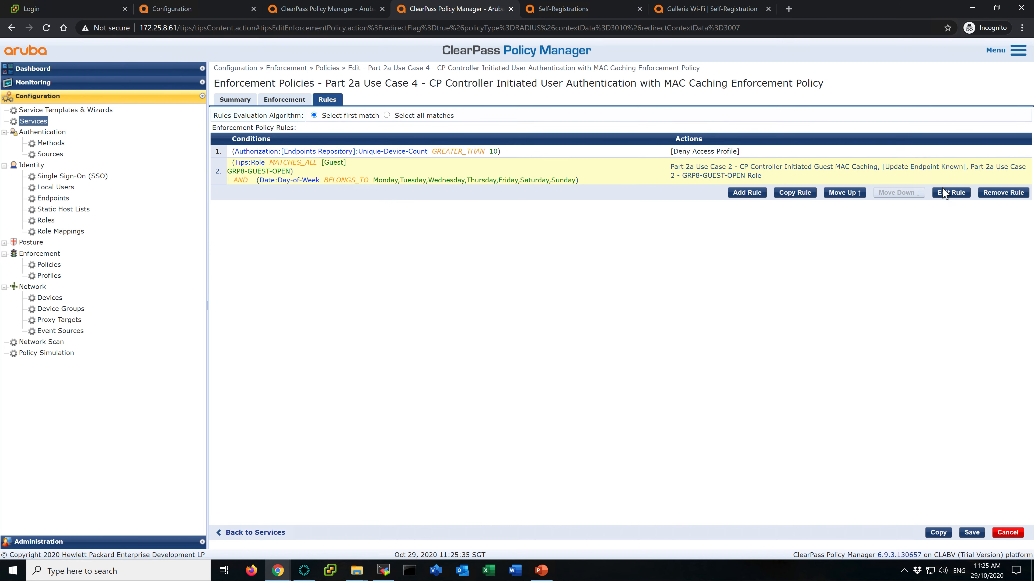
click(950, 194)
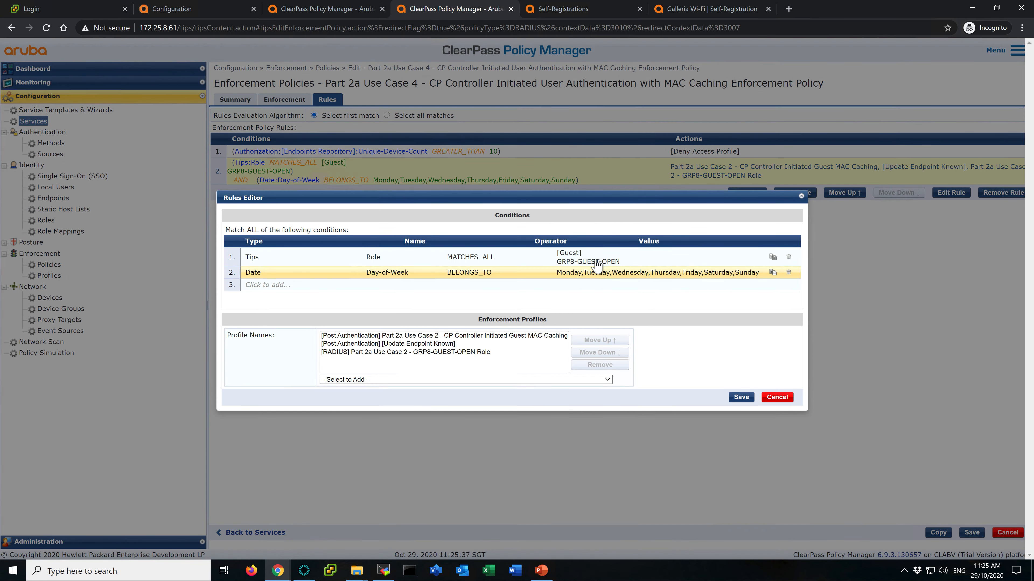
click(492, 336)
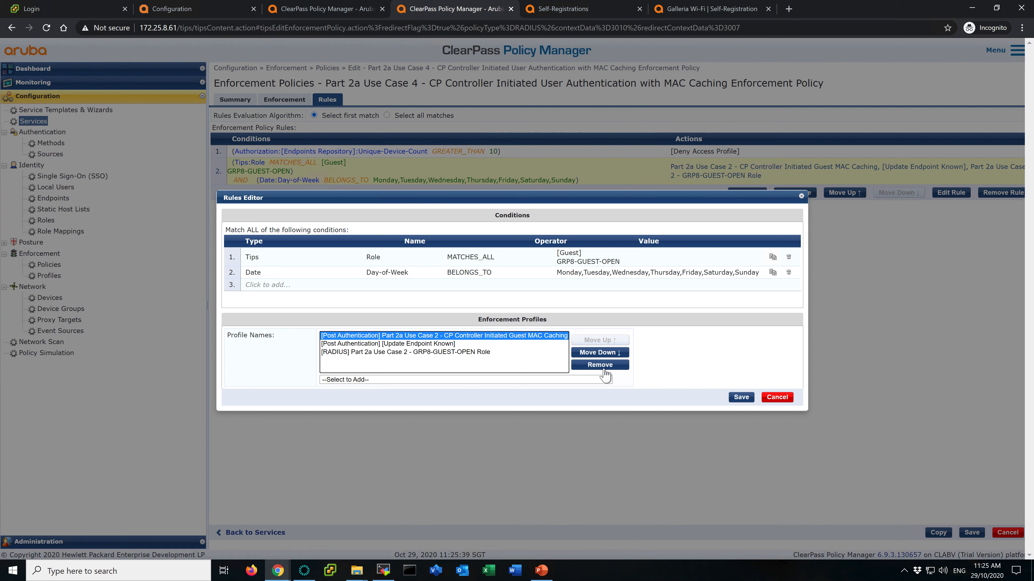
click(600, 365)
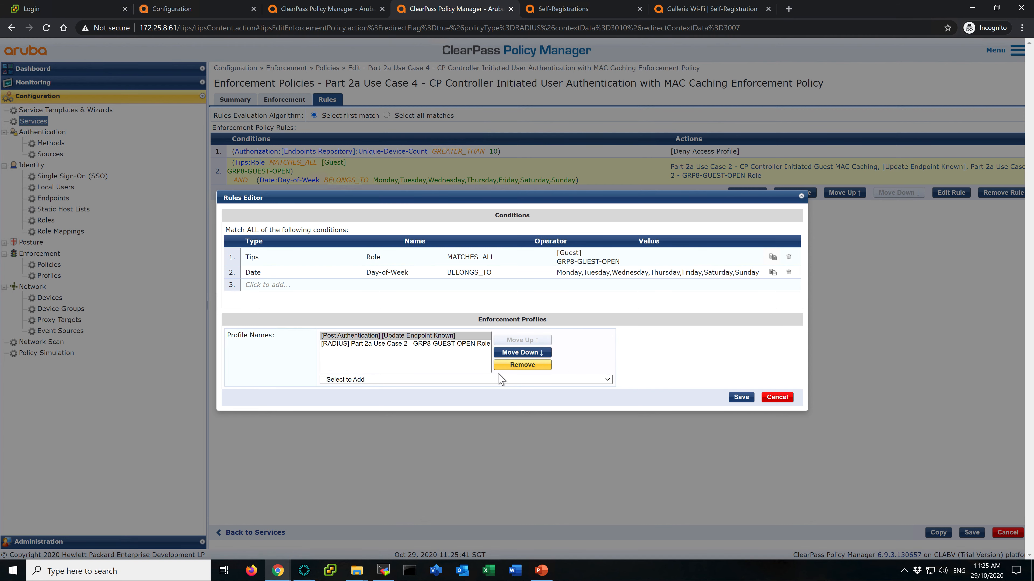
- Add the Part 2a Use Case 4 - CP Controller Initiated Guest MAC Caching profile to the rule
click(777, 397)
click(663, 352)
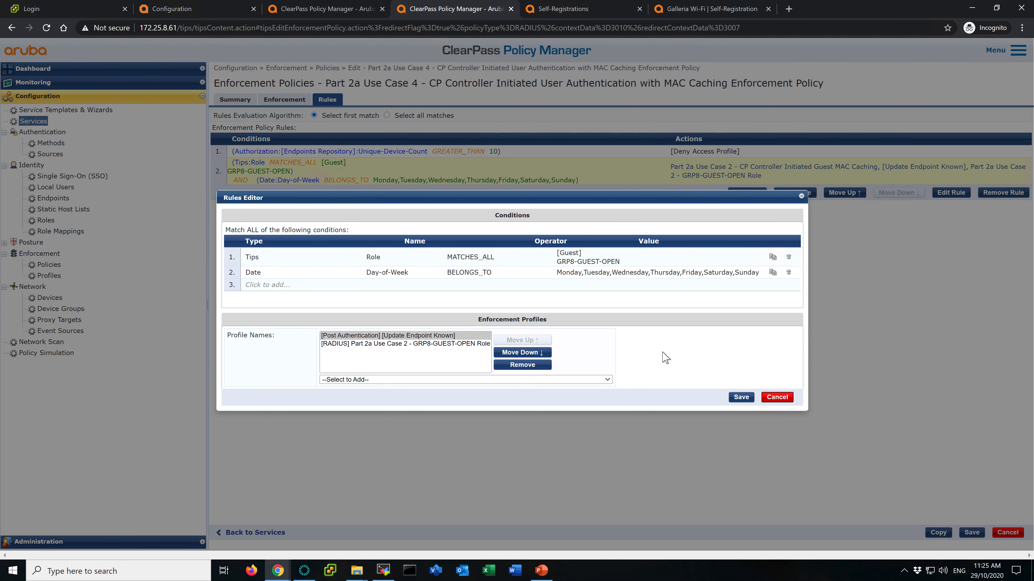
click(564, 380)
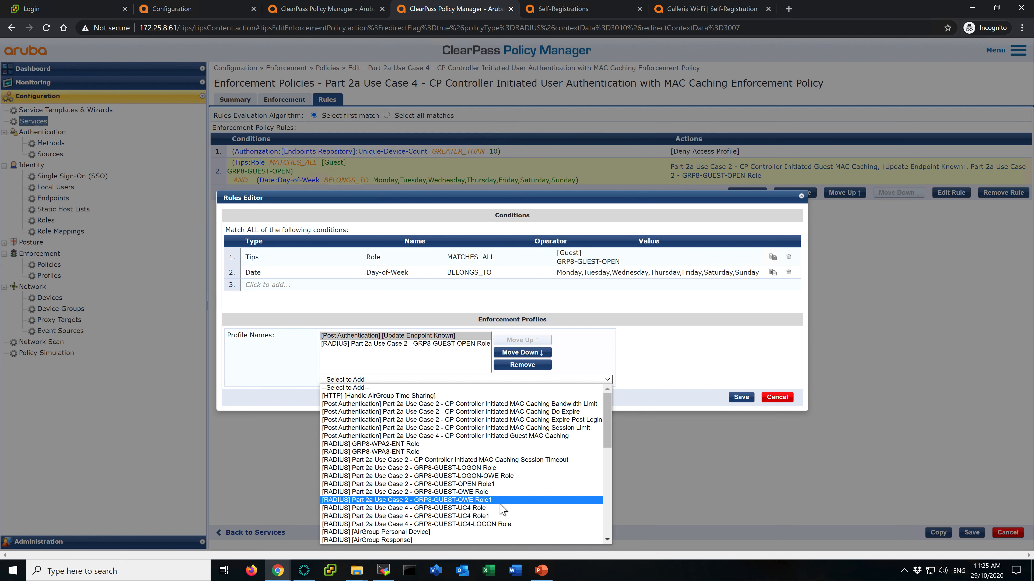
click(520, 437)
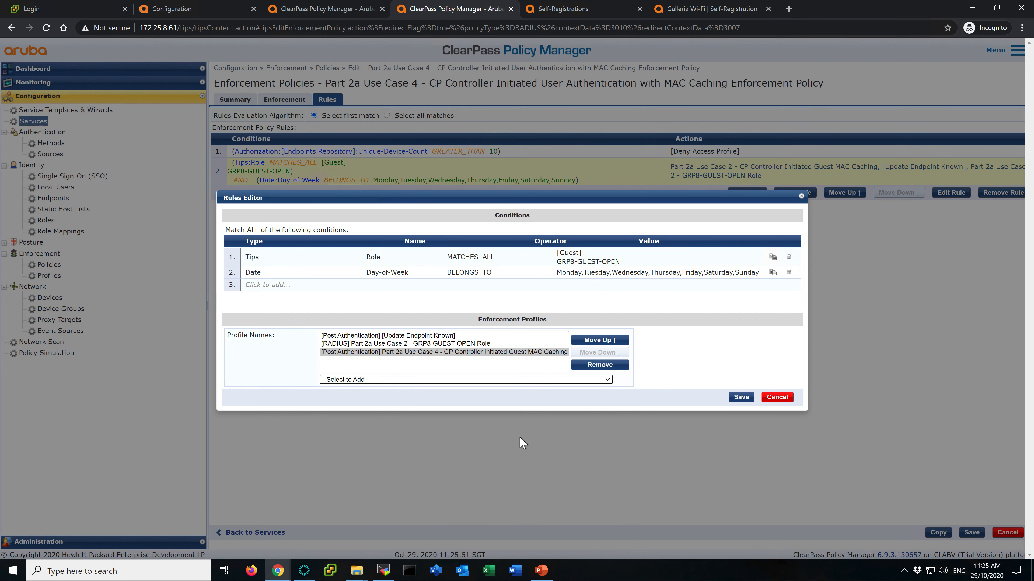
- Replace the rule's Part 2a Use Case 2 - GRP8-GUEST-OPEN Role profile with Part 2a Use Case 4 - GRP8-GUEST-UC4 Role
click(450, 344)
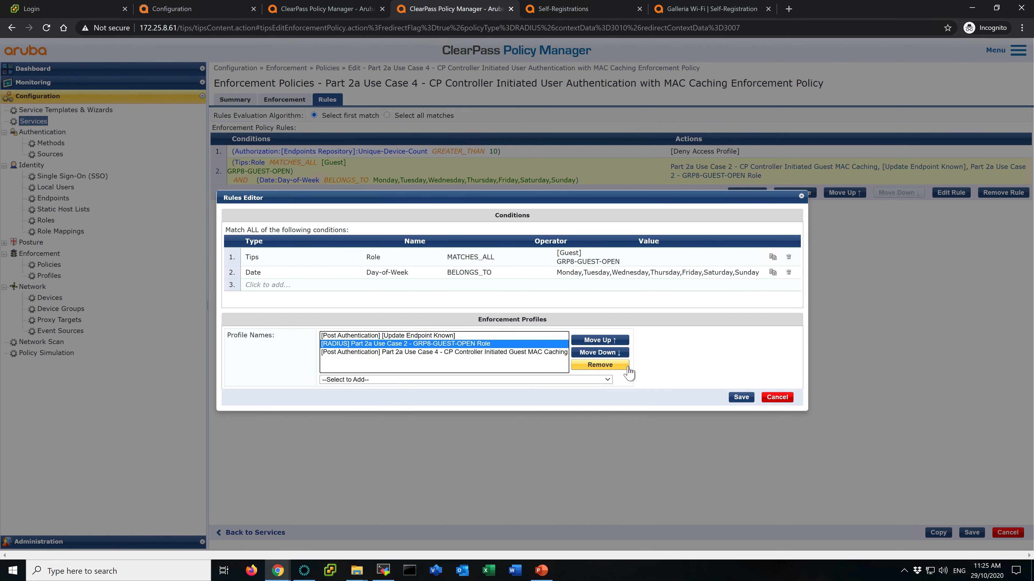
click(599, 365)
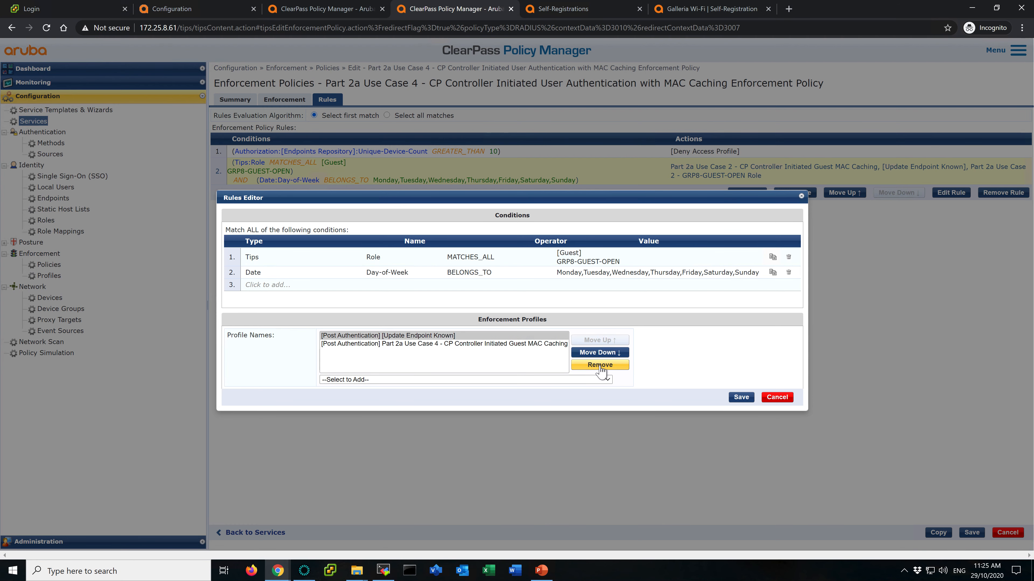
click(580, 381)
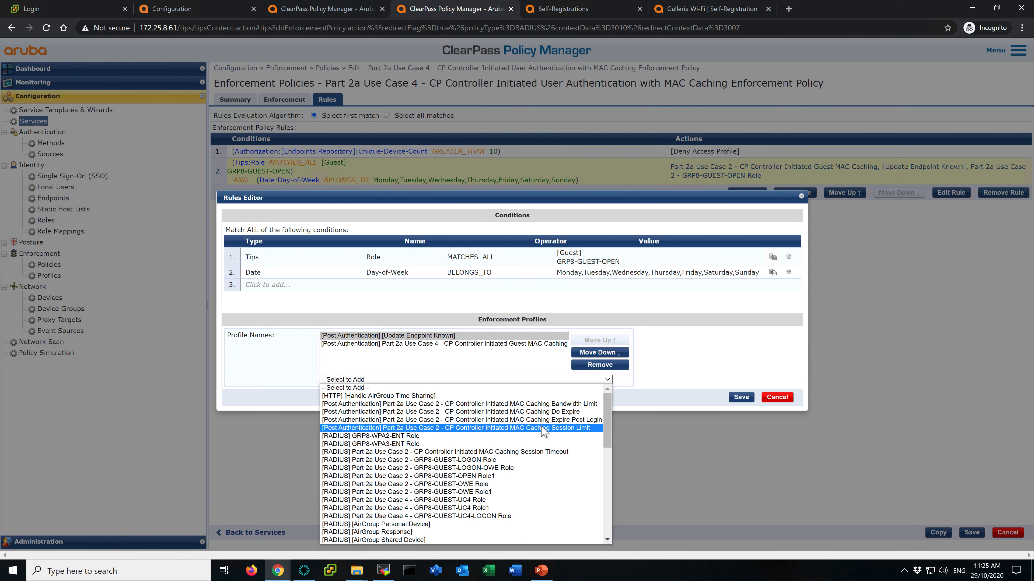
scroll(509, 492, down, 3)
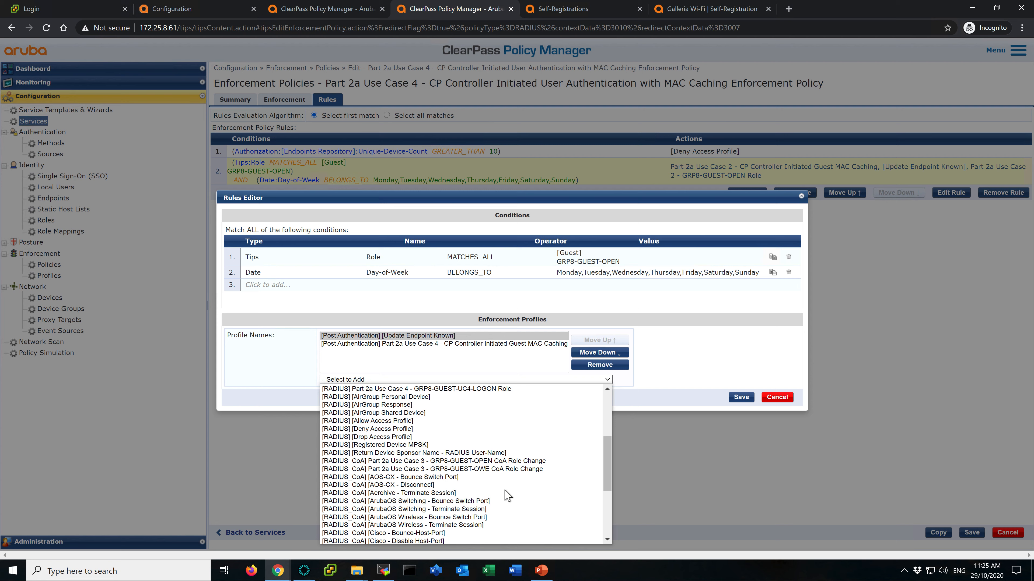
scroll(508, 496, up, 1)
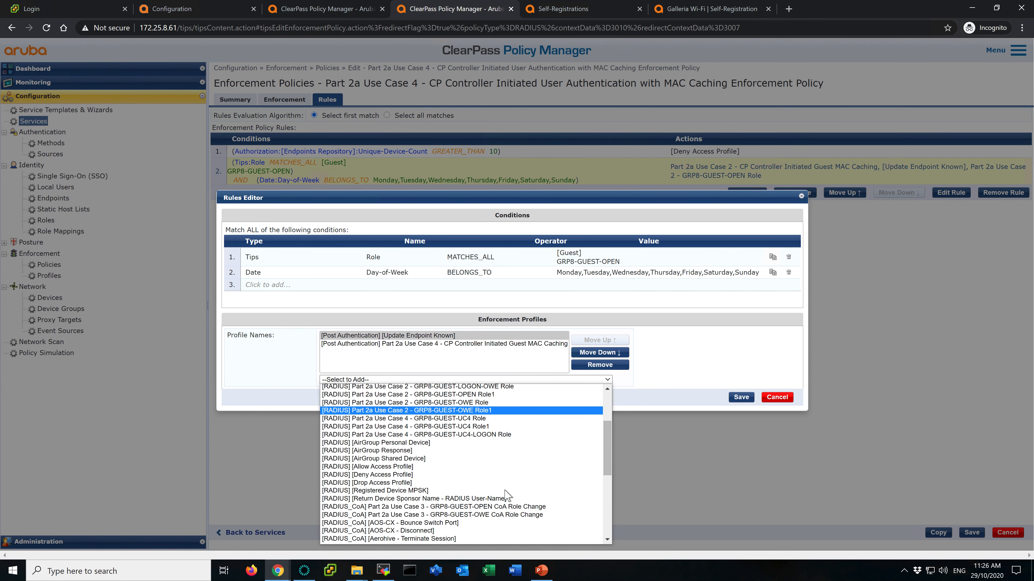
scroll(508, 496, down, 4)
scroll(508, 495, up, 3)
scroll(509, 496, up, 3)
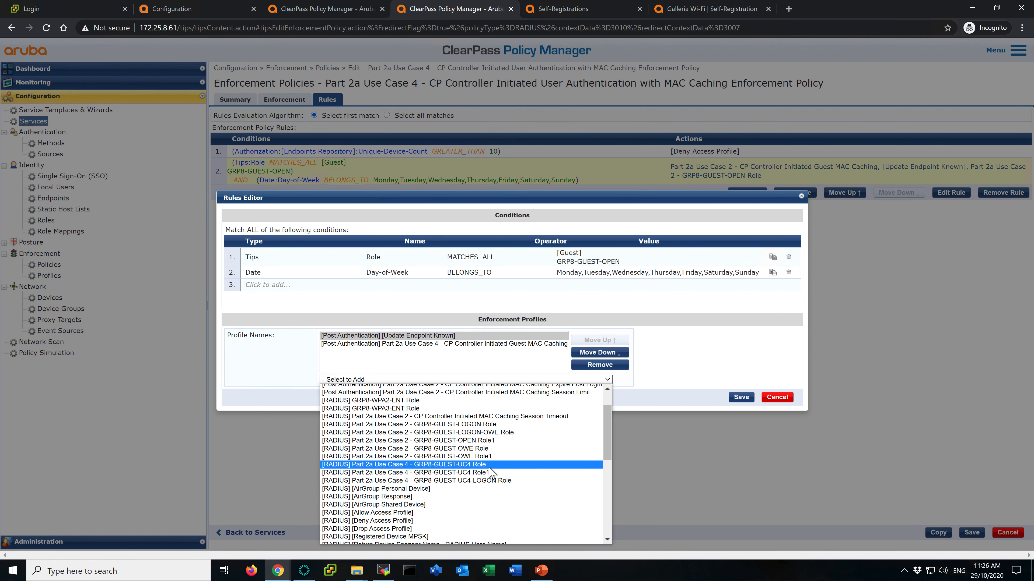
click(496, 465)
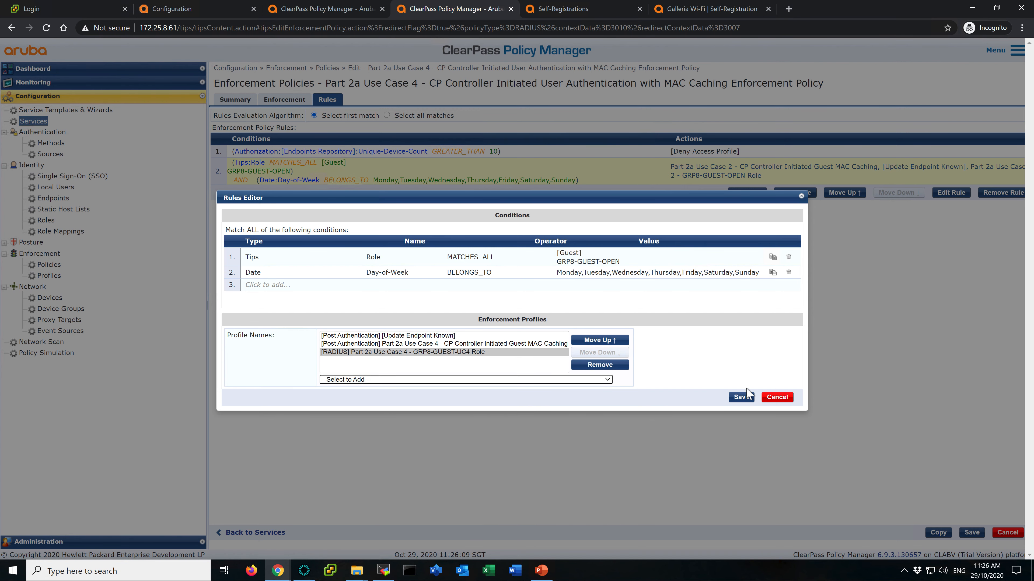
- Save the rule, the enforcement policy and the Use Case 4 MAC Caching service
click(741, 398)
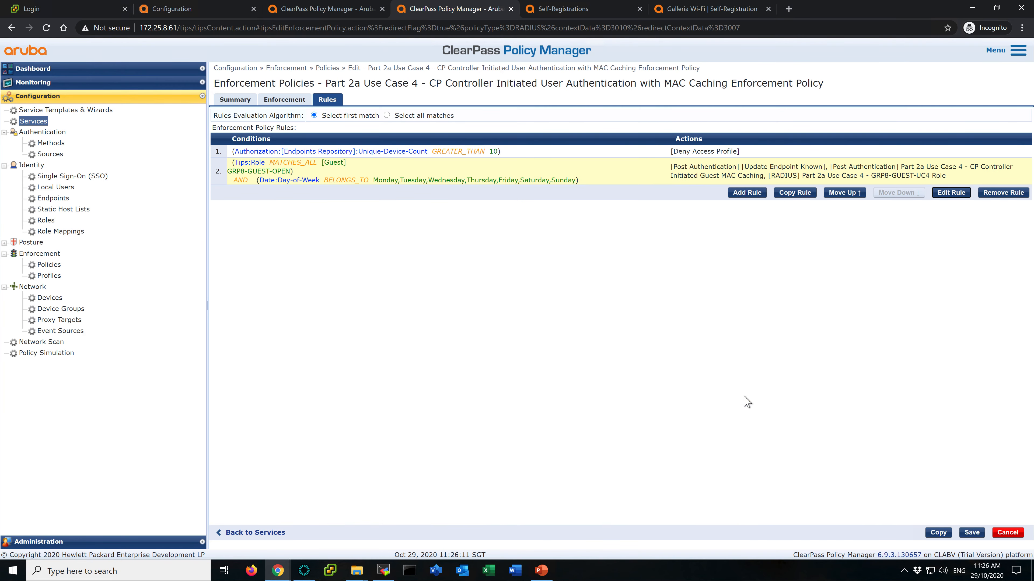
click(976, 534)
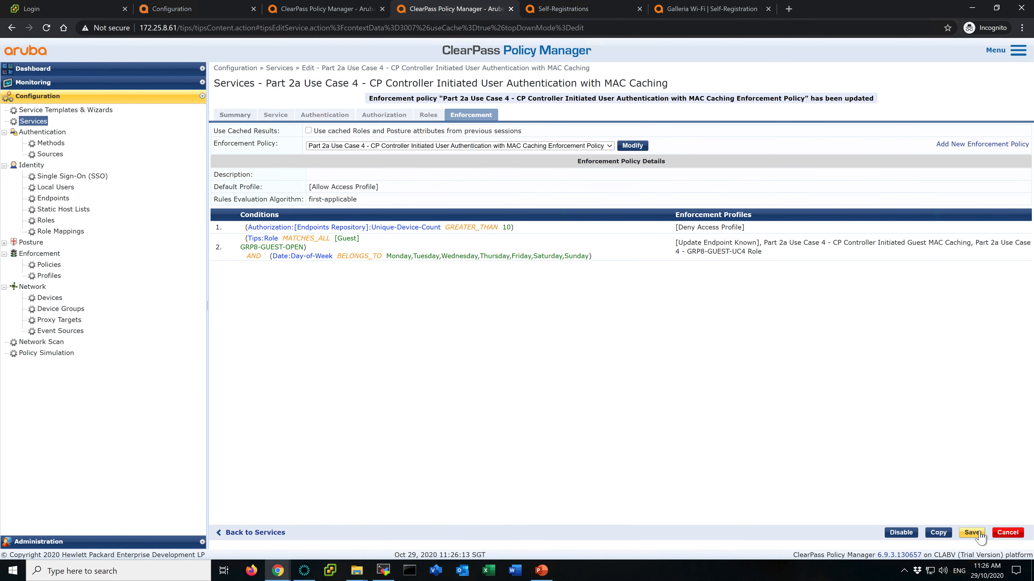
click(972, 533)
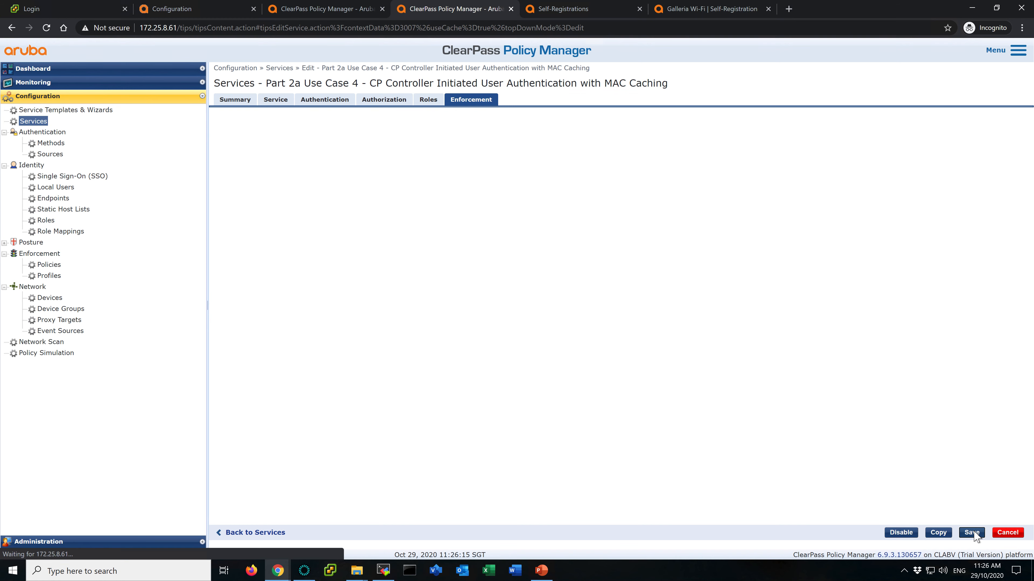
click(475, 150)
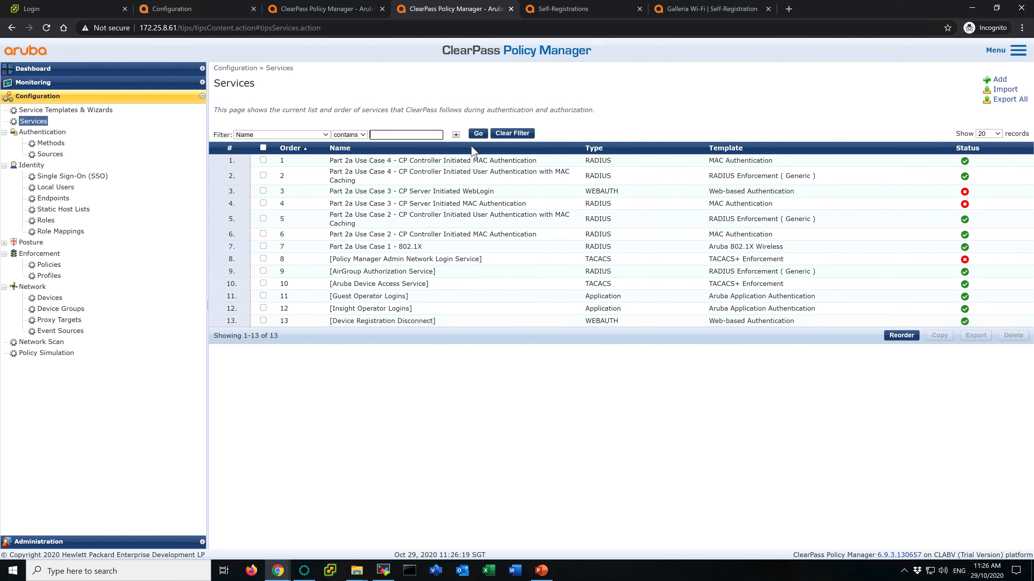
click(513, 424)
key(ctrl+Left)
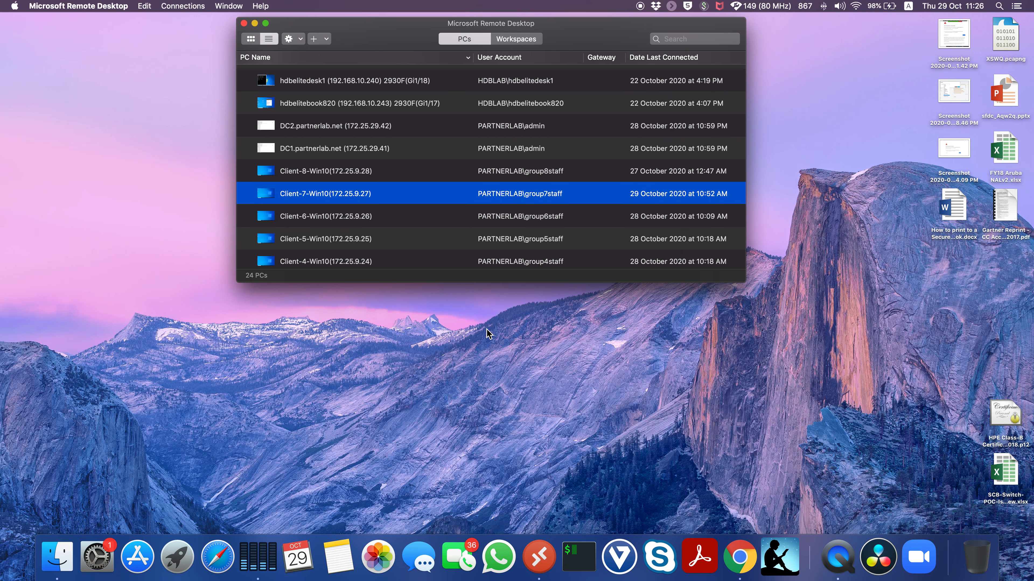
- Open the Client-7-Win10 remote desktop session and bring up its list of available wireless networks
double_click(343, 194)
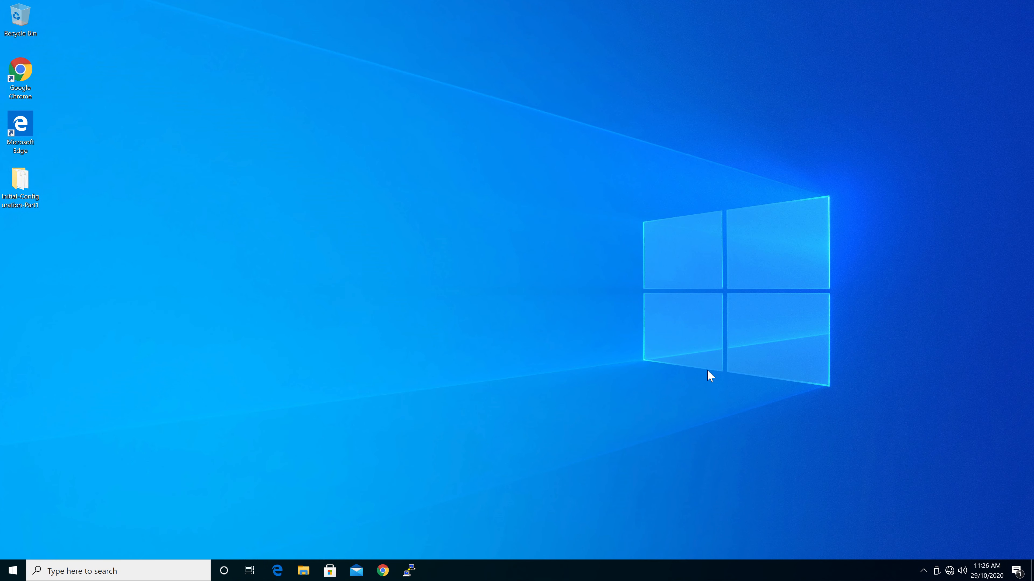
click(949, 570)
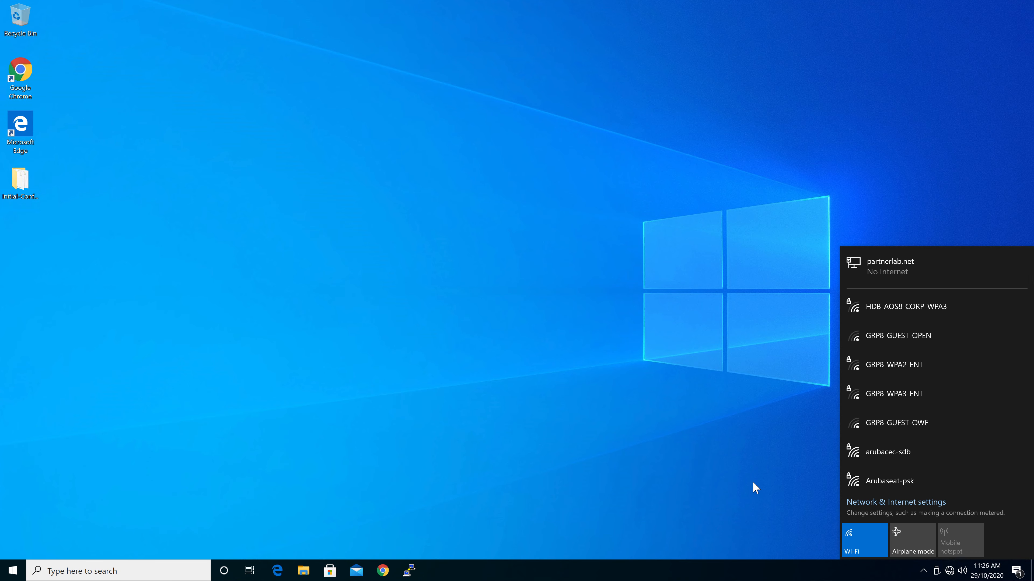
click(936, 336)
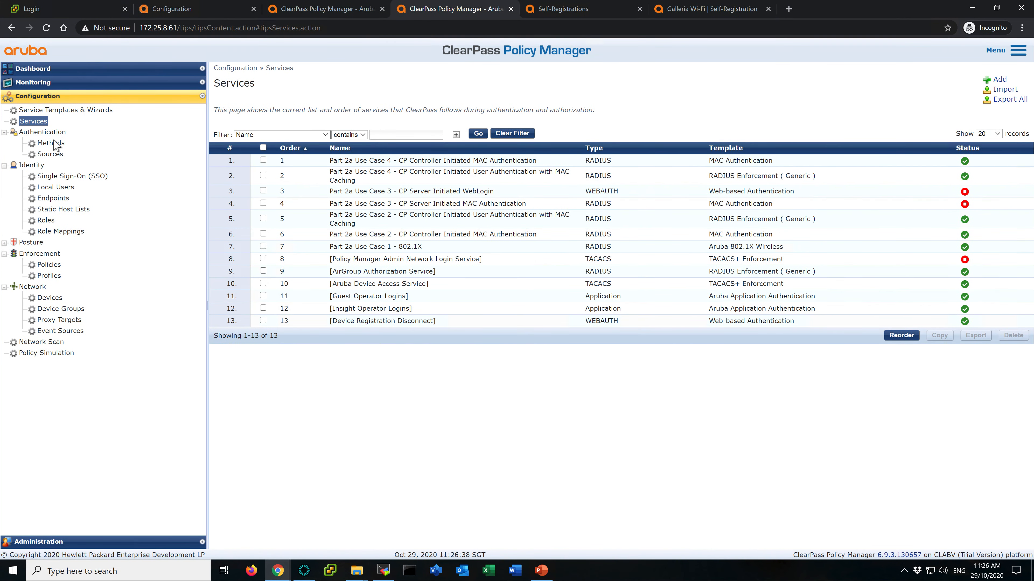
- Remove all attributes from the 1C-BF-CE-1A-2B-B1 endpoint and save it
click(54, 198)
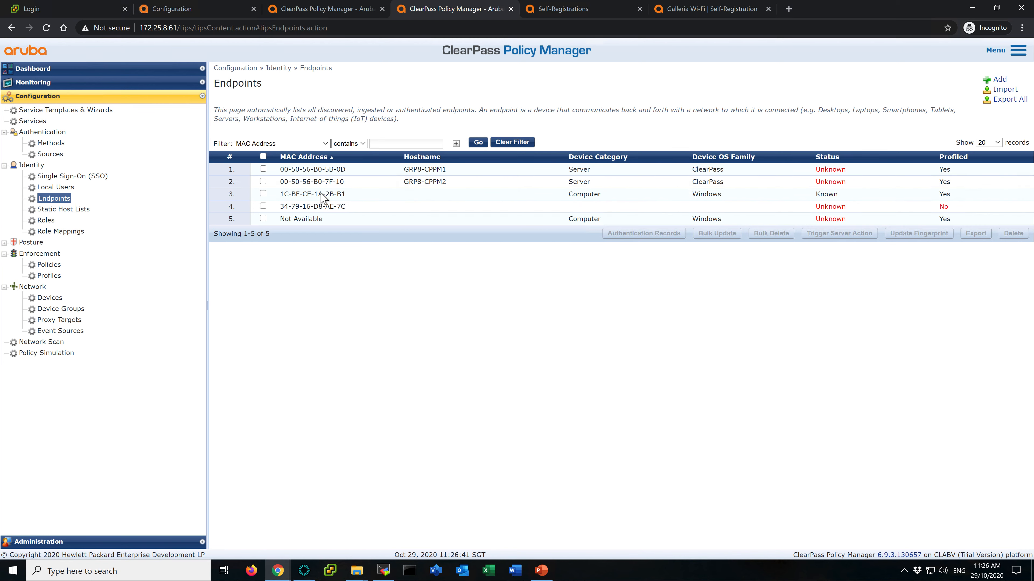
click(322, 196)
click(391, 199)
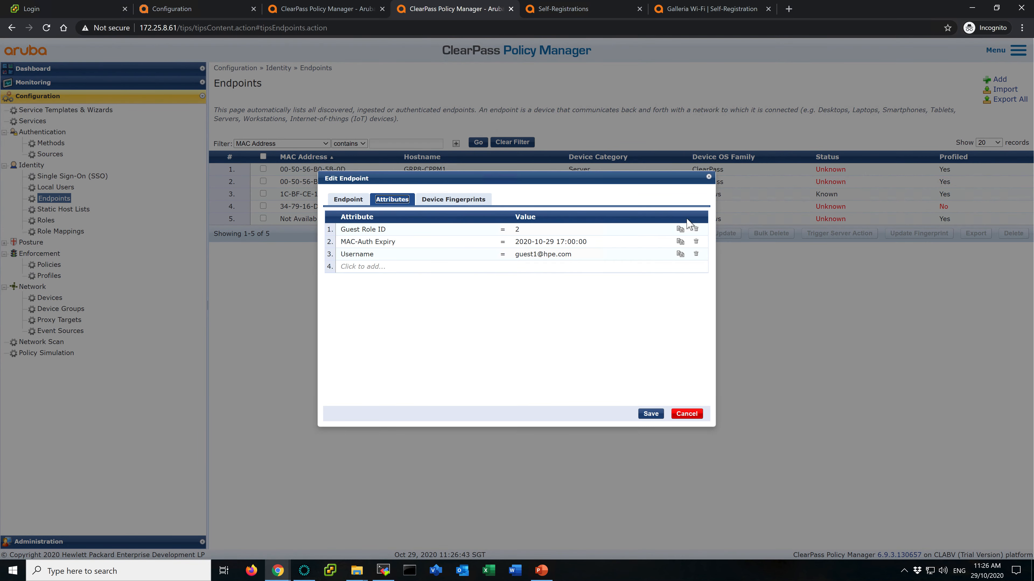
click(697, 229)
click(697, 230)
click(697, 230)
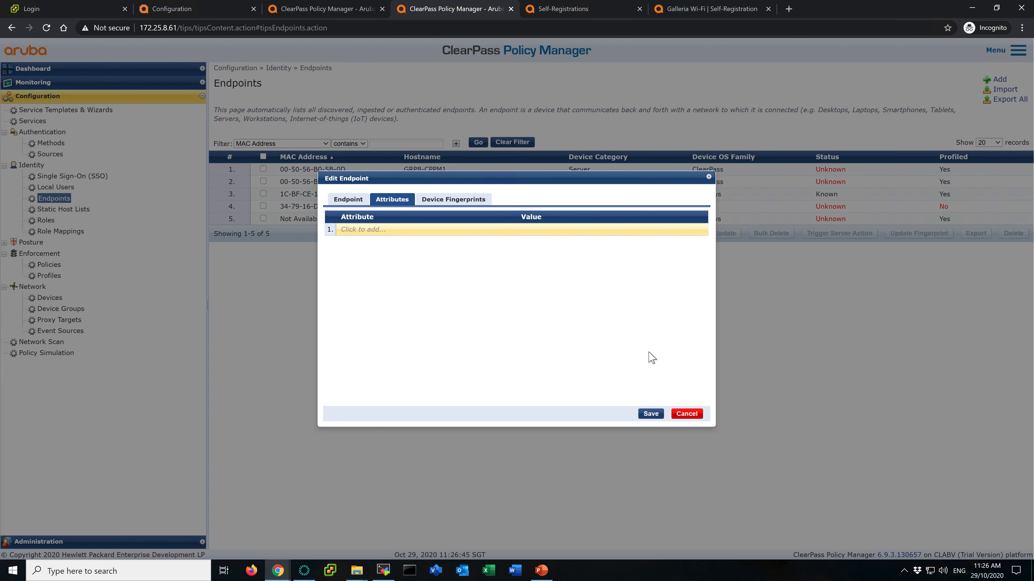
click(651, 413)
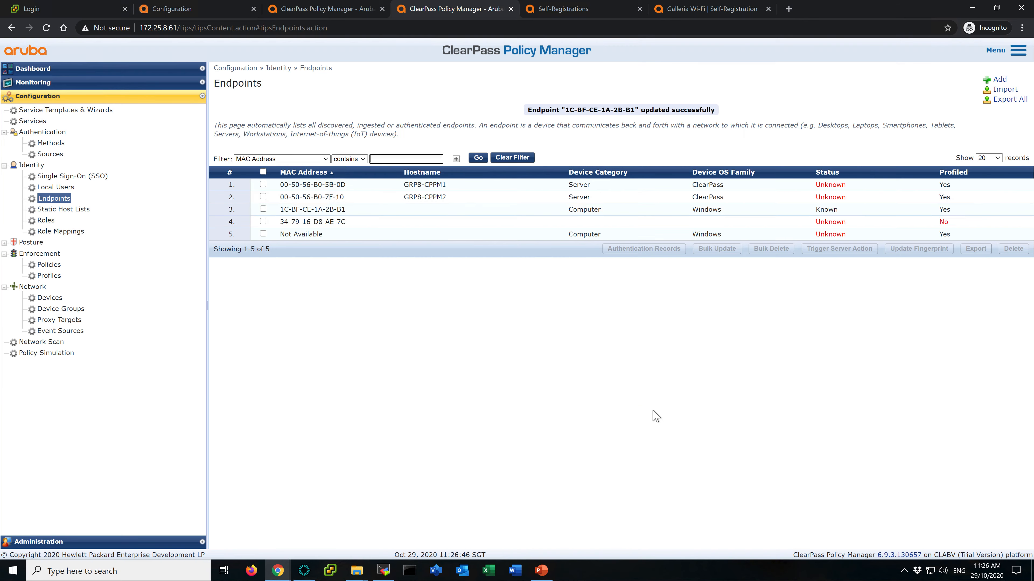
- Delete the 34-79-16-D8-AE-7C endpoint from the endpoints list
click(369, 222)
click(390, 198)
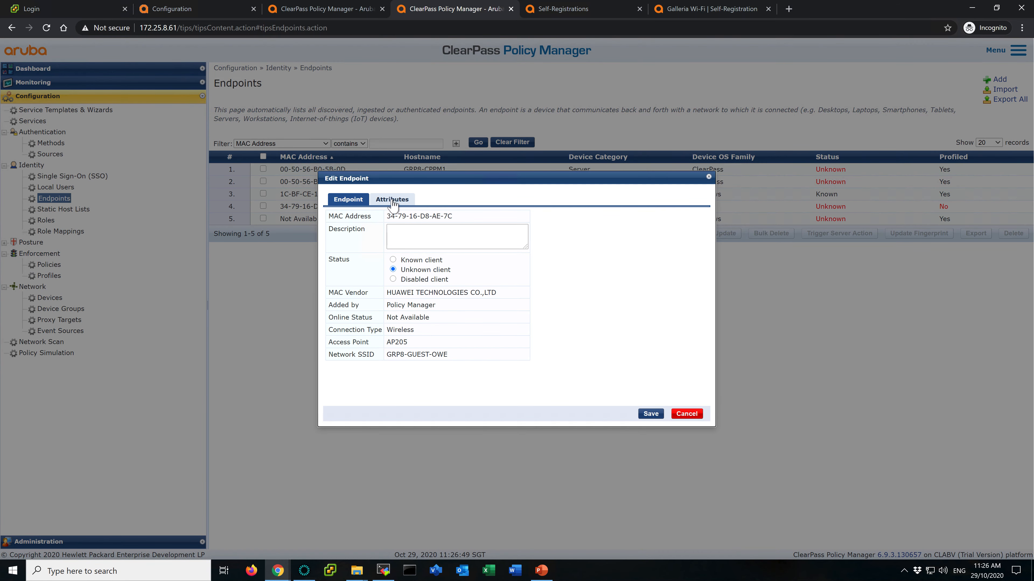
click(686, 413)
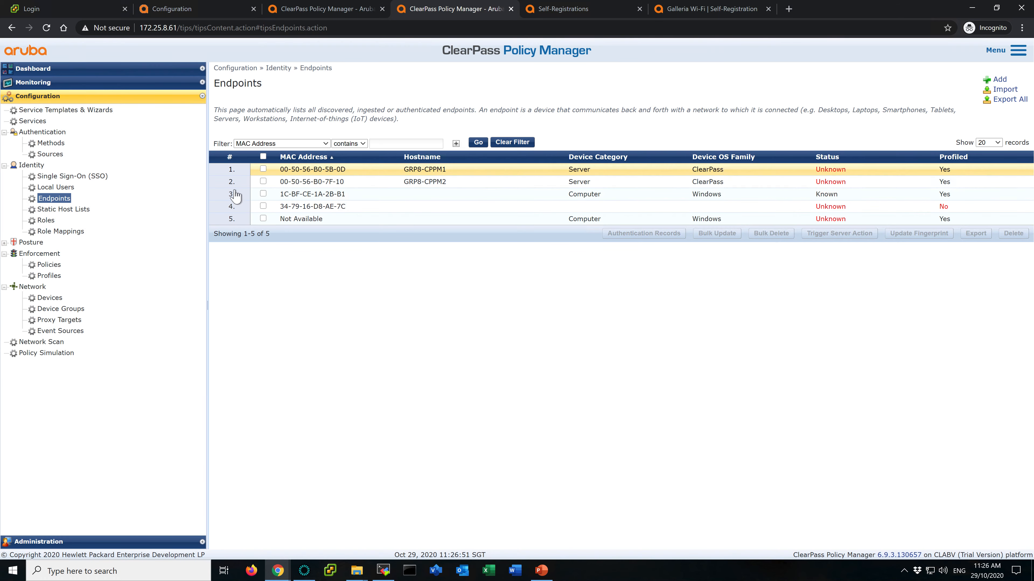
click(263, 206)
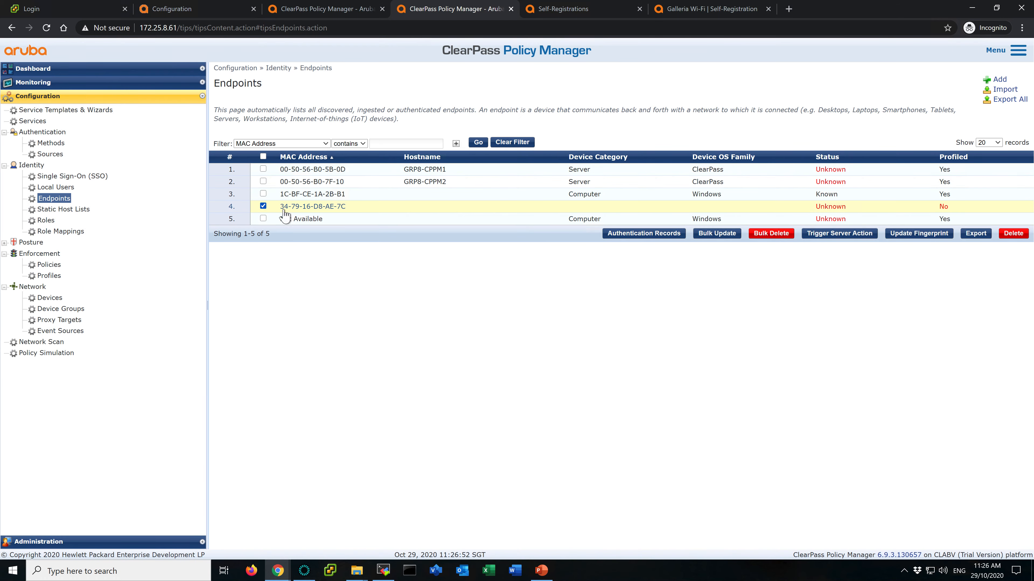
click(1013, 233)
click(564, 318)
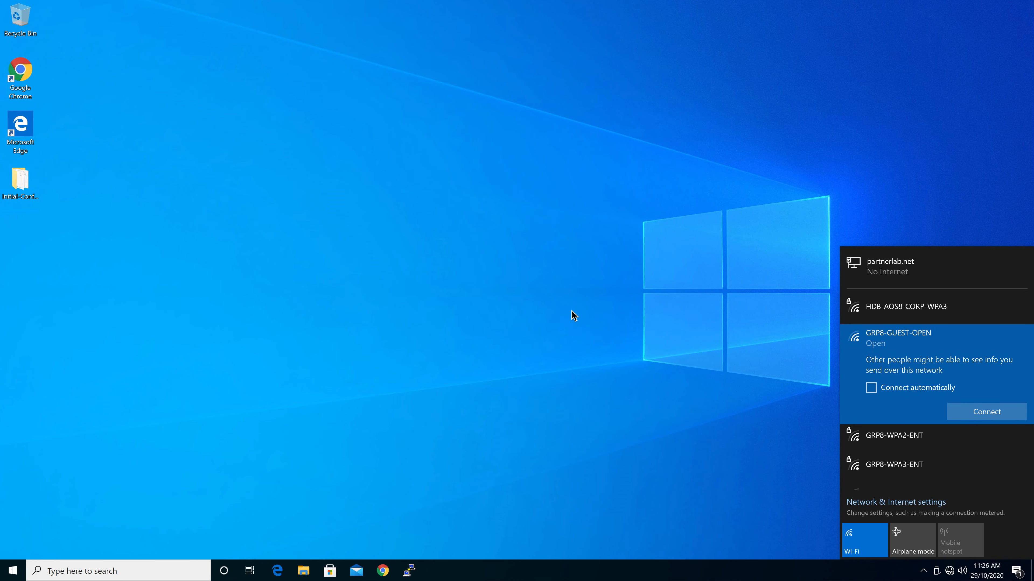
- Connect the Windows client to the GRP8-GUEST-OPEN wireless network
click(252, 412)
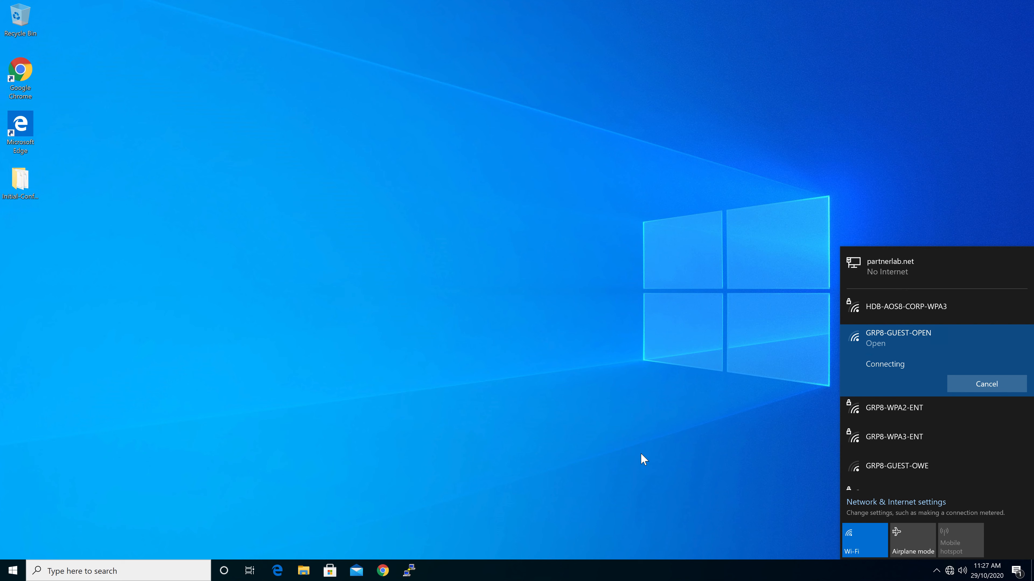
click(671, 424)
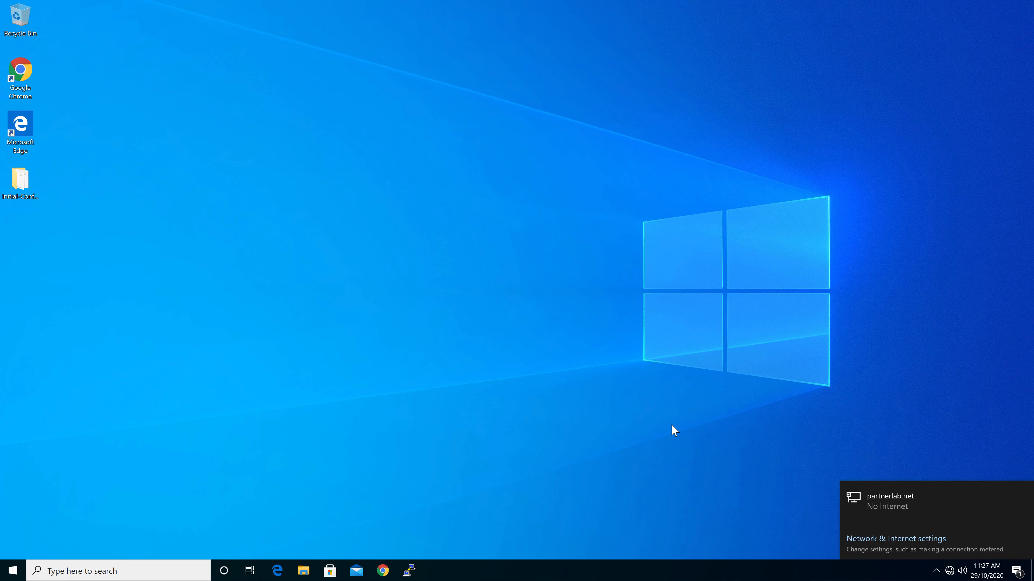
click(949, 569)
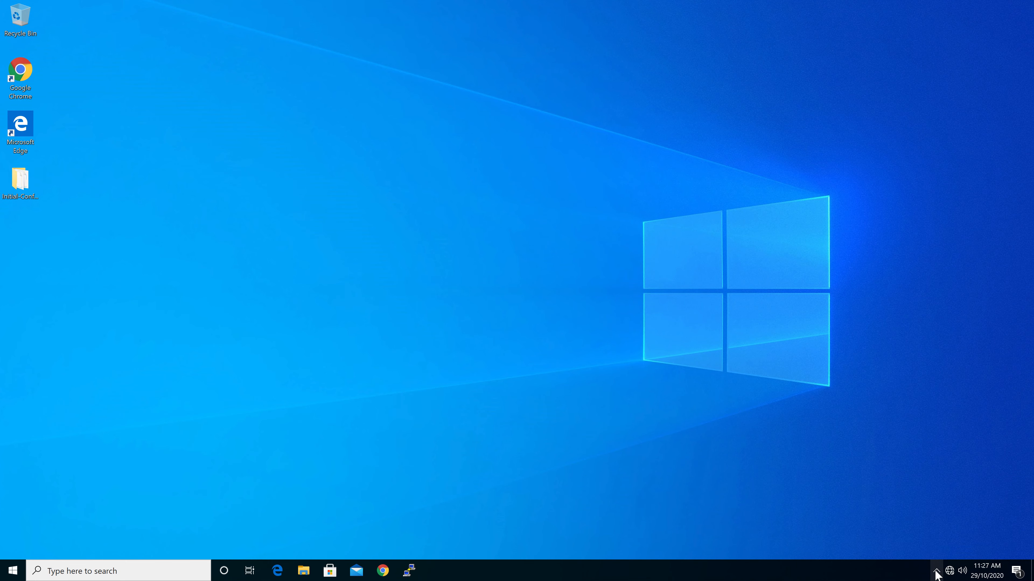
click(948, 571)
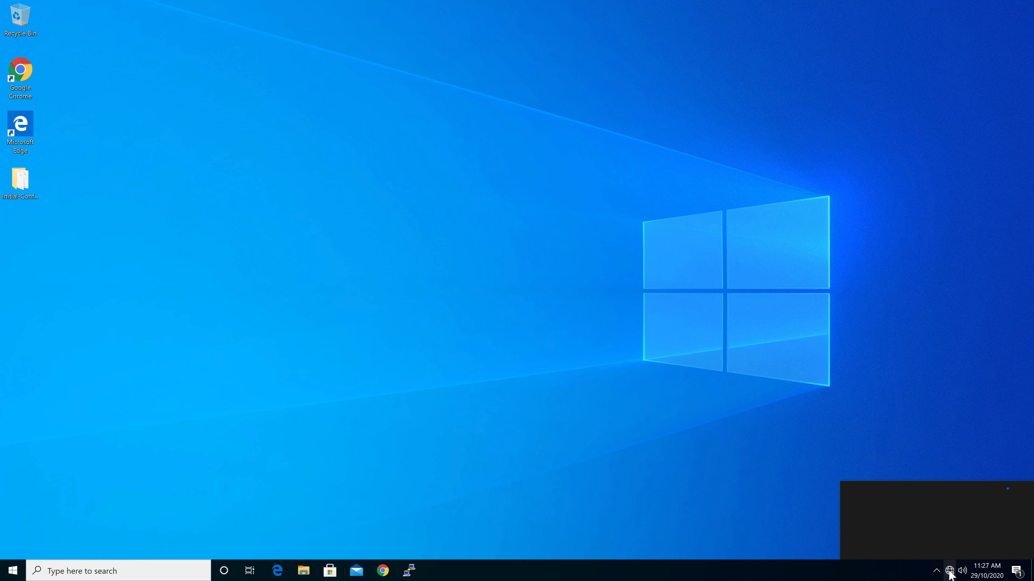
click(714, 489)
click(950, 571)
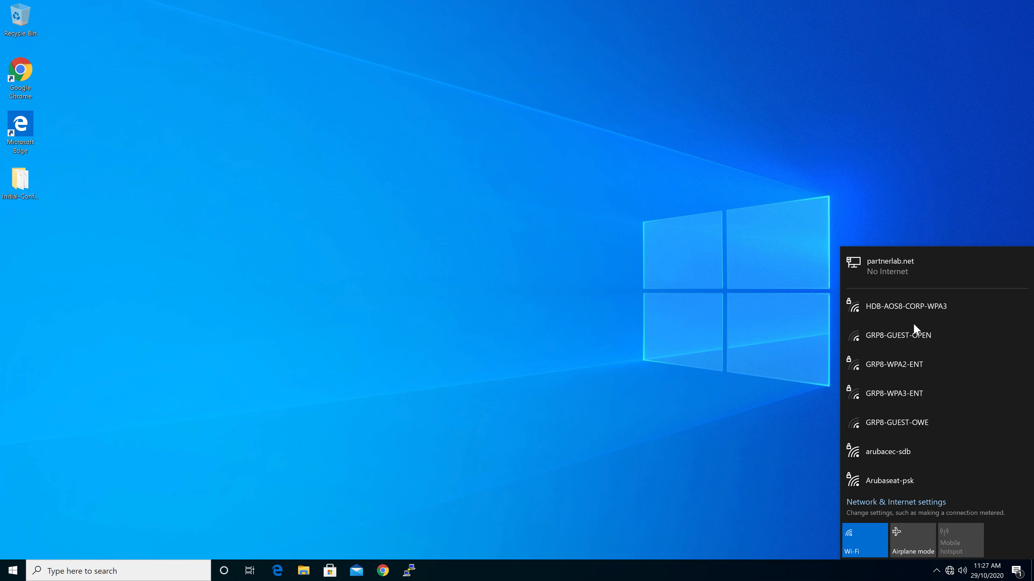
click(962, 339)
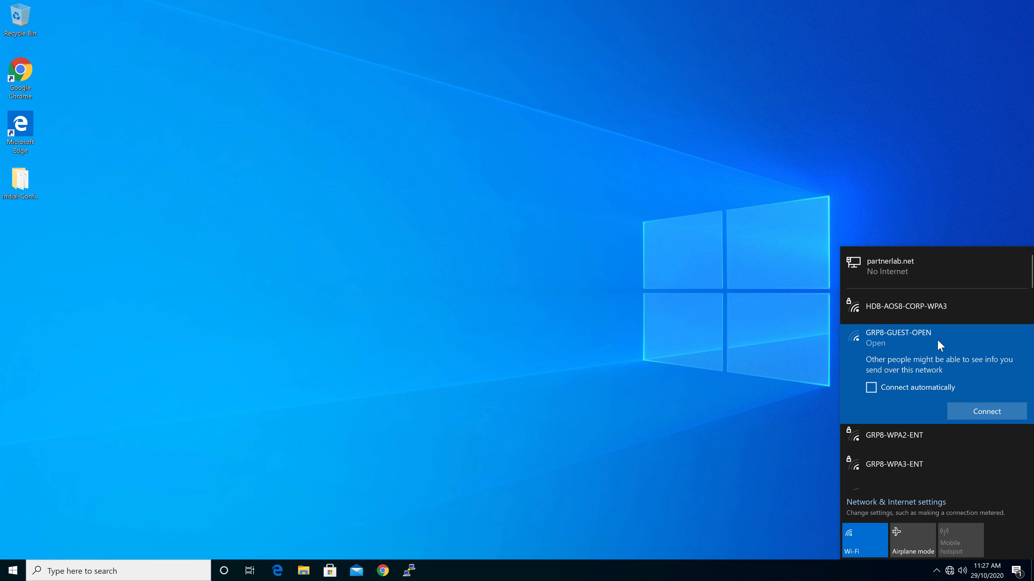
click(983, 408)
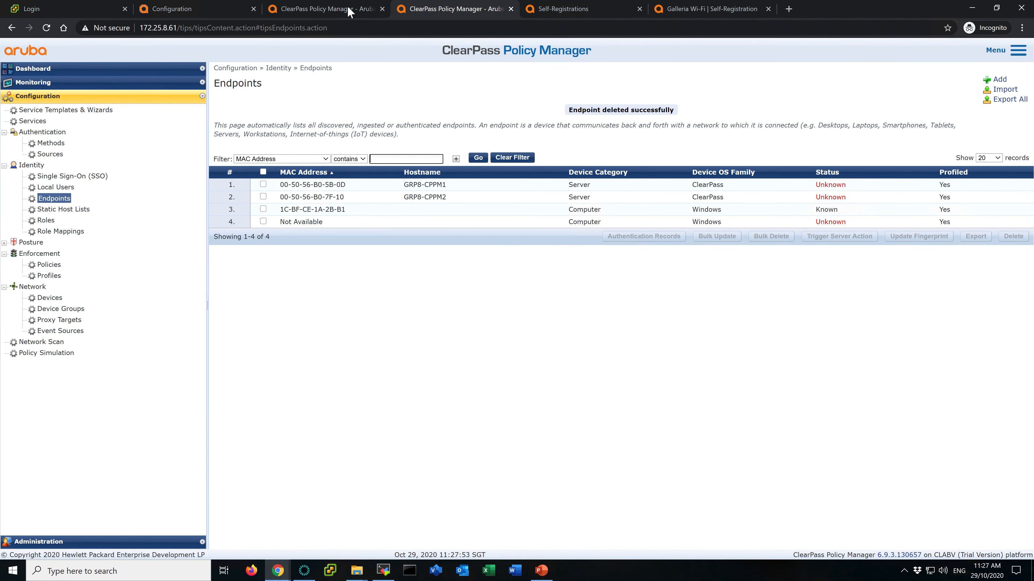
- Open the newest Access Tracker request for the client and inspect its output enforcement profiles and returned user role
click(349, 11)
click(40, 83)
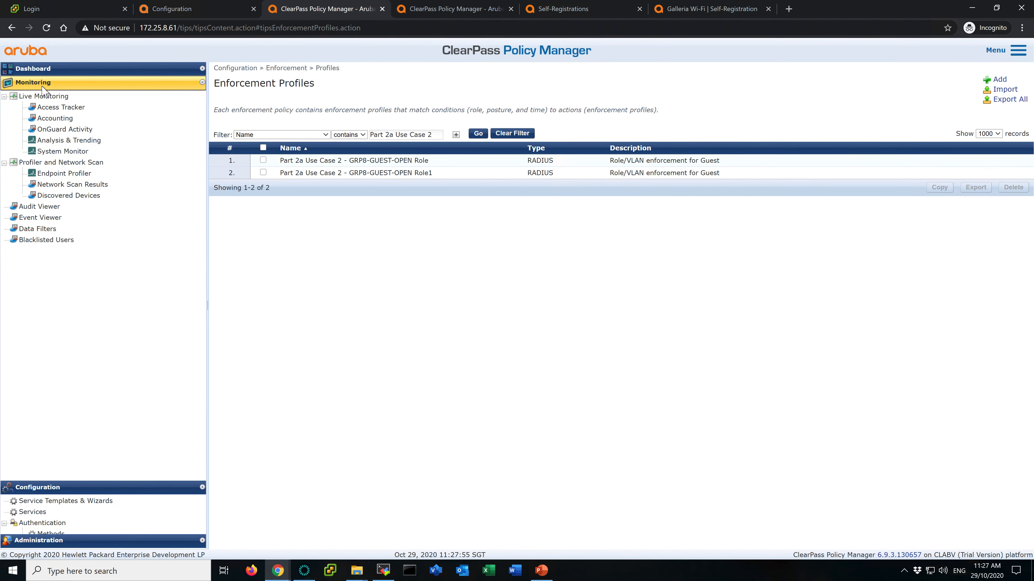
click(62, 107)
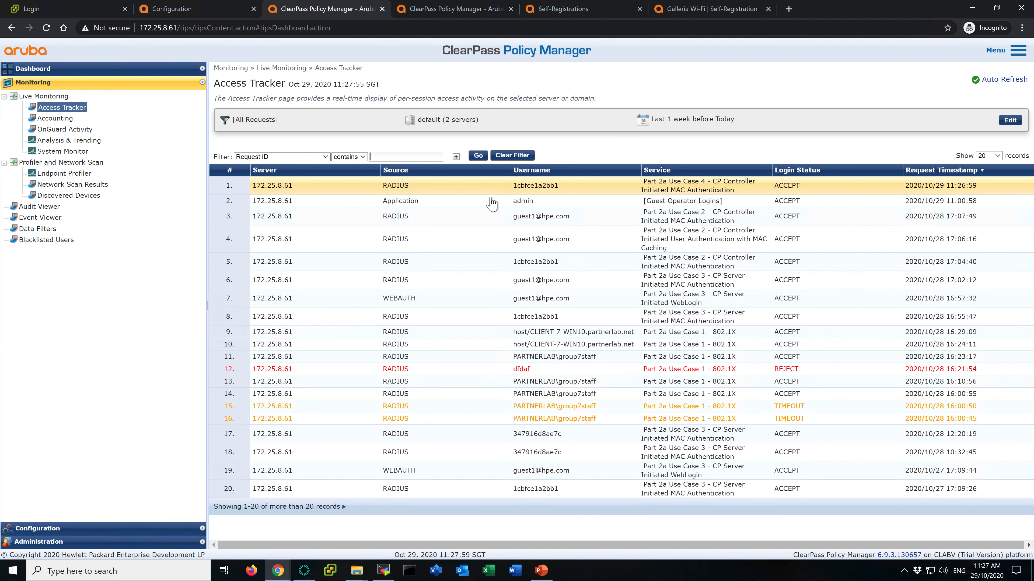
click(493, 186)
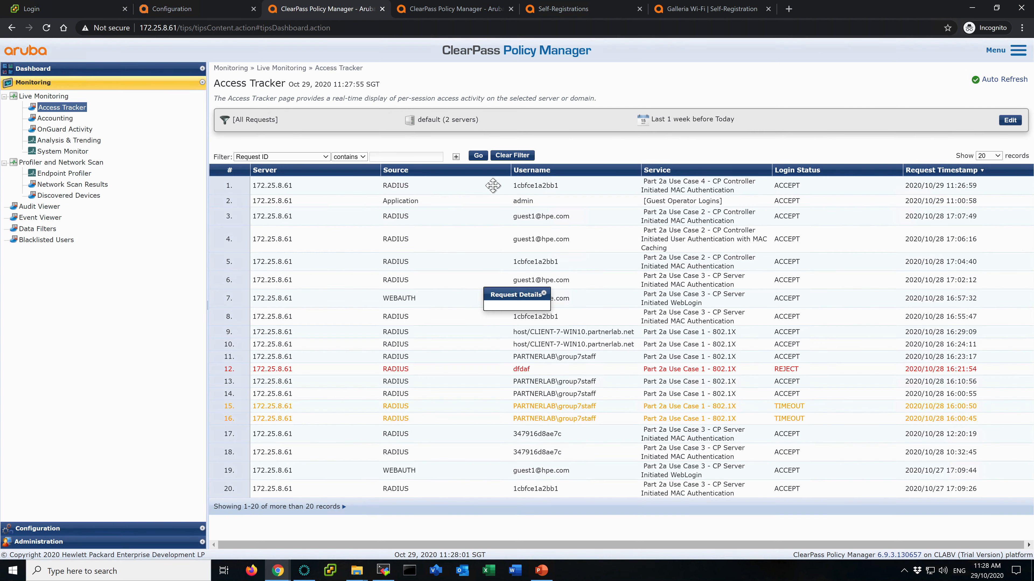
click(429, 202)
click(539, 259)
click(440, 274)
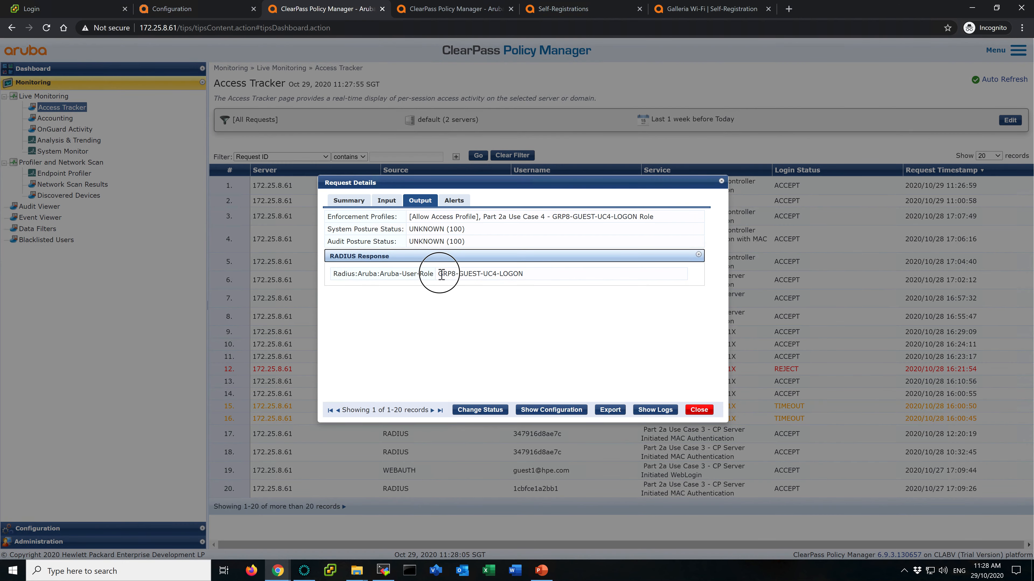
drag(441, 273, 545, 275)
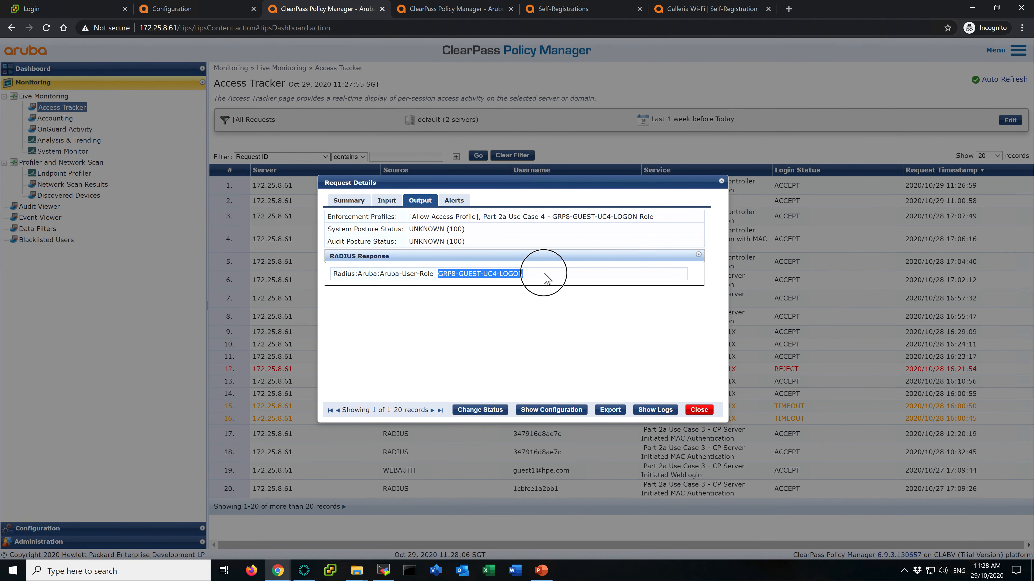
- Check the connected wireless client's role on the controller dashboard
click(174, 9)
click(587, 64)
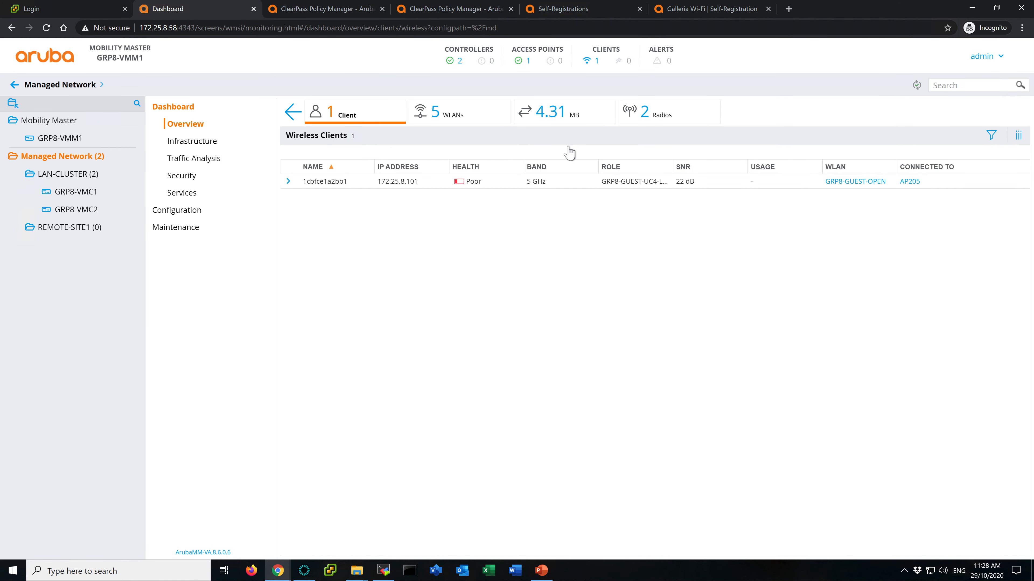
click(606, 182)
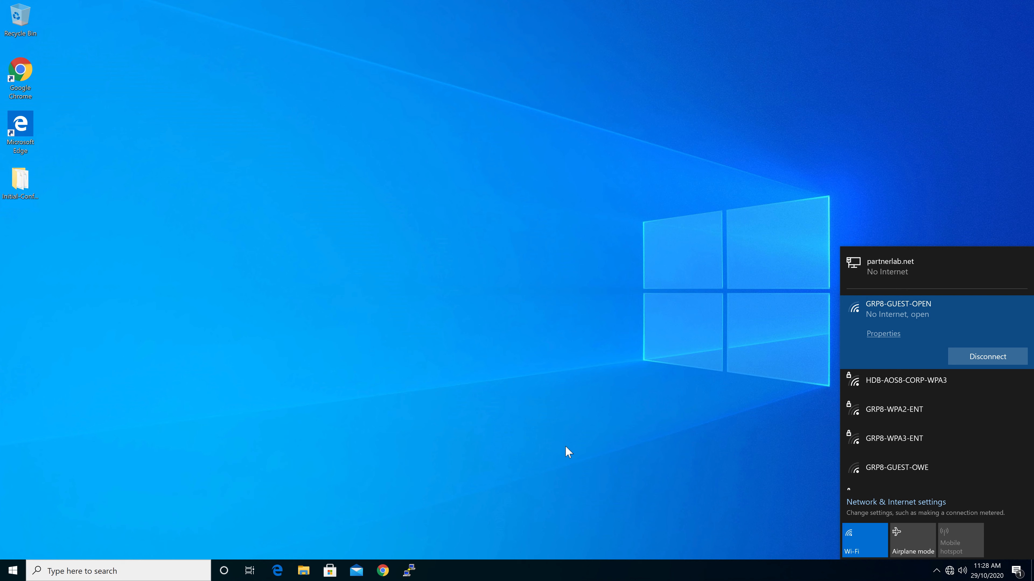
click(175, 572)
text(vmf)
key(Return)
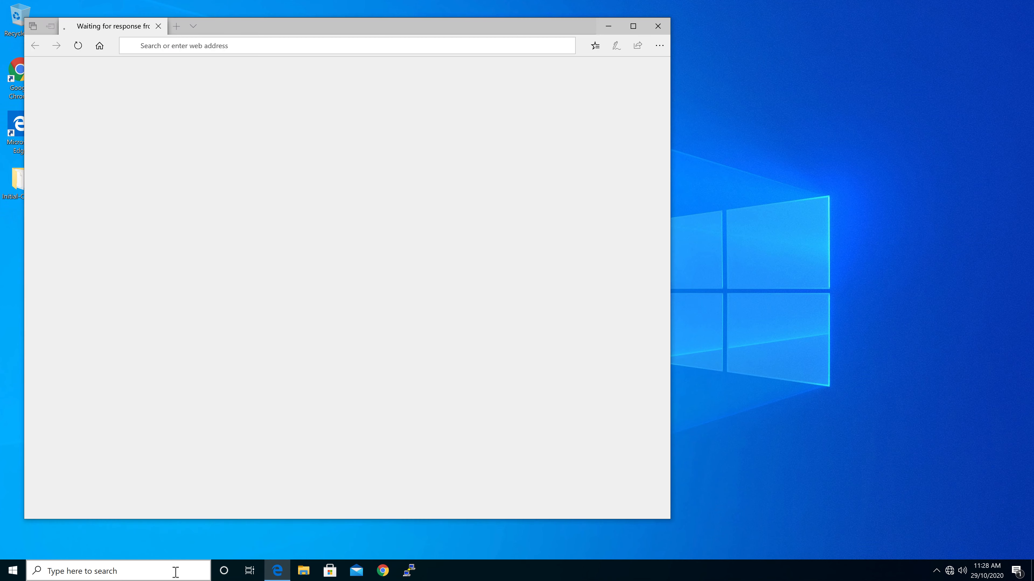
- Open a Command Prompt on the client and run ipconfig
click(155, 572)
text(cmd)
key(Return)
text(ipconfig)
key(Return)
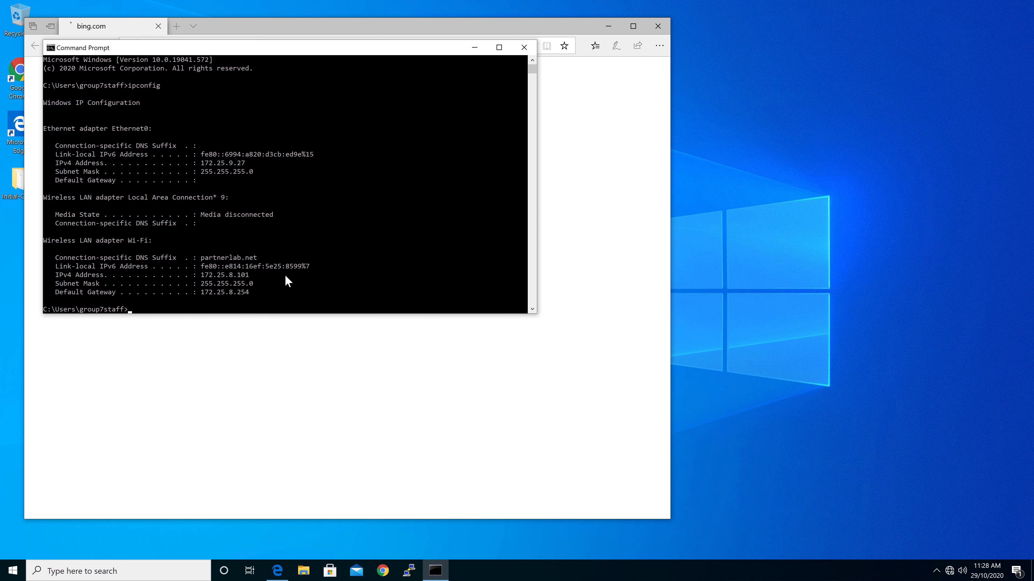
- Close the browser window and run ipconfig /all in the Command Prompt
click(657, 26)
click(364, 216)
text(ipconfig /all)
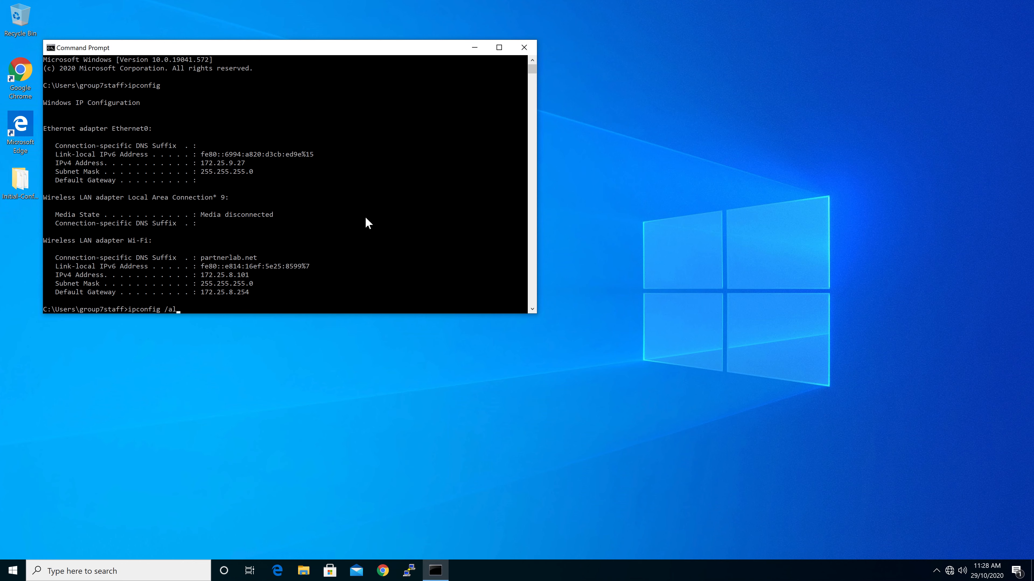
key(Return)
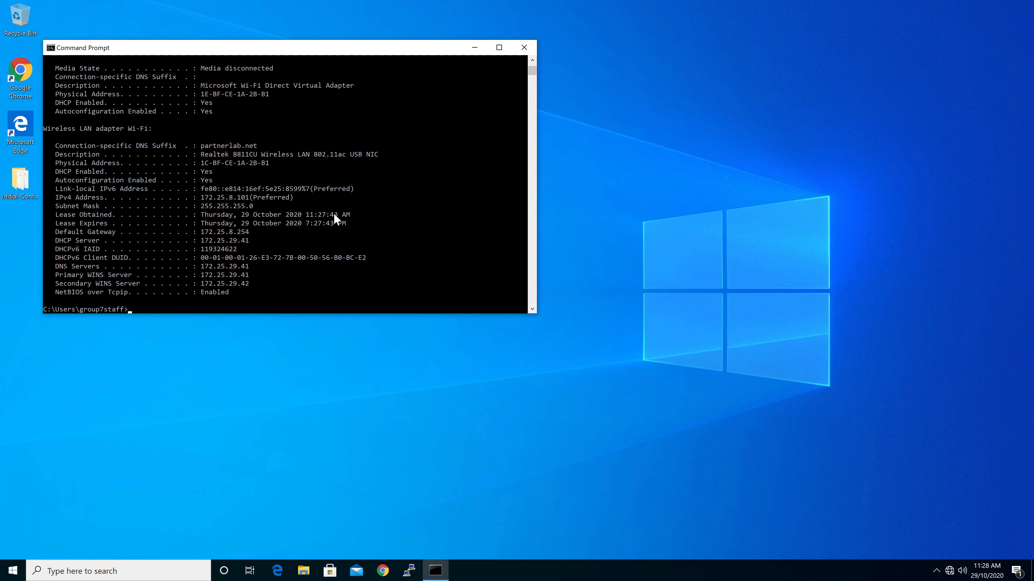
- Ping 172.25.29.41, stop it, then ping intel.sg
text(ping 172.25.29.41)
key(Return)
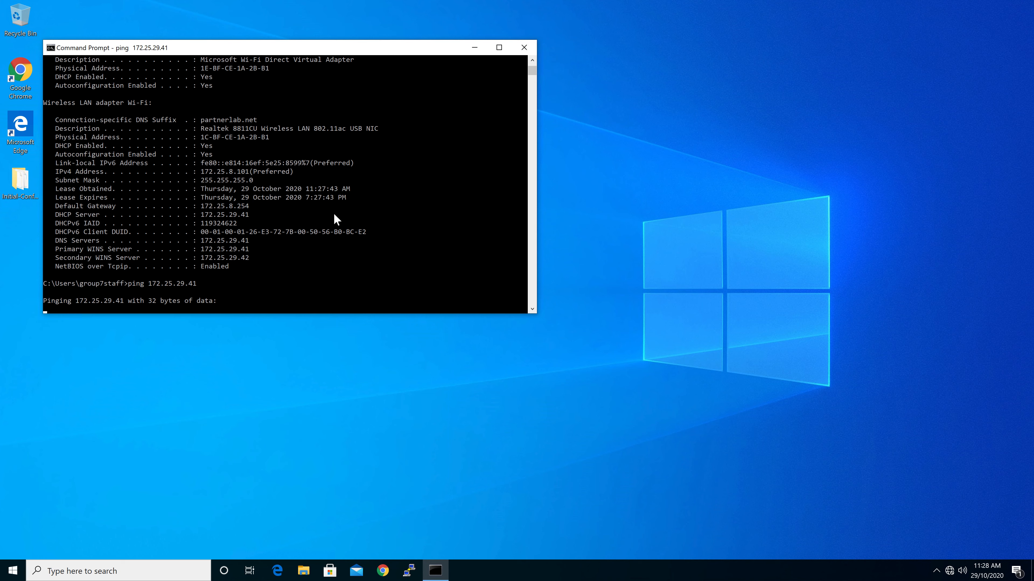
key(ctrl+c)
text(ping intel.sg)
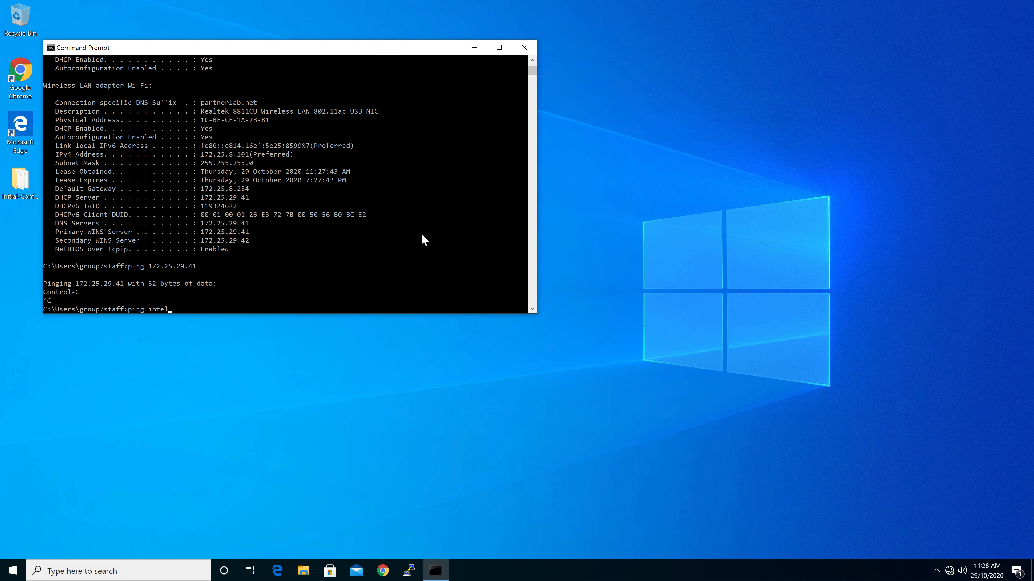
key(Return)
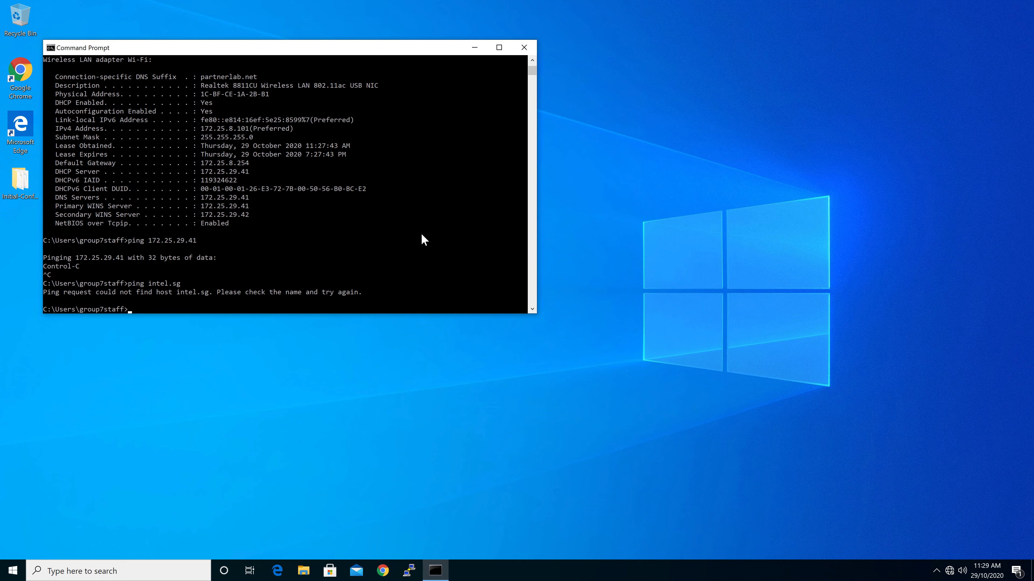
- Open the LAN-CLUSTER Roles & Policies configuration on the controller and review the roles list
key(ctrl+super+Right)
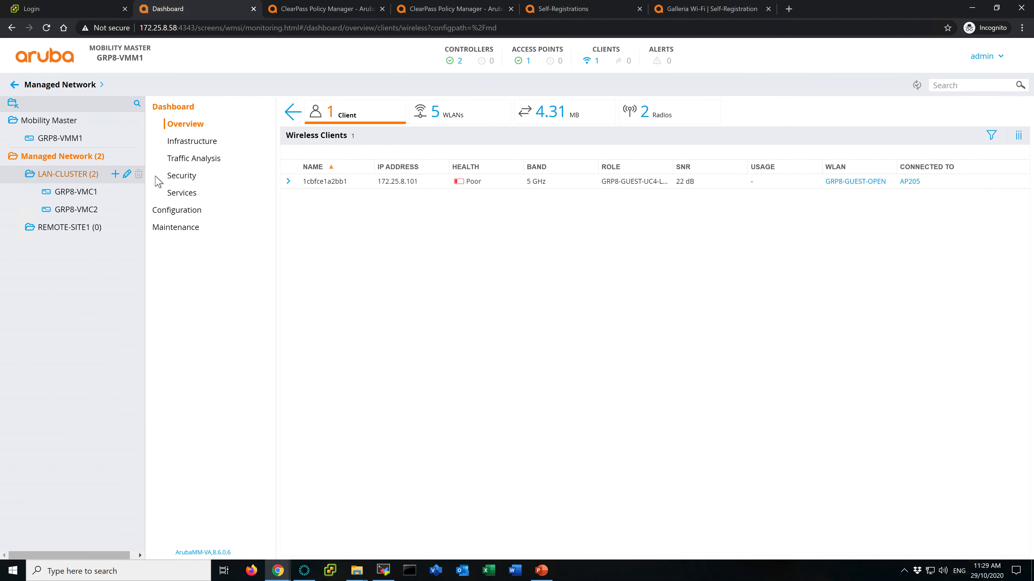
click(69, 179)
click(178, 197)
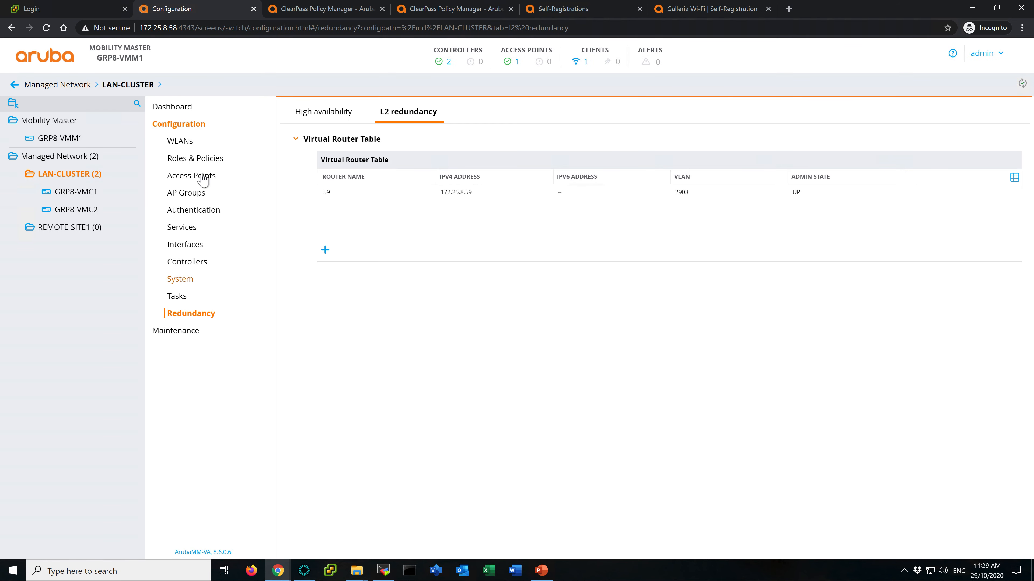
click(195, 159)
scroll(395, 216, down, 5)
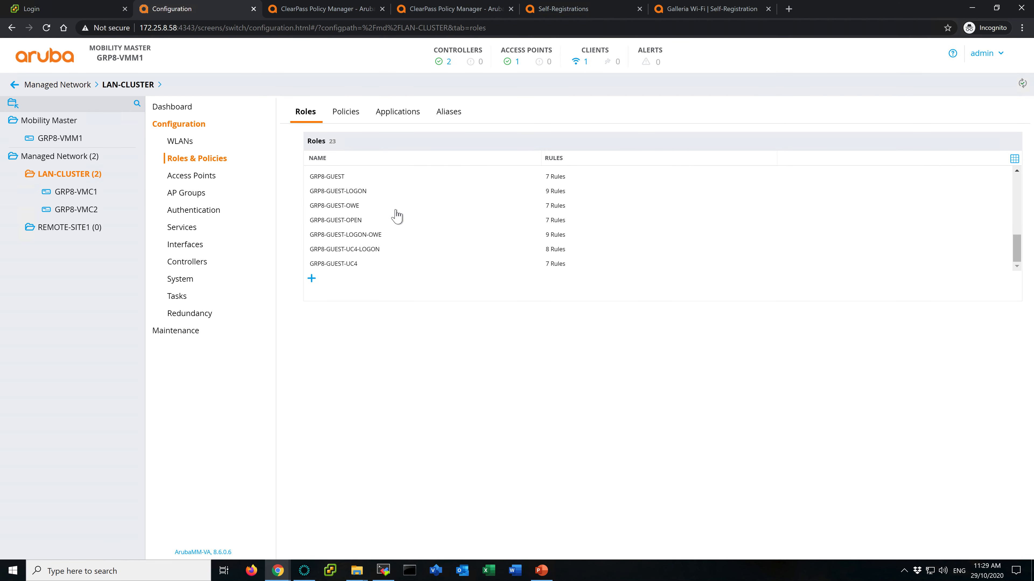
- Add the existing dns-acl session policy to the GRP8-GUEST-UC4-LOGON role in the advanced view
click(364, 252)
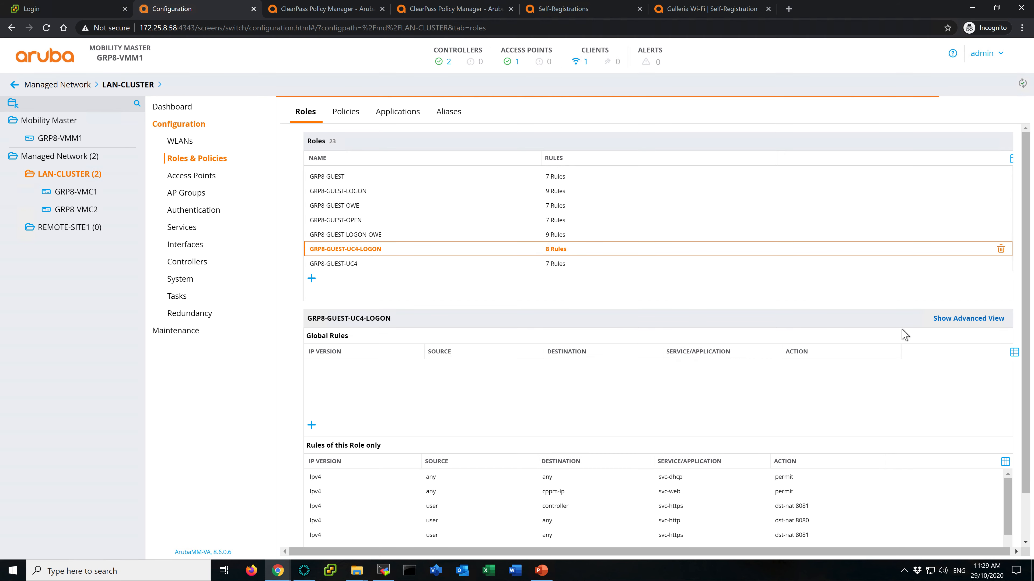
click(971, 319)
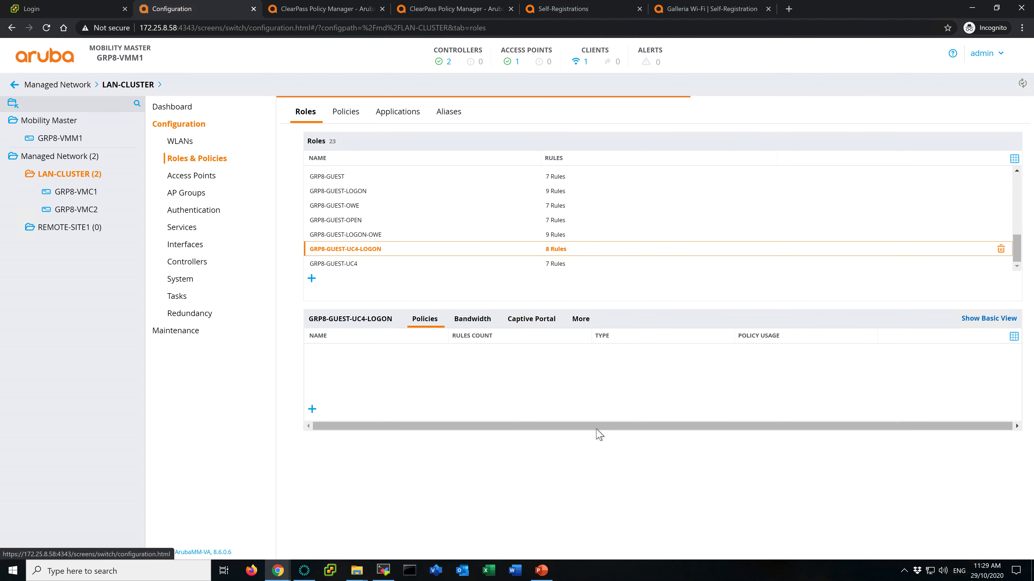
scroll(635, 403, down, 2)
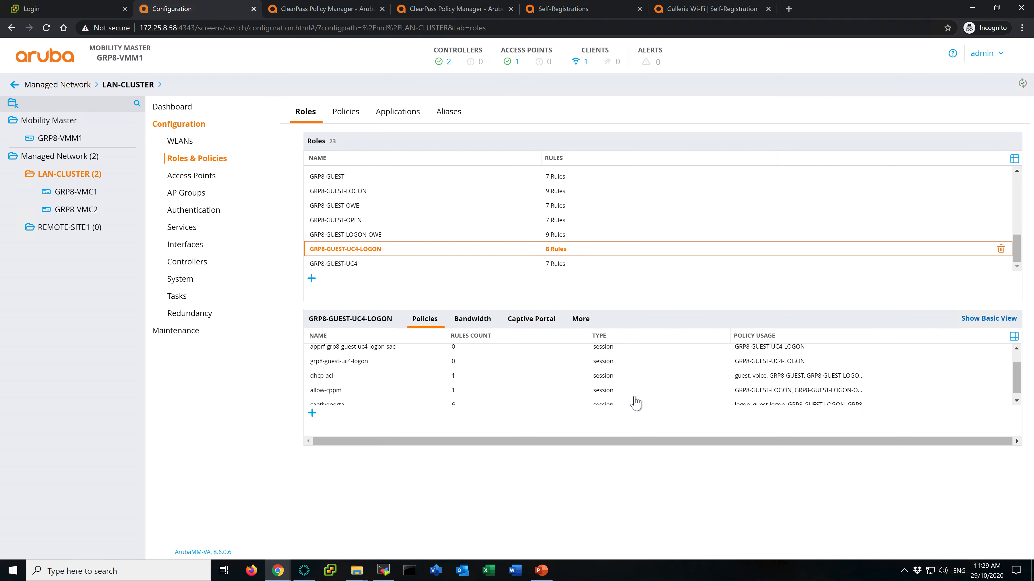
scroll(495, 386, up, 1)
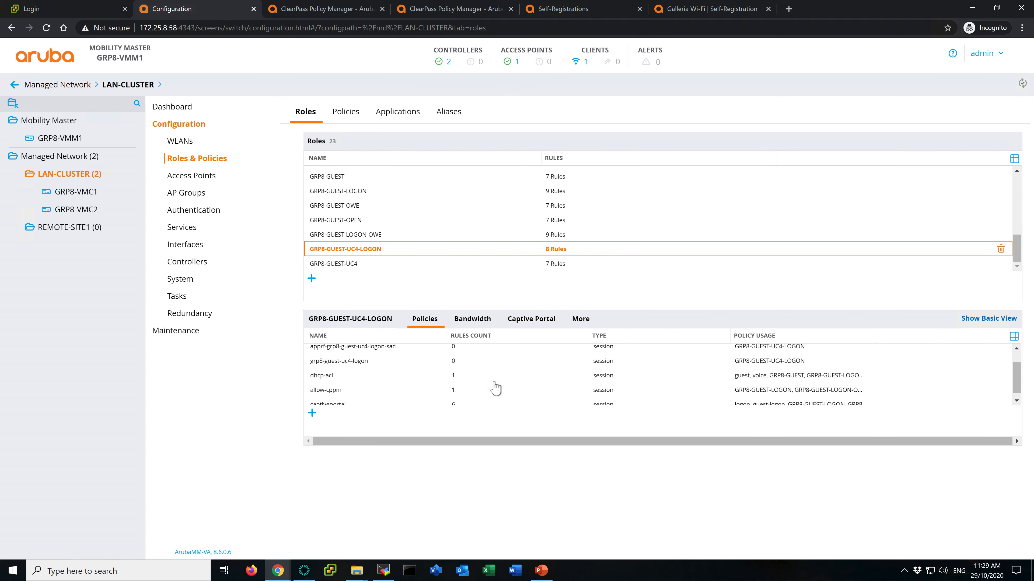
scroll(496, 387, down, 1)
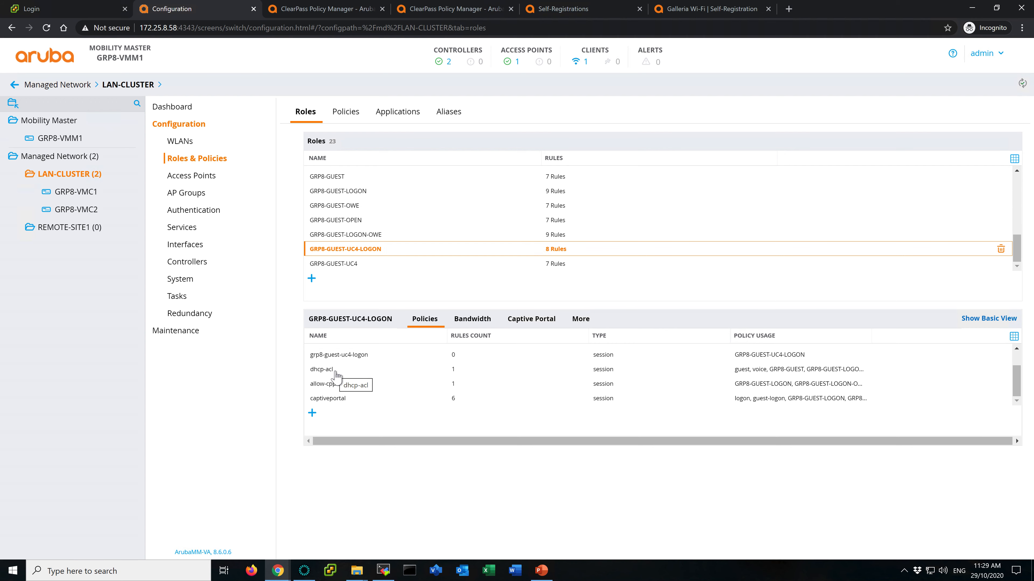
click(312, 413)
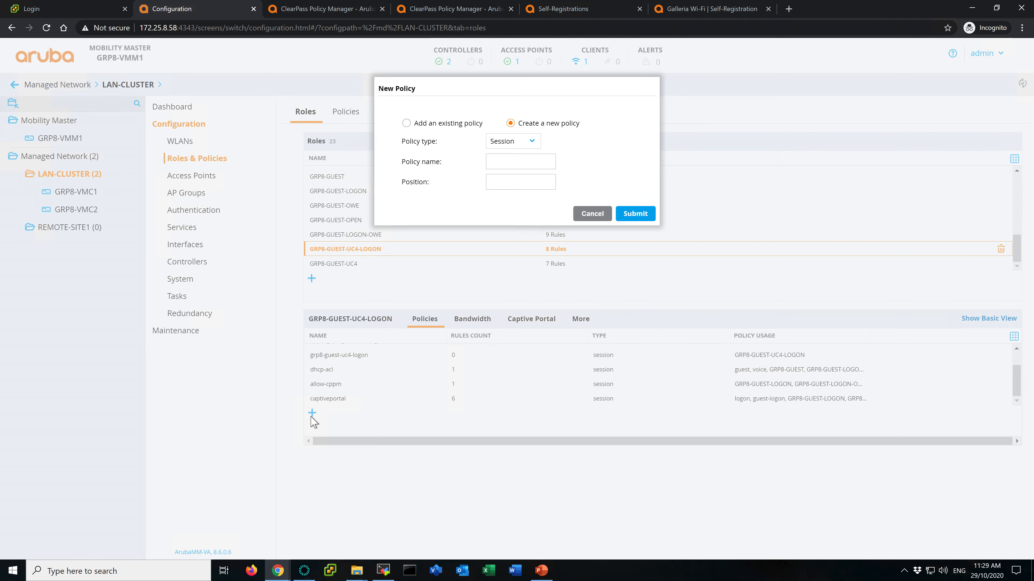
click(445, 124)
click(537, 165)
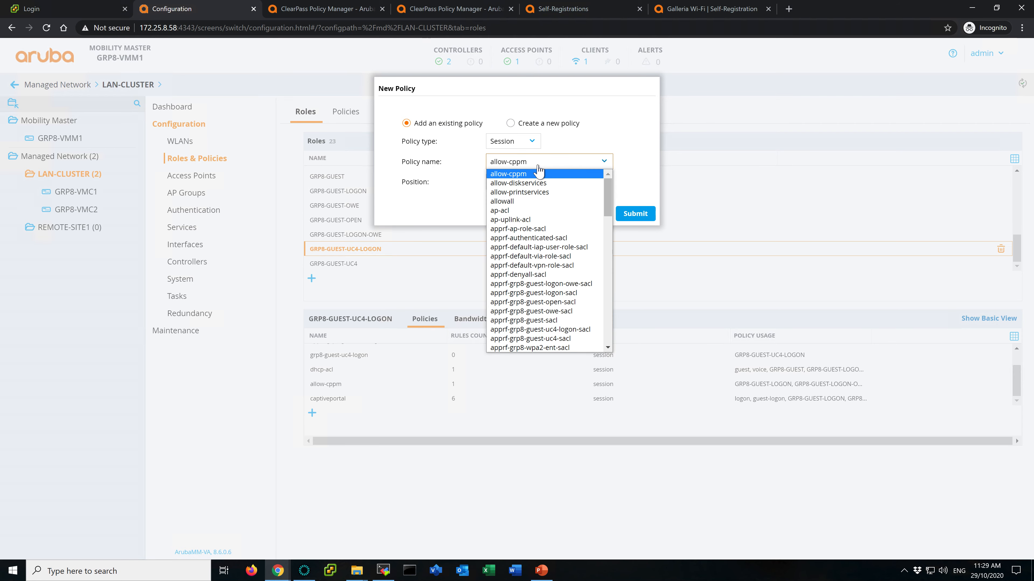
text(dns-acl)
key(Return)
click(636, 214)
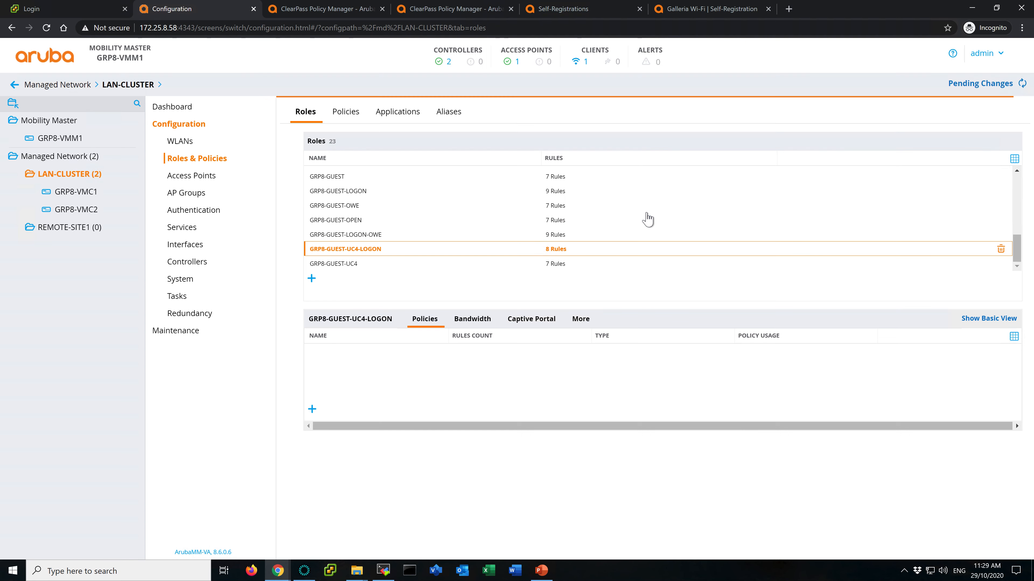
- Move dns-acl above dhcp-acl in the GRP8-GUEST-UC4-LOGON role's policy order
scroll(379, 392, down, 2)
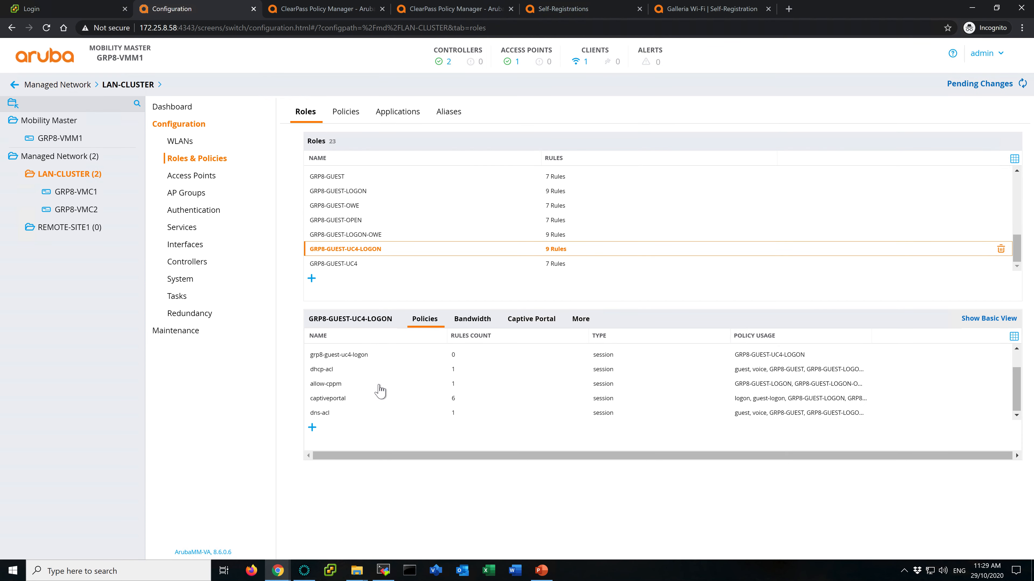
drag(326, 414, 334, 374)
scroll(422, 387, down, 3)
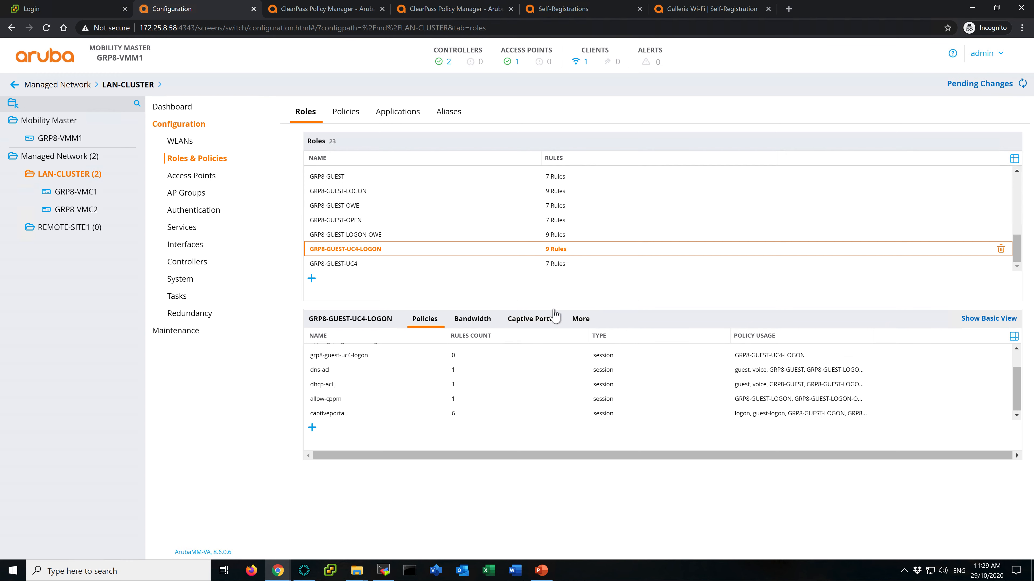
- Deploy the pending LAN-CLUSTER configuration changes to both managed controllers
click(995, 84)
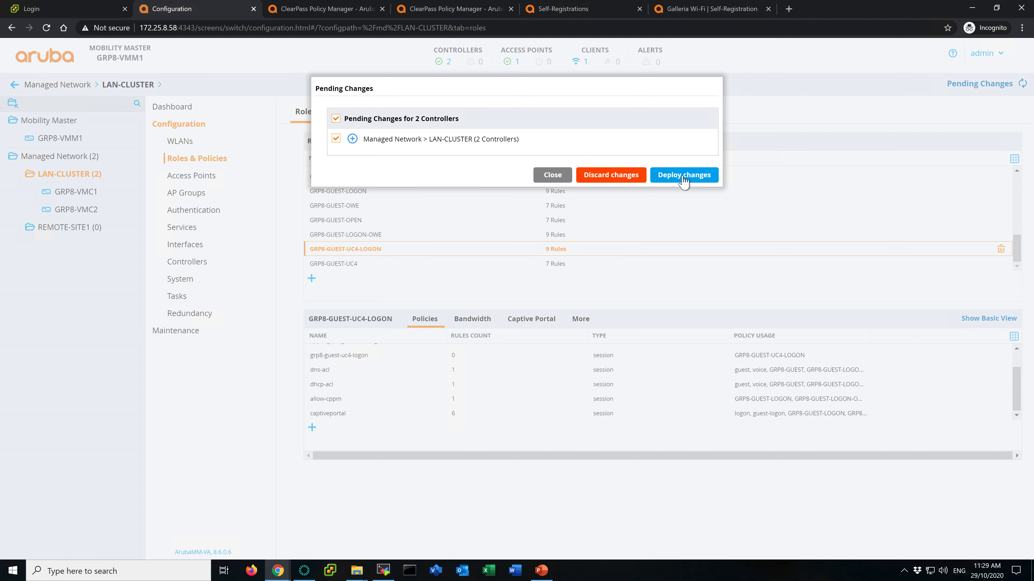
click(685, 180)
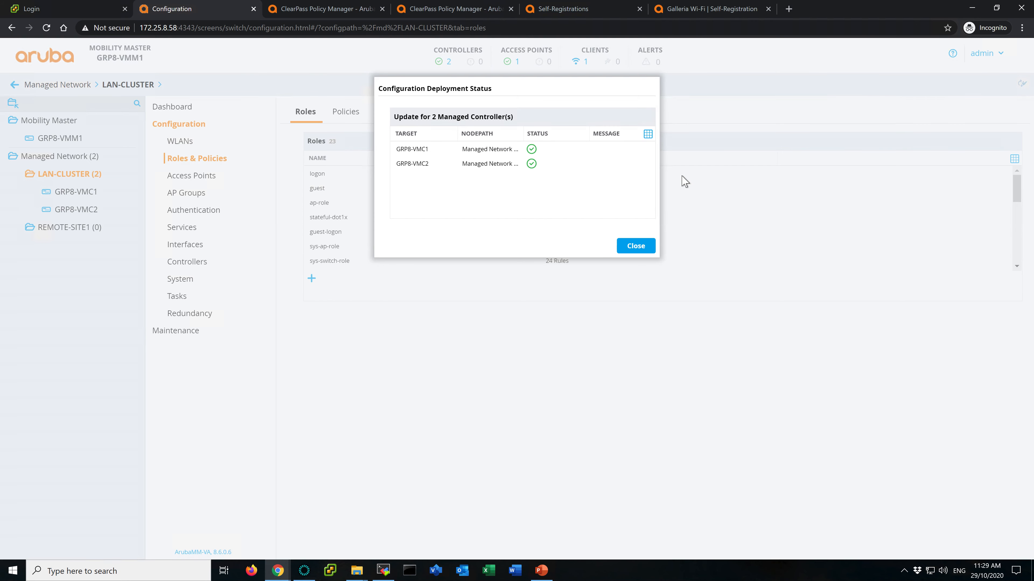
click(644, 249)
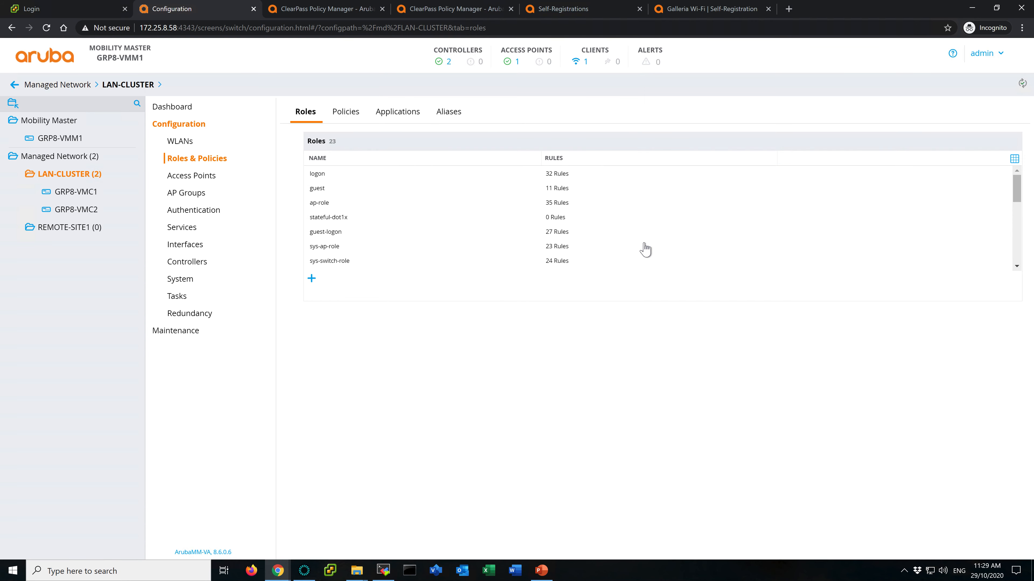
- Send an ArubaOS Wireless - Terminate RADIUS CoA for the client's latest session from Access Tracker
click(447, 9)
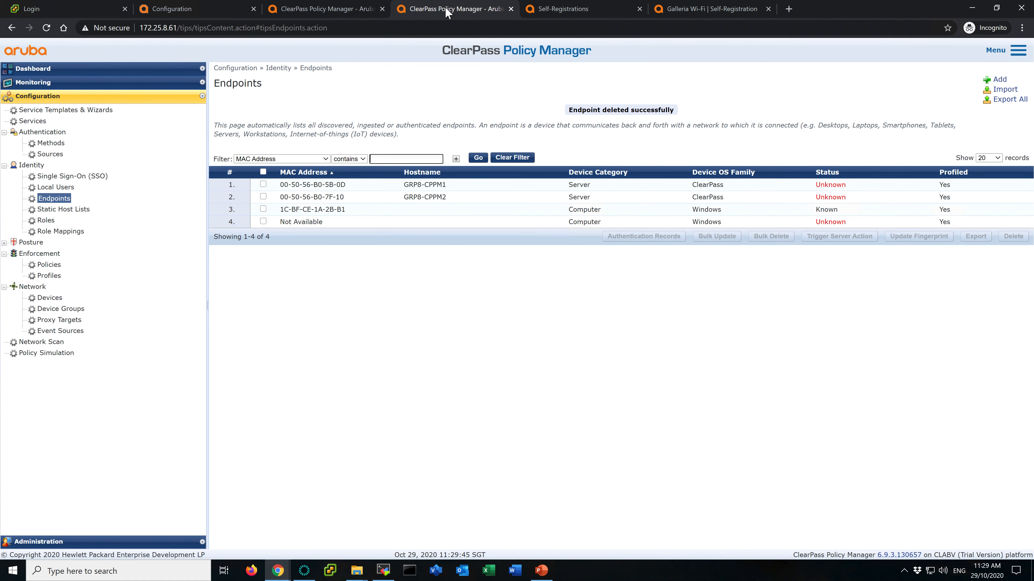
click(335, 9)
click(479, 410)
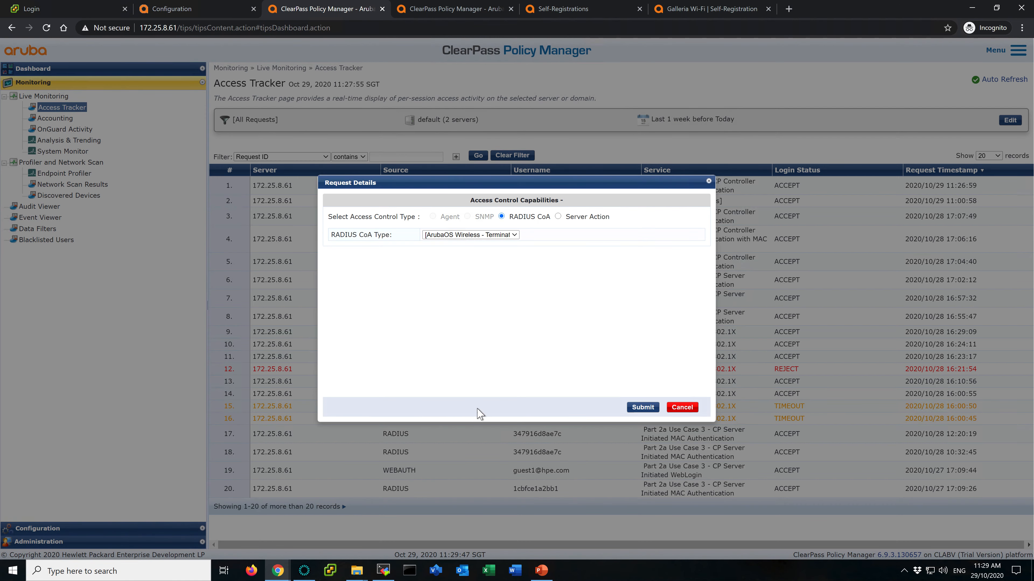
click(641, 407)
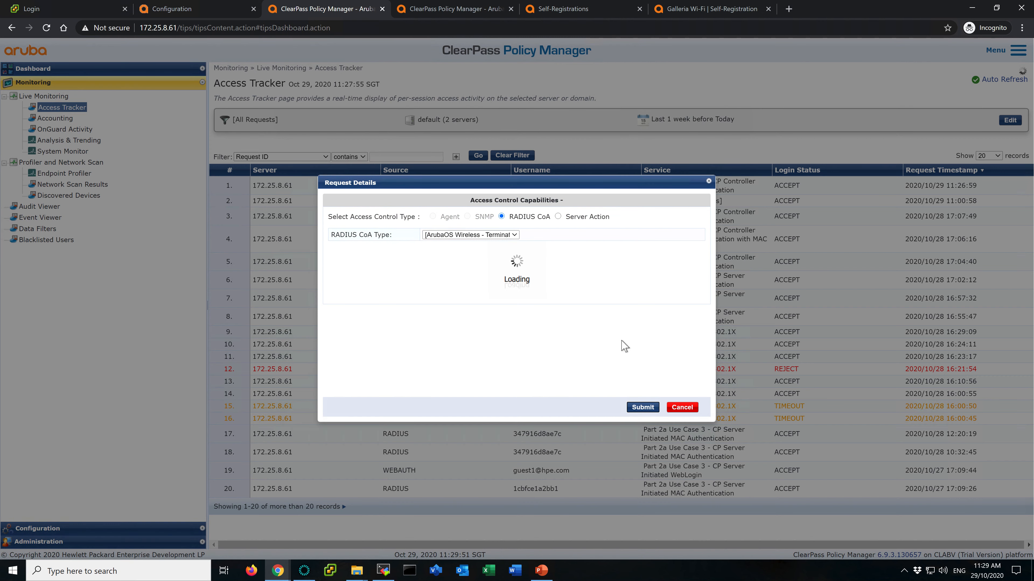
click(699, 425)
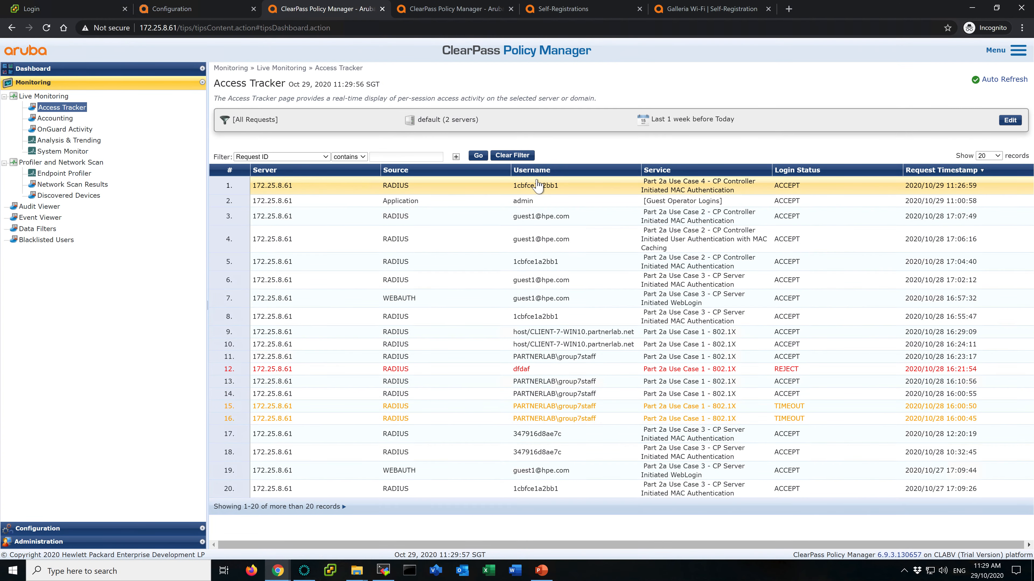
click(479, 160)
click(479, 157)
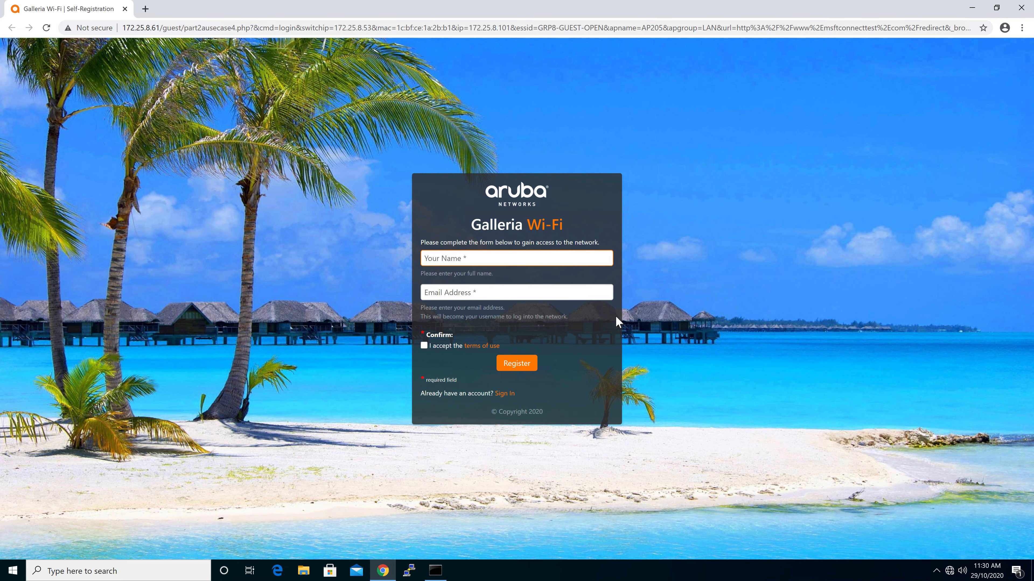
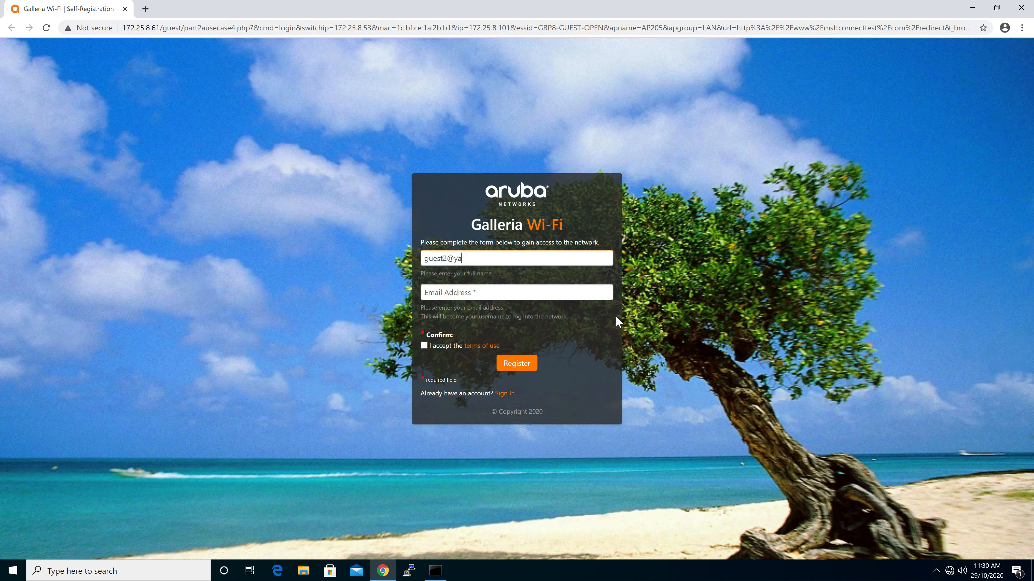
- Complete the Galleria Wi-Fi self-registration form with the guest's name and e-mail address, accept the terms, and register
click(486, 292)
drag(504, 262, 407, 260)
key(ctrl+c)
click(521, 258)
key(BackSpace)
key(BackSpace)
key(BackSpace)
key(BackSpace)
key(BackSpace)
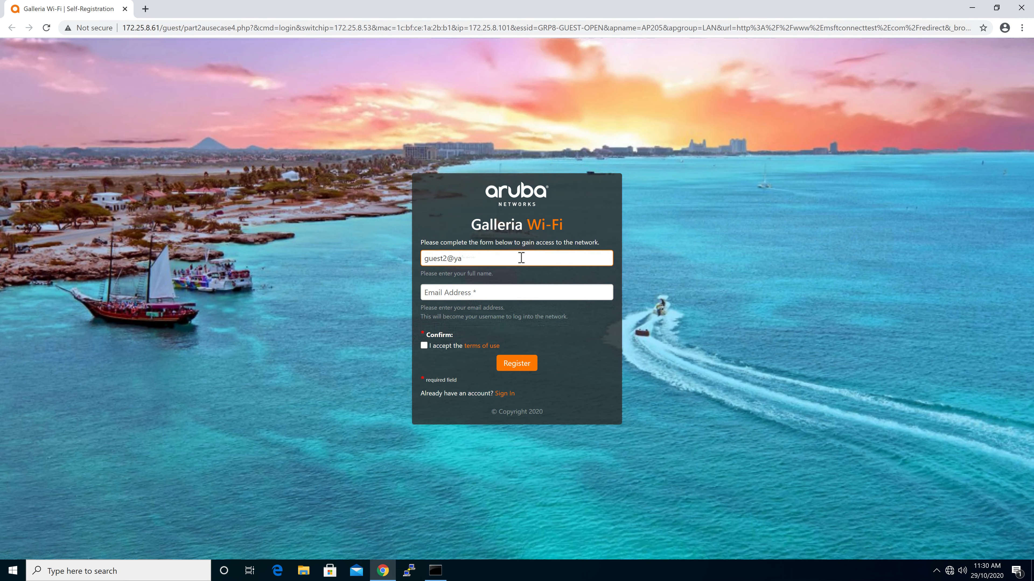
click(464, 292)
key(ctrl+v)
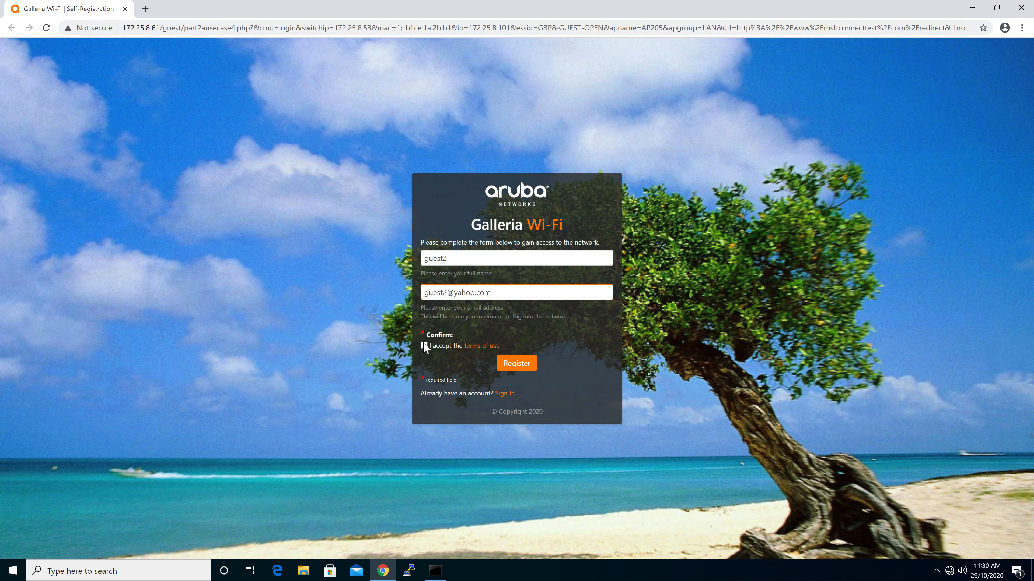
click(424, 346)
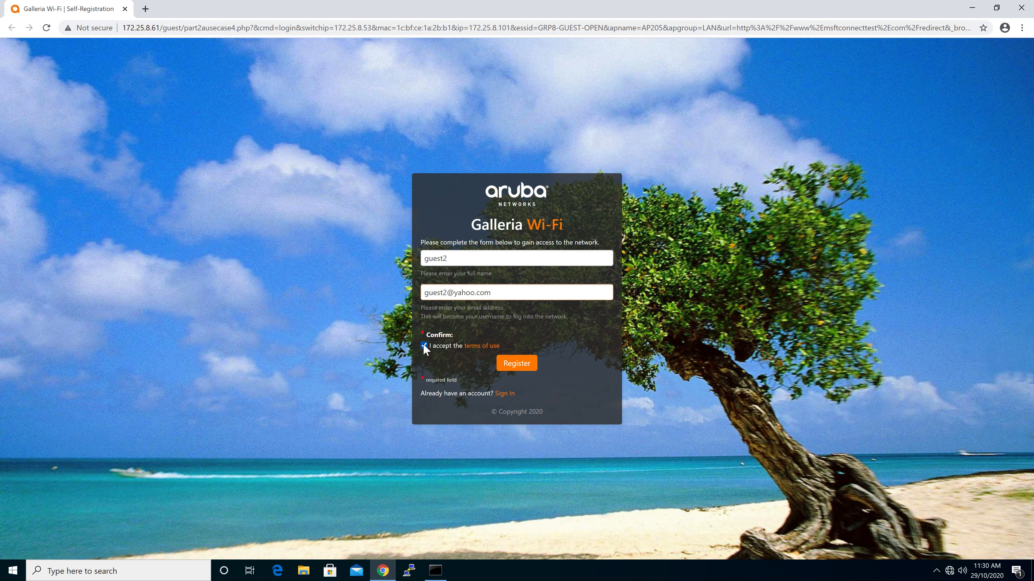
click(517, 363)
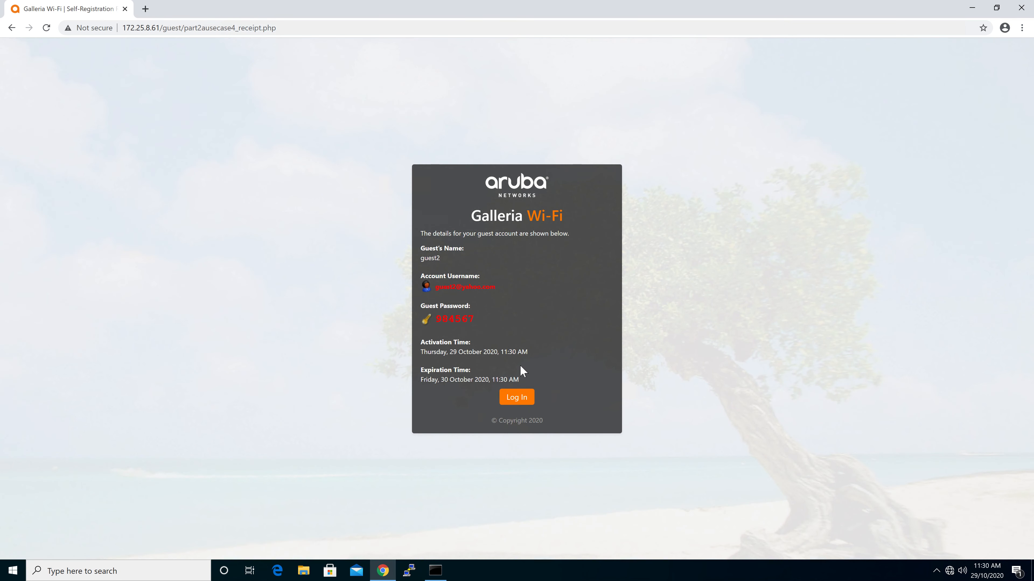
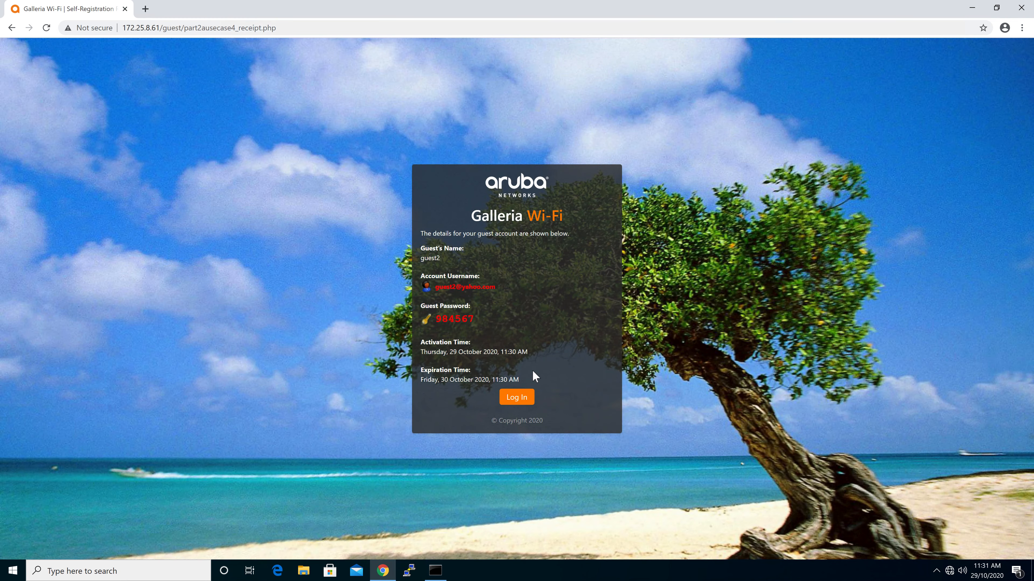
- Log in to the network with the newly registered guest account from the receipt page
click(518, 397)
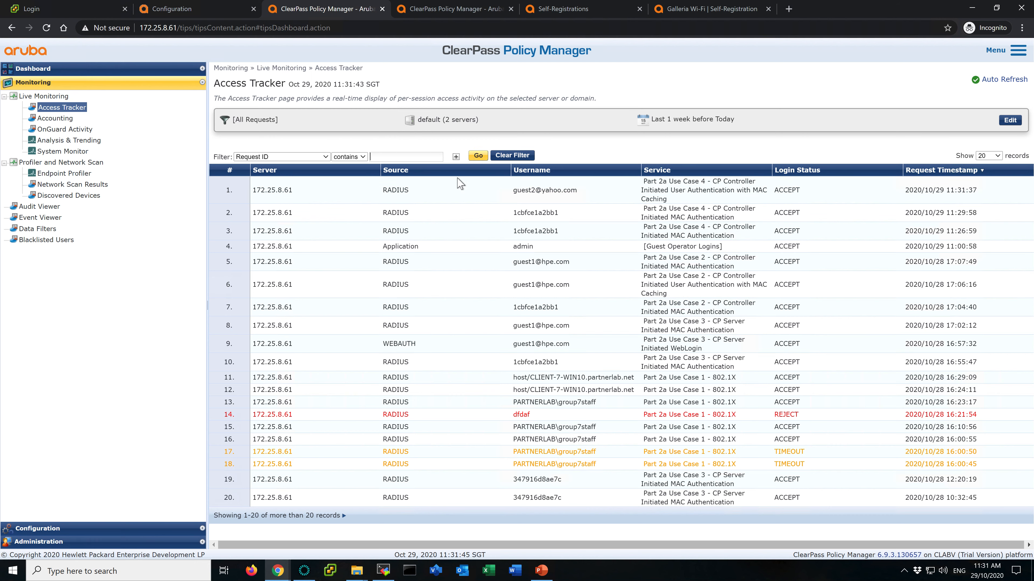
- Review the output of the earlier MAC authentication request in Access Tracker
click(477, 221)
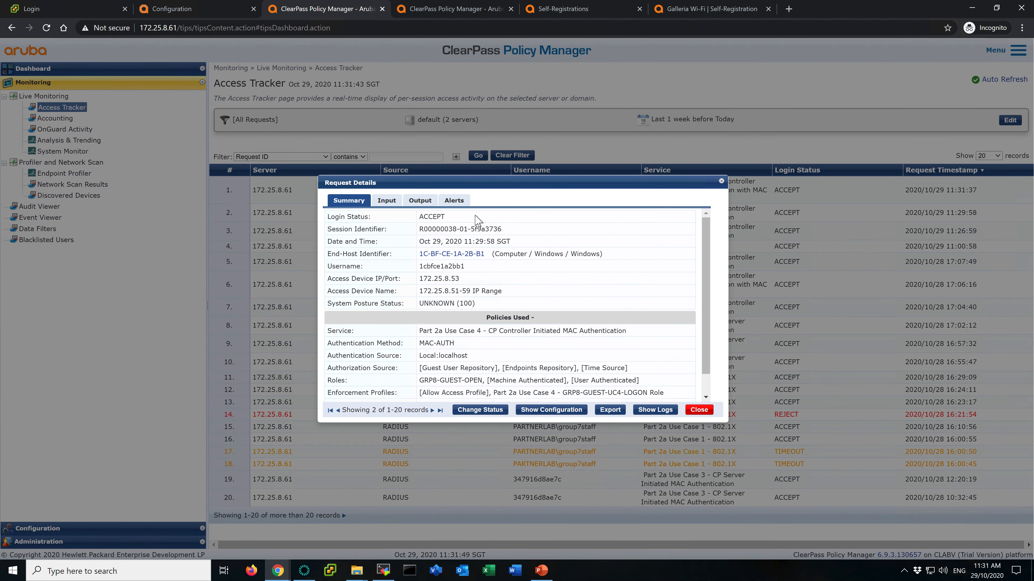
click(421, 201)
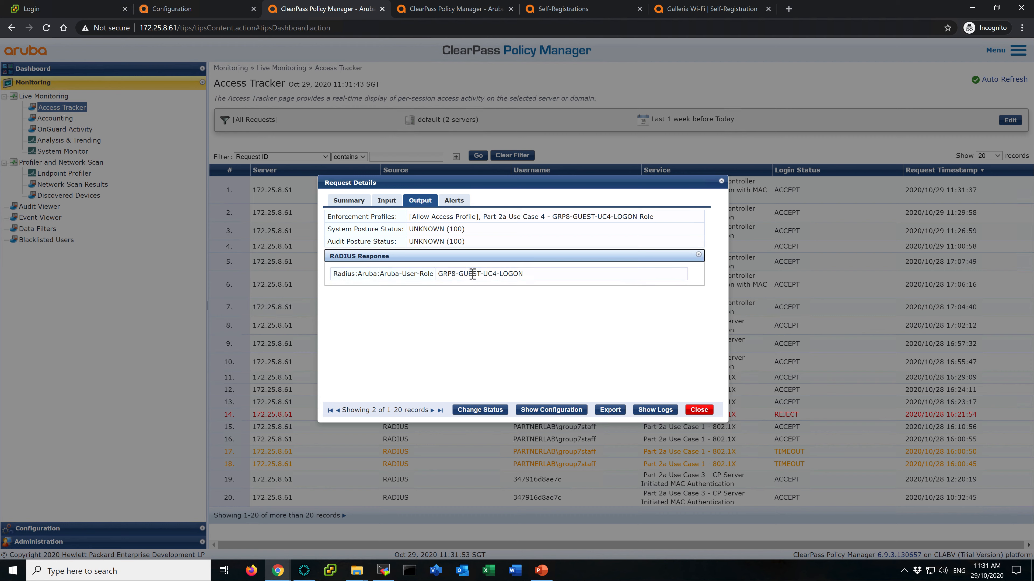
click(696, 411)
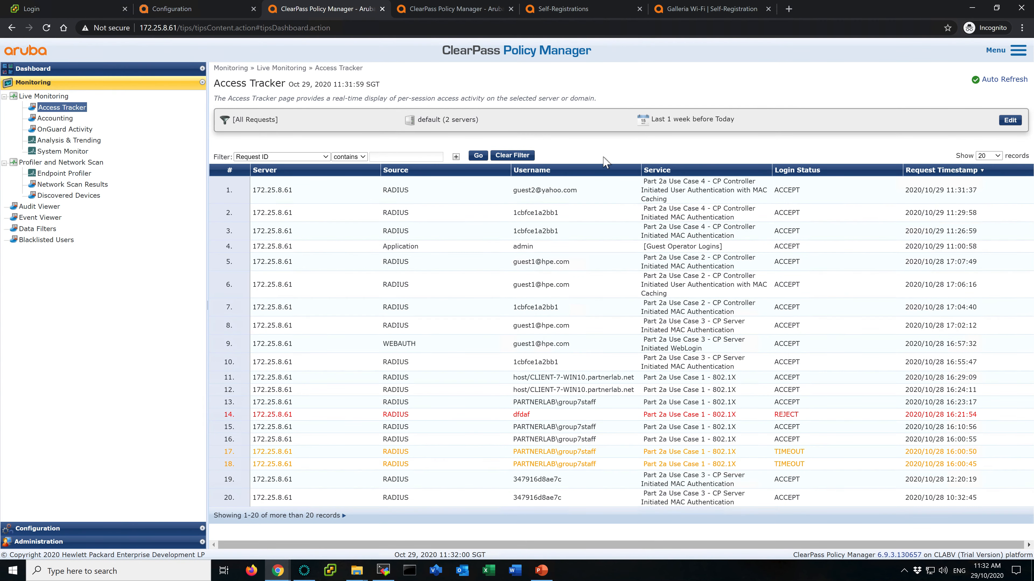
click(558, 195)
click(419, 201)
click(473, 268)
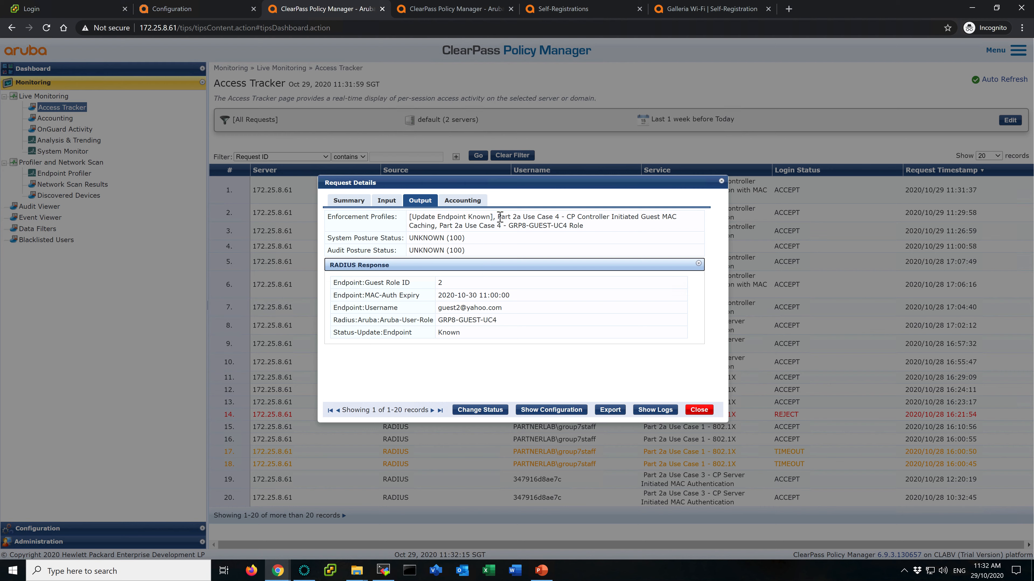
drag(498, 217, 436, 226)
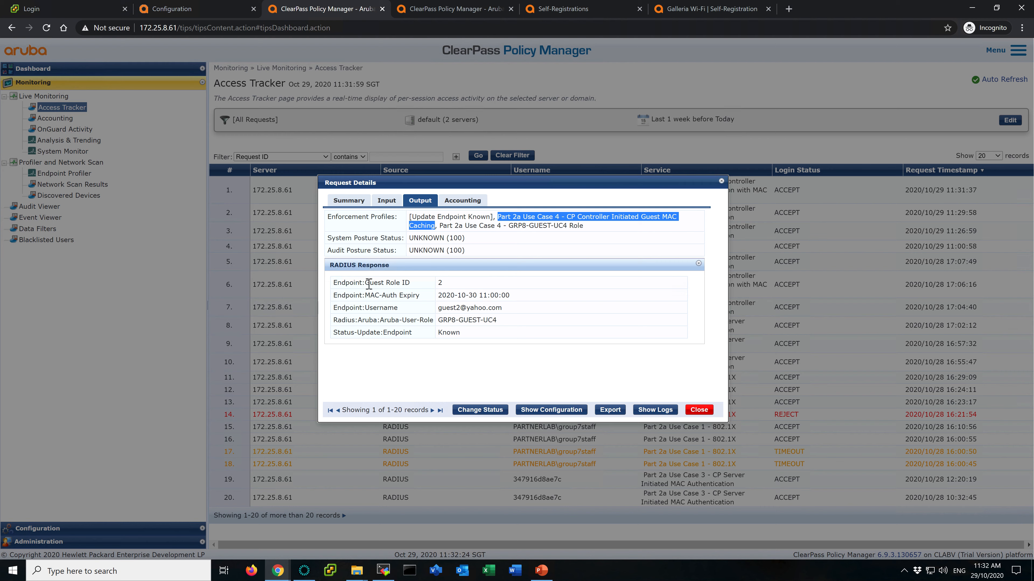
drag(366, 283, 450, 283)
mouse_move(362, 295)
mouse_down()
mouse_move(346, 299)
mouse_move(421, 298)
mouse_move(369, 308)
mouse_up()
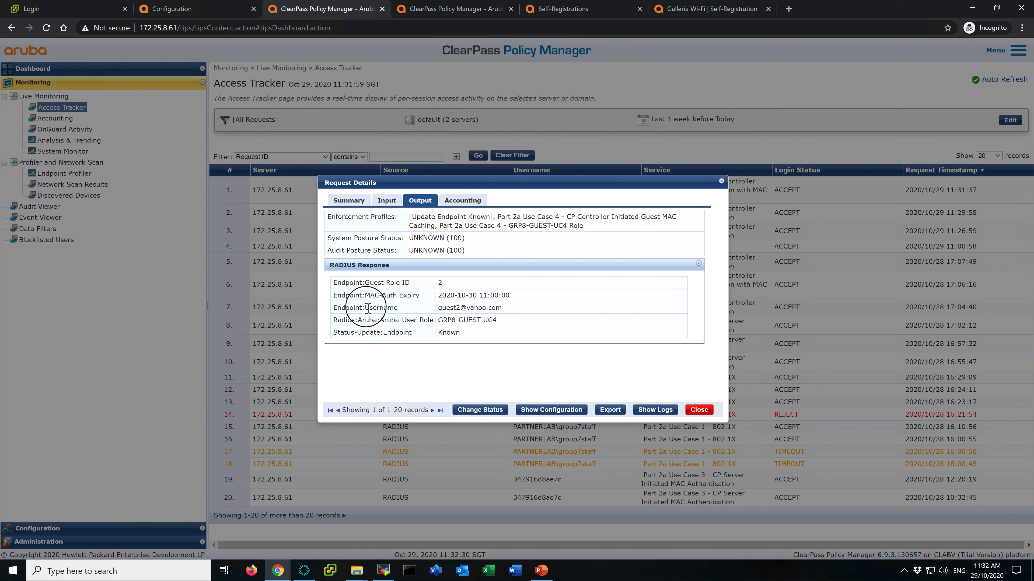
drag(503, 307, 341, 282)
drag(334, 282, 523, 305)
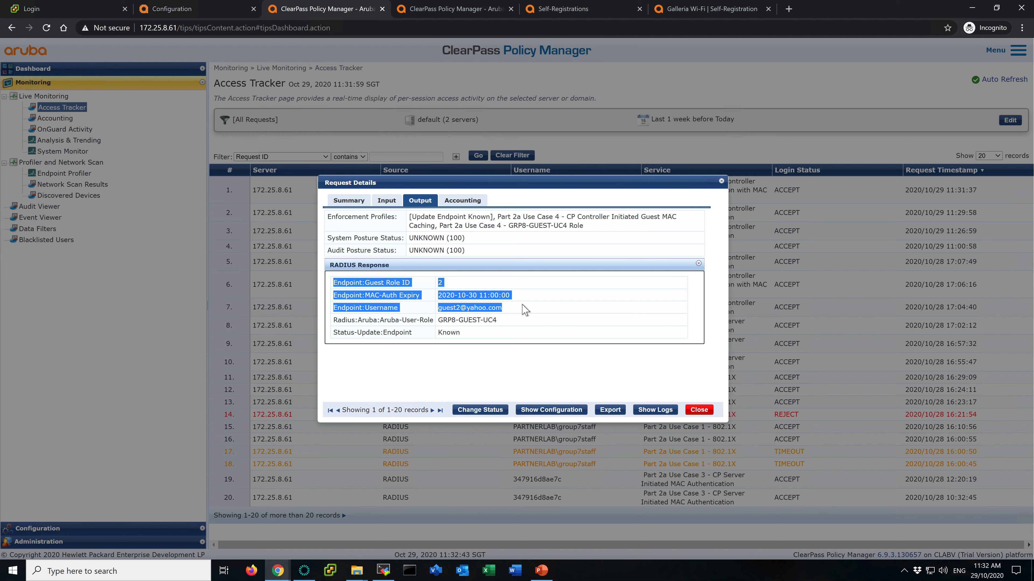
click(524, 310)
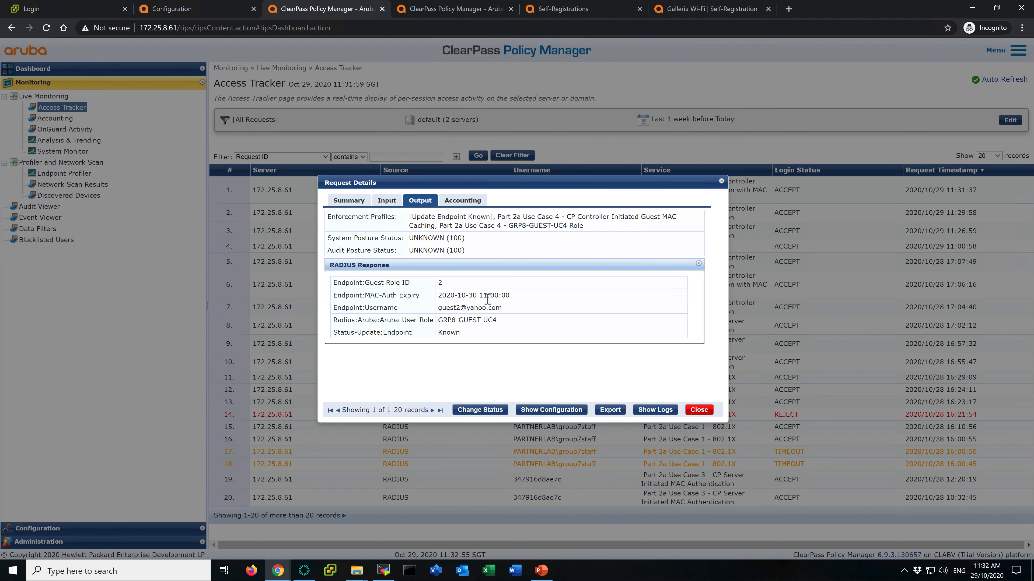
drag(439, 320, 505, 322)
click(506, 324)
drag(442, 225, 586, 234)
drag(438, 320, 504, 323)
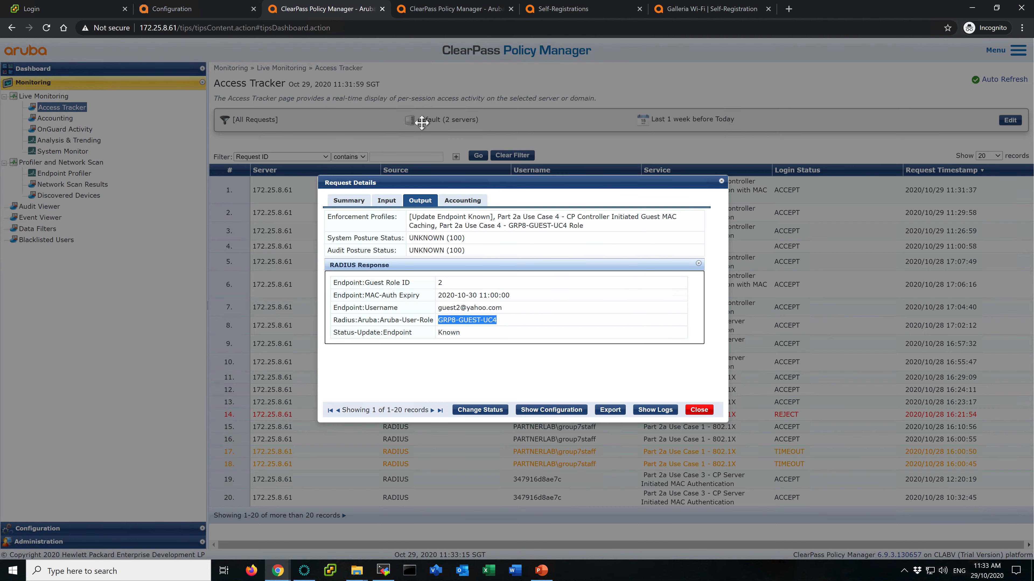
- Open the wireless clients list on the Mobility Master dashboard
click(212, 8)
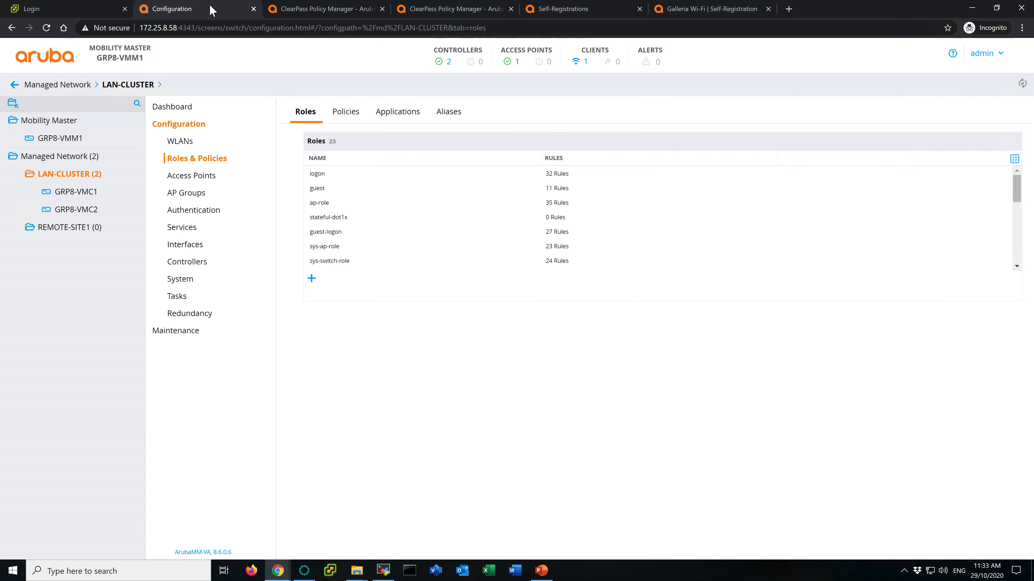
click(586, 62)
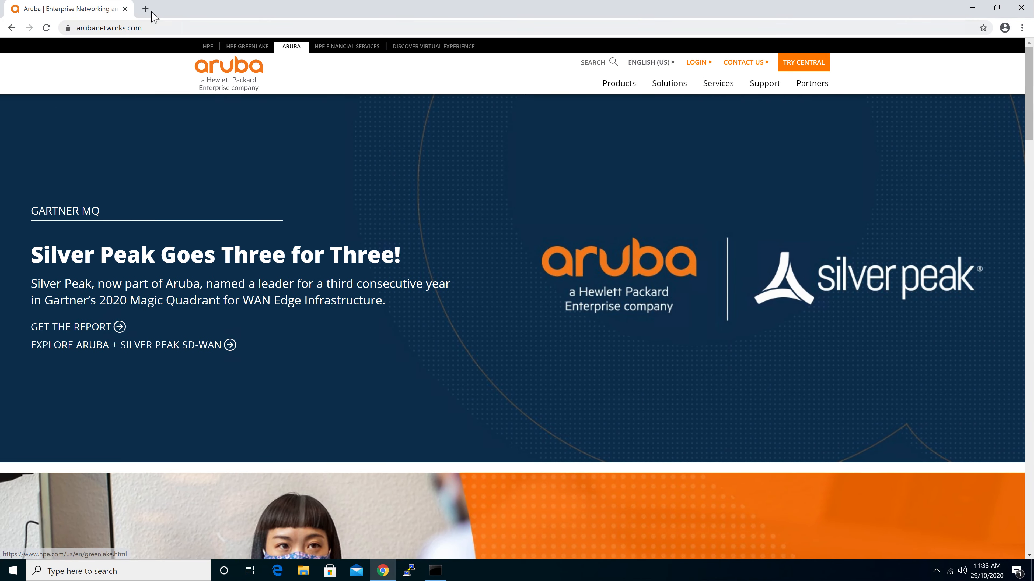
- Browse to yahoo.com in a new tab on the guest client
click(44, 8)
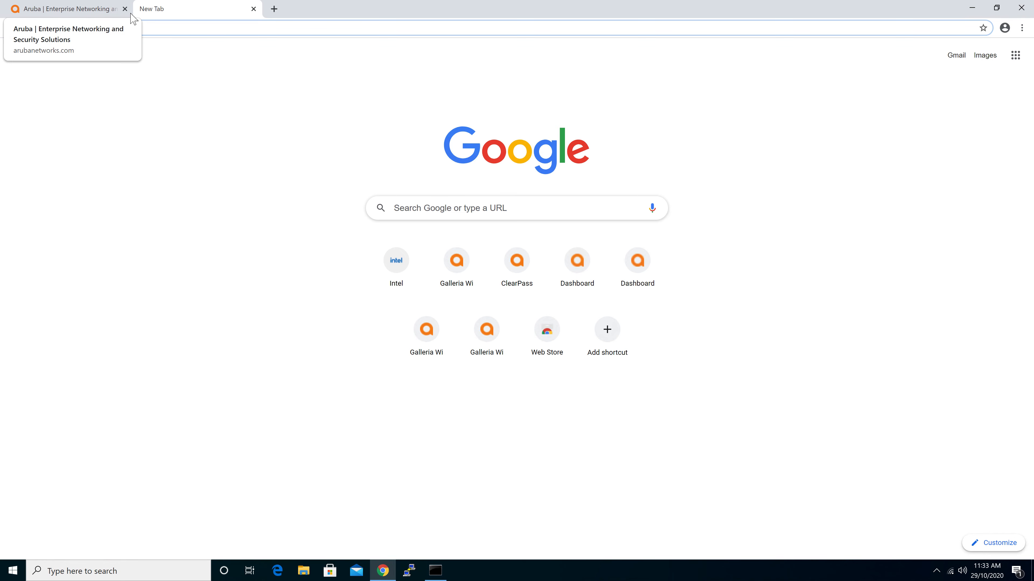
text(yahoo.com)
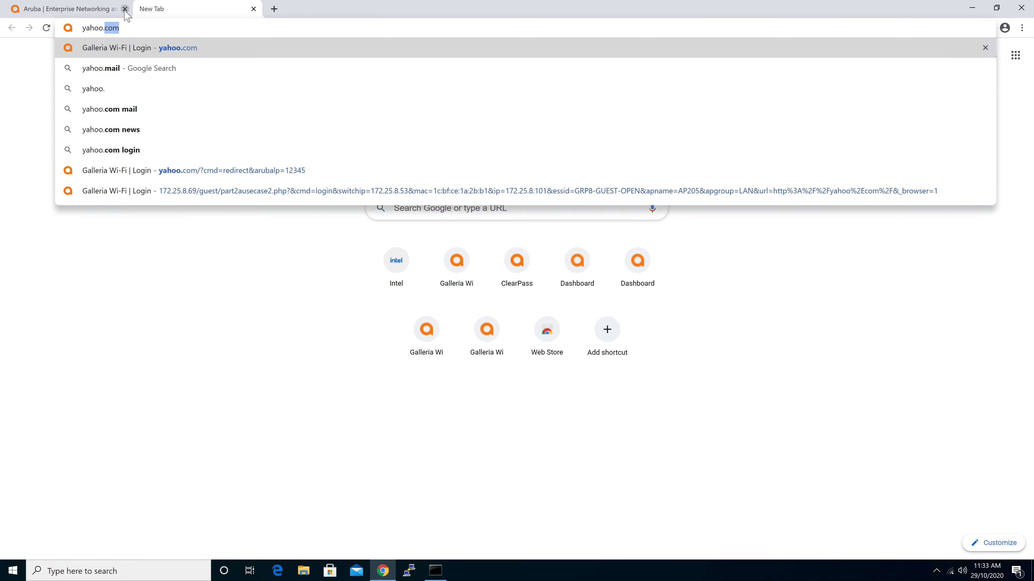
key(Return)
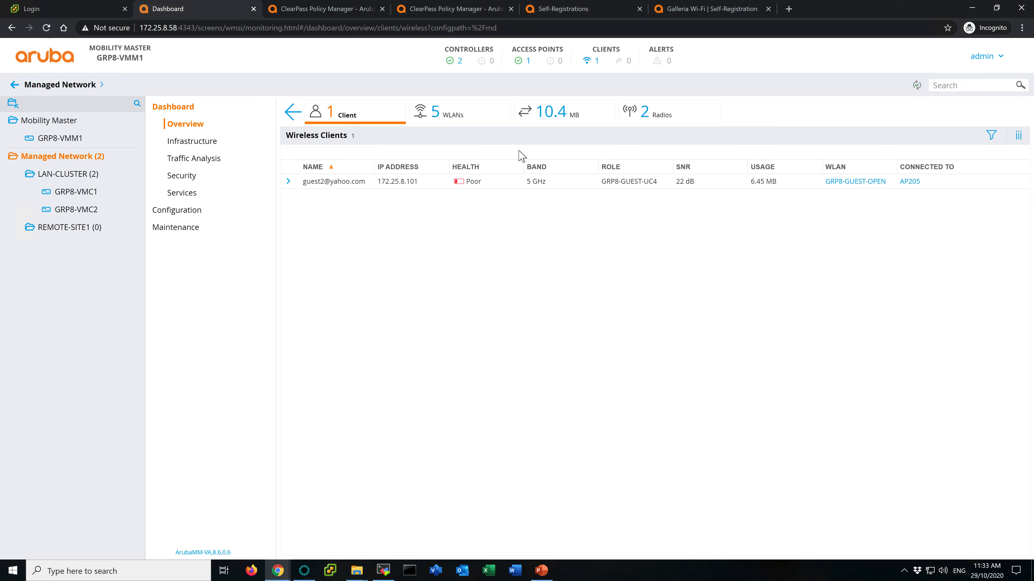
- Check the guest client's role on the dashboard and close the Access Tracker request details
click(564, 11)
click(466, 12)
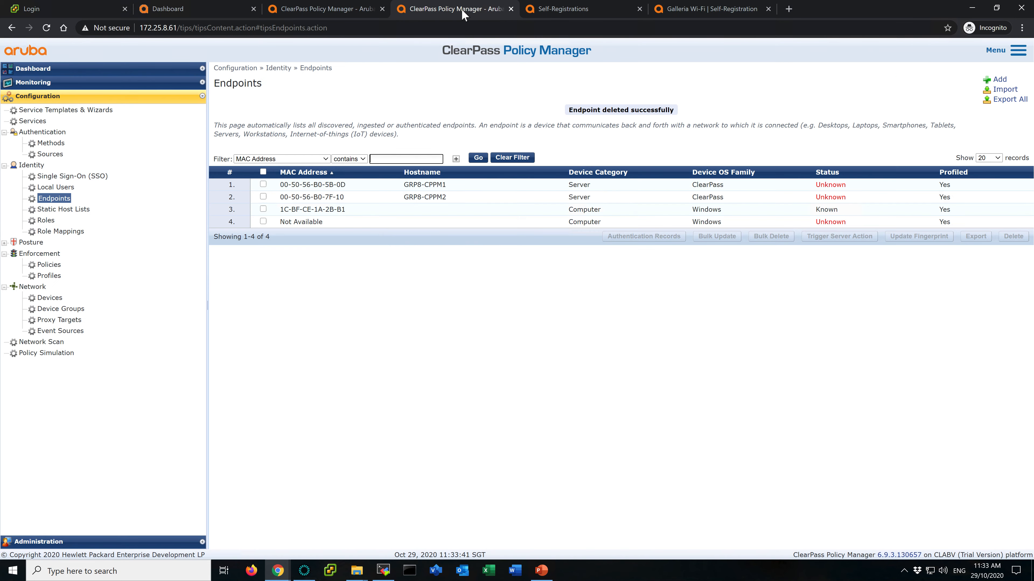
click(338, 9)
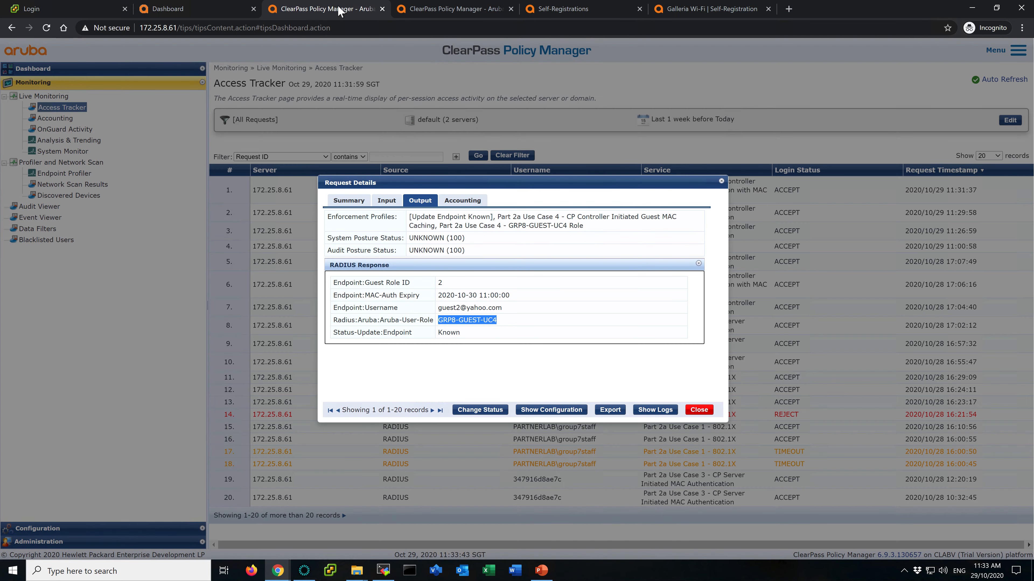
click(699, 410)
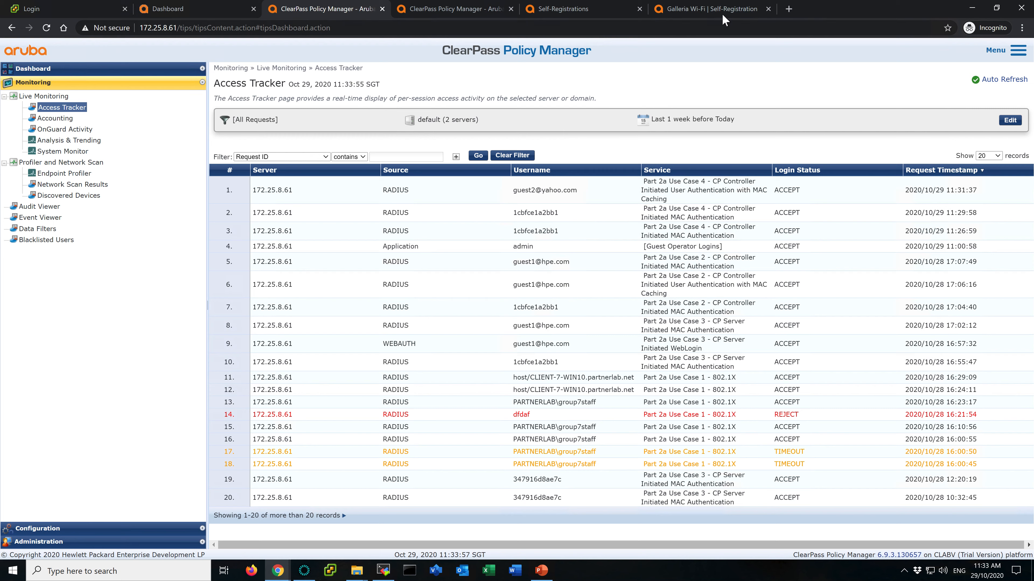
- Enable the visitor_phone field in the part2ausecase4 self-registration form
click(693, 10)
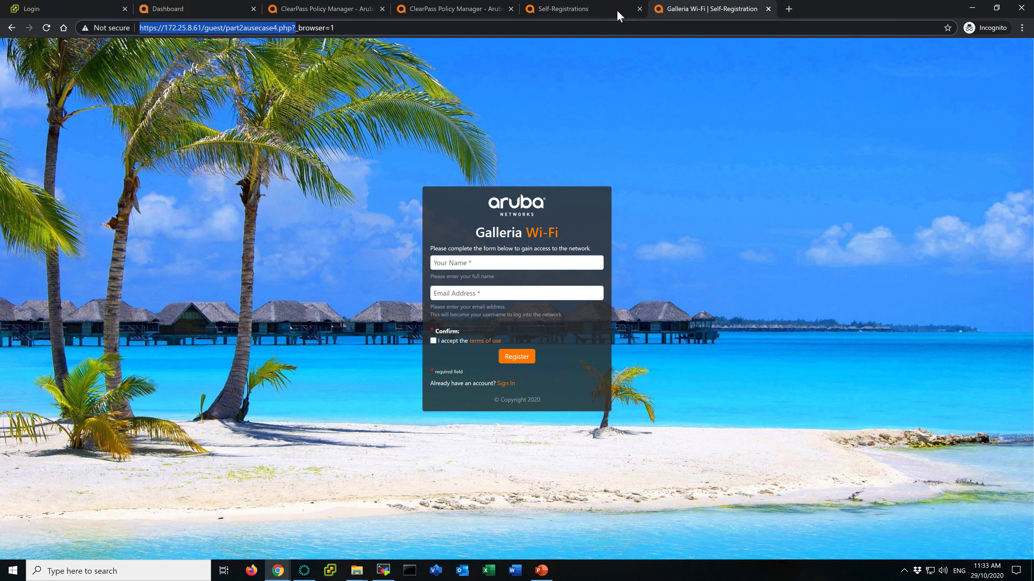
click(606, 13)
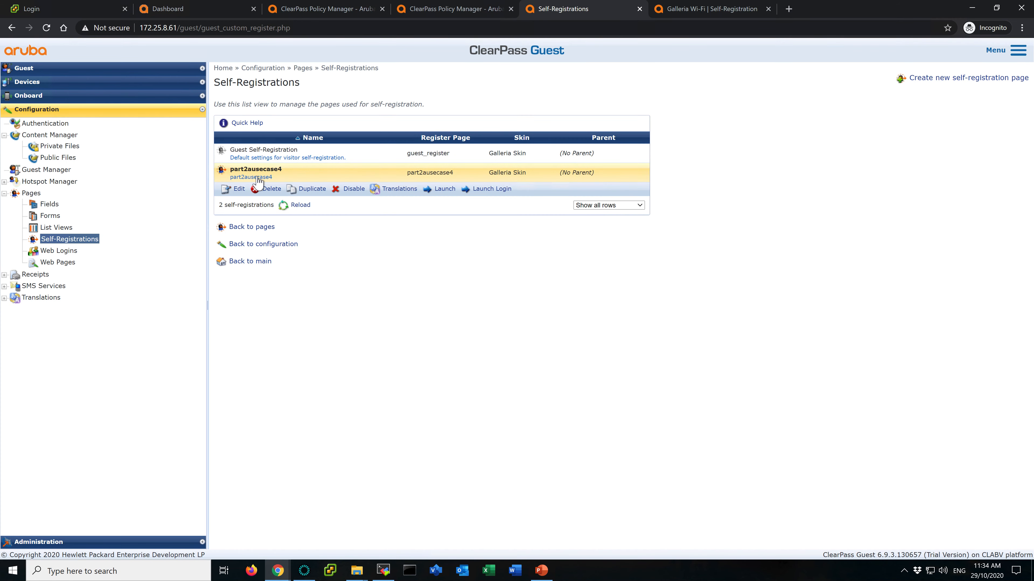
click(239, 190)
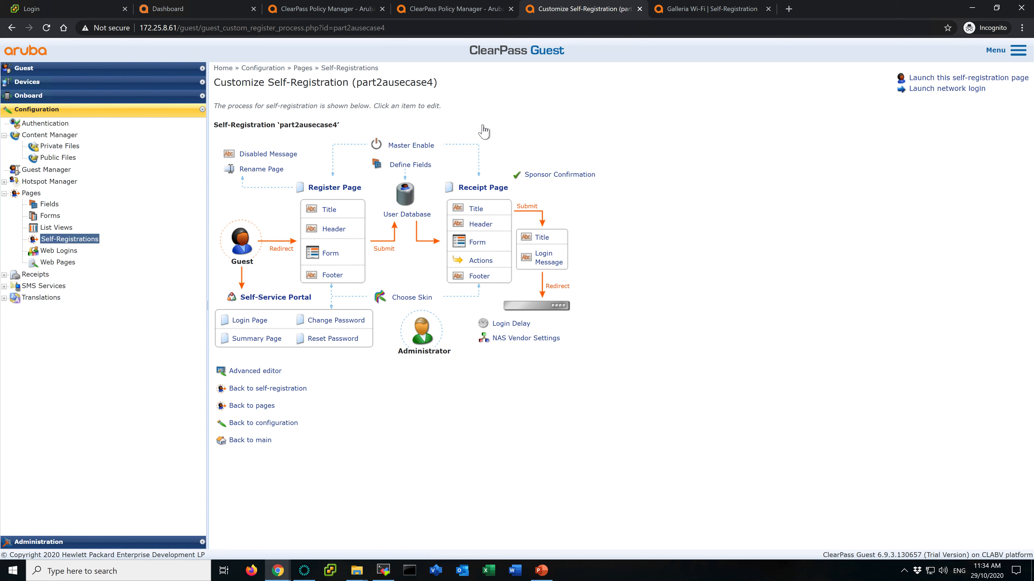
click(690, 11)
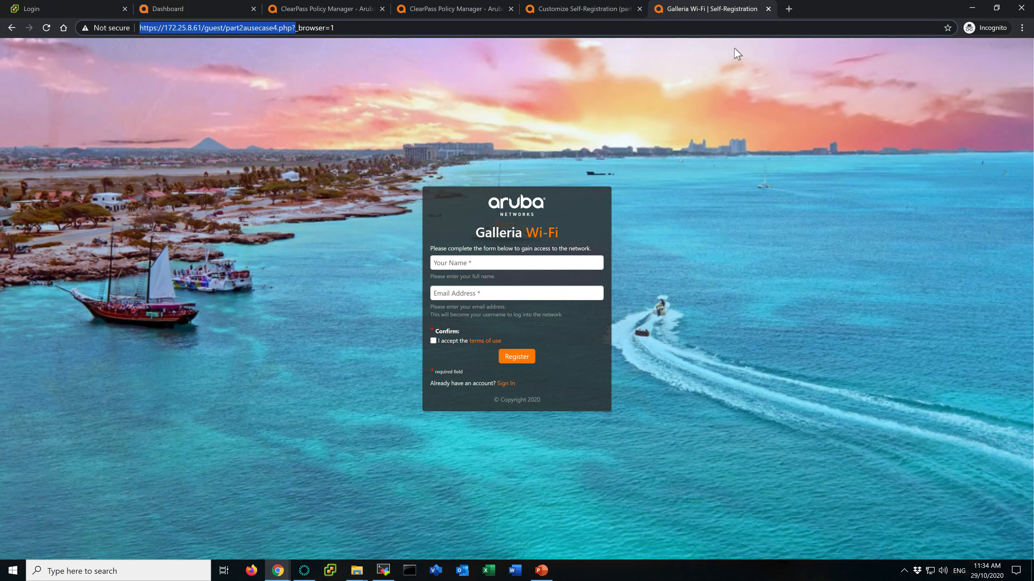
click(572, 13)
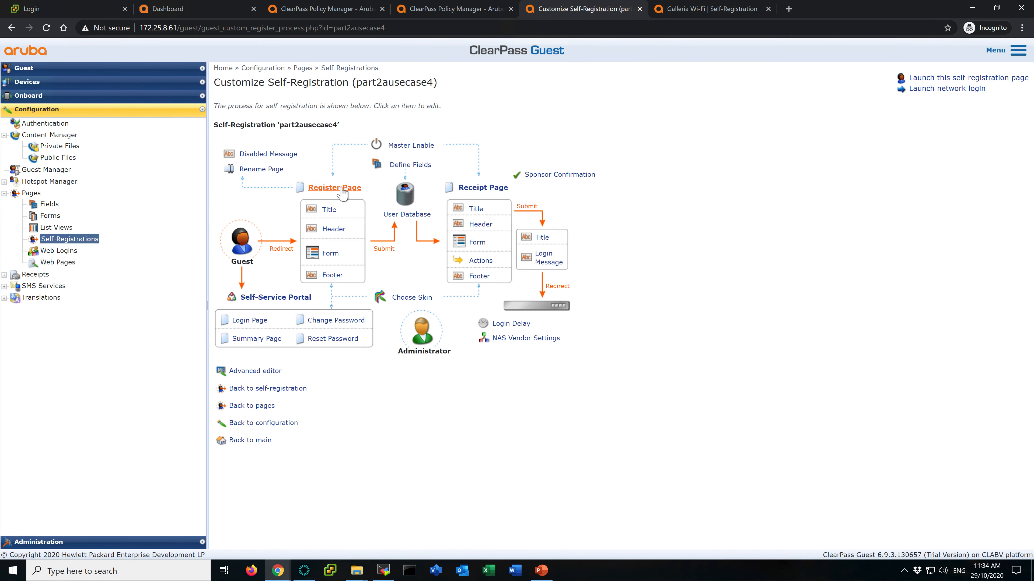
click(330, 256)
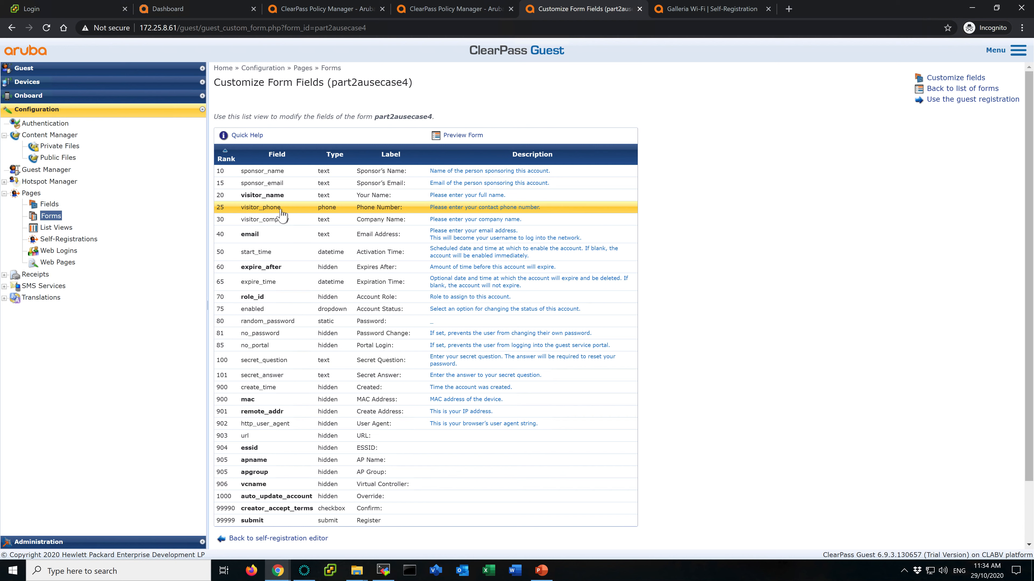
click(301, 210)
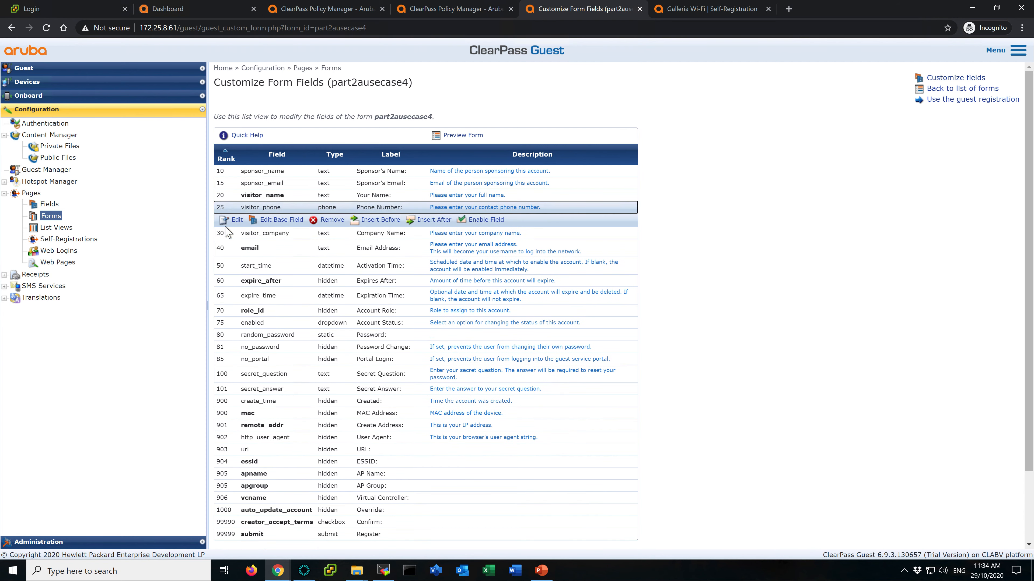
click(486, 219)
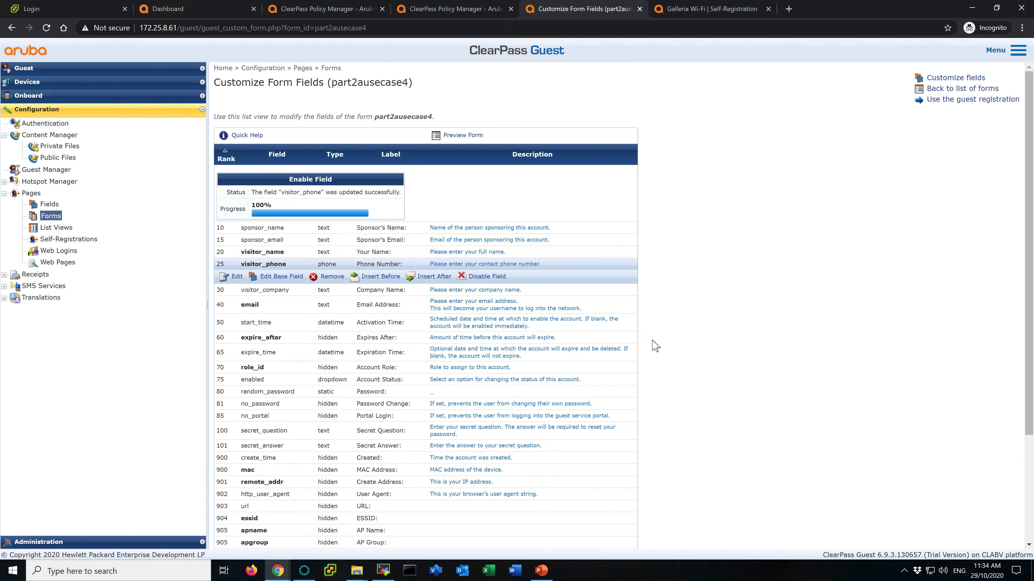
- Reload the Galleria Wi-Fi registration page to preview the added phone number field
scroll(657, 350, down, 3)
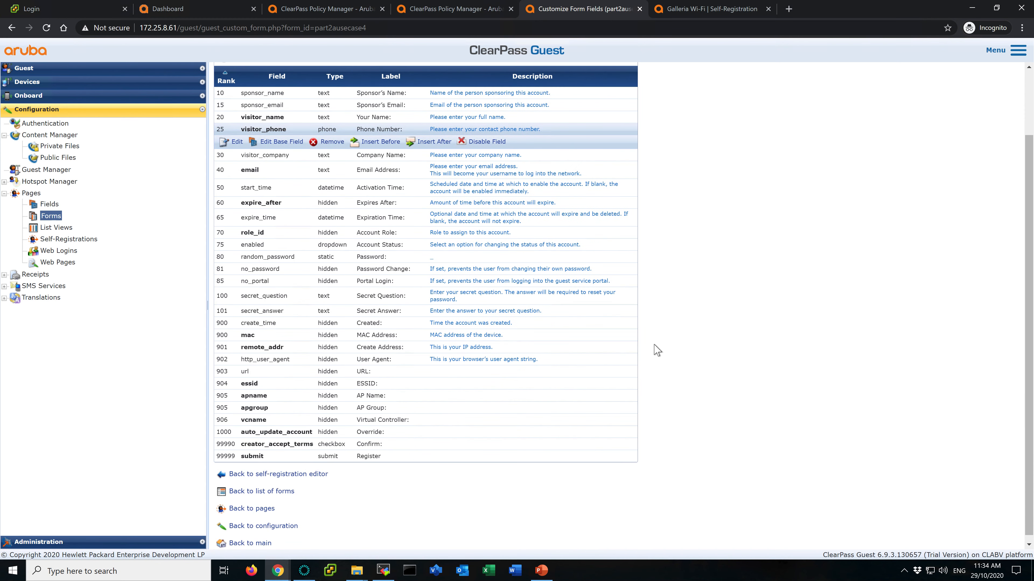
scroll(656, 350, up, 2)
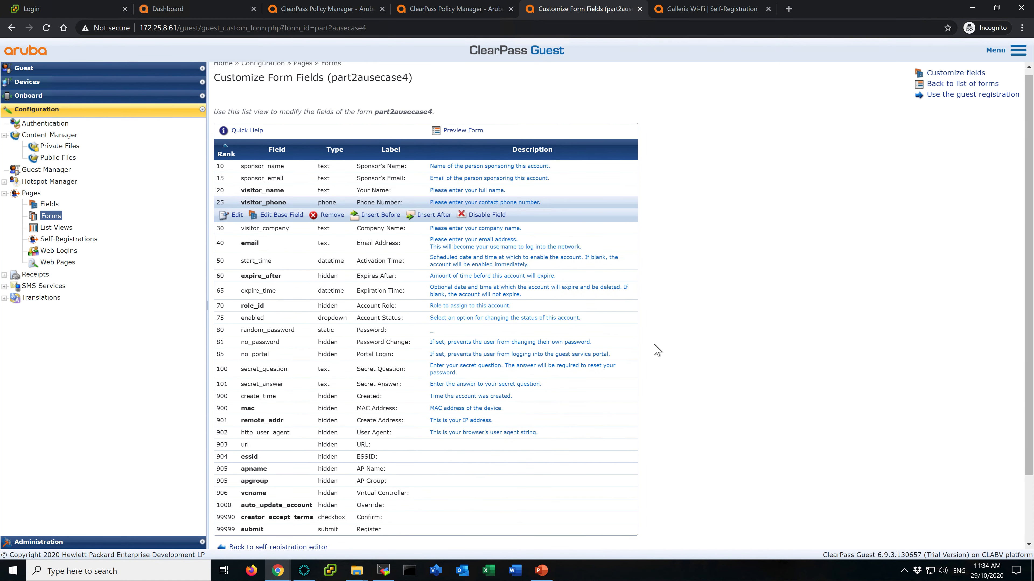
scroll(653, 351, down, 1)
click(459, 100)
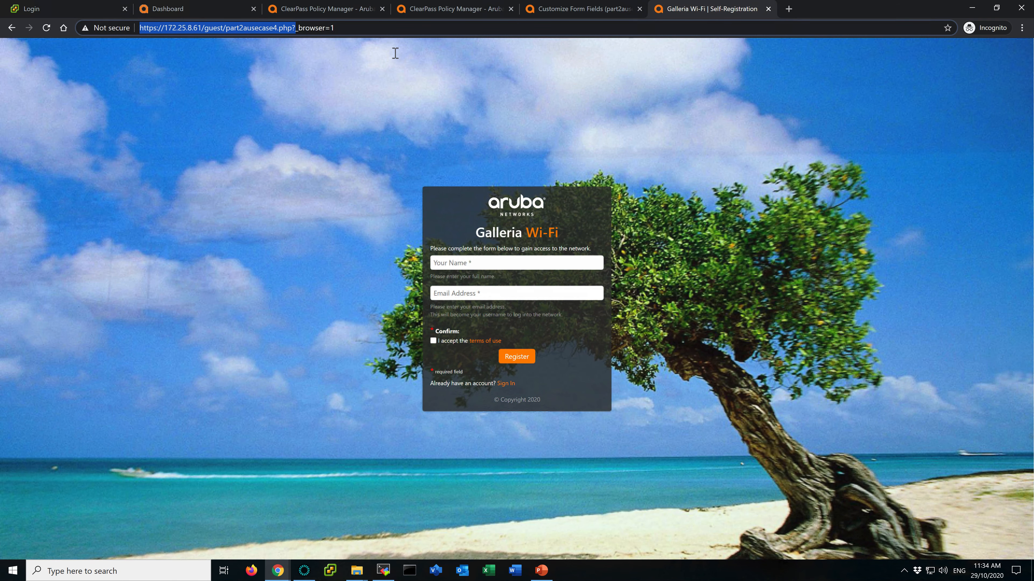
click(46, 28)
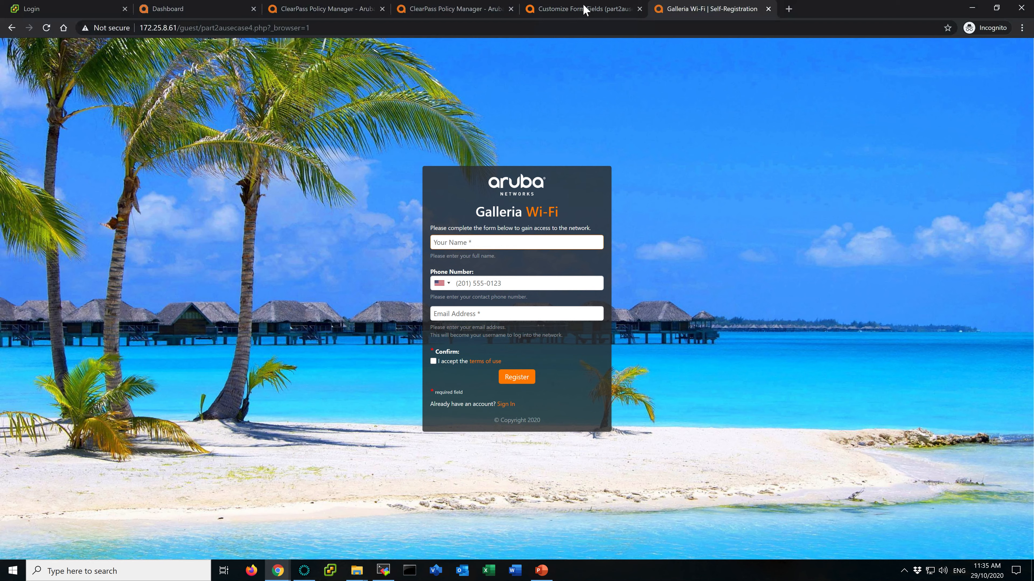
- Set the expire_after field's initial value to 12 in the part2ausecase4 form and save the changes
click(585, 8)
click(729, 258)
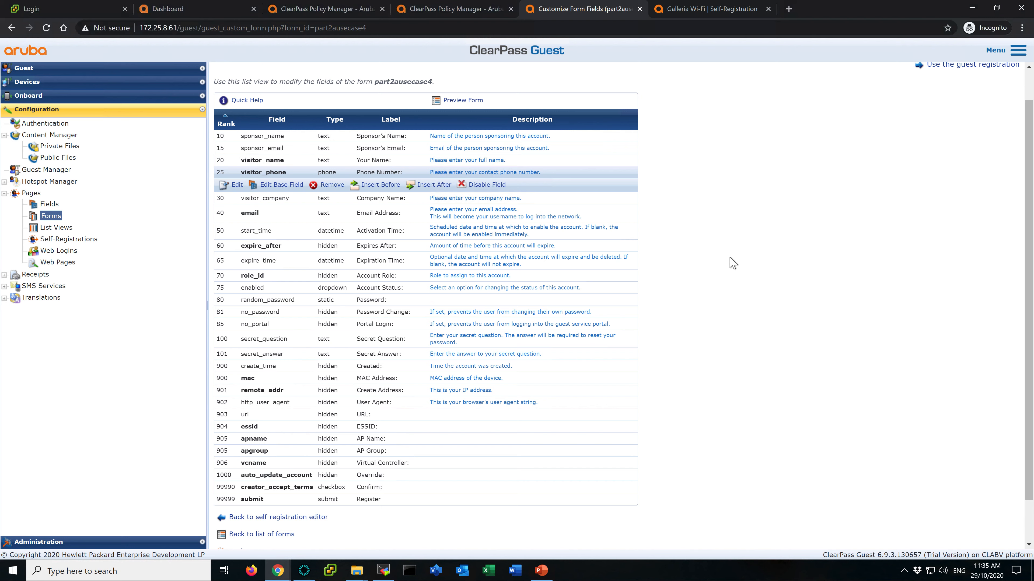
click(292, 251)
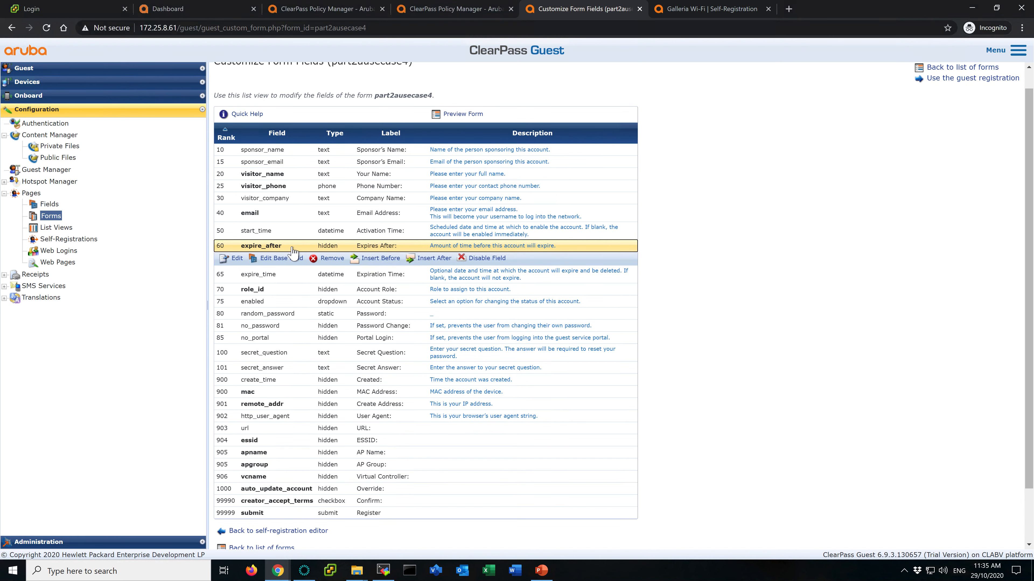
click(236, 259)
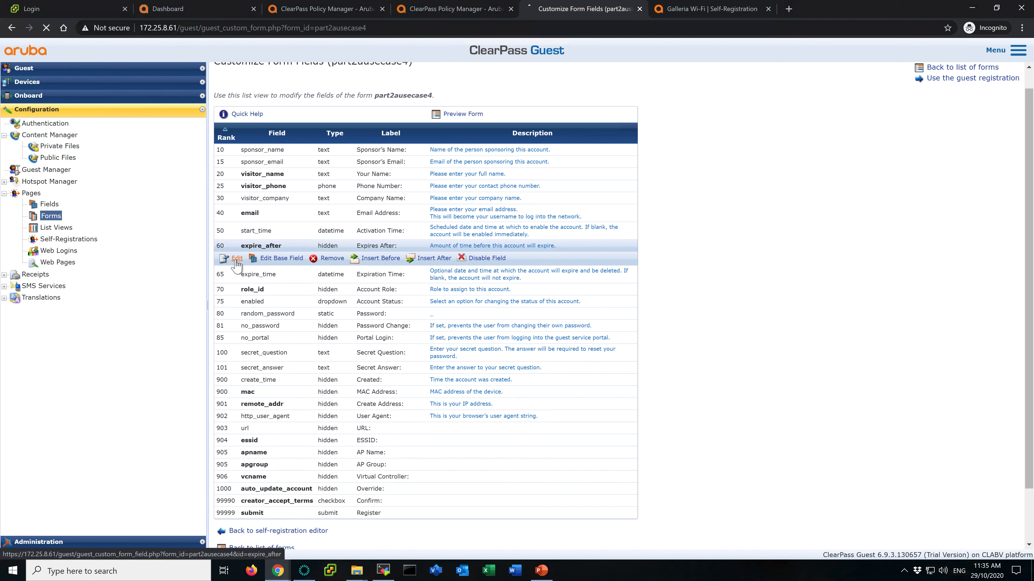
click(578, 299)
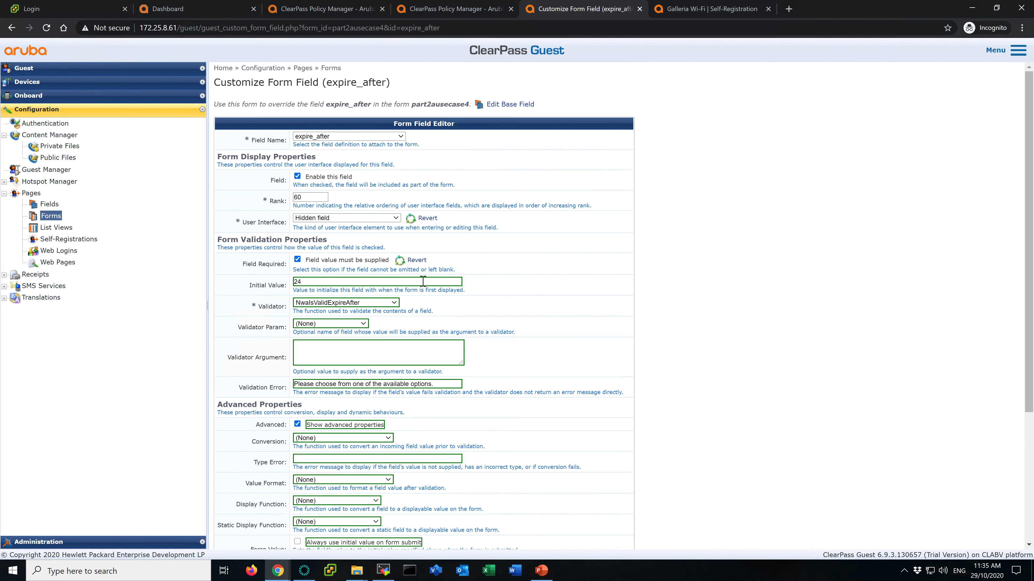
scroll(484, 300, down, 1)
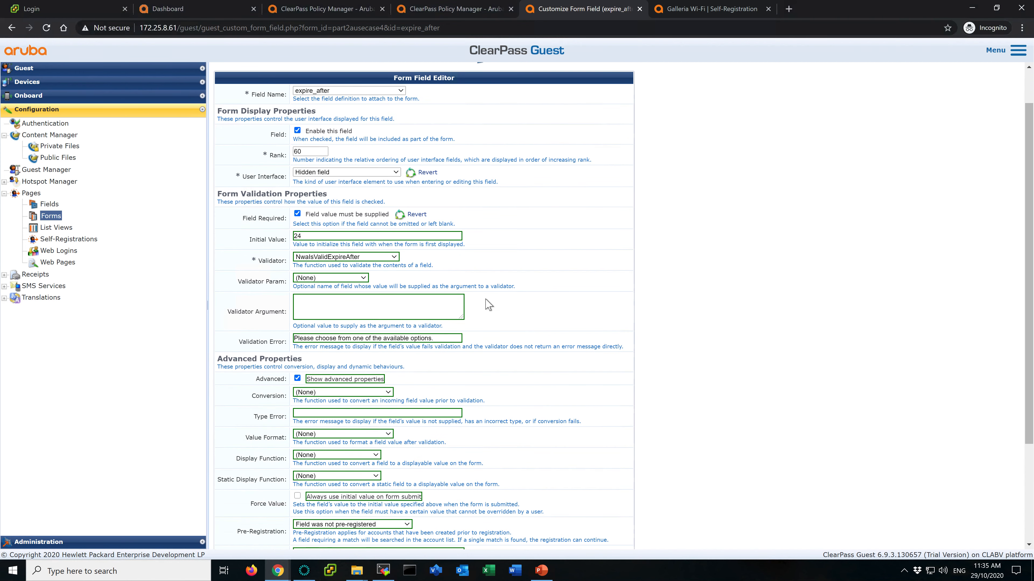
scroll(489, 305, up, 1)
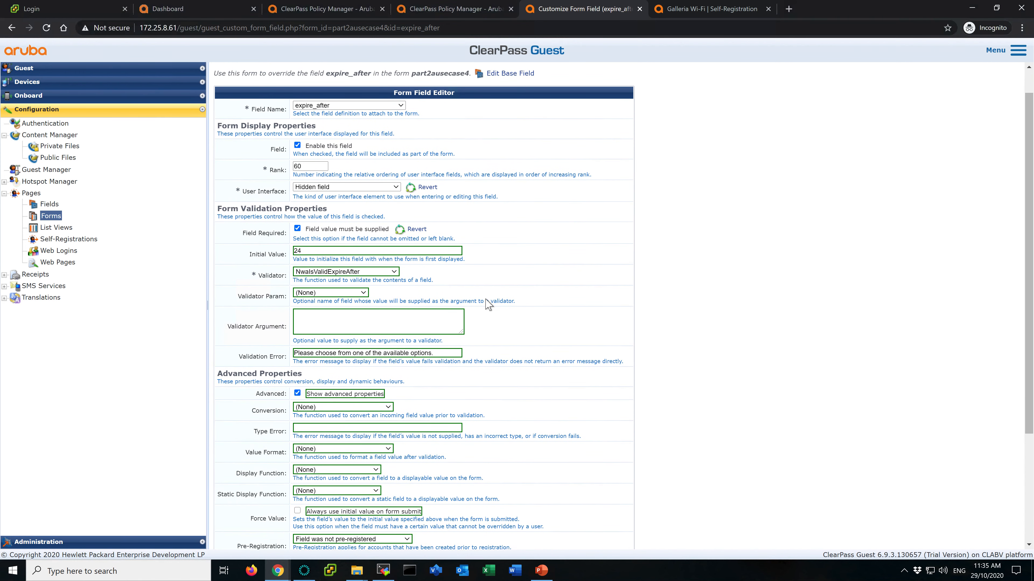
click(442, 254)
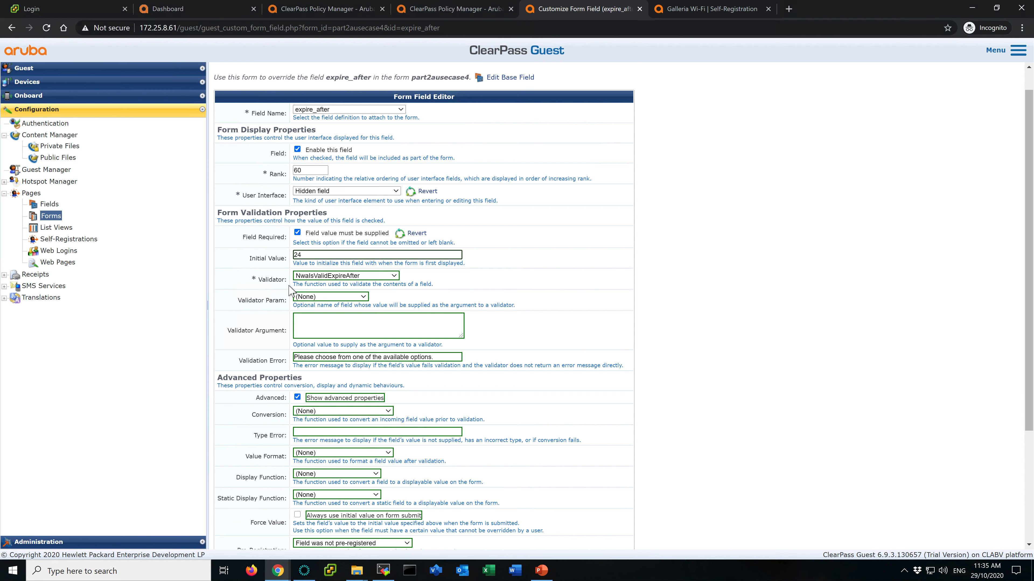
click(326, 256)
click(254, 257)
key(BackSpace)
key(BackSpace)
text(12)
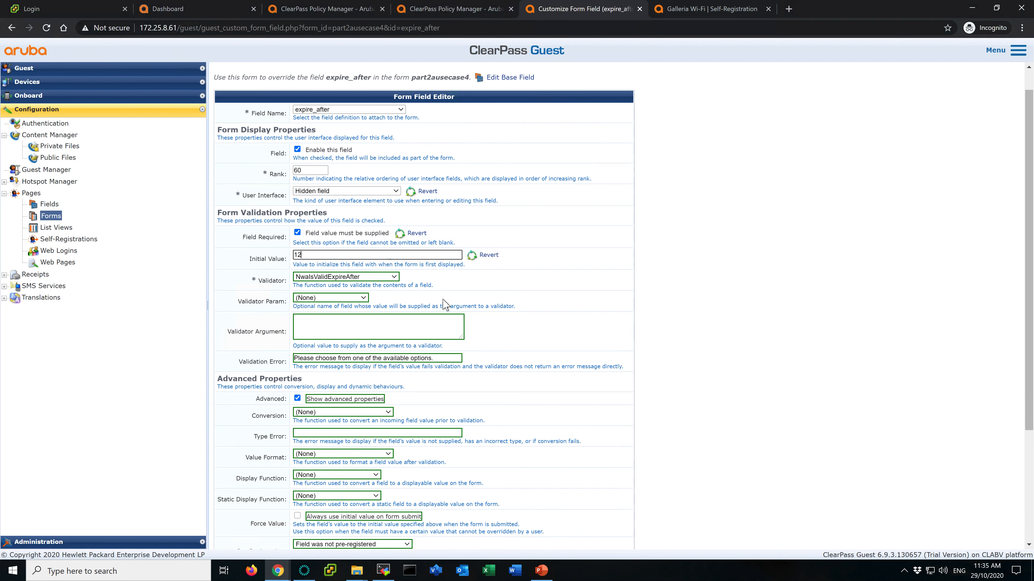
click(565, 293)
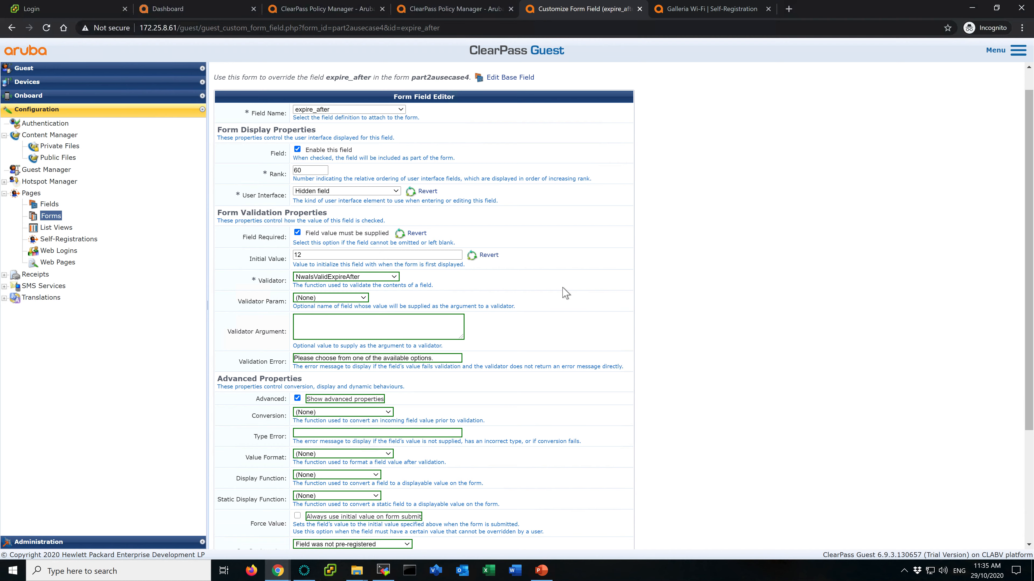
scroll(565, 292, down, 4)
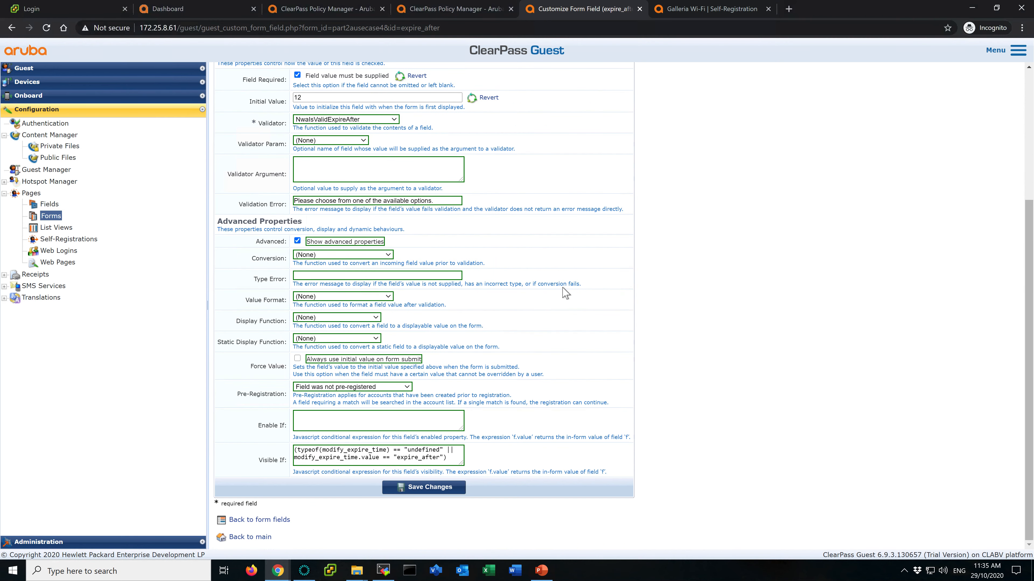
click(426, 490)
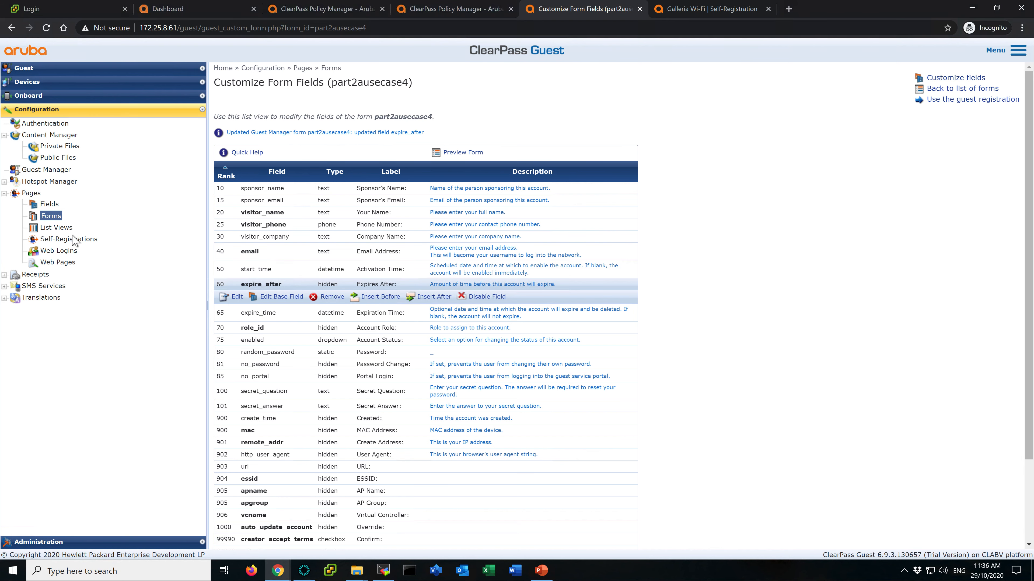
- Open the part2ausecase4 self-registration and preview its receipt page form
click(71, 243)
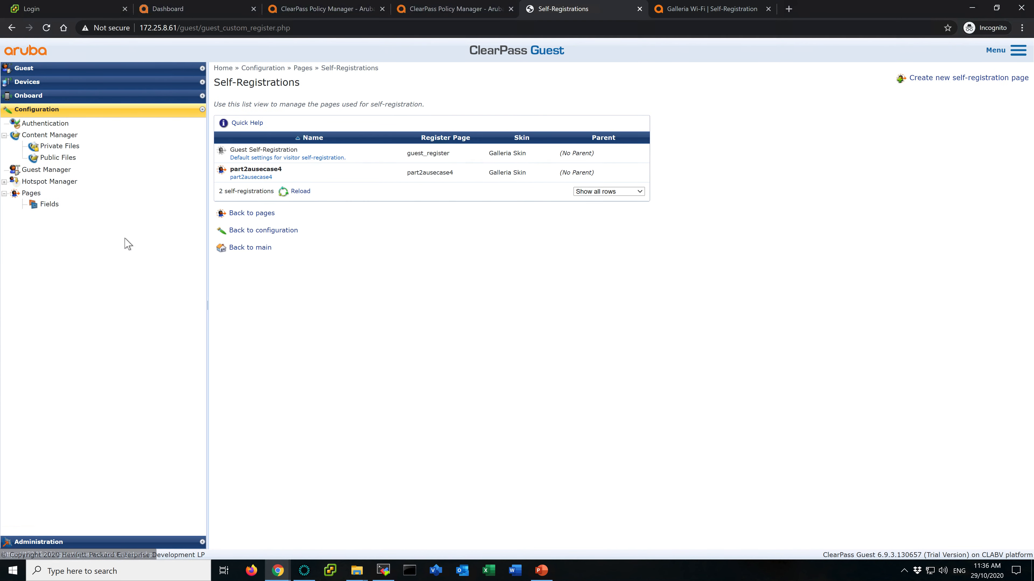
click(297, 175)
click(238, 189)
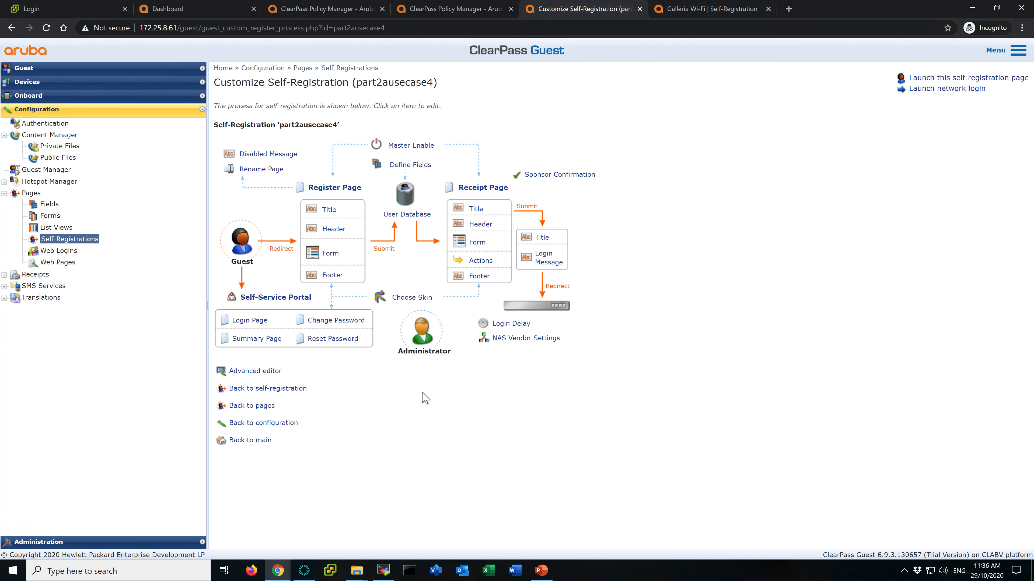
click(477, 243)
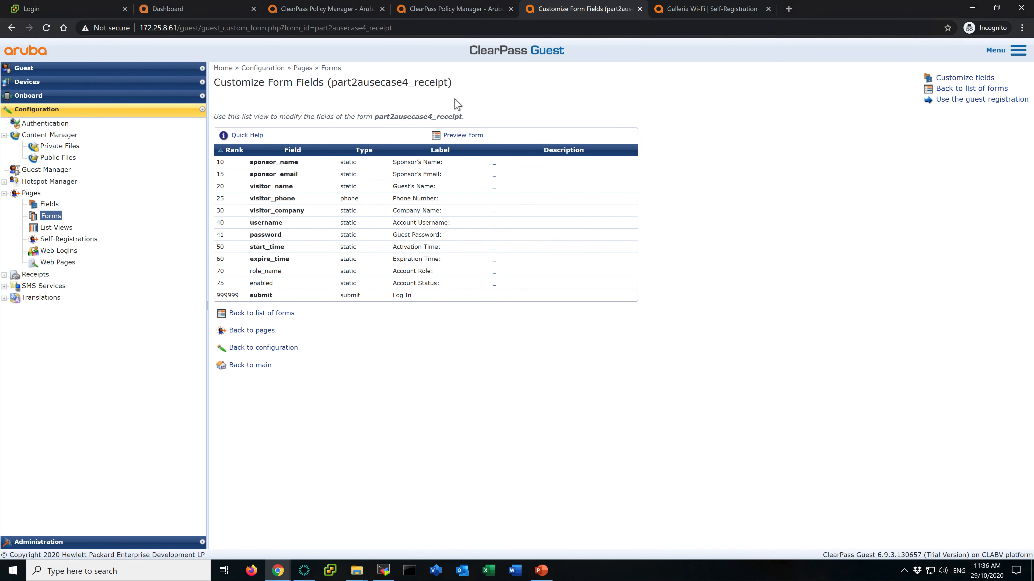
click(454, 135)
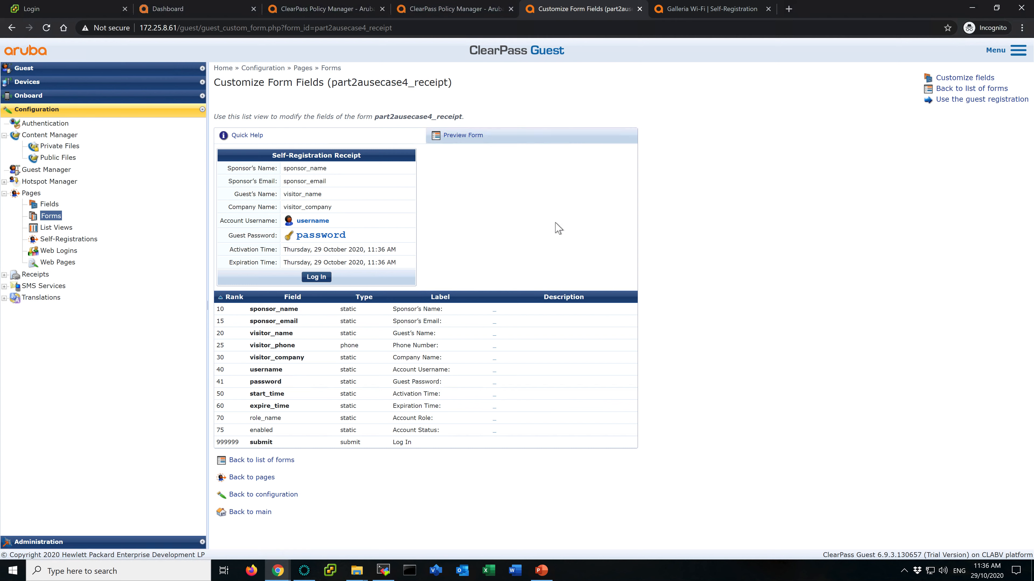
click(722, 179)
- Inspect the attributes of endpoint 1C-BF-CE-1A-2B-B1 without changing them
click(343, 13)
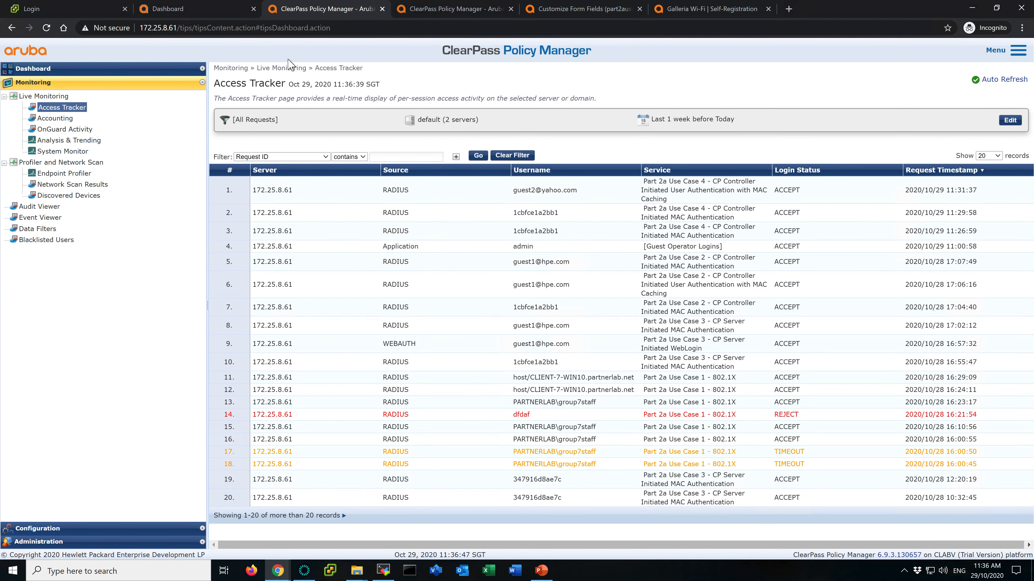
click(446, 13)
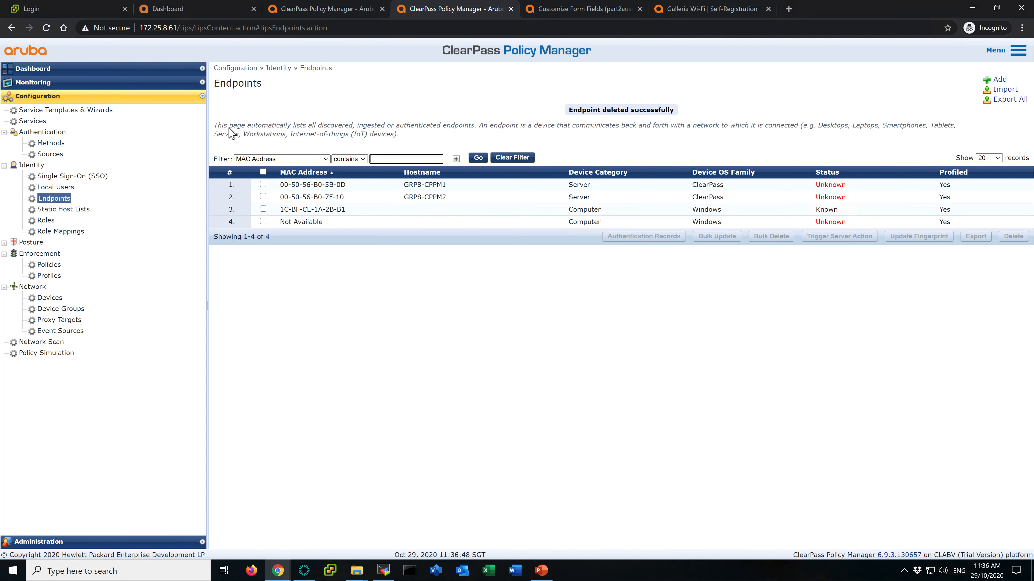
click(308, 212)
click(392, 199)
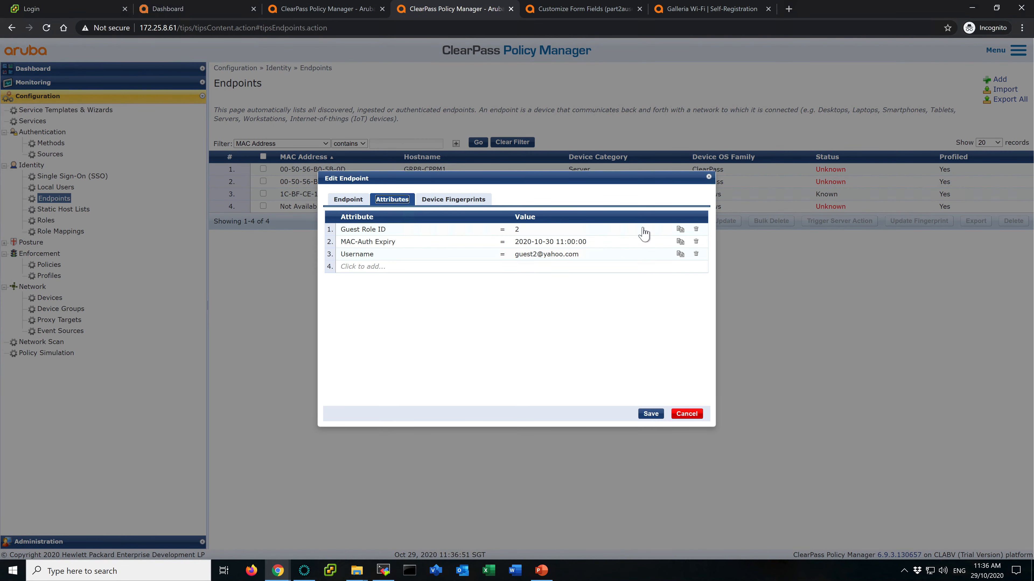
key(Escape)
- Terminate the guest client's session with a RADIUS CoA from the latest Access Tracker request
click(346, 10)
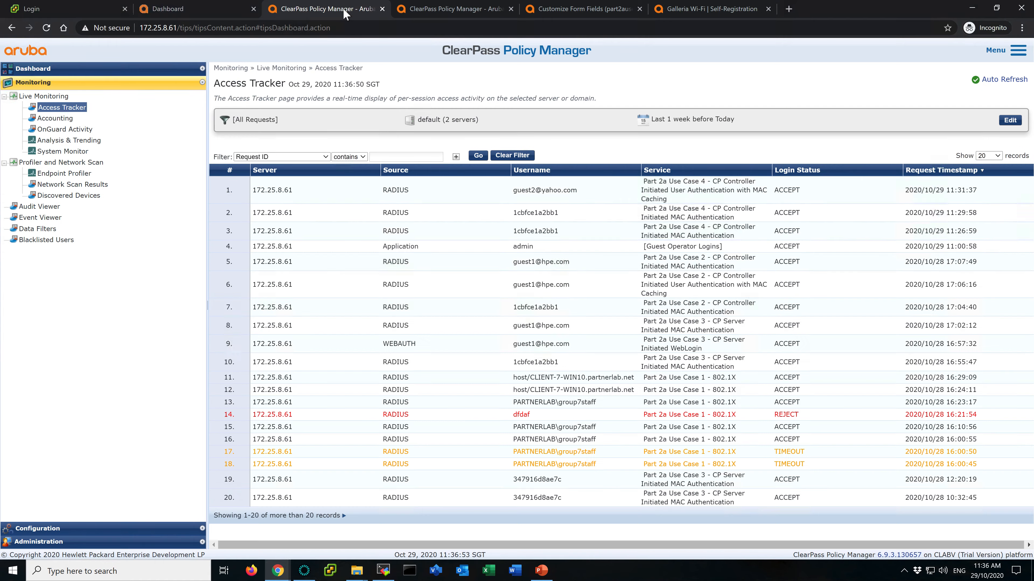
click(460, 192)
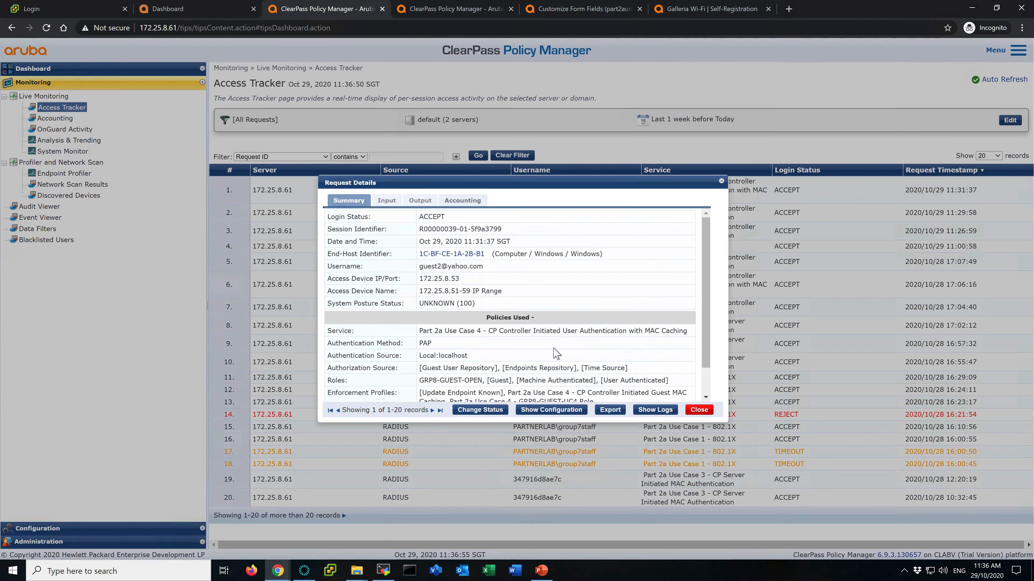
click(472, 411)
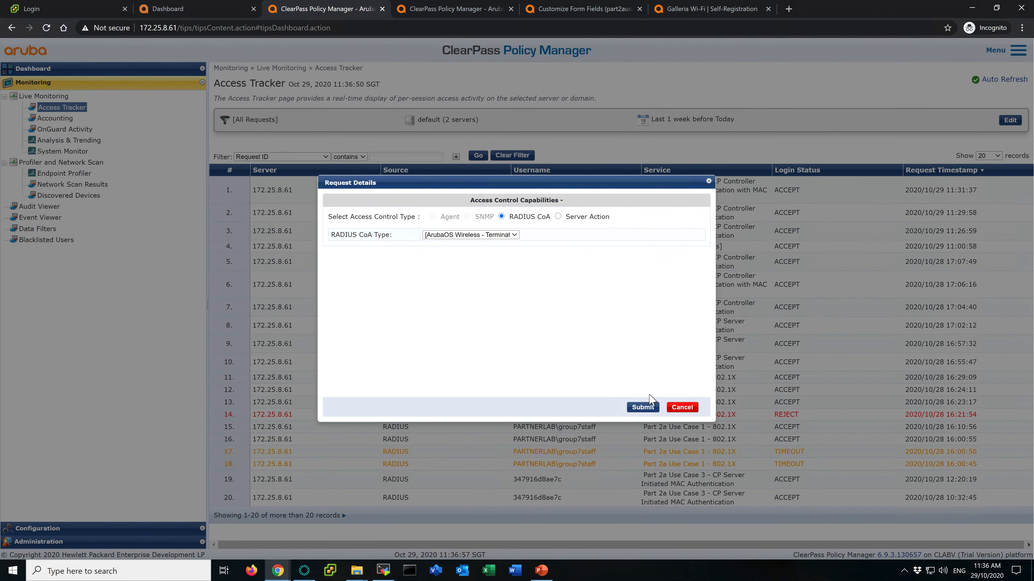
click(647, 408)
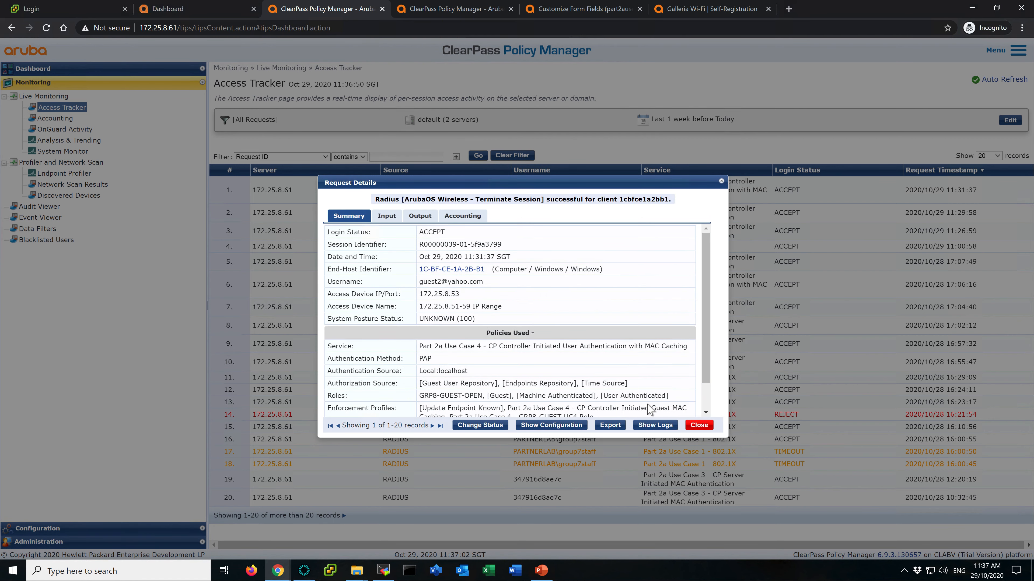
click(699, 425)
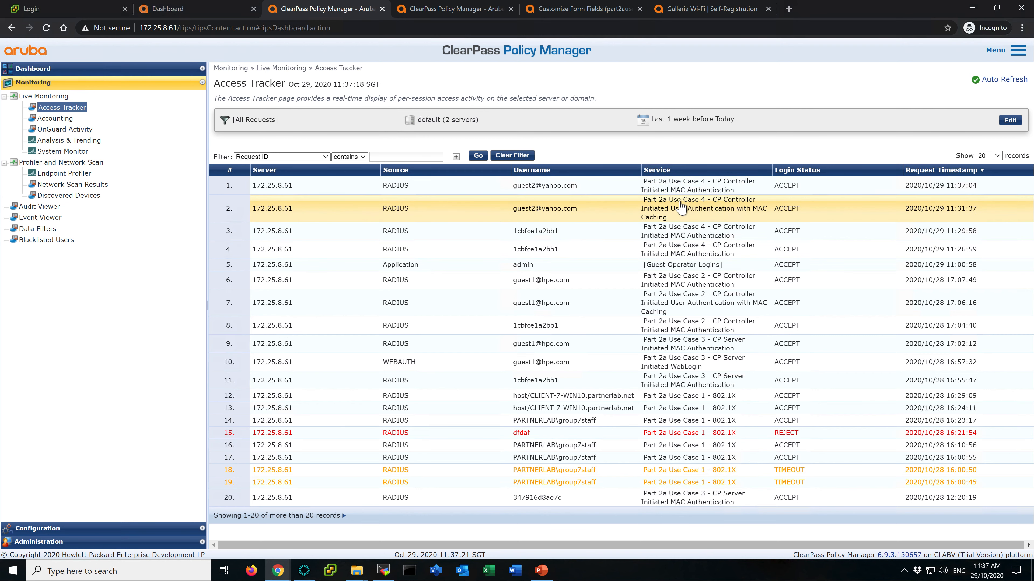
- Examine the new MAC authentication request's roles and RADIUS response output for the guest client
click(700, 187)
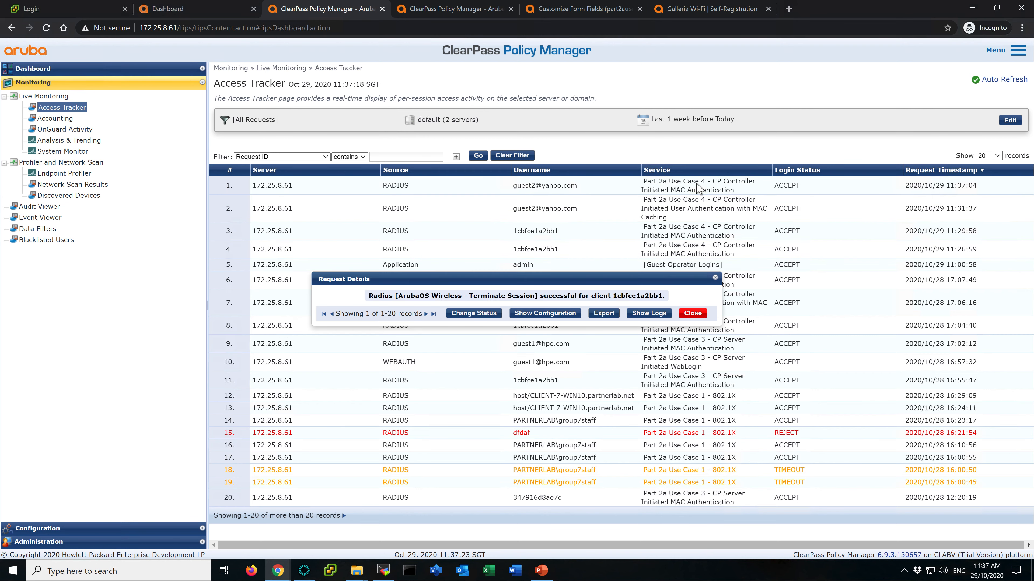
drag(516, 380, 565, 384)
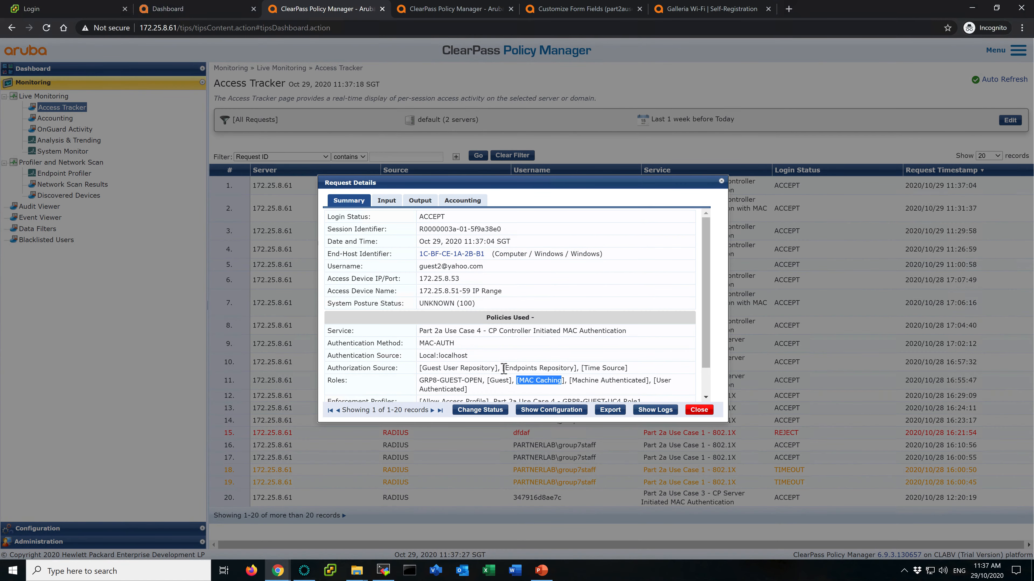
click(420, 200)
click(455, 258)
drag(438, 274, 505, 278)
click(506, 279)
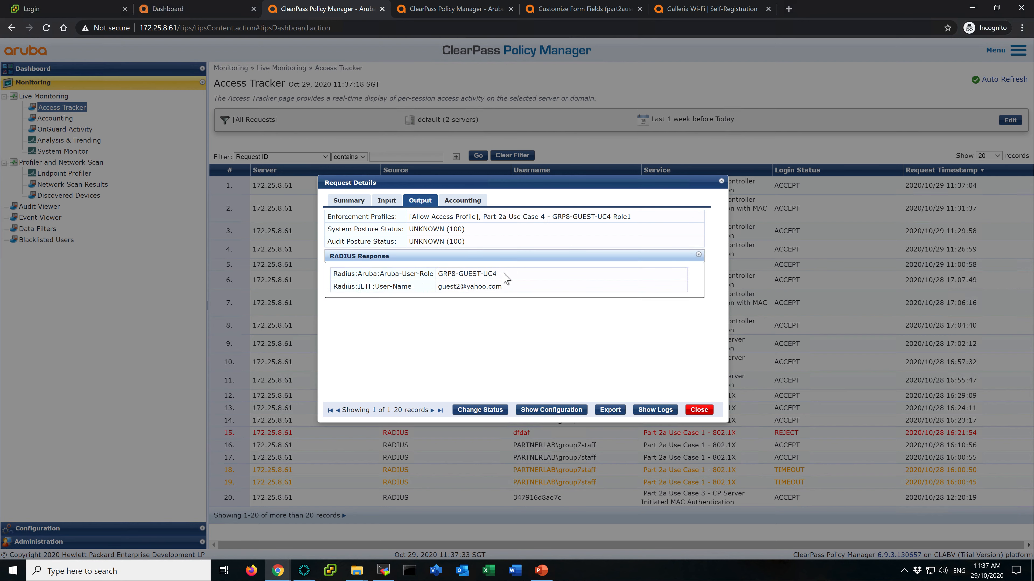
drag(439, 286, 509, 288)
click(700, 411)
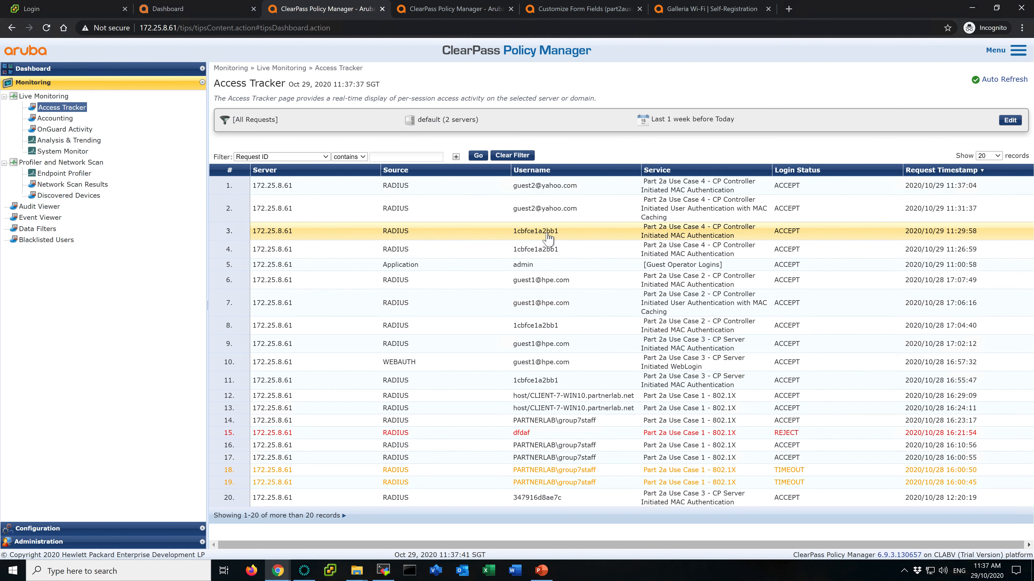
- Compare the authentication methods of the user authentication and MAC authentication requests
click(565, 189)
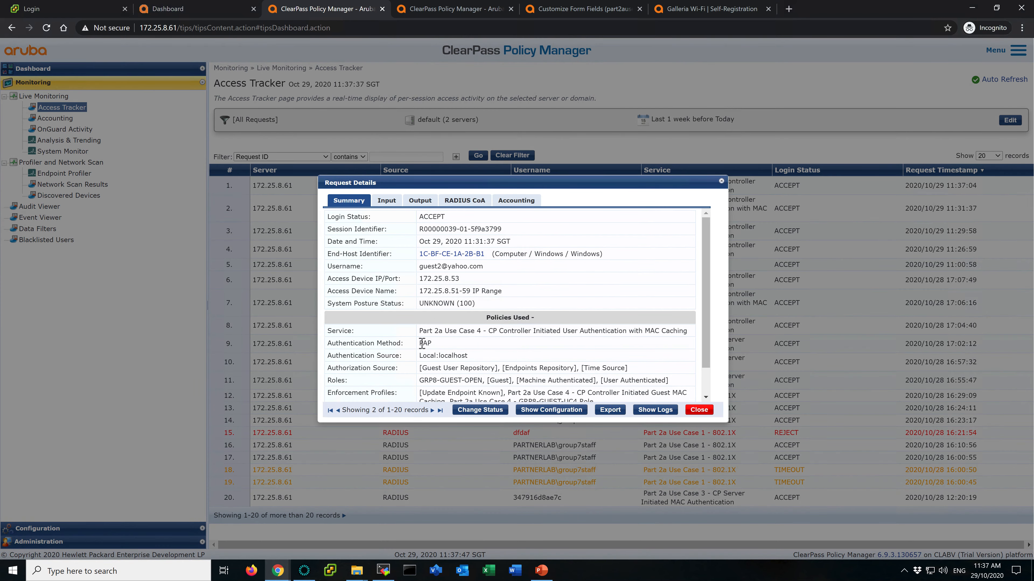
drag(420, 342, 440, 343)
click(450, 343)
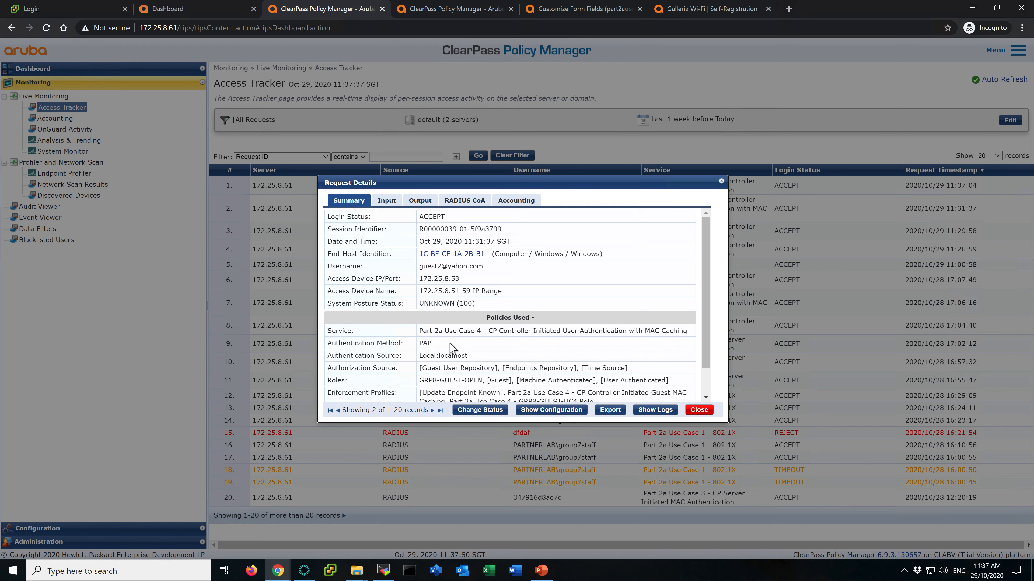
click(699, 412)
click(561, 188)
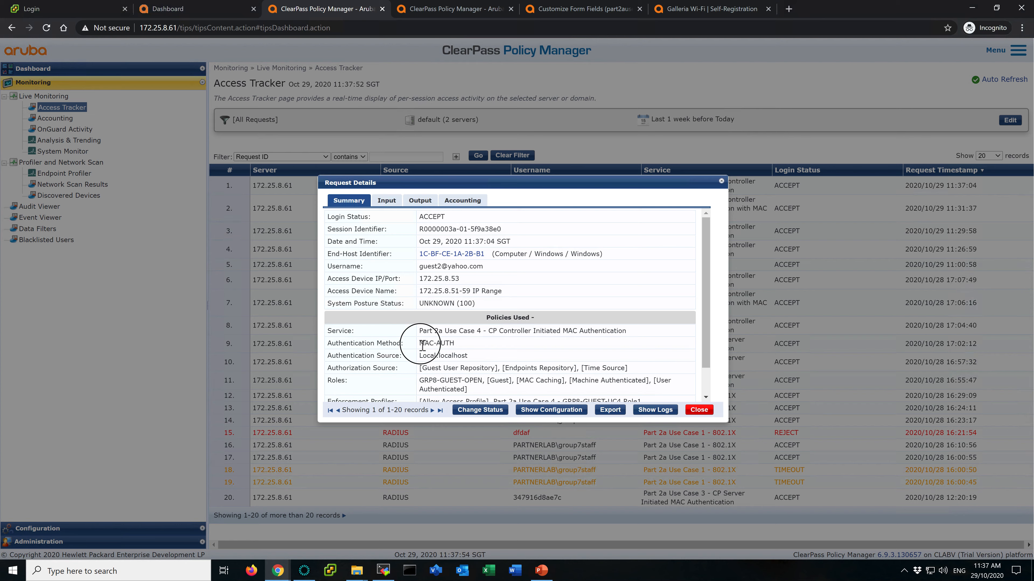
drag(419, 343, 454, 343)
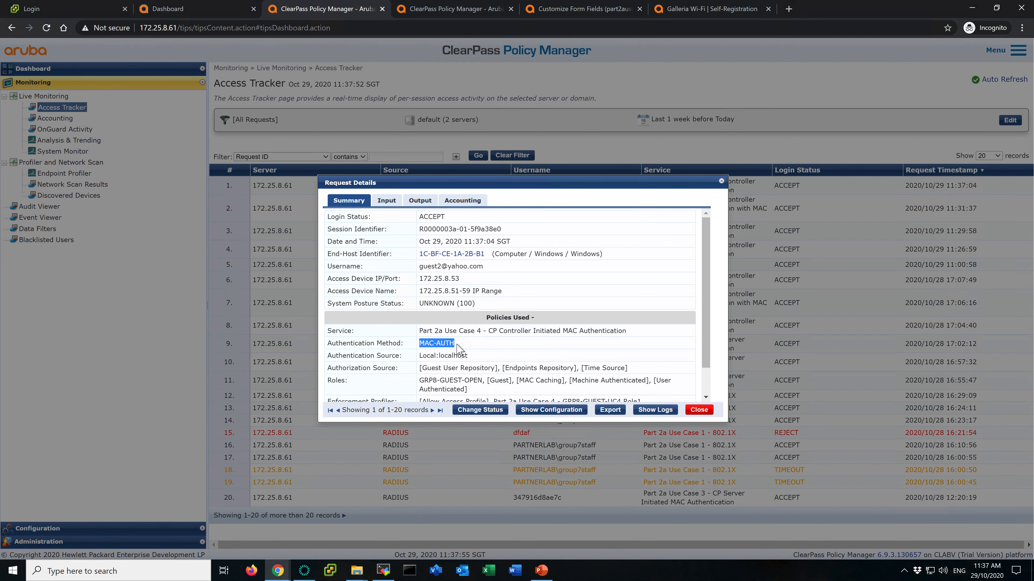
click(458, 348)
click(703, 416)
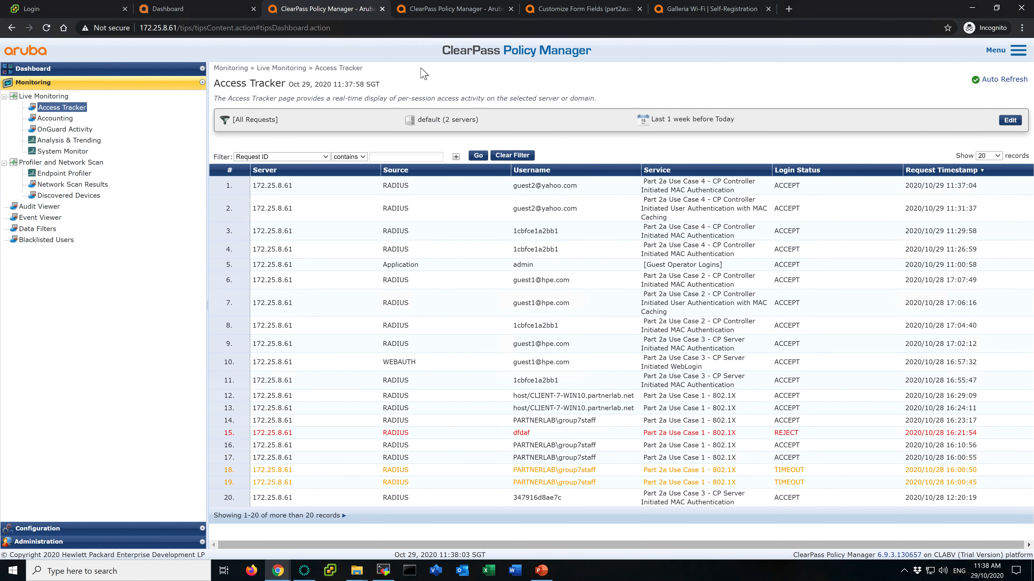
- Delete all attributes from endpoint 1C-BF-CE-1A-2B-B1 and save the endpoint
click(451, 15)
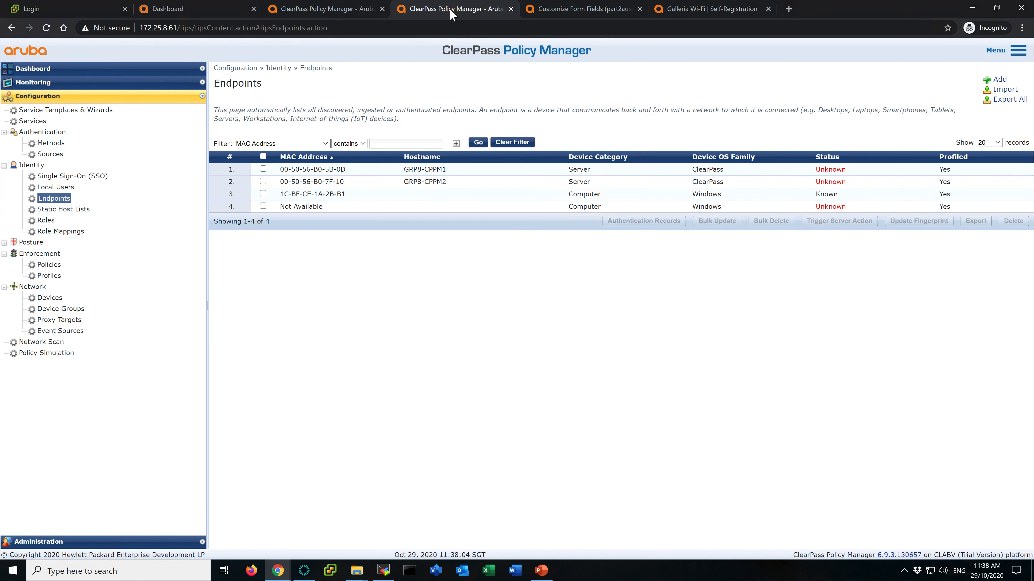
click(332, 198)
click(391, 199)
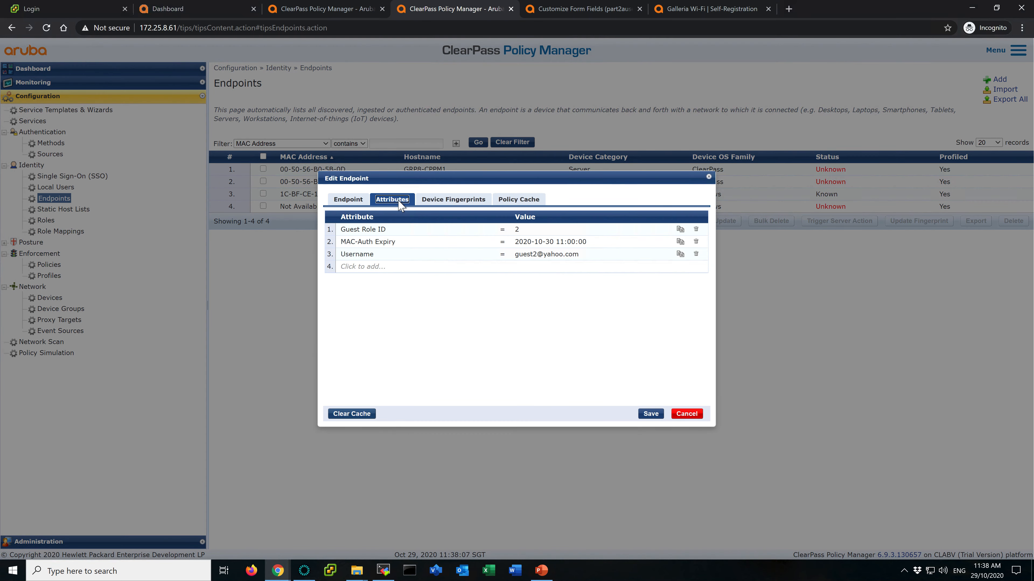
click(695, 230)
click(695, 230)
click(696, 229)
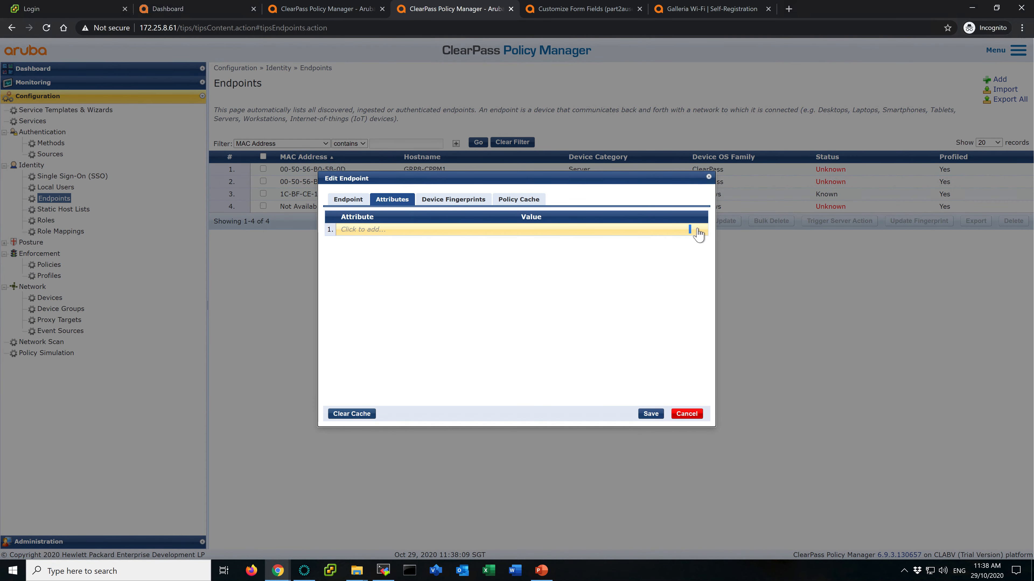
click(650, 413)
click(344, 14)
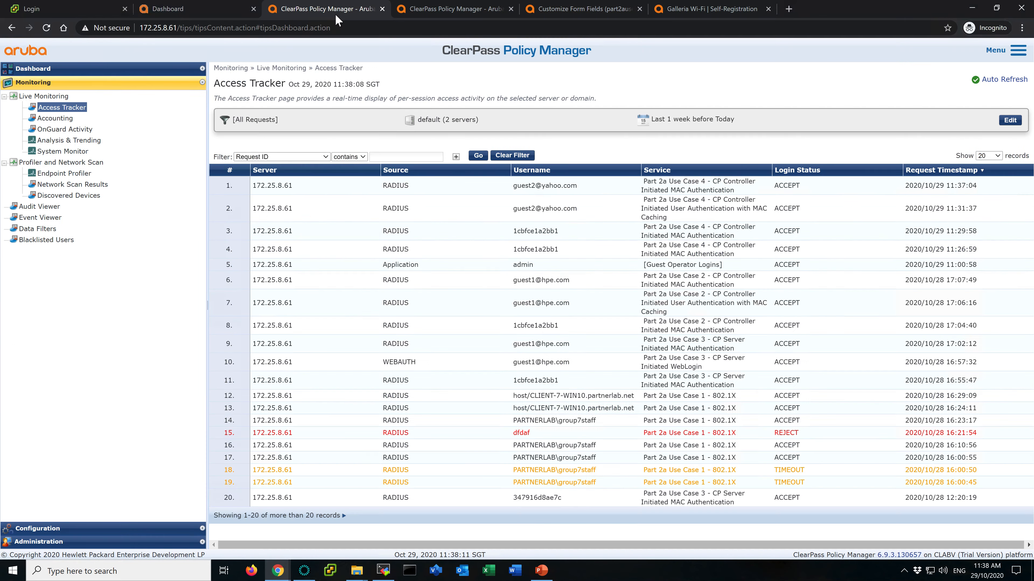
- Send another terminate-session CoA for client 1cbfce1a2bb1 from the newest guest MAC authentication request
click(579, 185)
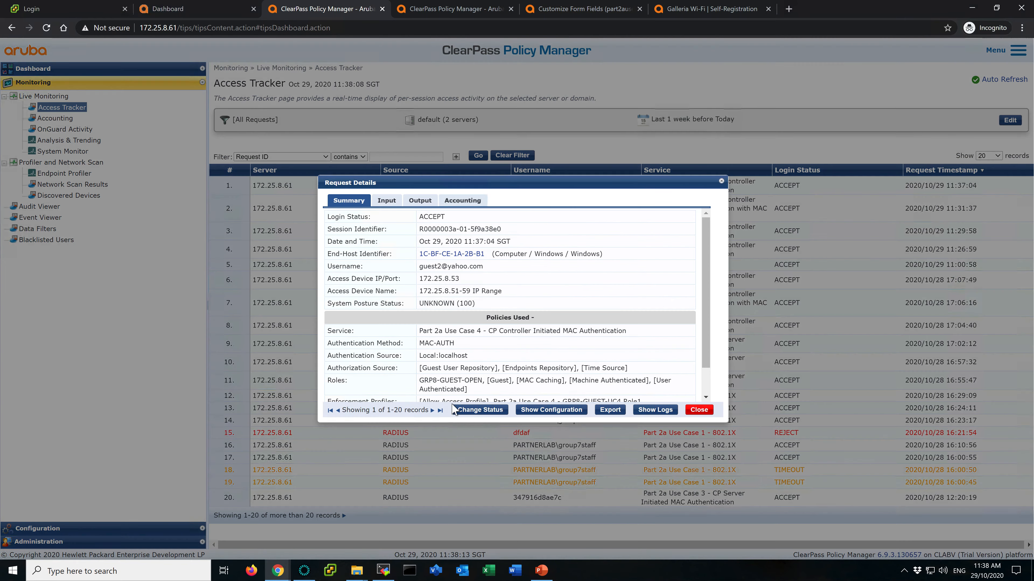
click(480, 410)
click(643, 408)
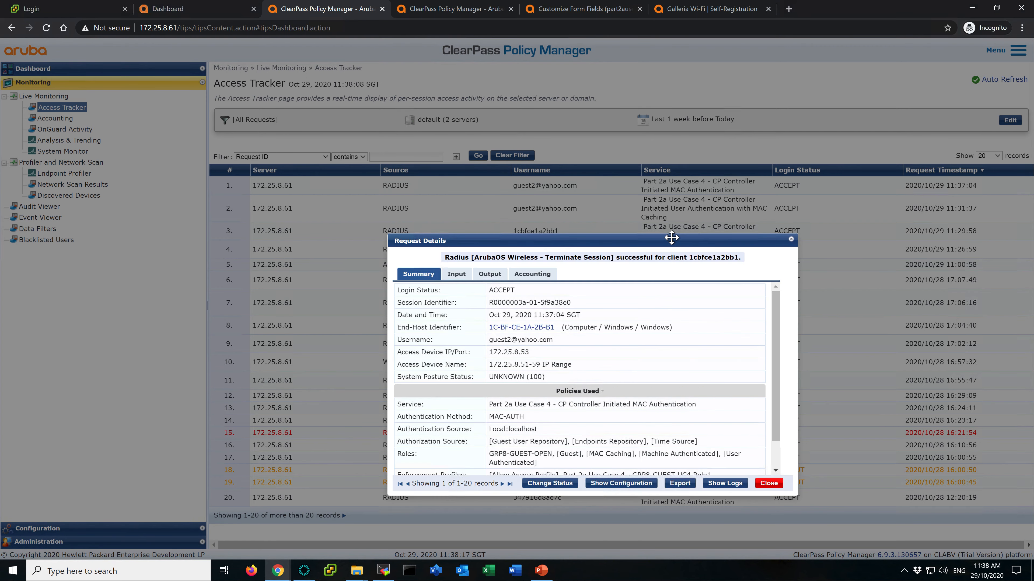
click(769, 484)
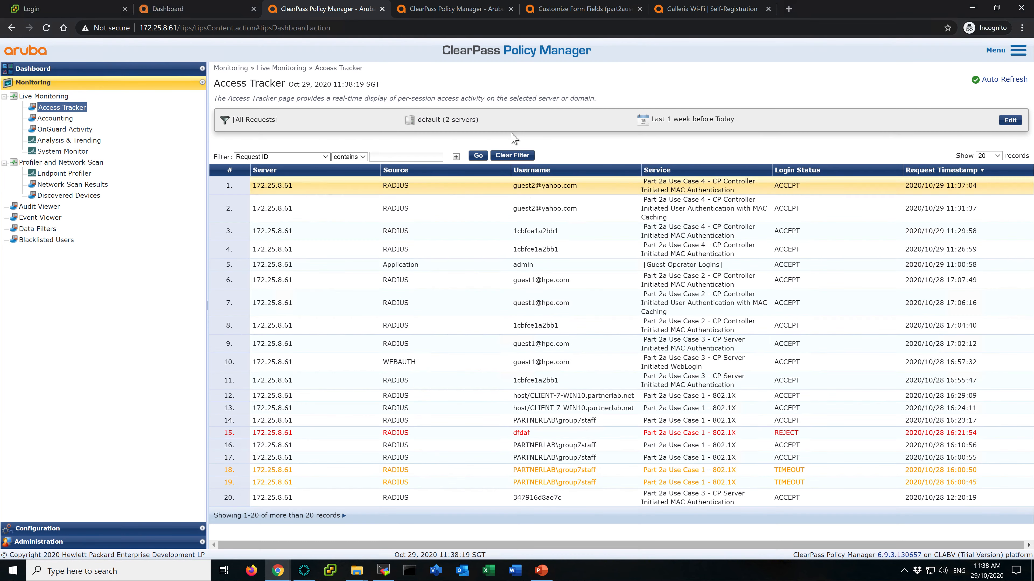
- Refresh Access Tracker and examine the newest MAC authentication request's RADIUS response role
click(477, 157)
click(546, 185)
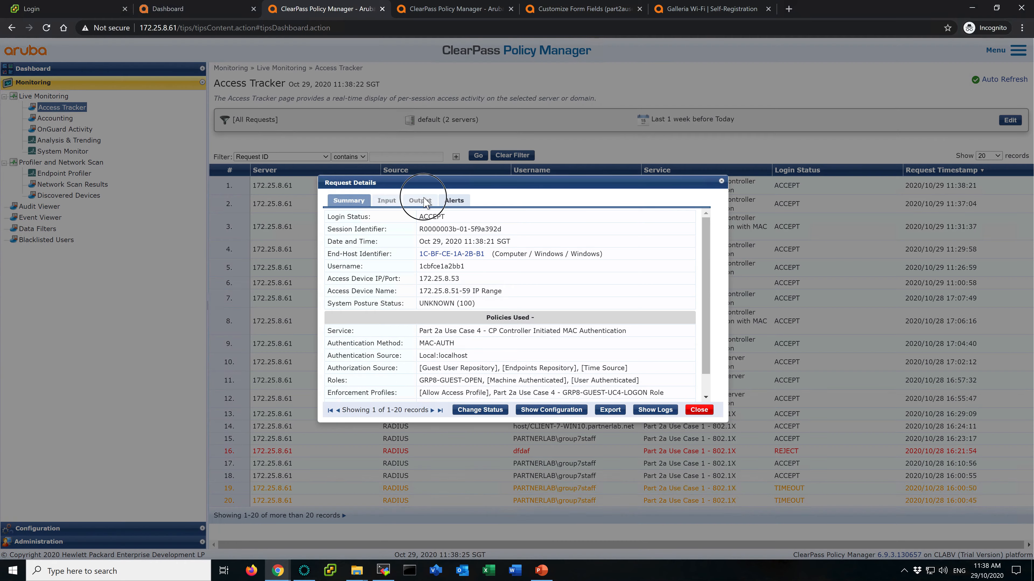
click(425, 201)
click(519, 260)
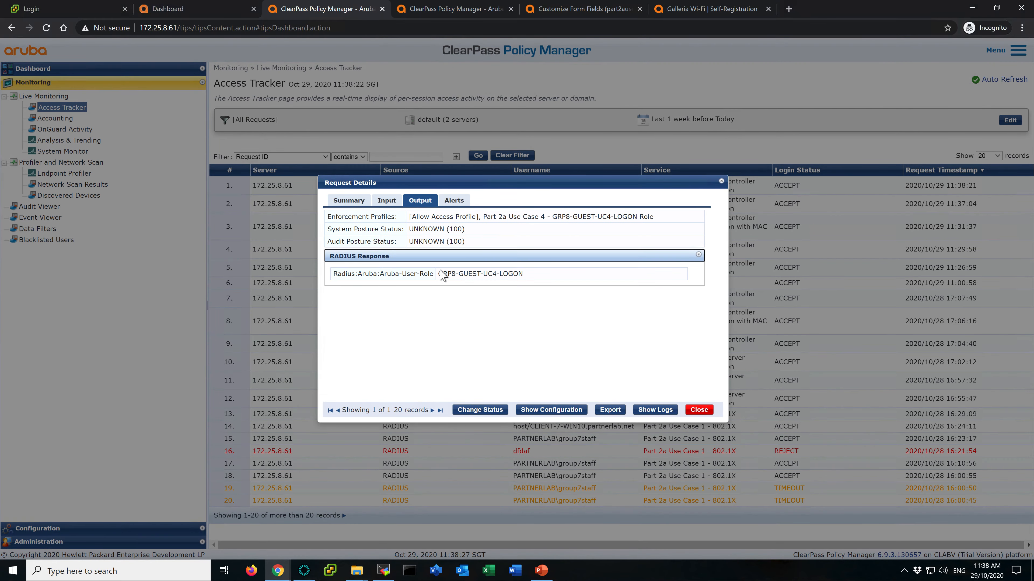
drag(438, 271, 525, 272)
click(568, 324)
- Switch to the client desktop and close its browser and command prompt windows
key(ctrl+super+Left)
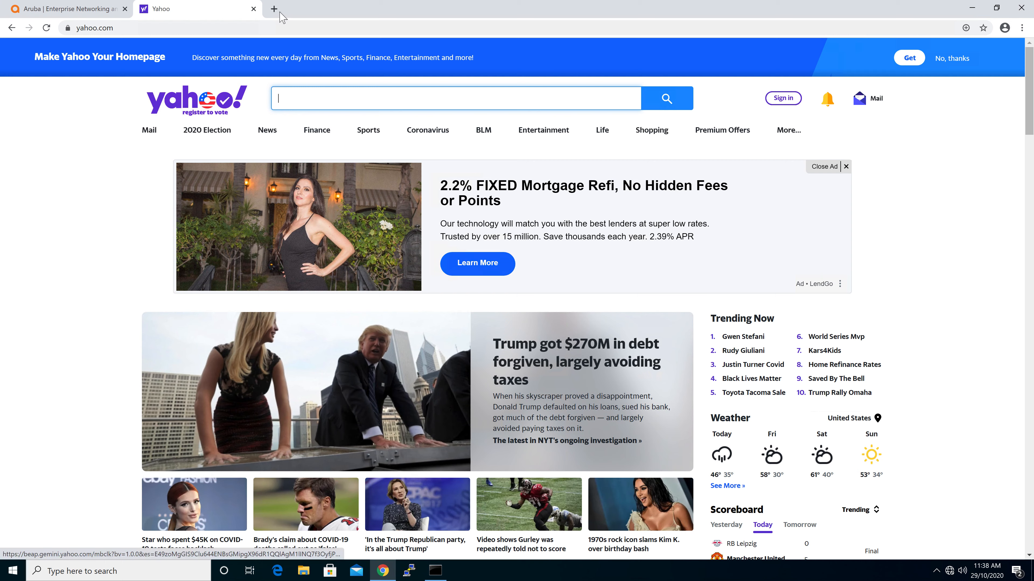
click(253, 8)
click(1021, 7)
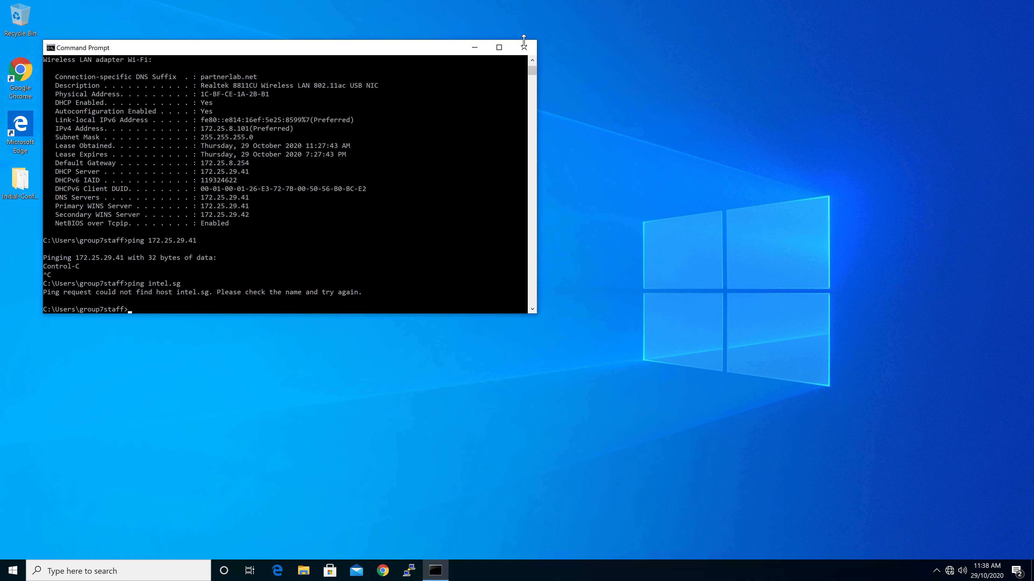
click(524, 47)
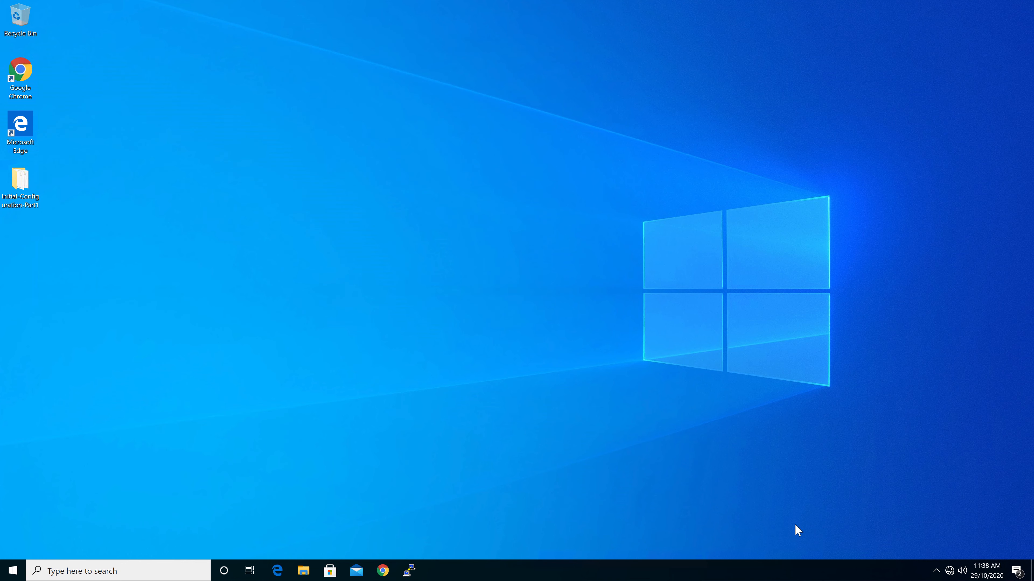
- Check the client's GRP8-GUEST-OPEN Wi-Fi connection and open a new Chrome window
click(948, 569)
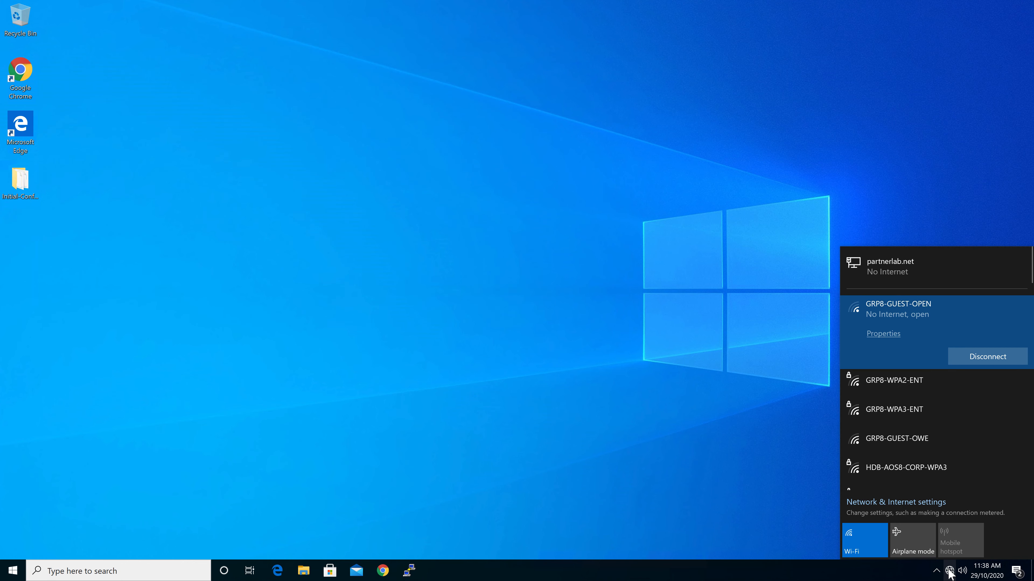
click(532, 462)
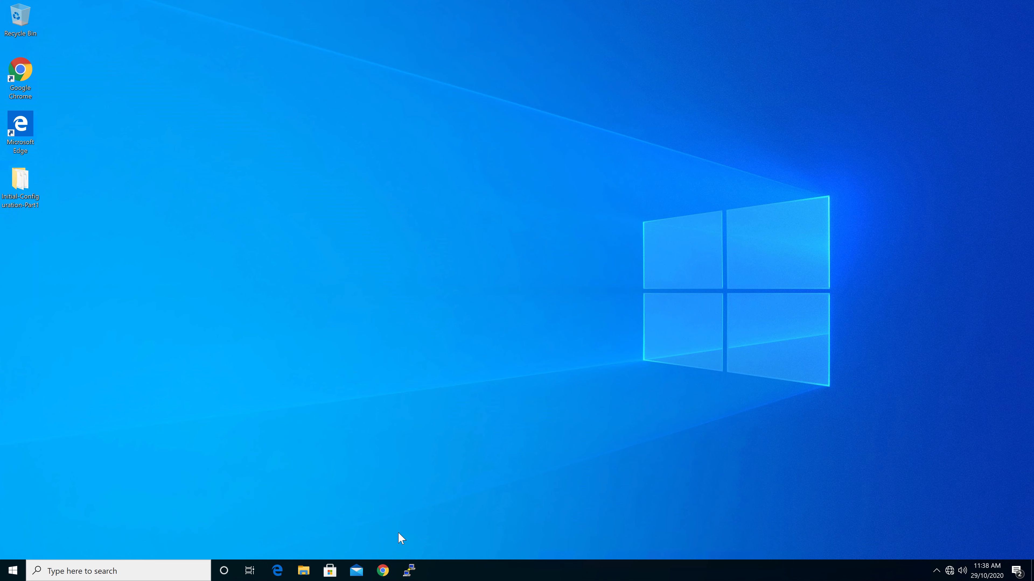
click(385, 570)
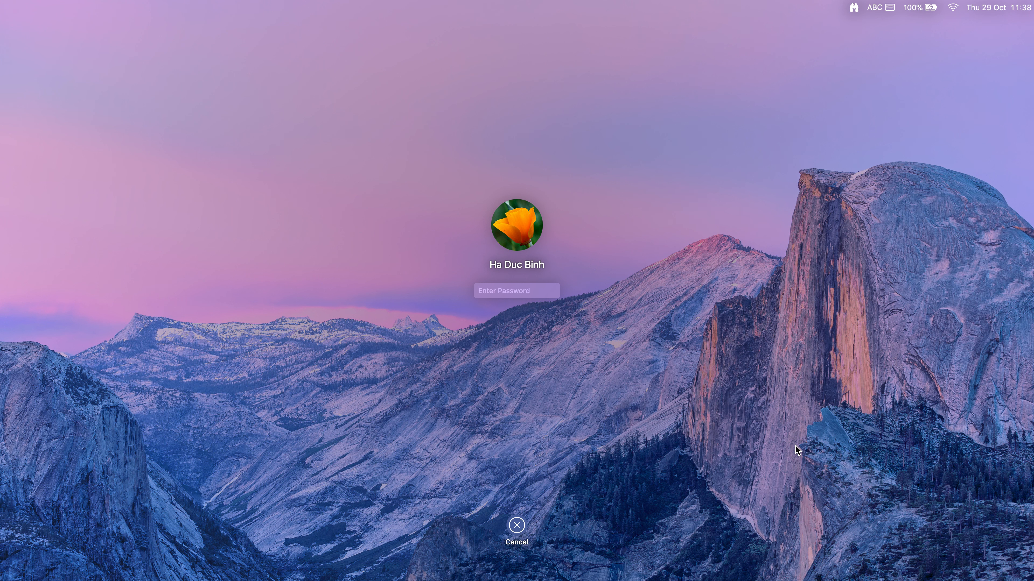
- Type the account password to unlock the host Mac
text(•••)
text(•••)
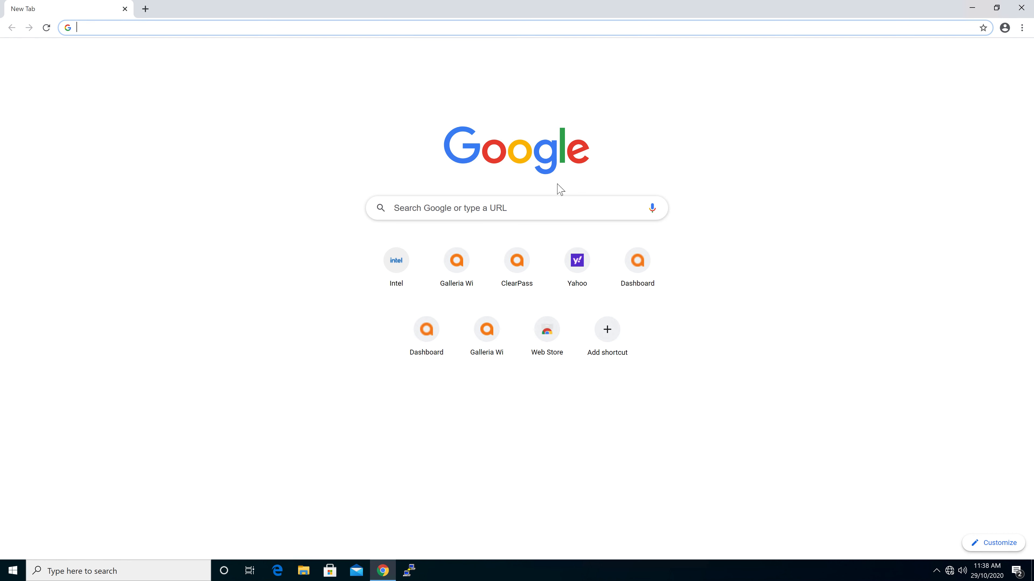
- Open the Intel shortcut and continue to the Wi-Fi login page
click(401, 272)
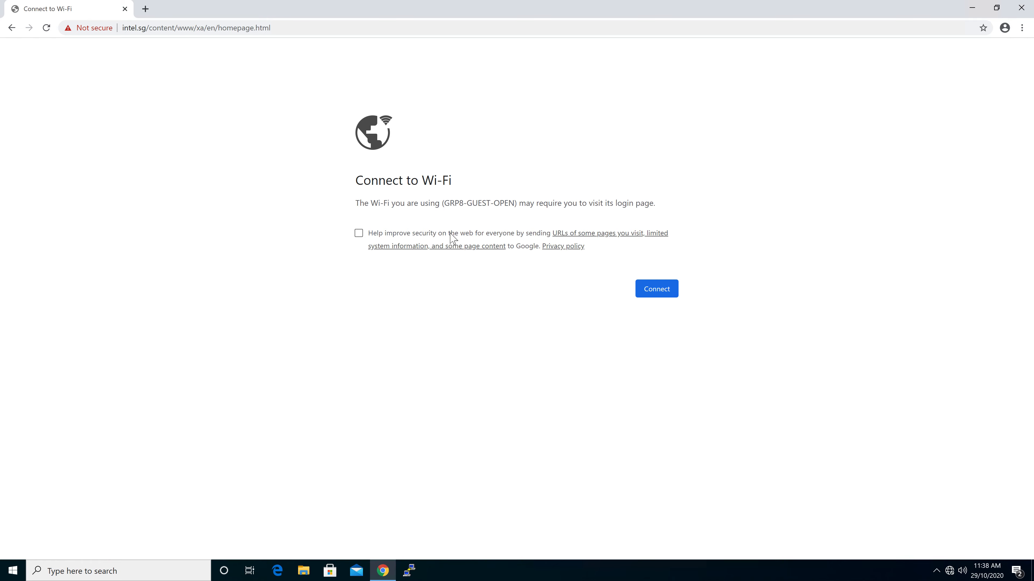
click(656, 289)
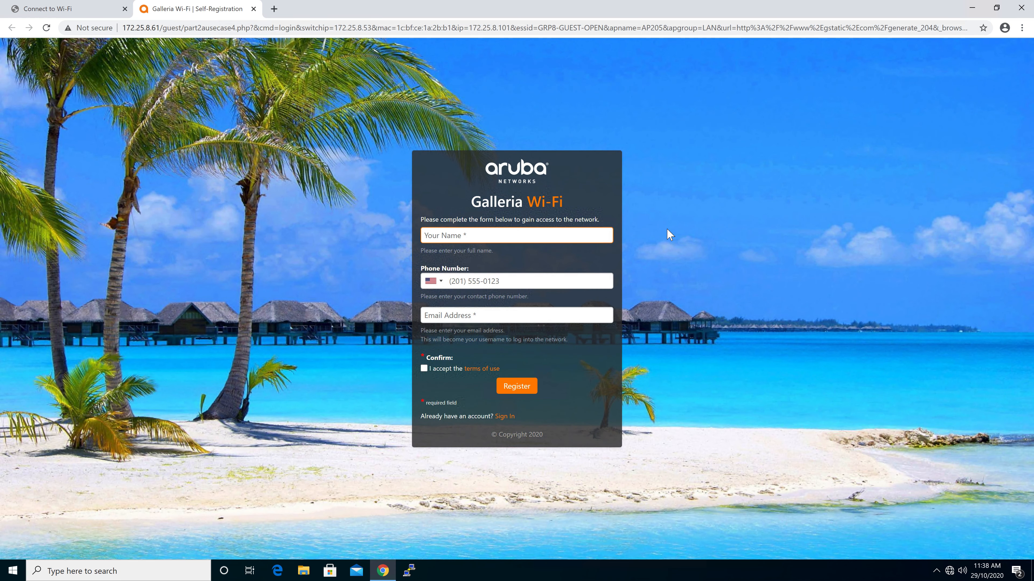
- Enter the guest's full name and contact phone number in the Galleria Wi-Fi self-registration form
text(guest3)
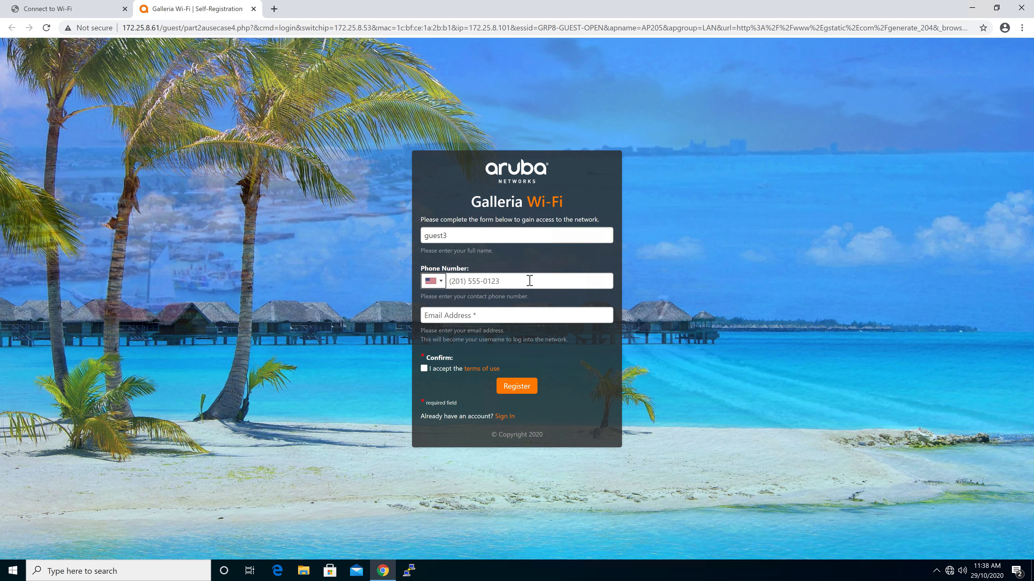
click(529, 281)
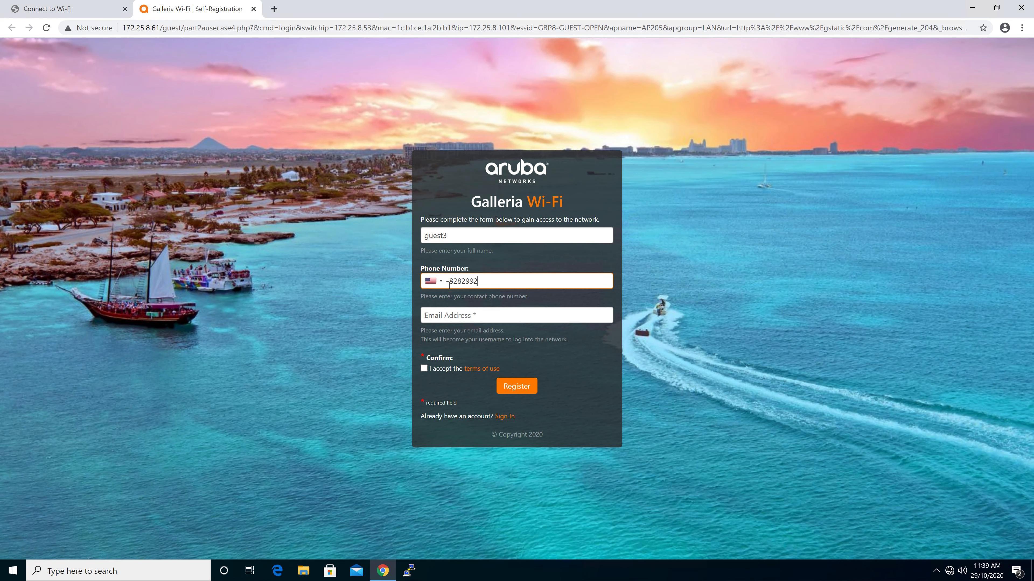
- Set the phone number's country code to Singapore
click(439, 281)
click(439, 282)
click(439, 281)
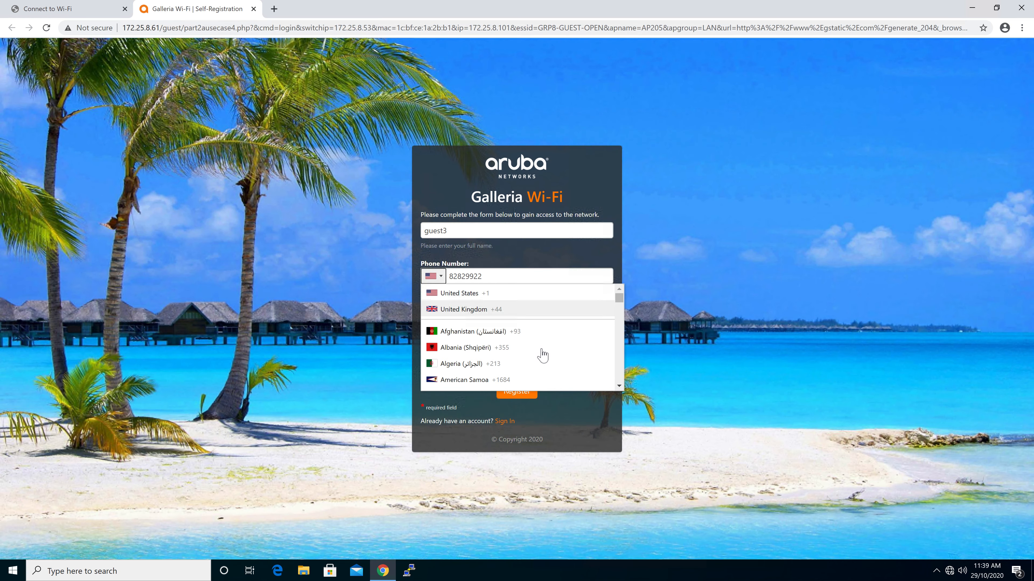
scroll(542, 355, down, 20)
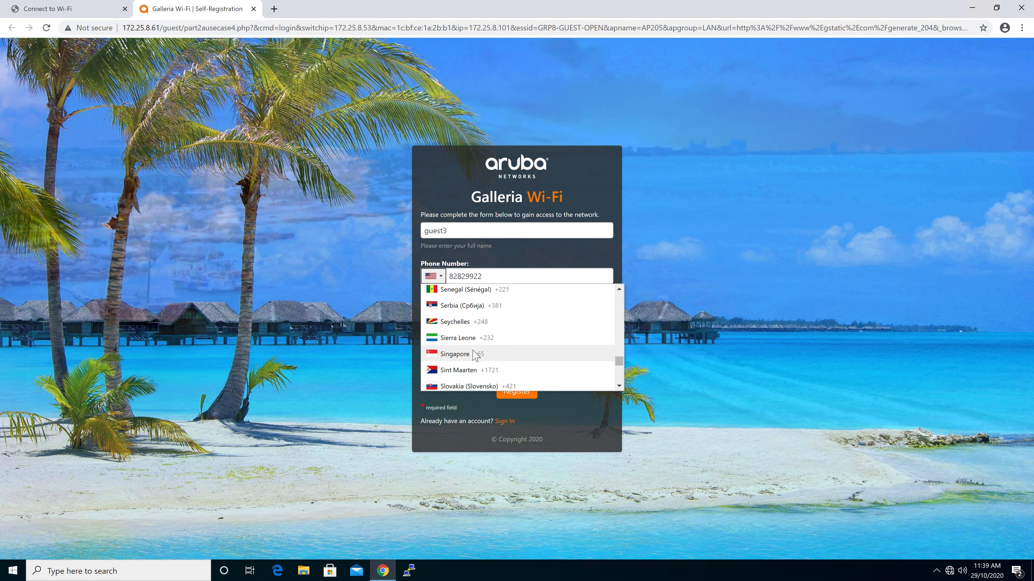
click(475, 354)
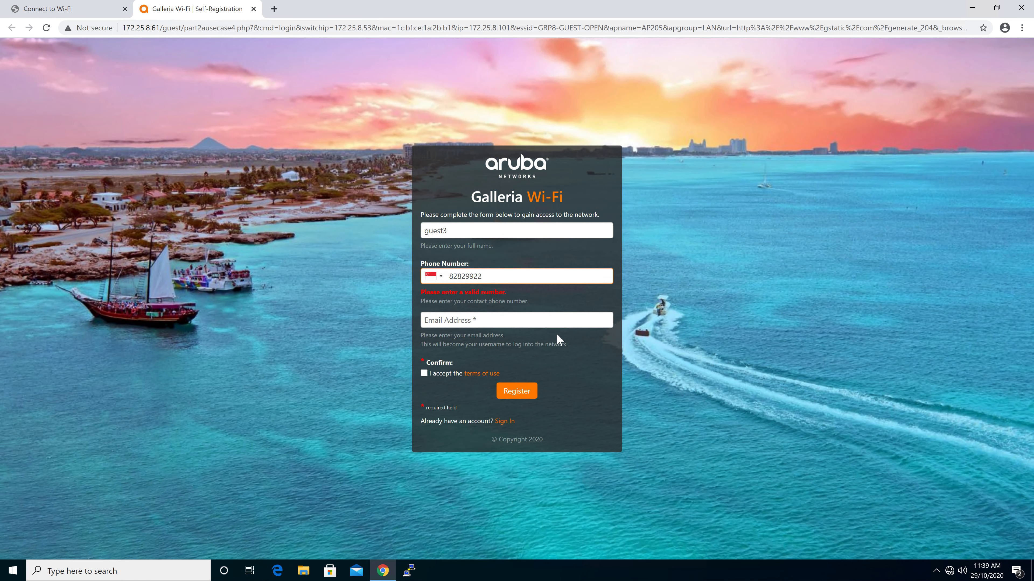
- Register with the guest's e-mail address and accepted terms of use, and log in with the new account
click(488, 321)
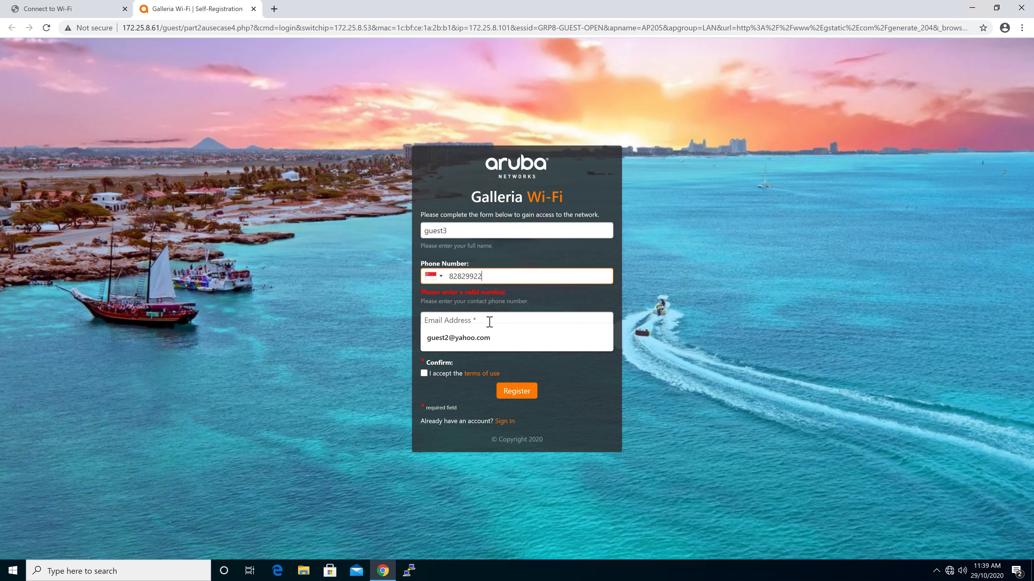
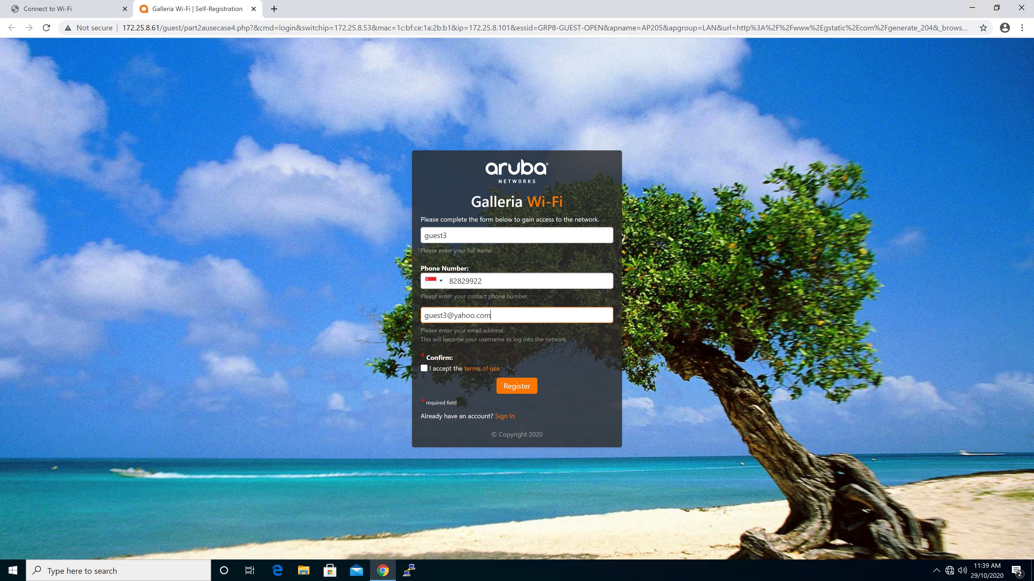
click(423, 368)
click(517, 389)
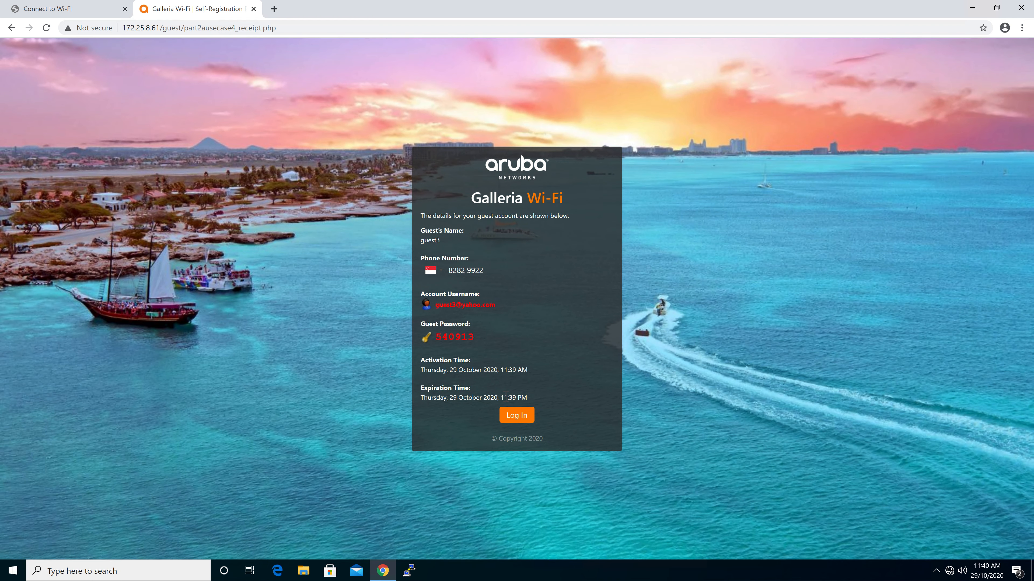
click(523, 415)
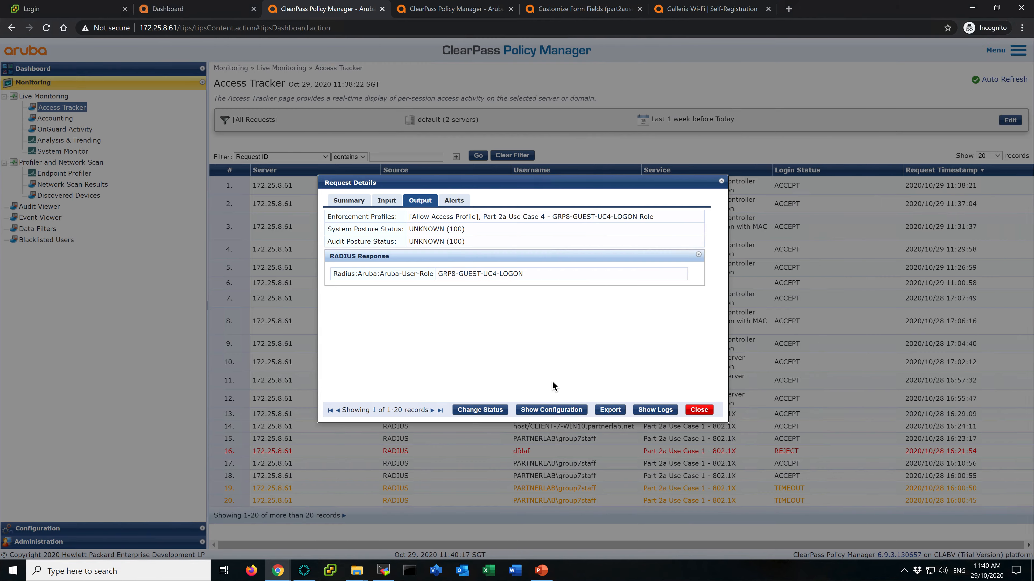
- Refresh Access Tracker and examine the new guest's MAC caching request output and RADIUS response attributes
click(699, 410)
click(480, 158)
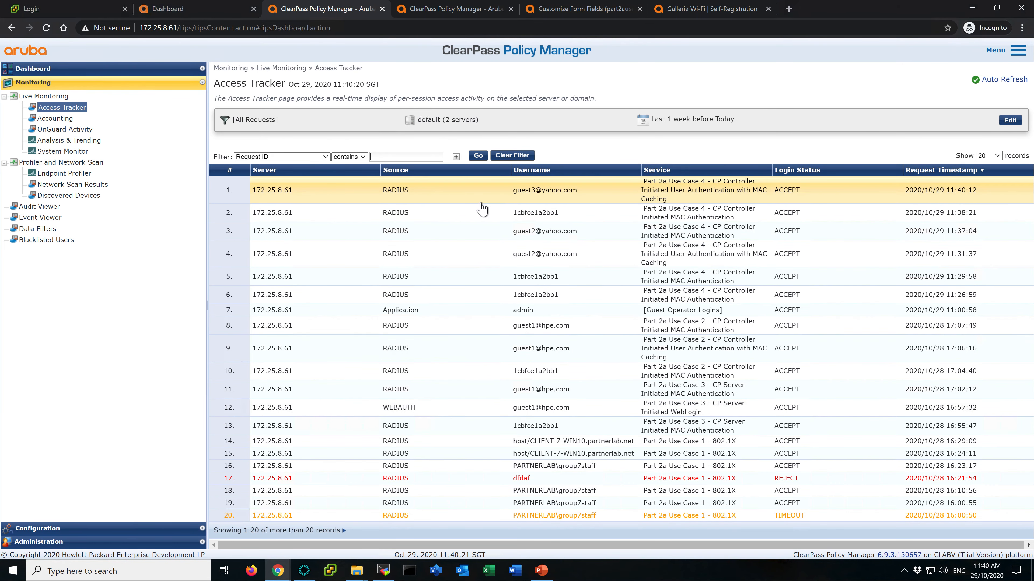
click(496, 197)
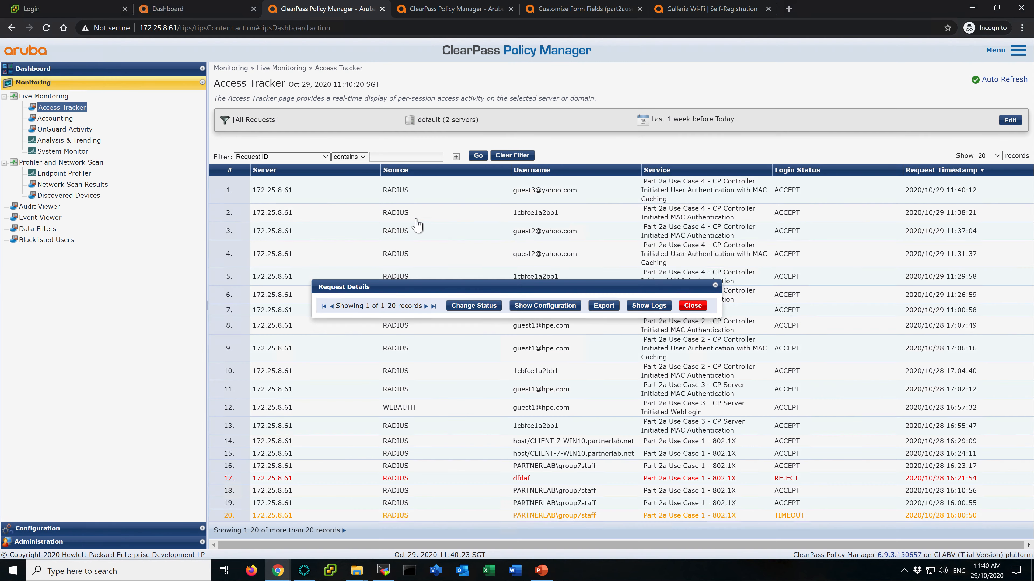
click(424, 202)
click(517, 267)
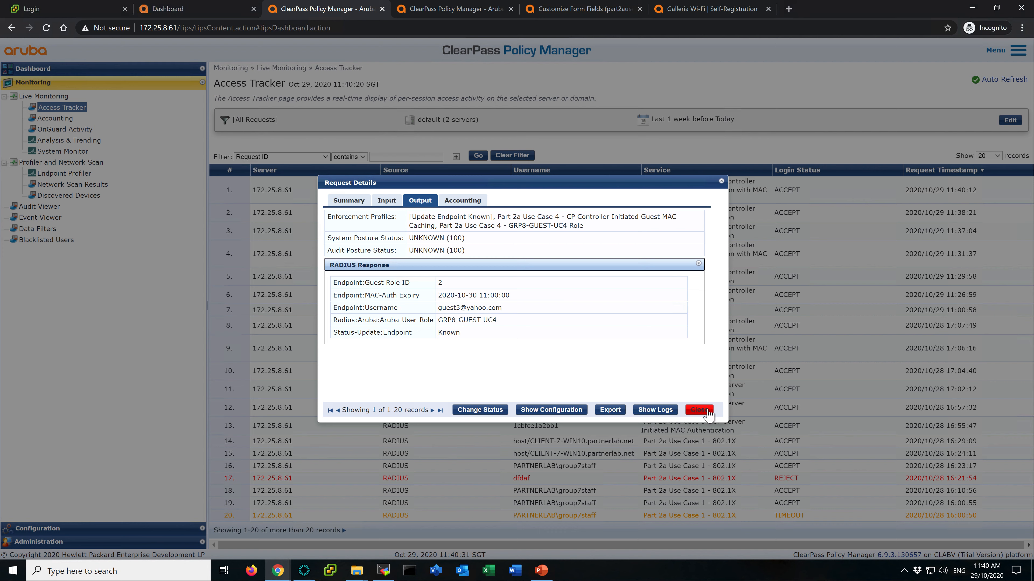
click(708, 413)
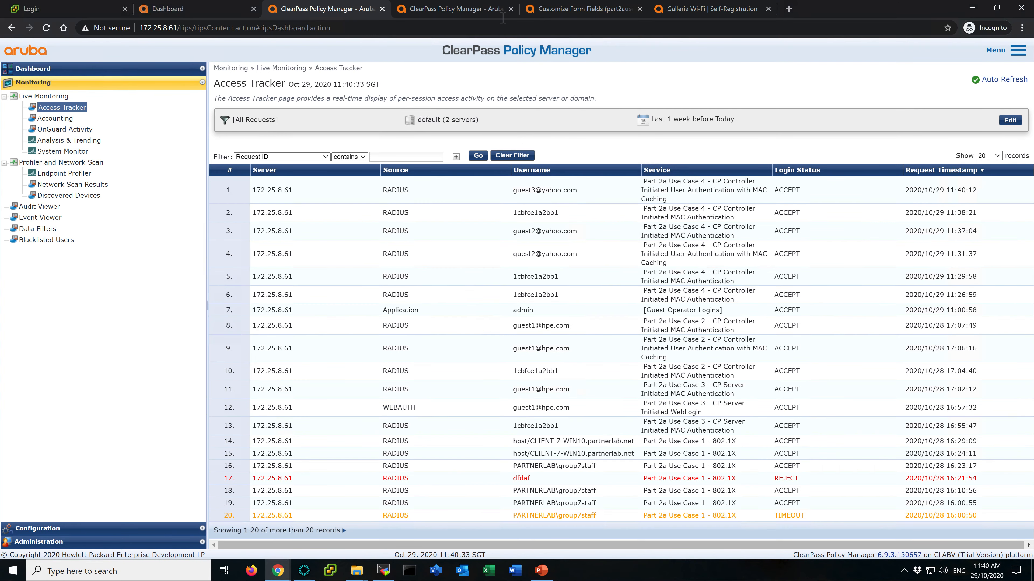
- Open the new guest account's details in ClearPass Guest's Manage Guest Accounts list
click(464, 8)
click(584, 8)
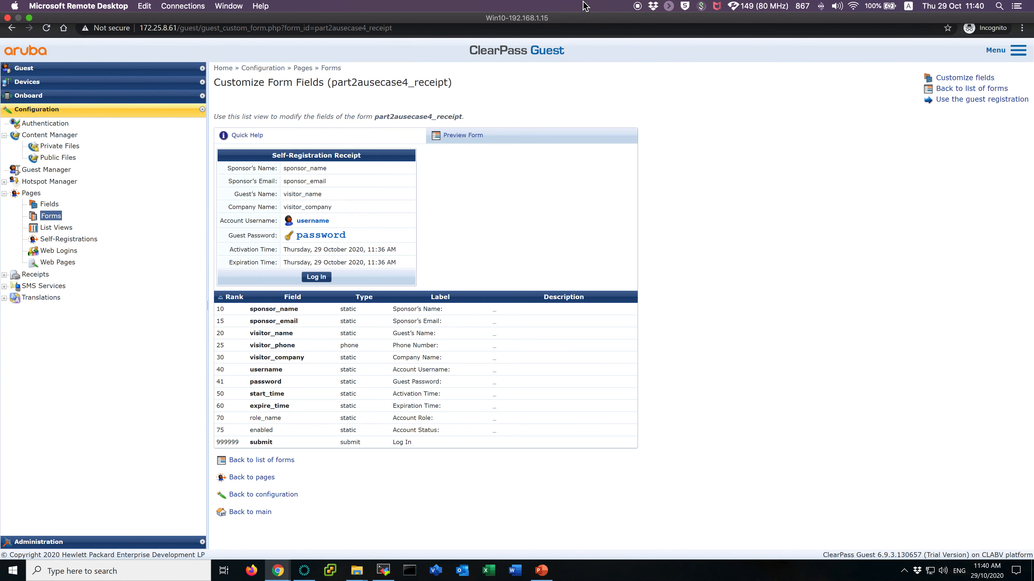
click(28, 68)
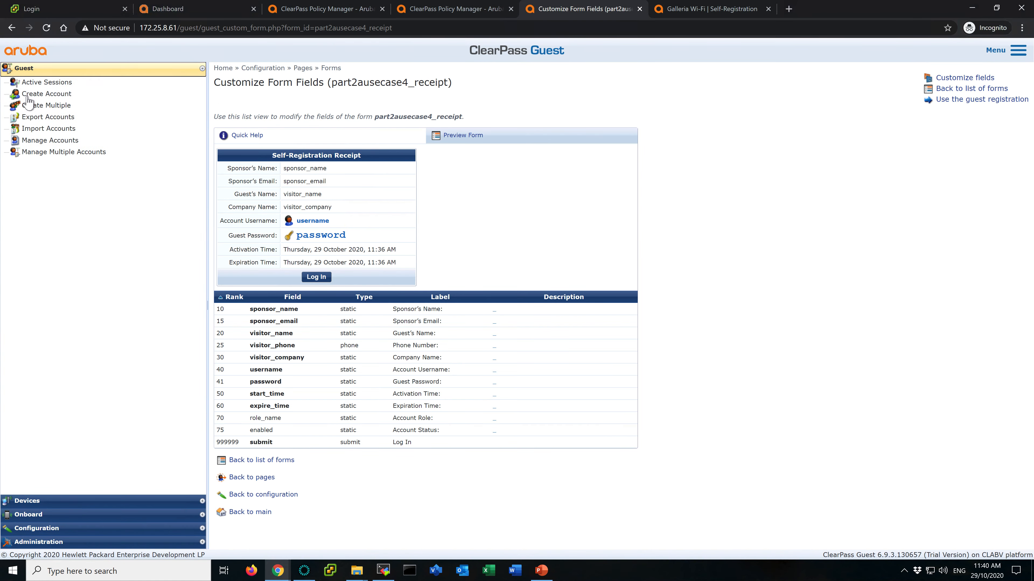
click(44, 140)
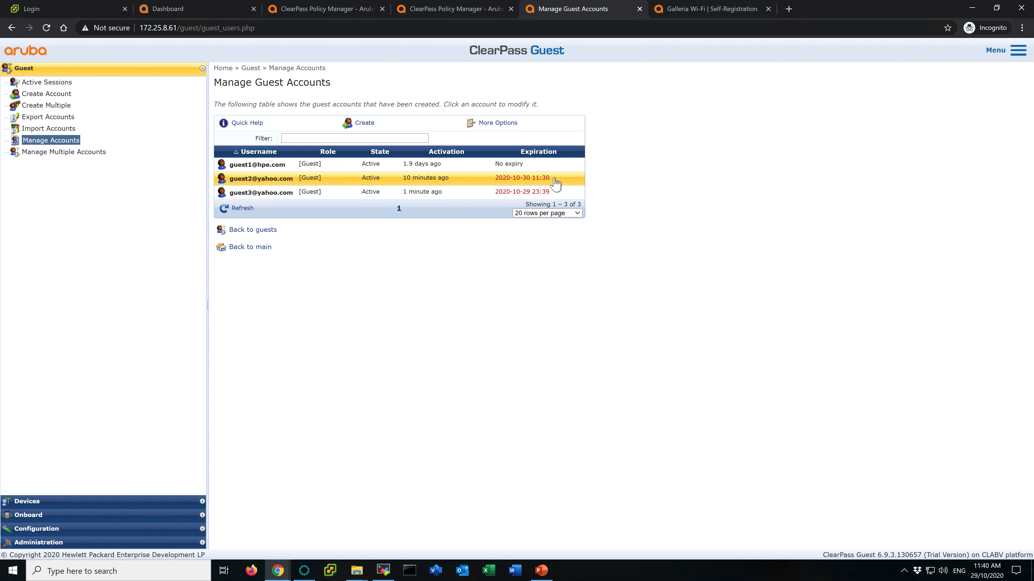
click(555, 197)
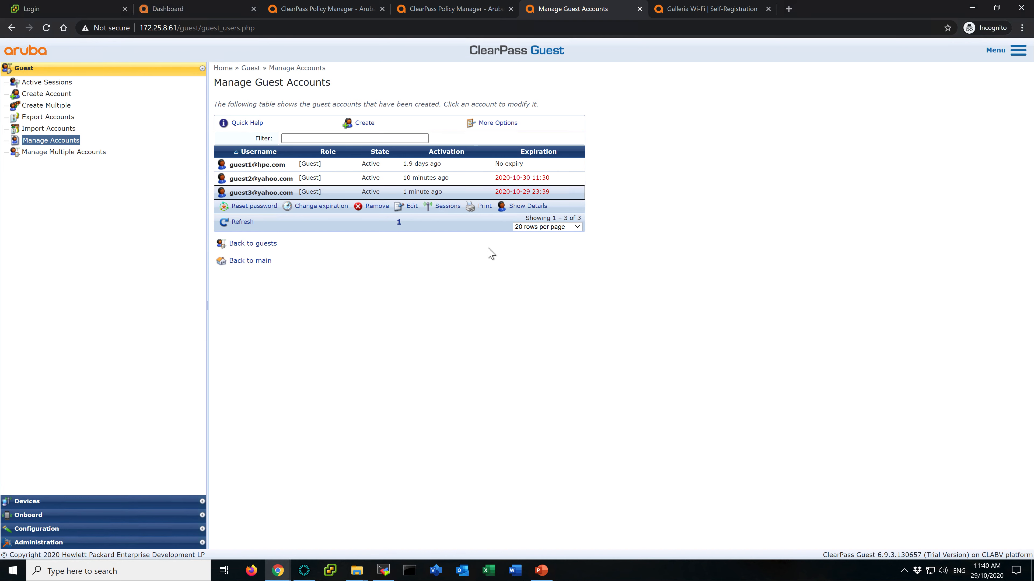
click(533, 207)
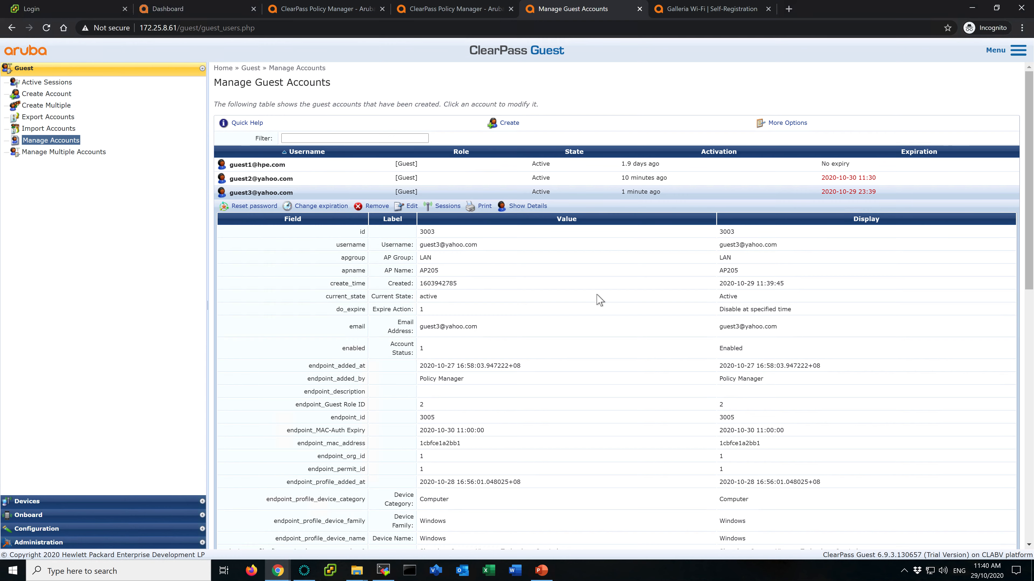
- Search the new guest3 account's details for the phone number field and select its value
key(ctrl+f)
text(phone)
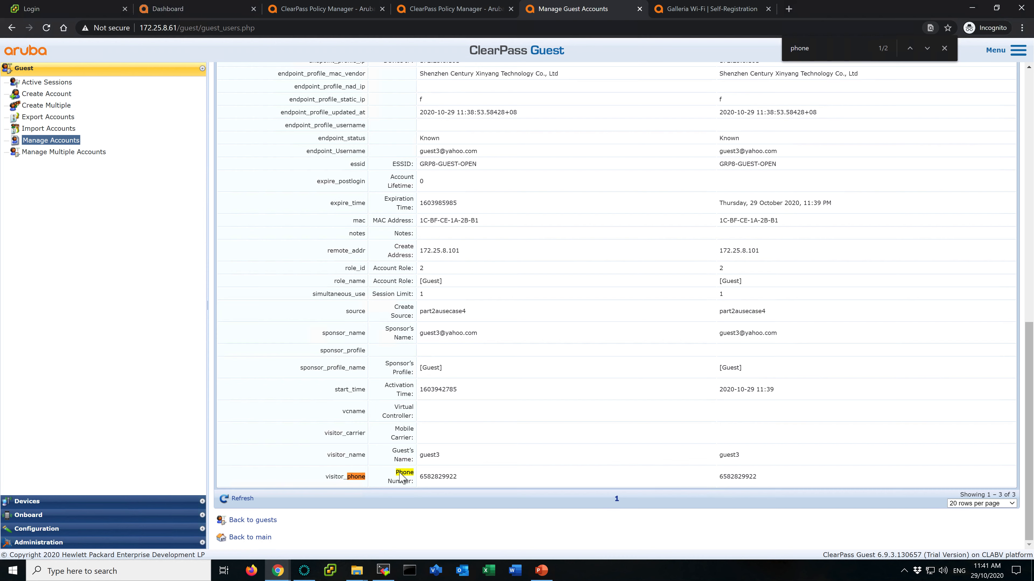
drag(422, 477, 457, 478)
click(462, 480)
- Open the earlier guest2 account's details and search them for a phone number field
scroll(468, 303, up, 10)
click(338, 180)
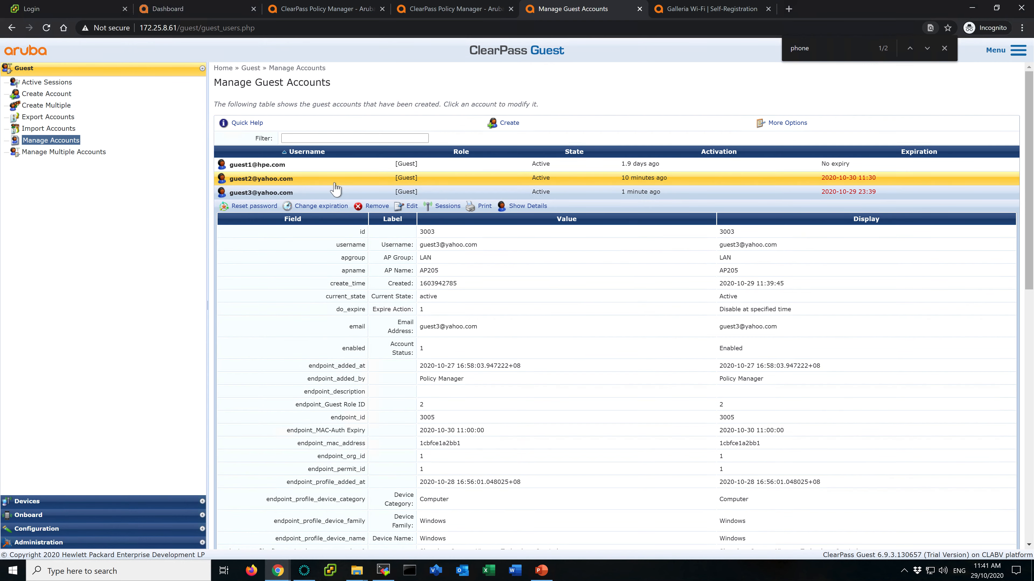
click(541, 195)
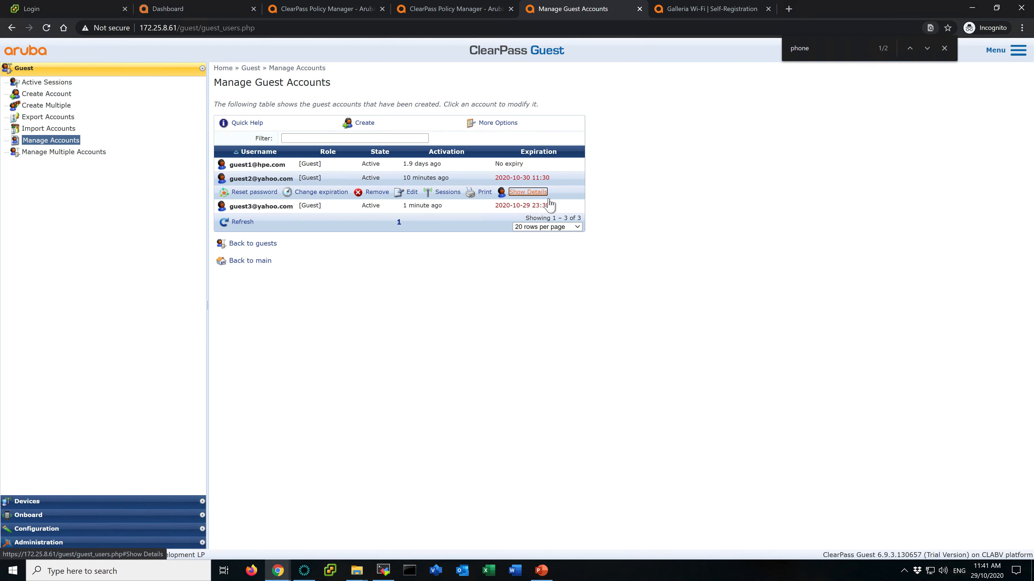
key(ctrl+f)
text(phone)
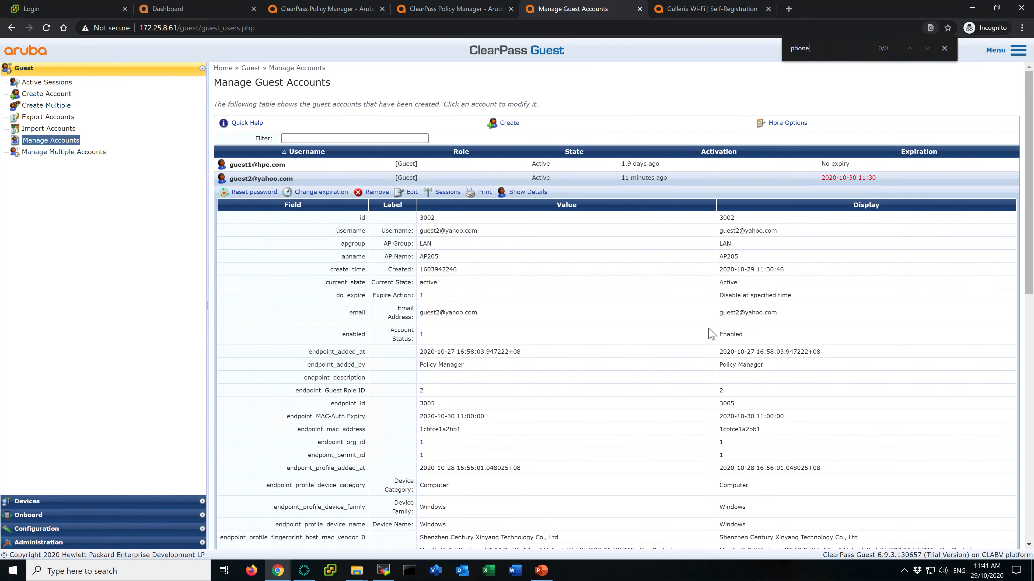
scroll(559, 452, down, 10)
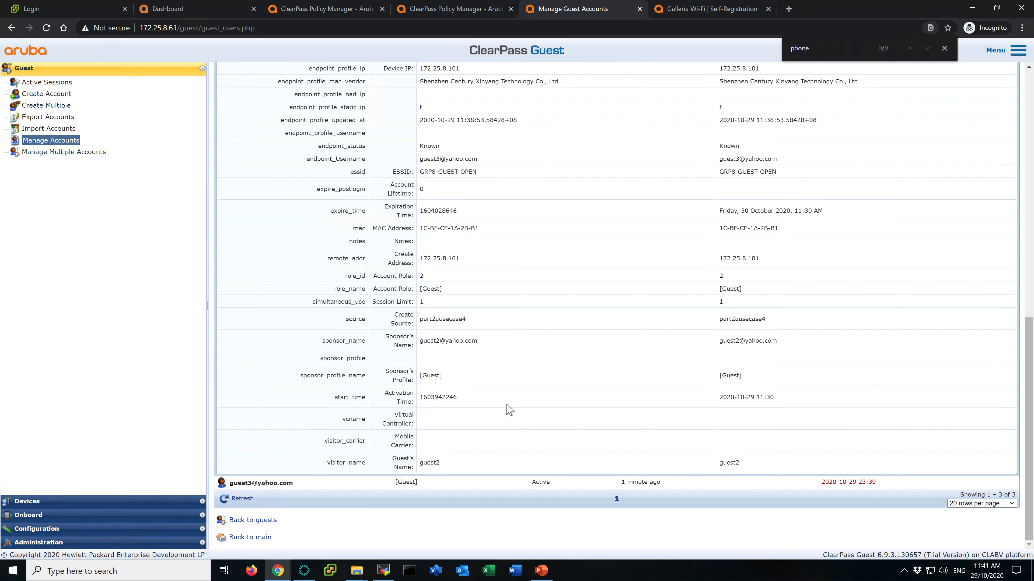
scroll(509, 407, up, 10)
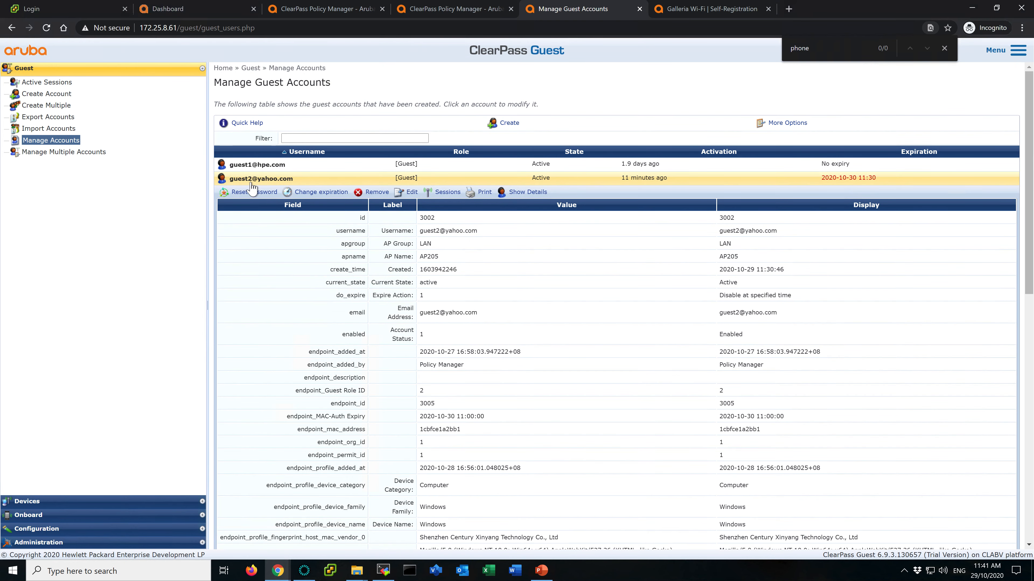
- Reload the guest accounts list and review the Endpoints list in the Policy Manager tab
click(57, 142)
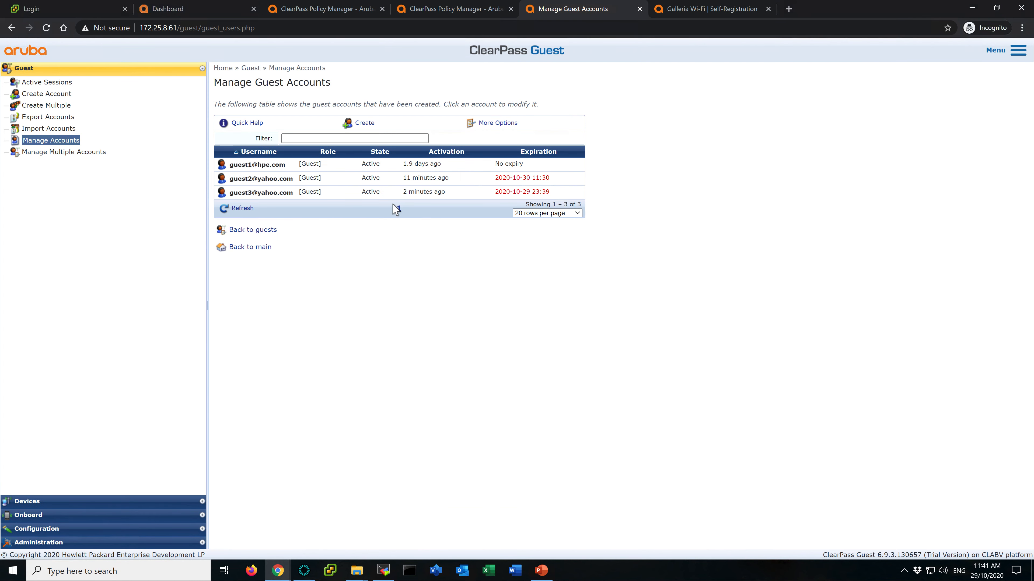
click(382, 195)
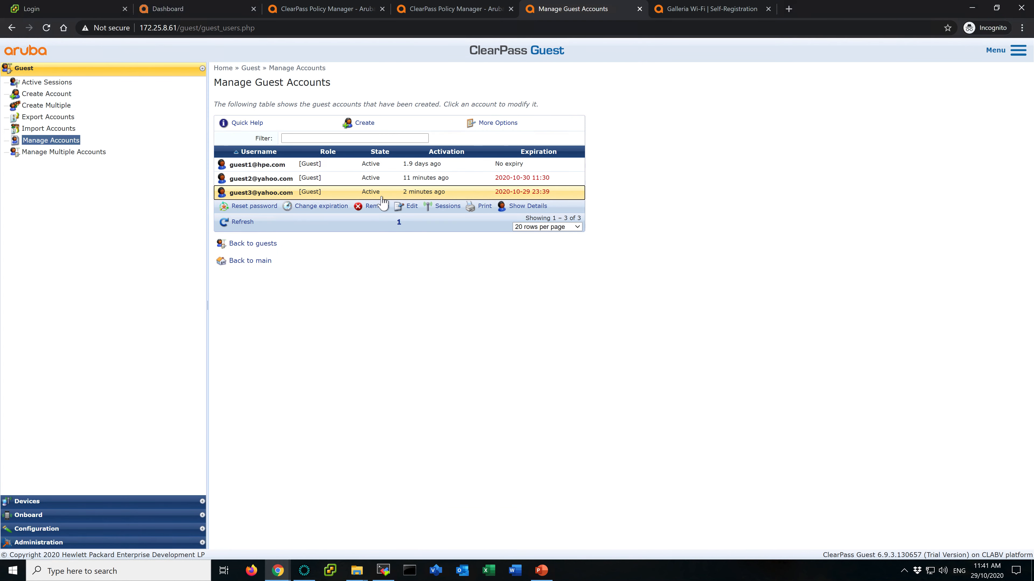
click(404, 181)
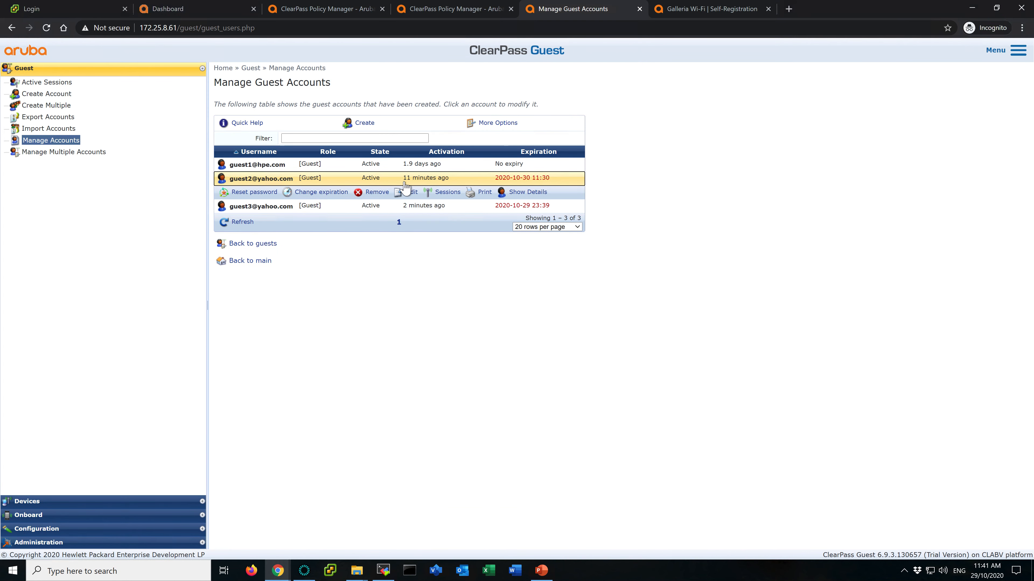
click(454, 211)
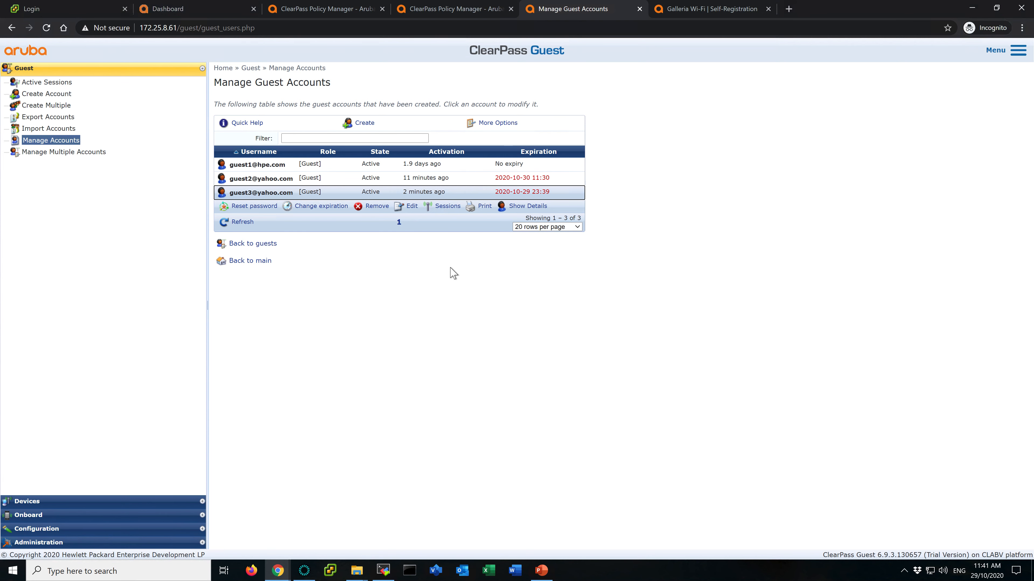
click(464, 10)
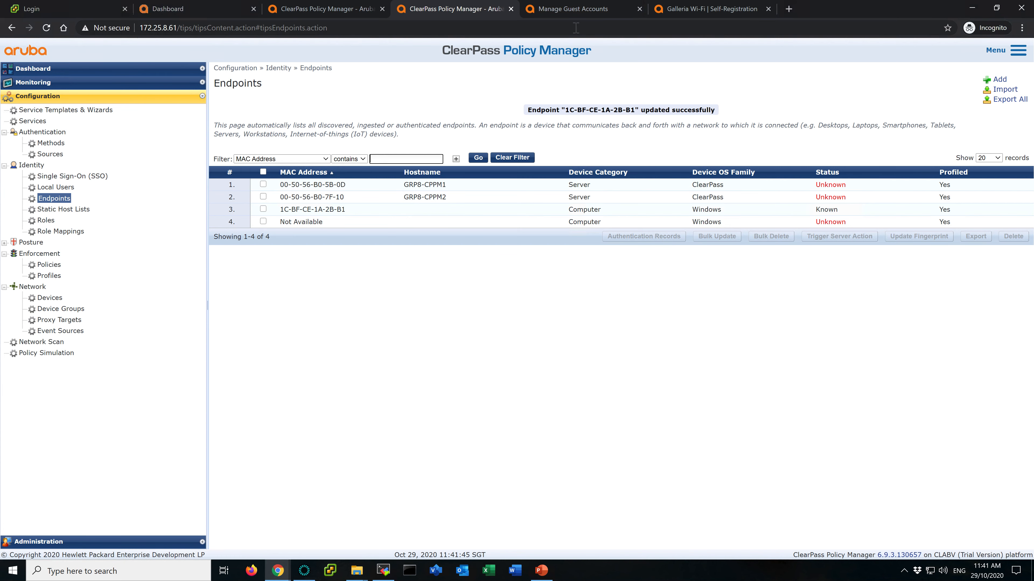
click(575, 9)
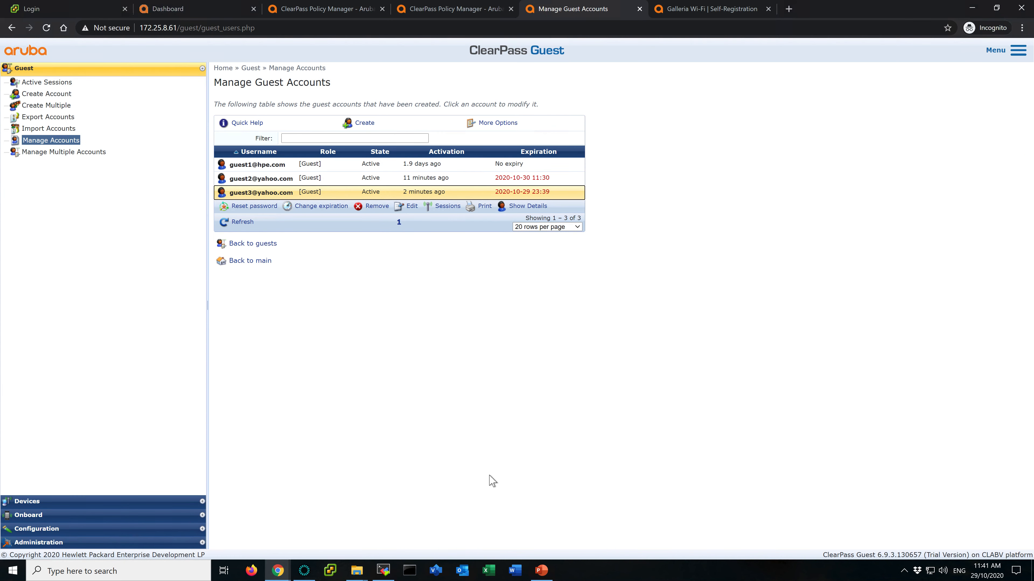
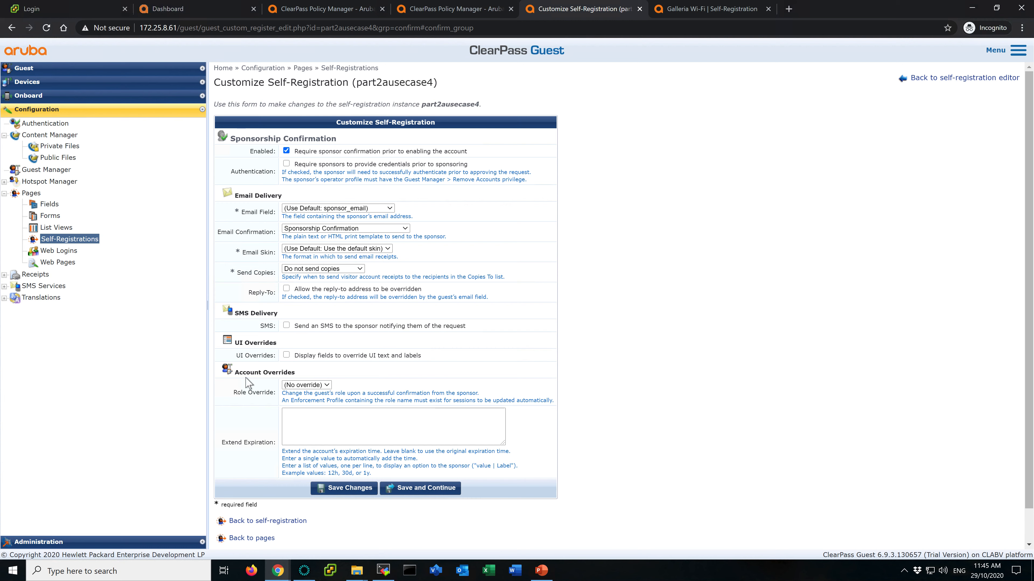
- Save the part2ausecase4 self-registration's sponsorship confirmation and NAS login settings
click(363, 424)
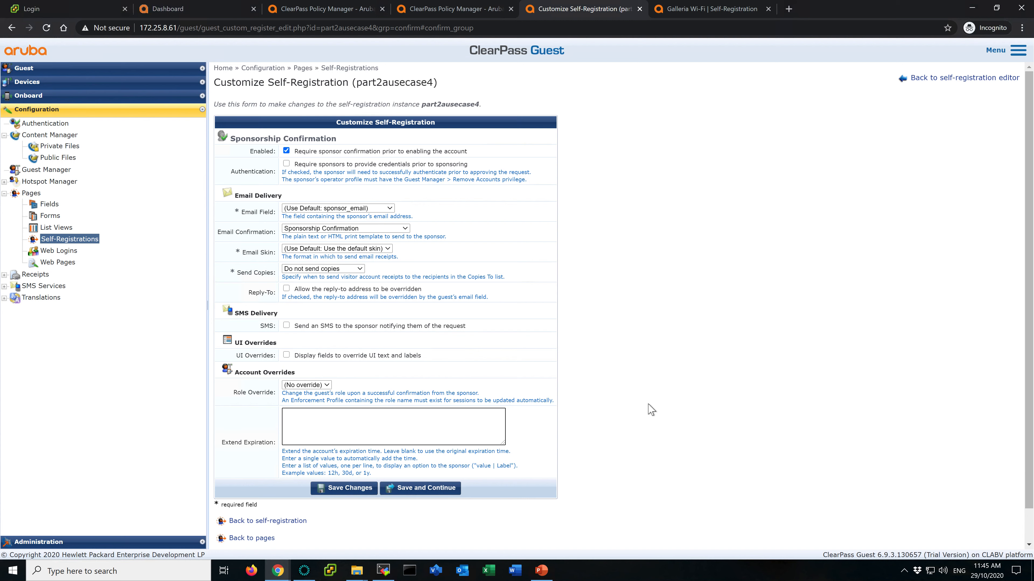
click(421, 490)
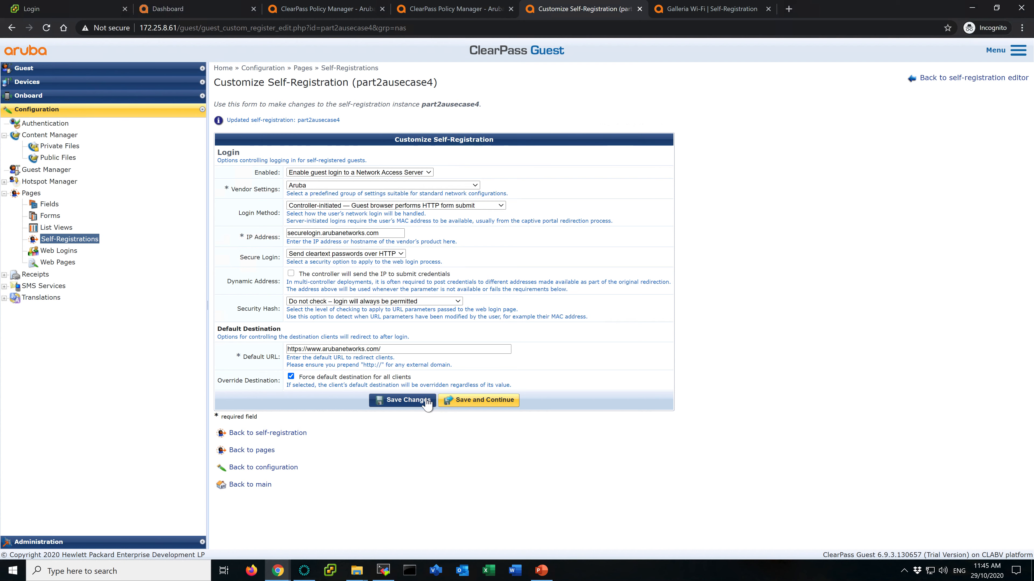
click(409, 400)
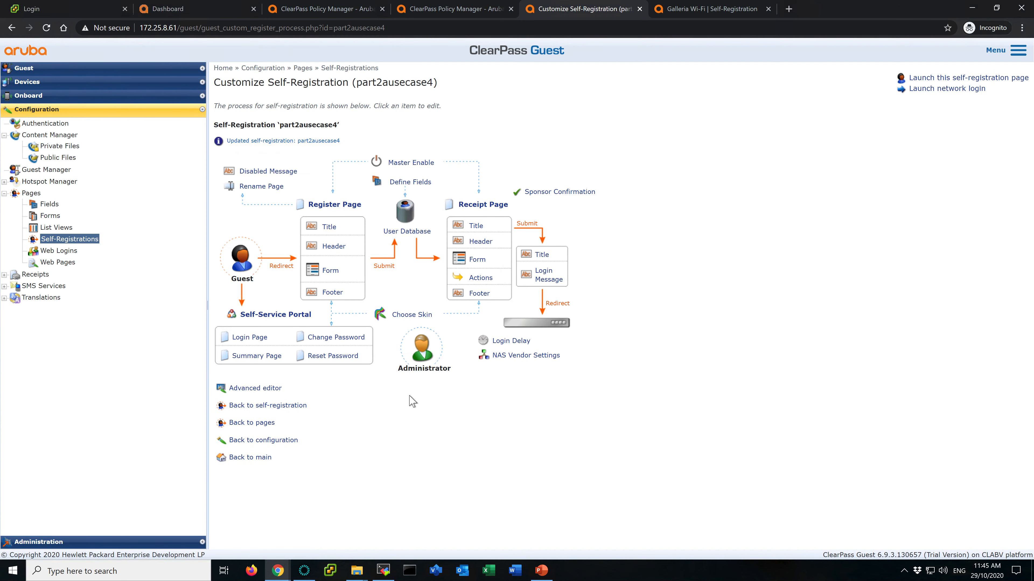
- Reload the Galleria Wi-Fi registration page to check its form fields
click(702, 7)
click(622, 151)
click(706, 19)
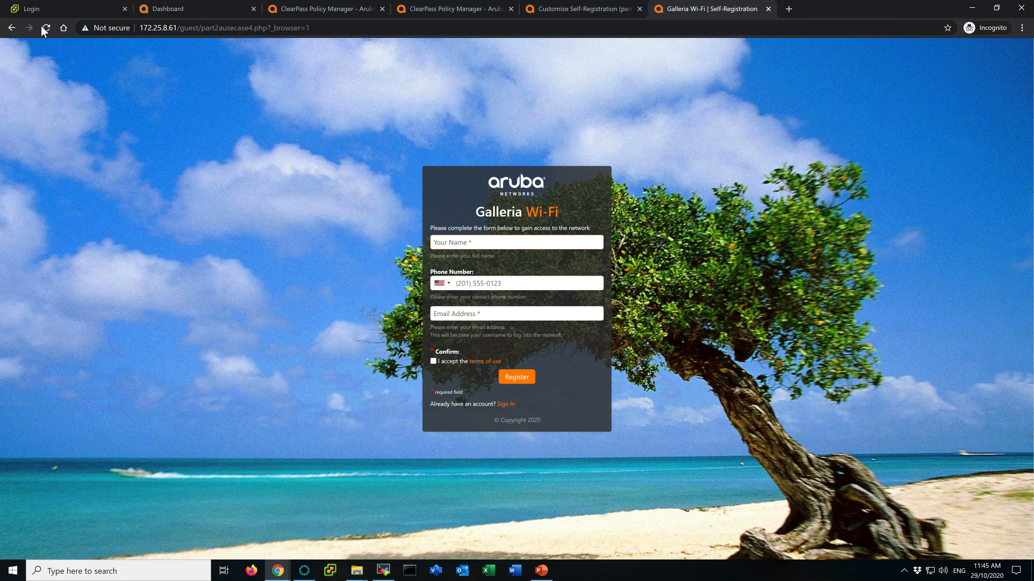
click(46, 28)
click(46, 28)
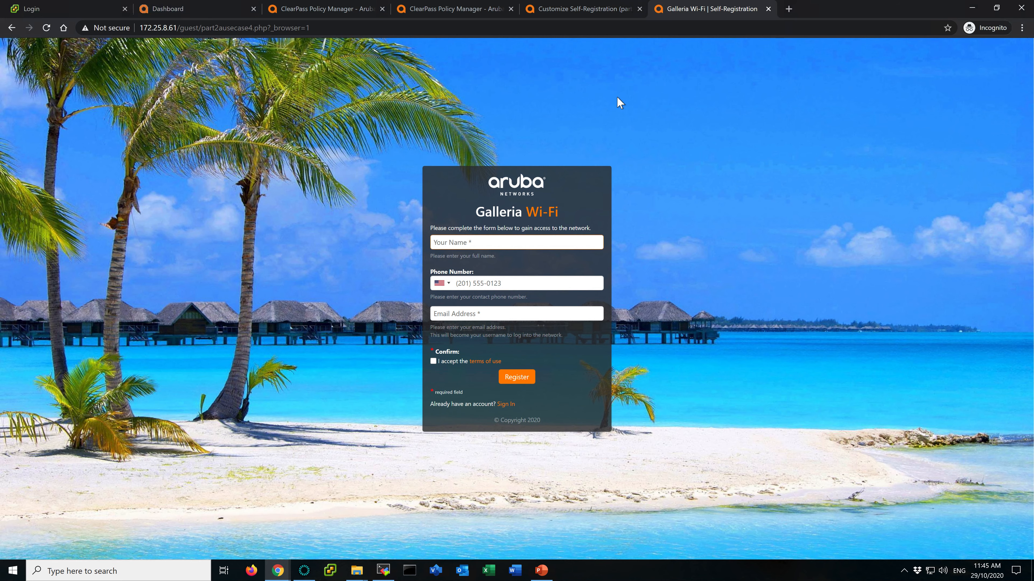
click(580, 12)
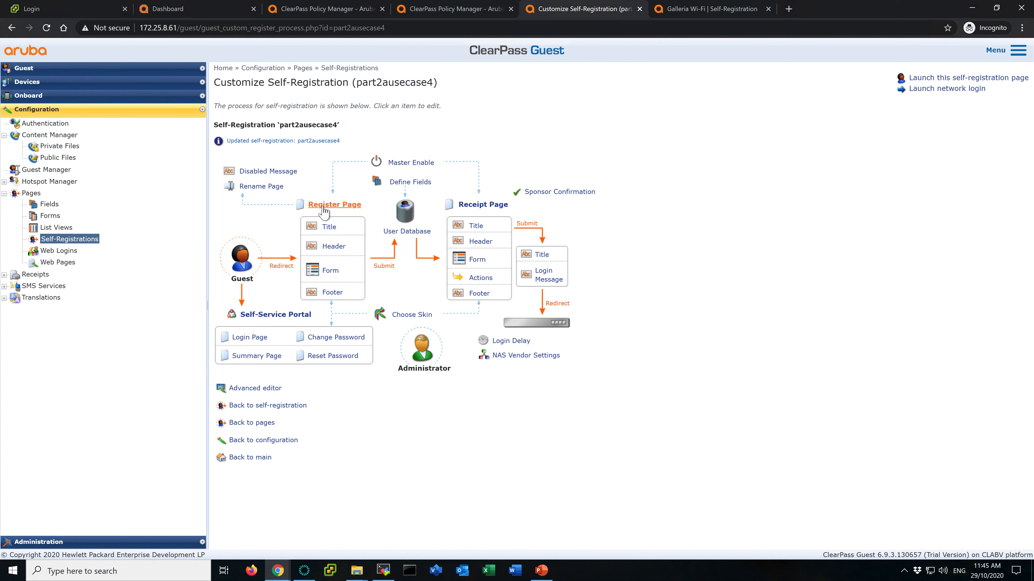
- Enable the sponsor_email field in the part2ausecase4 registration form
click(329, 275)
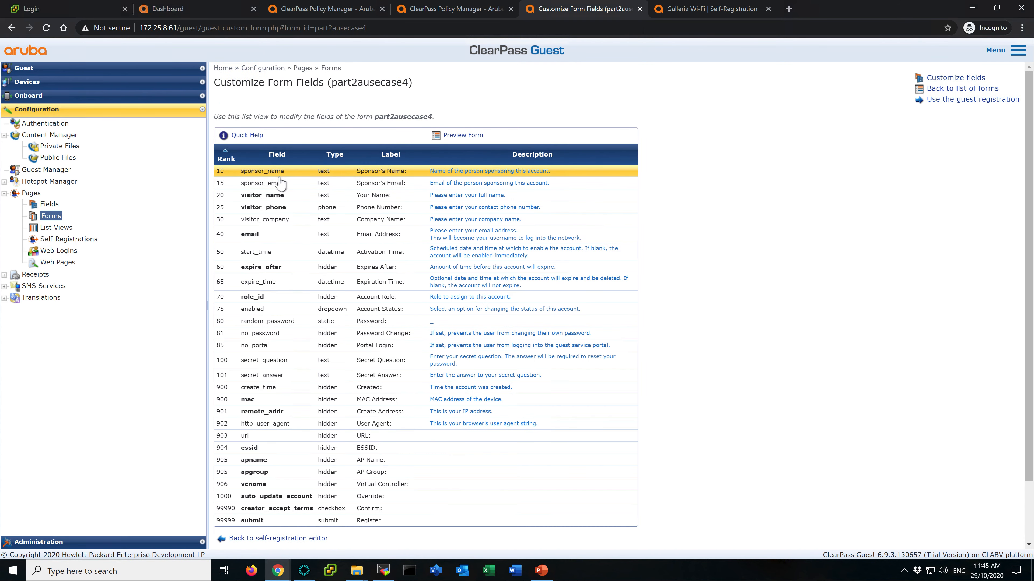
click(299, 184)
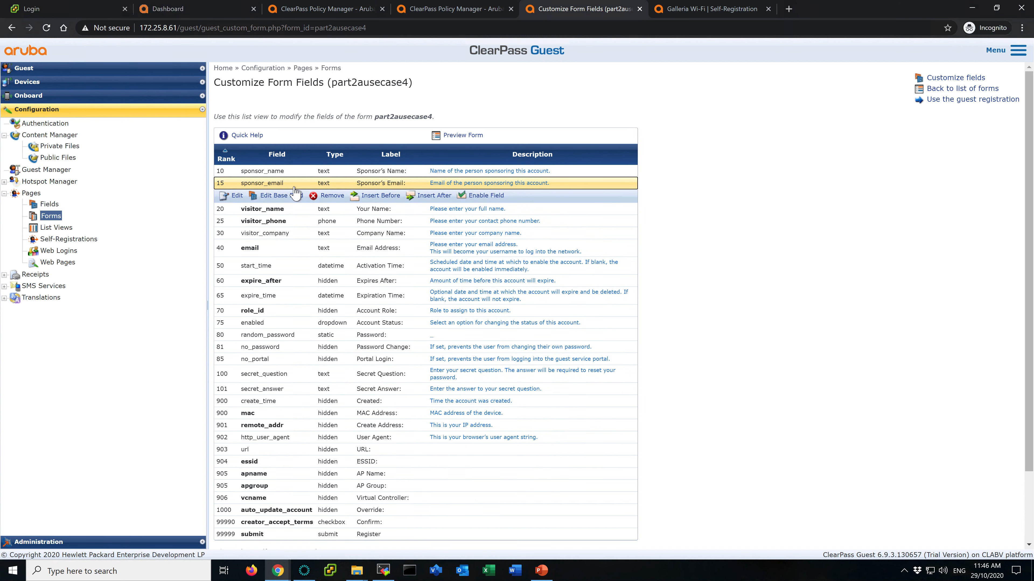
click(485, 196)
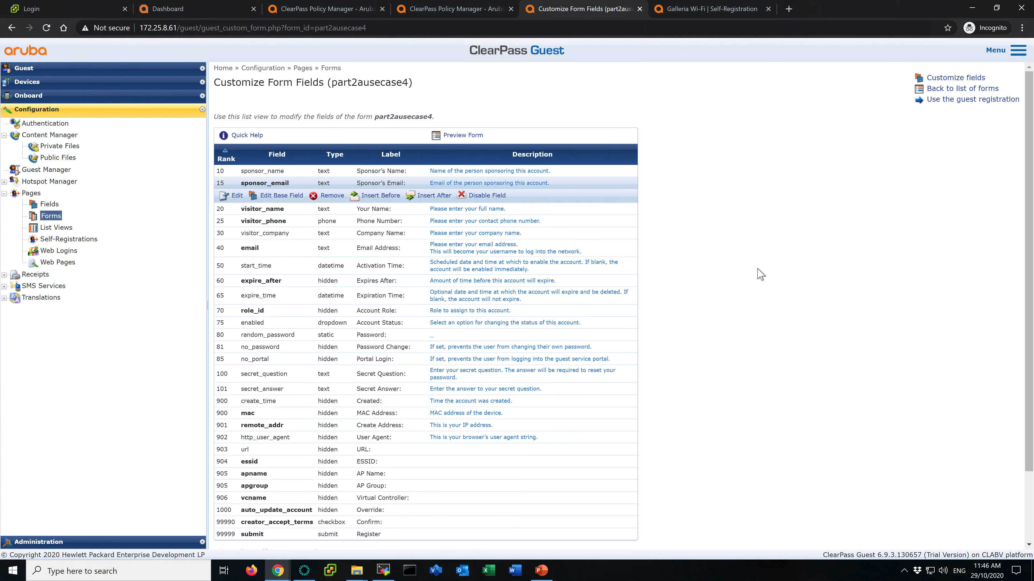
scroll(760, 274, down, 2)
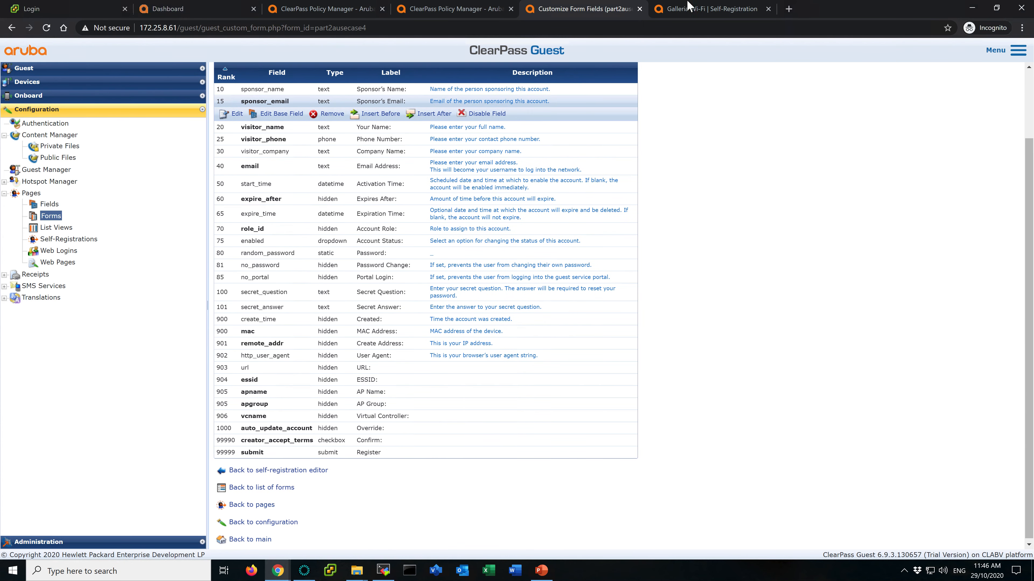
scroll(715, 108, up, 2)
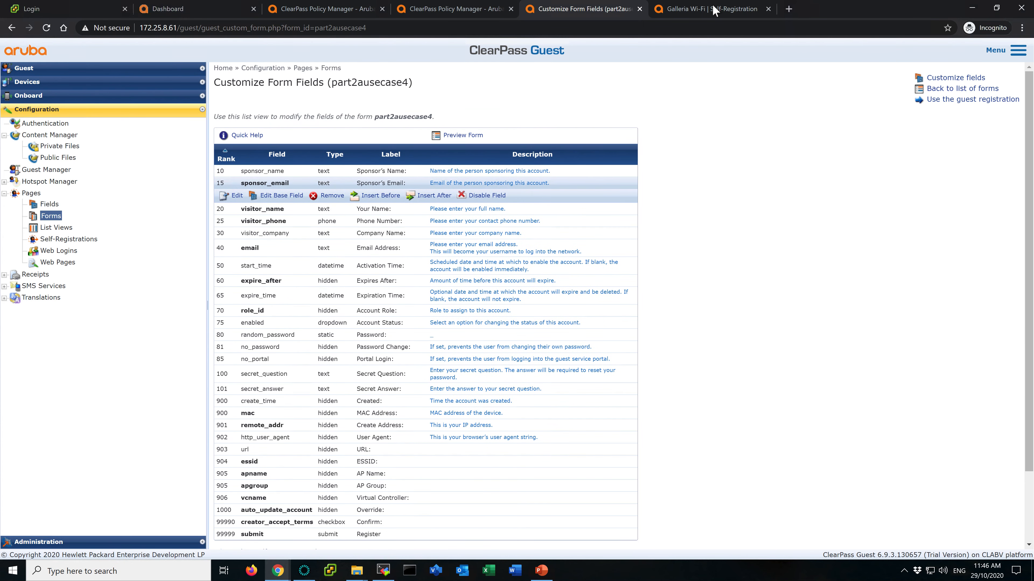
- Reload the registration page to check the sponsor's e-mail field
click(713, 9)
click(47, 29)
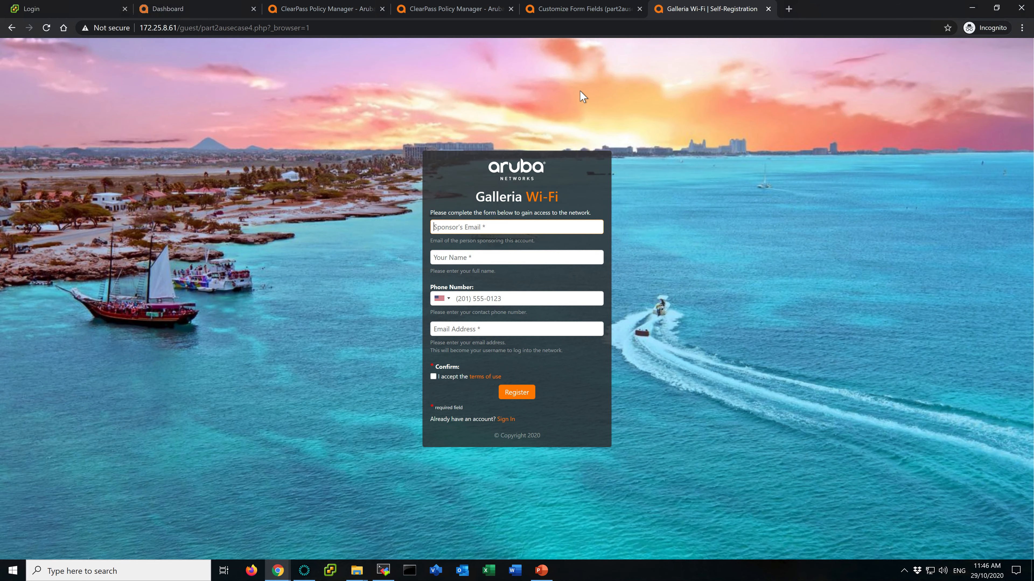
click(583, 9)
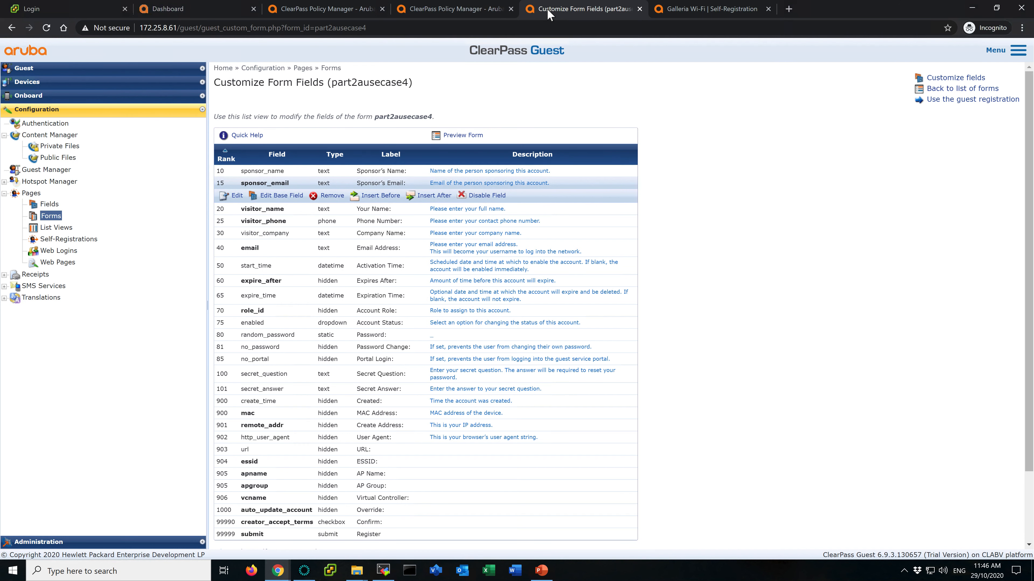
- Delete all attributes of endpoint 1C-BF-CE-1A-2B-B1, save it and refresh the Endpoints list
click(485, 12)
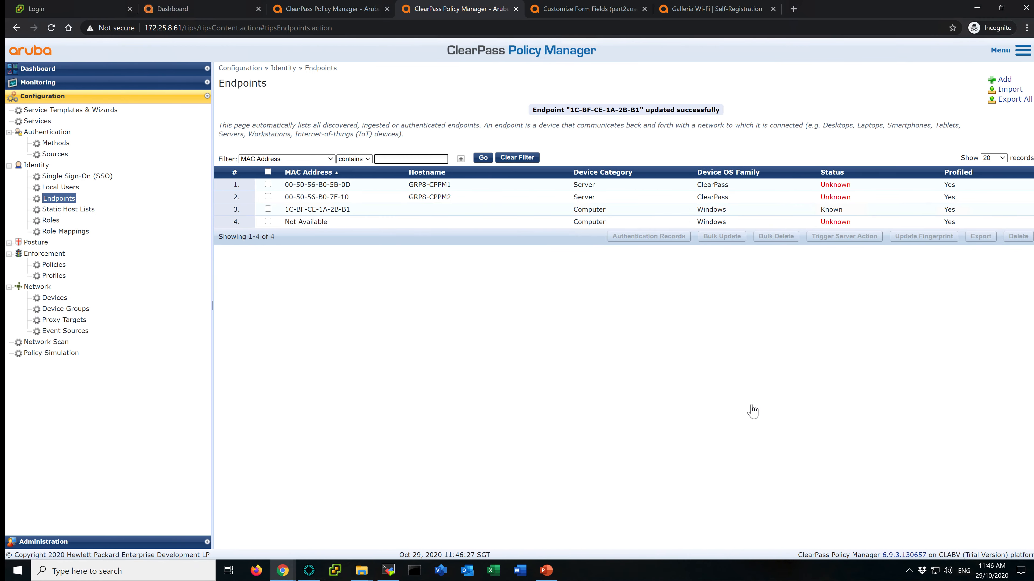
click(334, 210)
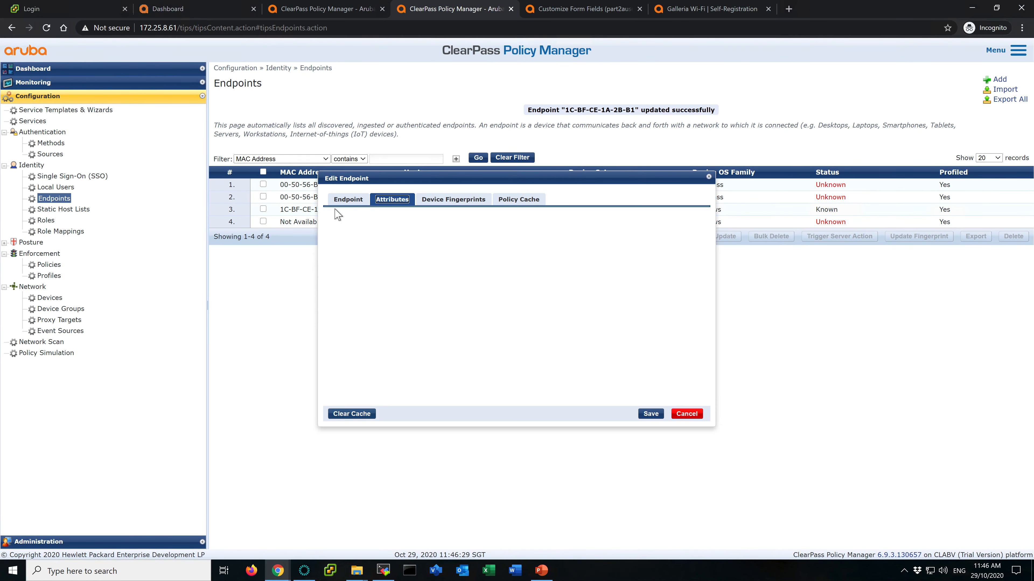
click(411, 200)
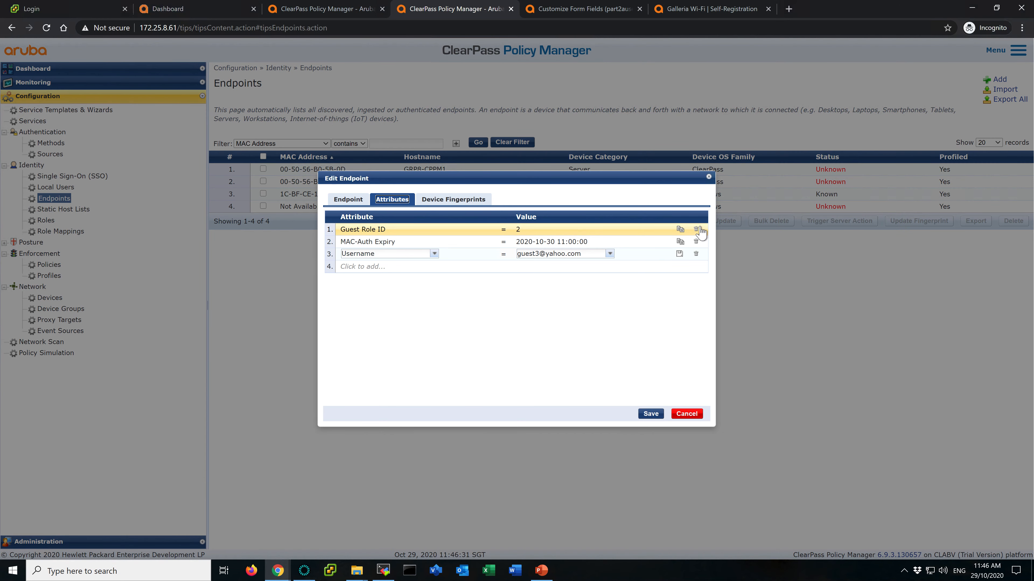
click(695, 230)
click(695, 229)
click(696, 230)
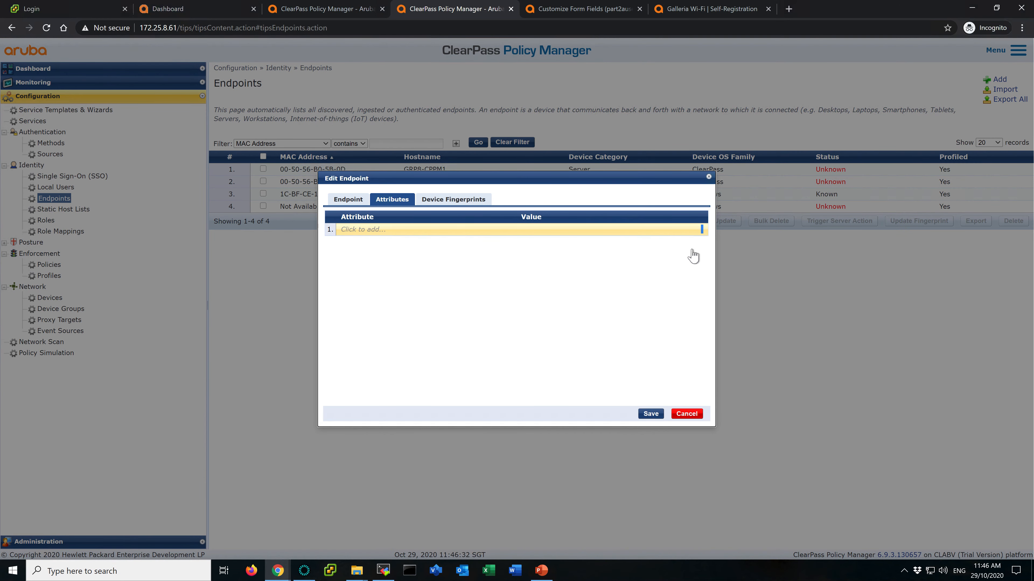
click(650, 414)
click(478, 157)
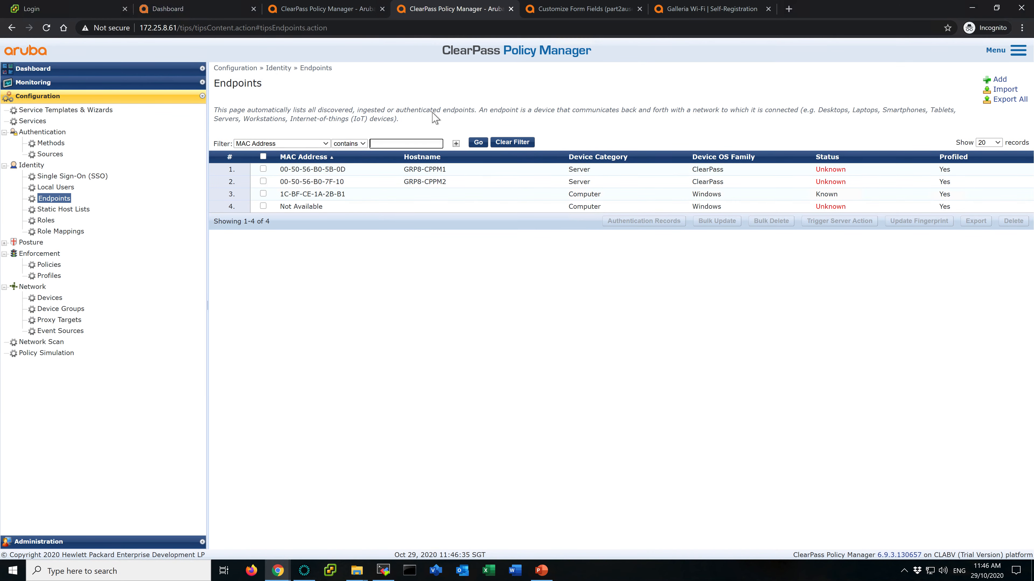
- Terminate the guest3 session from its Access Tracker request details using Change Status, then refresh the list
click(312, 11)
click(467, 199)
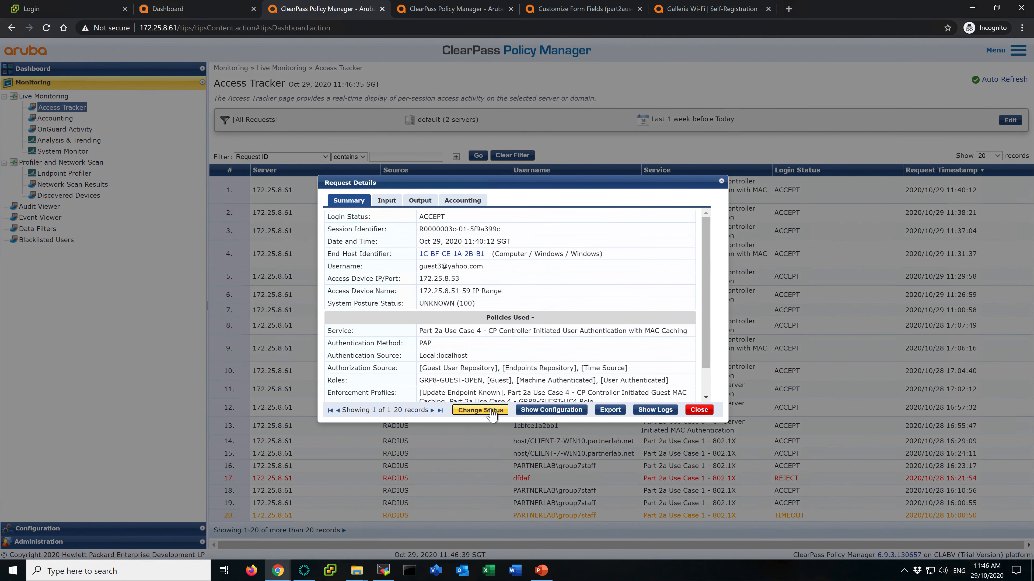
click(498, 411)
click(643, 408)
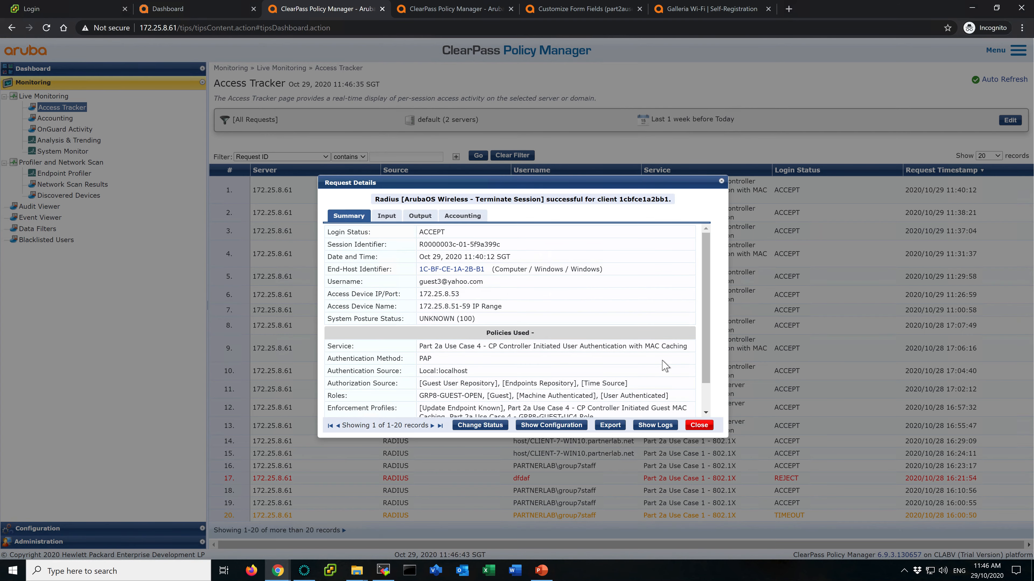
click(708, 427)
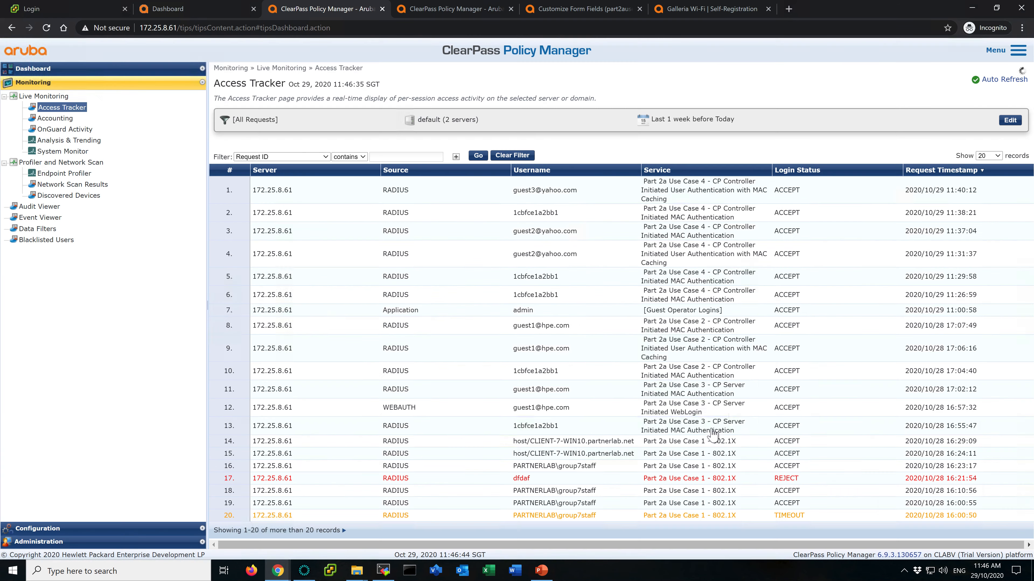
click(476, 156)
click(476, 157)
click(476, 156)
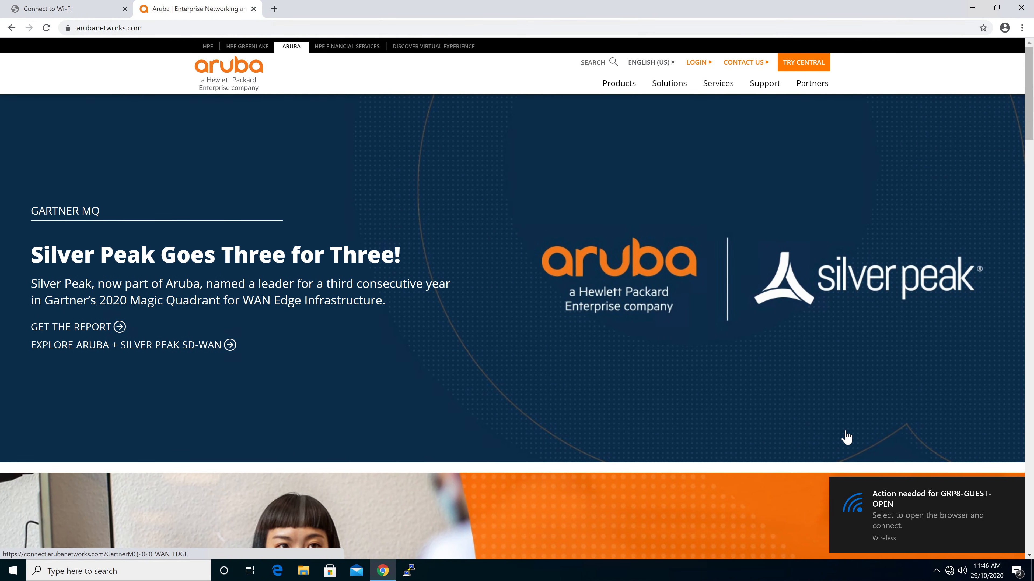
- Open the captive portal registration page from the client's Wi-Fi sign-in notification
click(933, 524)
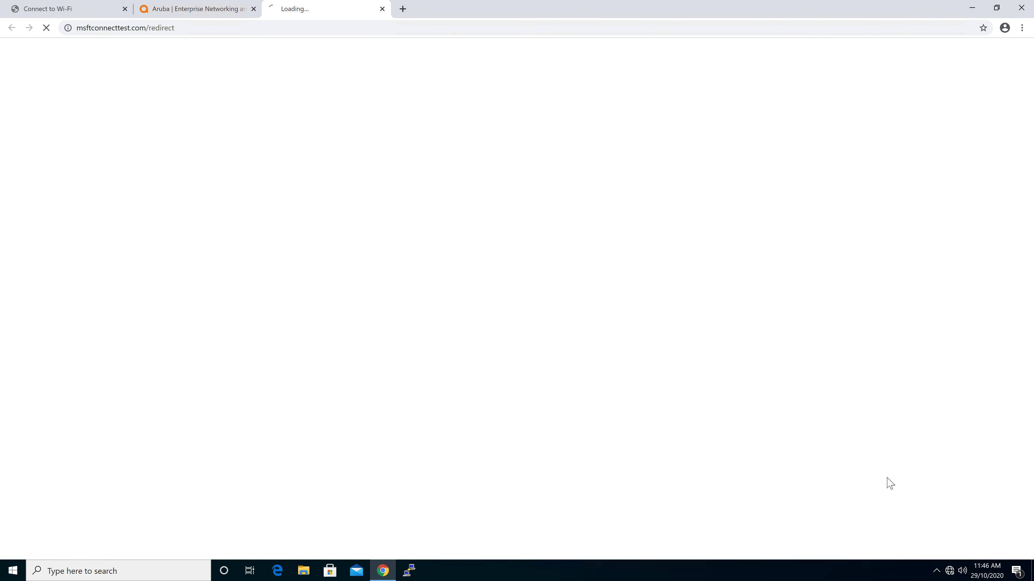
click(125, 9)
click(125, 9)
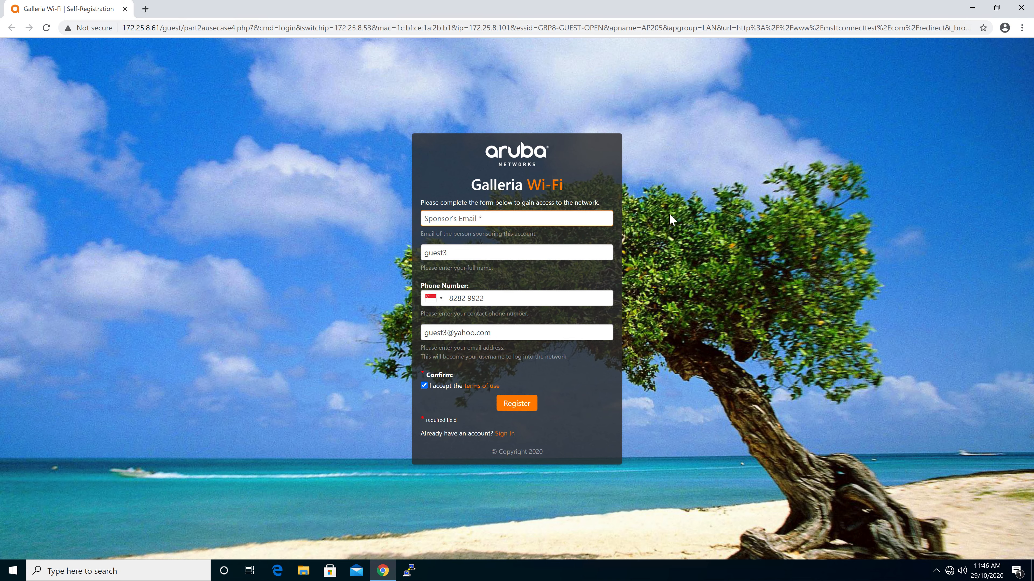
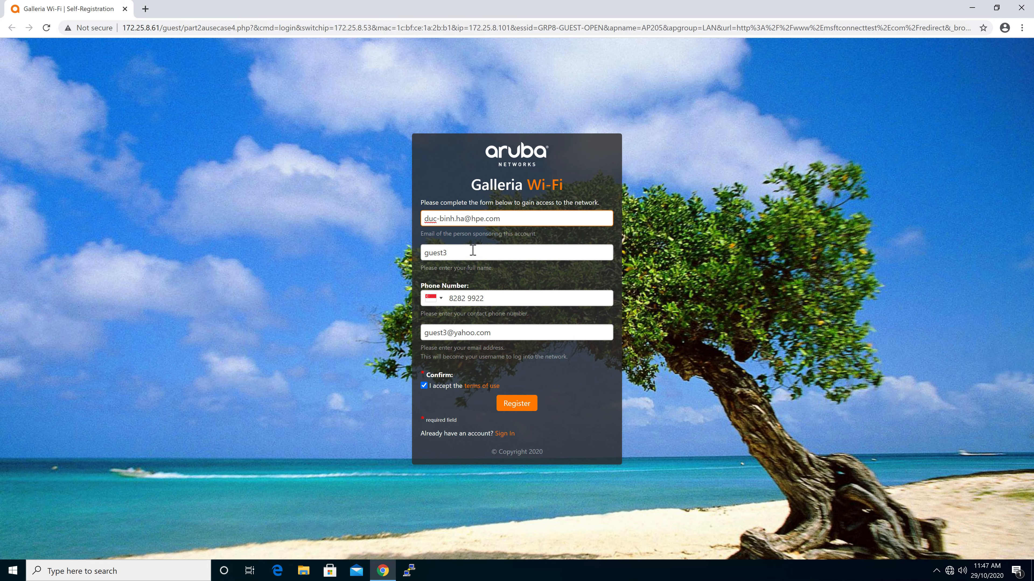
- Register a new guest with the name changed to guest4 and the matching guest4 e-mail address
click(472, 252)
key(BackSpace)
text(4)
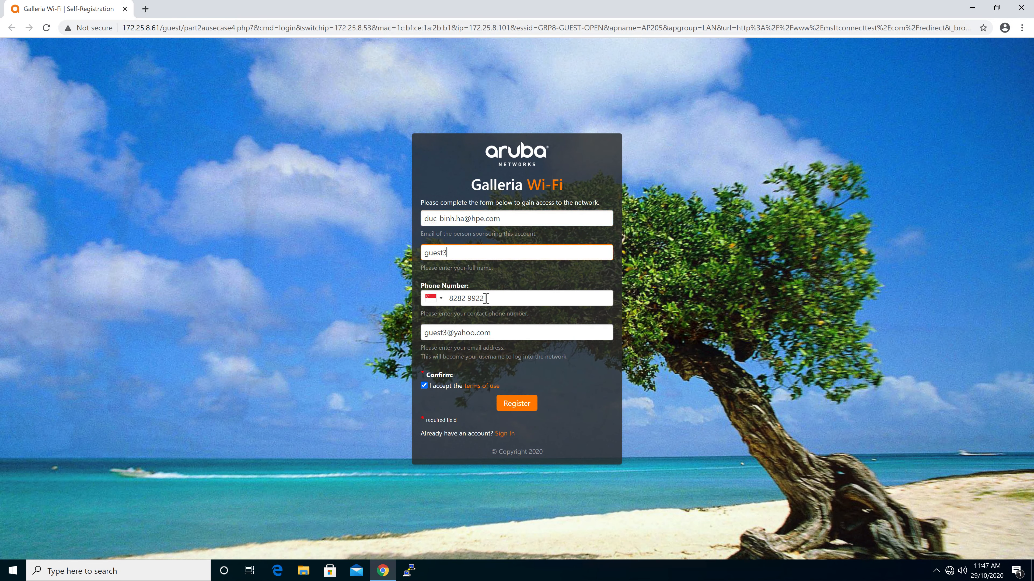
click(448, 334)
key(BackSpace)
text(4)
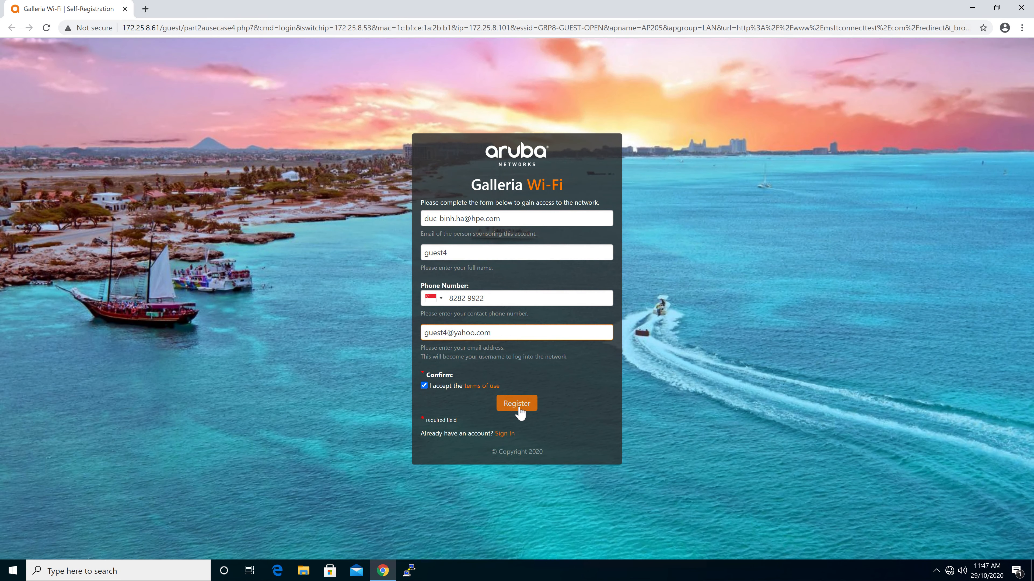
click(519, 406)
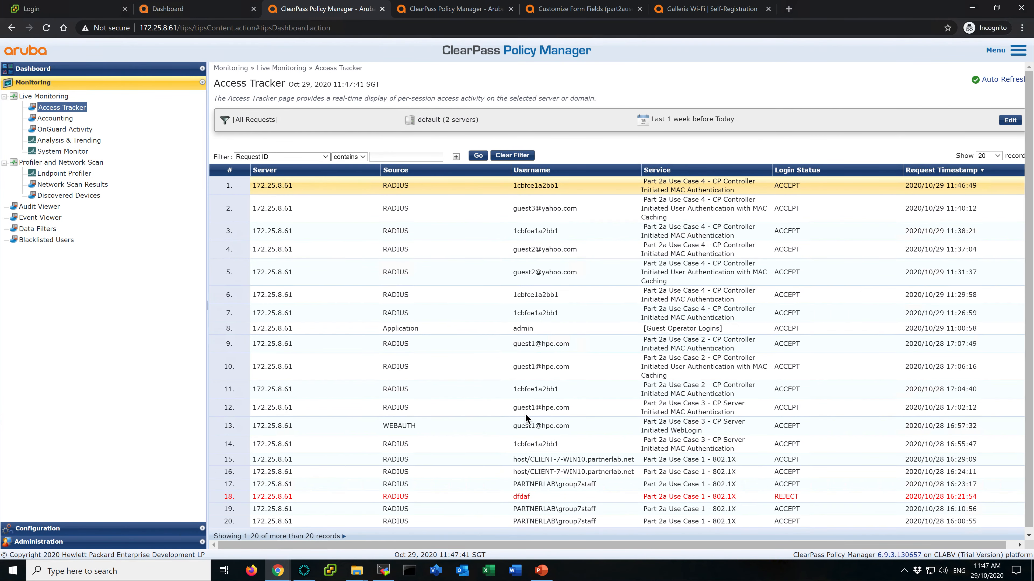
- Check the Access Tracker and Endpoints tabs, then open the Manage Guest Accounts list
mouse_move(594, 579)
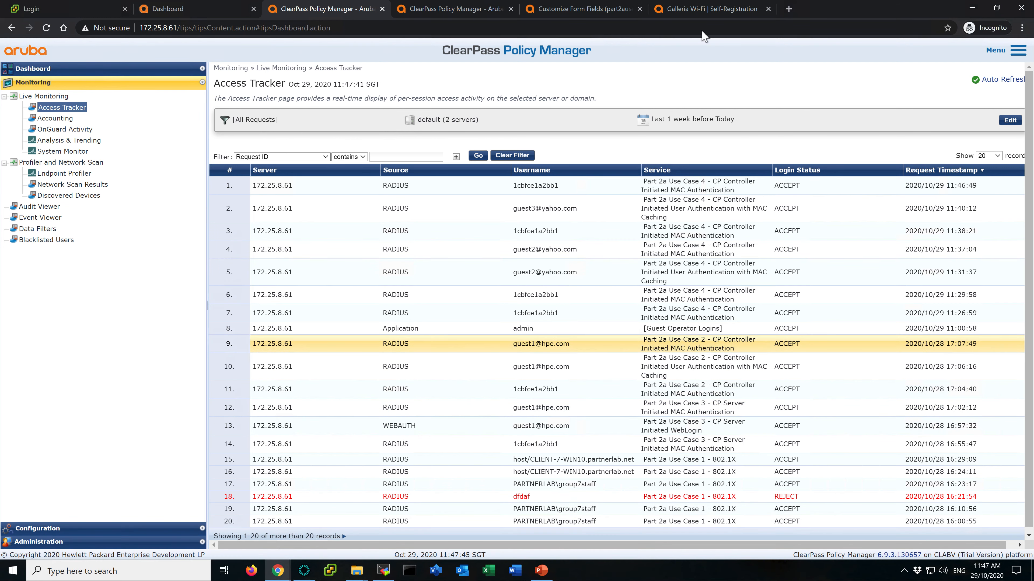
click(596, 8)
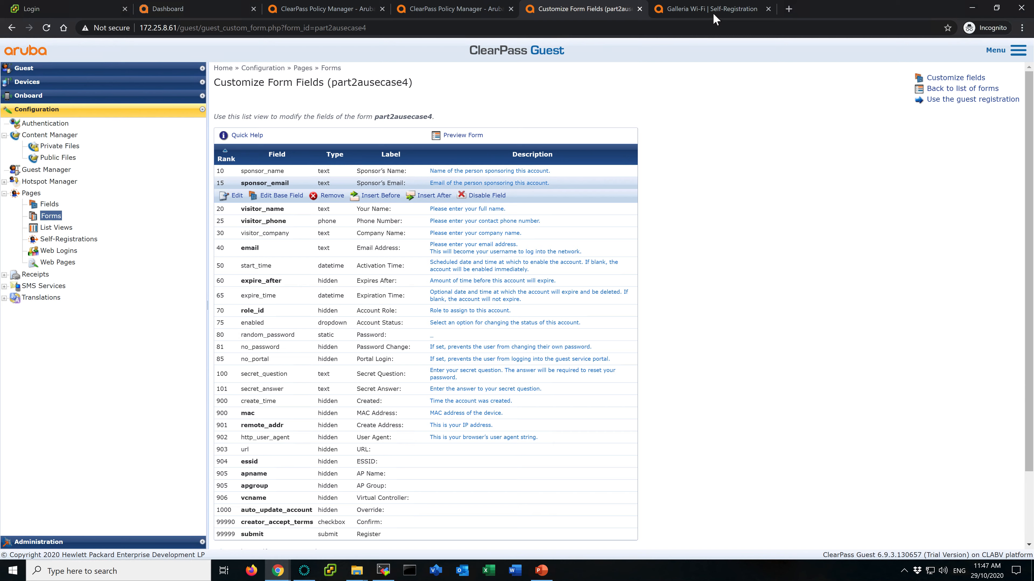
click(715, 17)
click(584, 12)
click(459, 12)
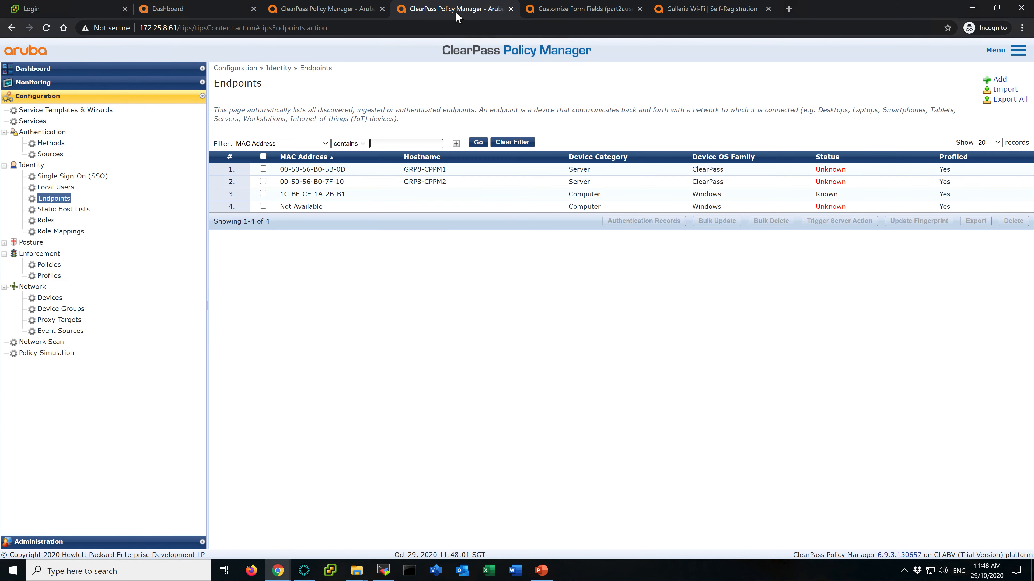
click(582, 12)
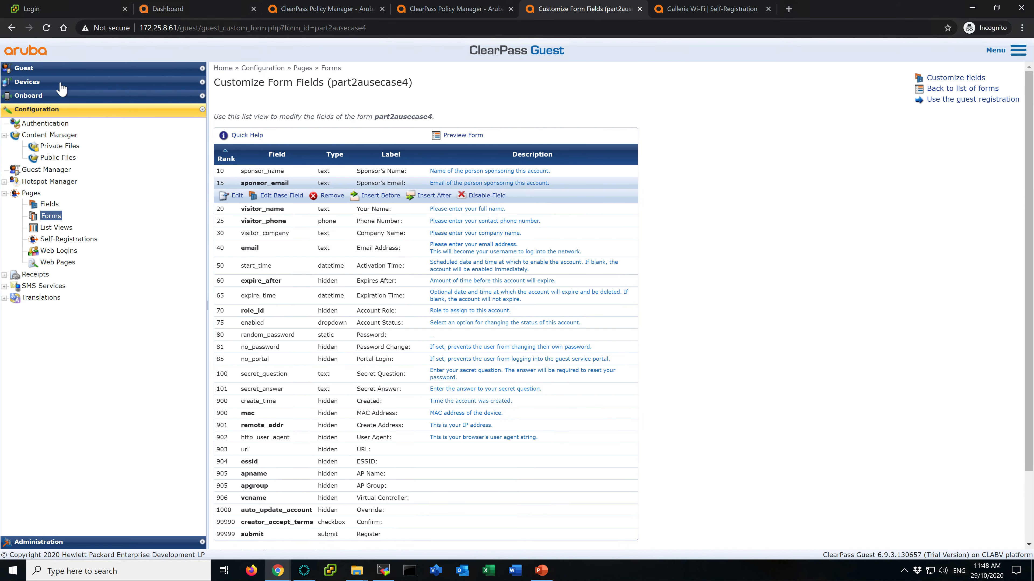
click(55, 70)
click(59, 142)
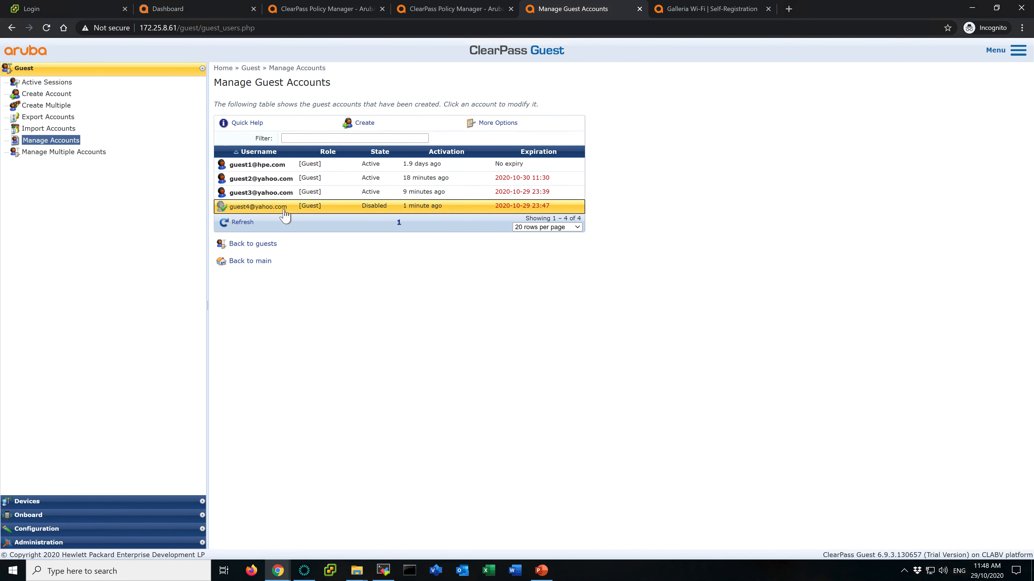
- Approve the pending guest4 account as sponsor, then log in from the client's guest receipt page
click(290, 210)
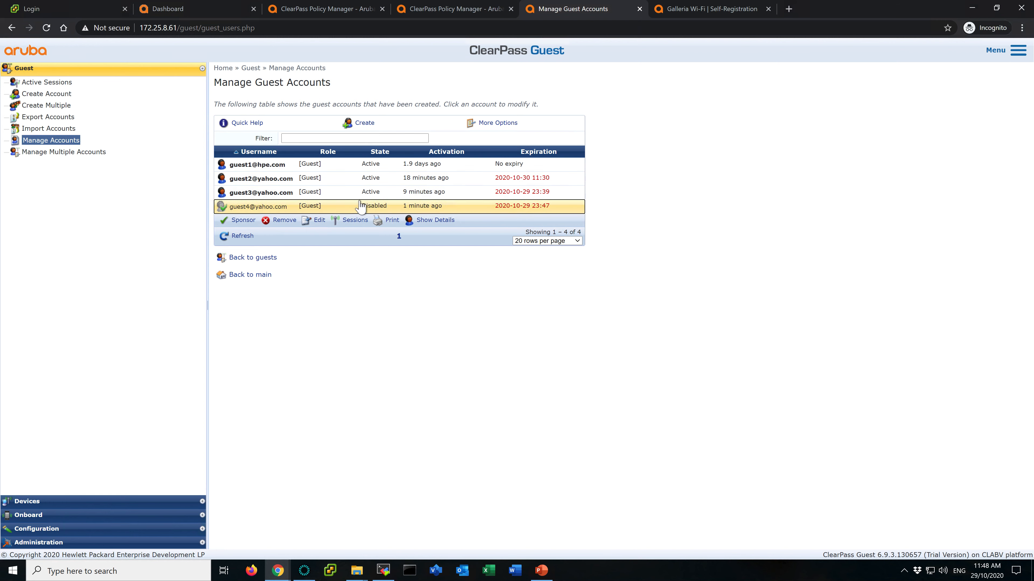
click(243, 222)
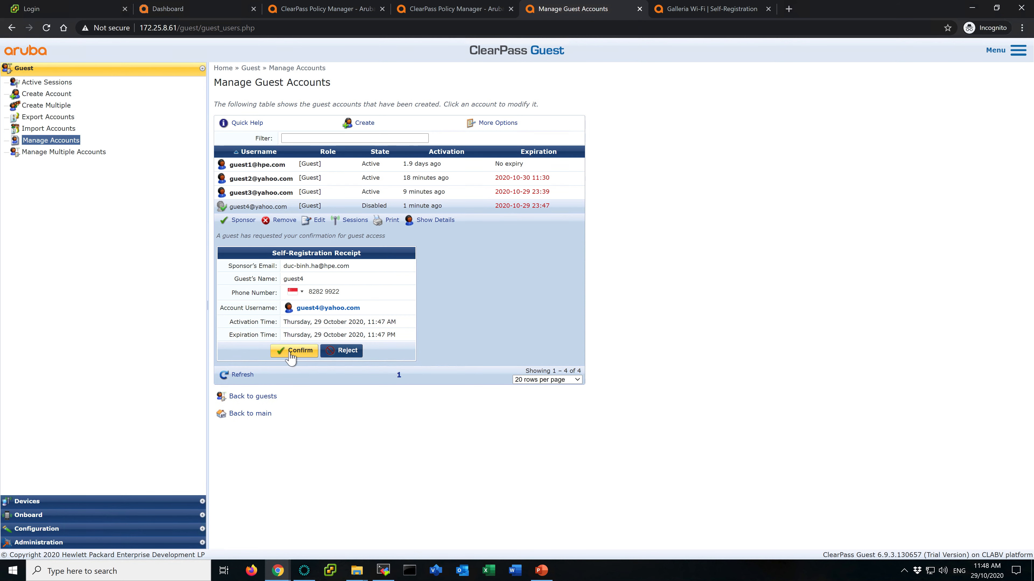
click(301, 352)
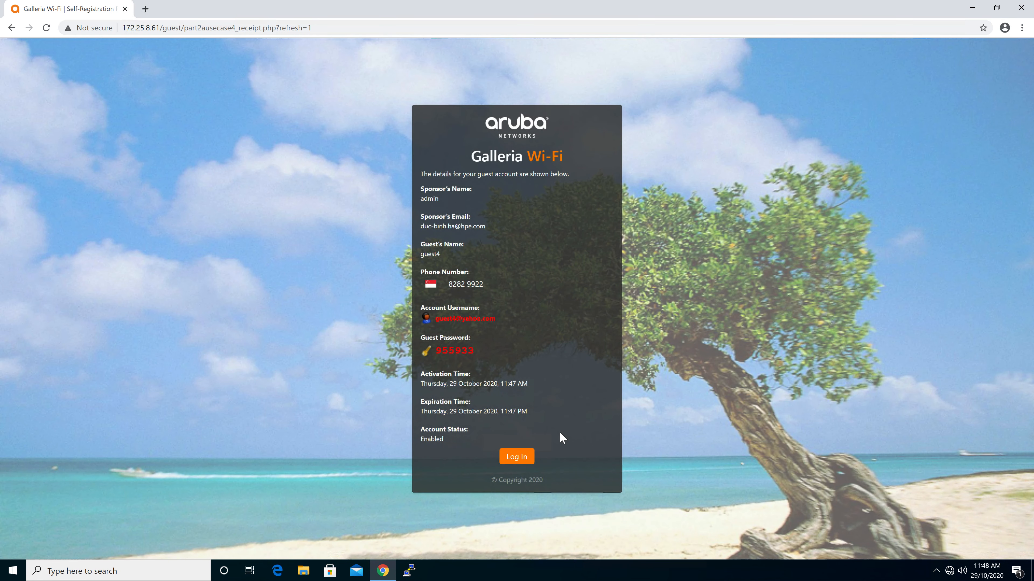
click(517, 457)
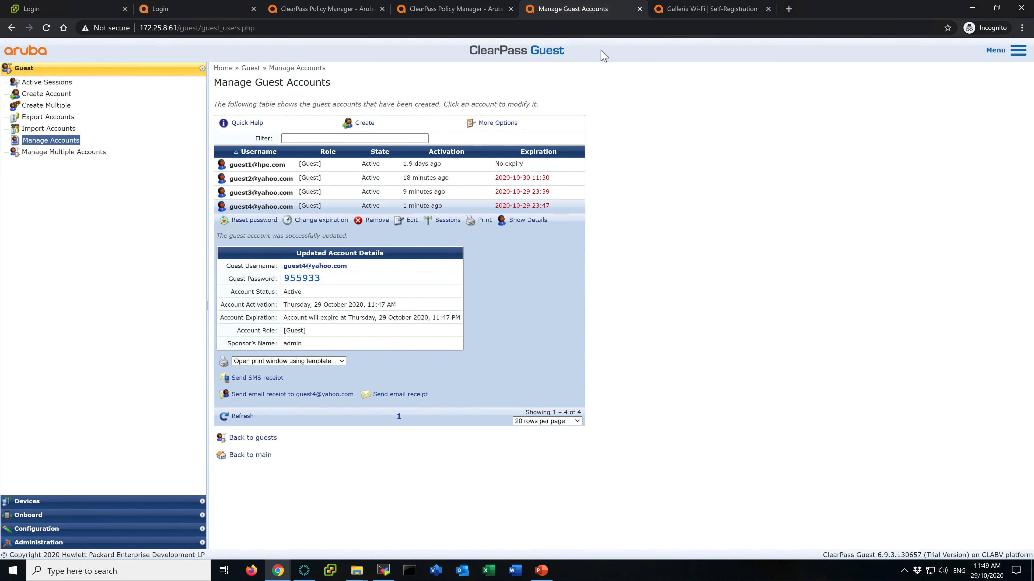
- Review the summary and output details of the latest guest4 and MAC authentication requests in Access Tracker
click(458, 10)
click(340, 10)
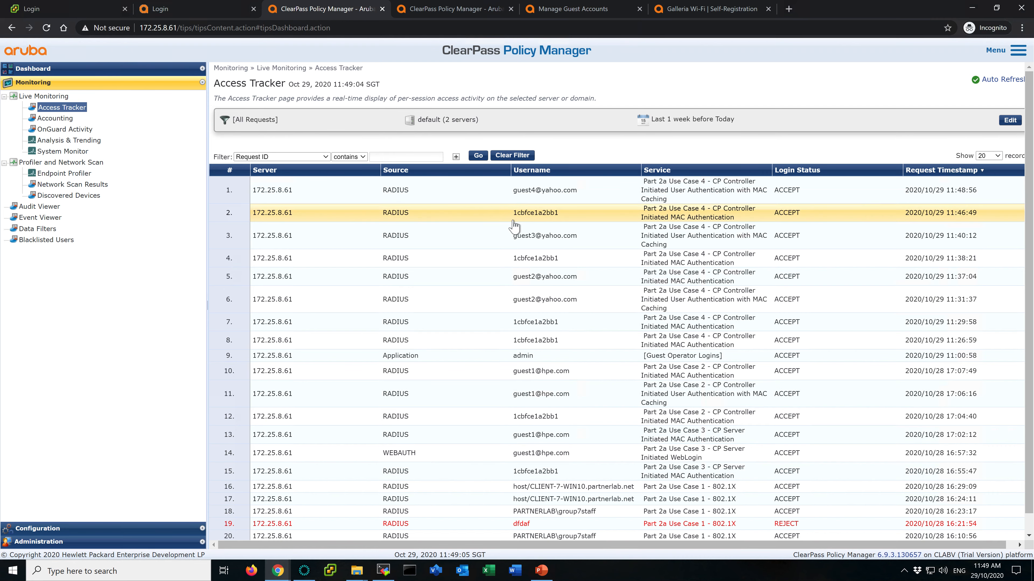
click(525, 223)
click(420, 200)
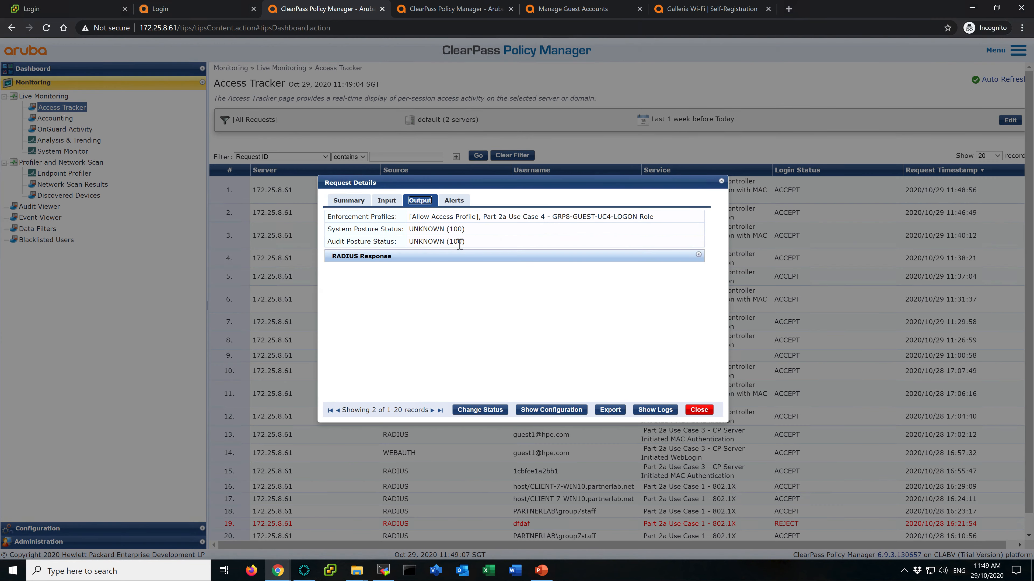
click(699, 409)
click(541, 189)
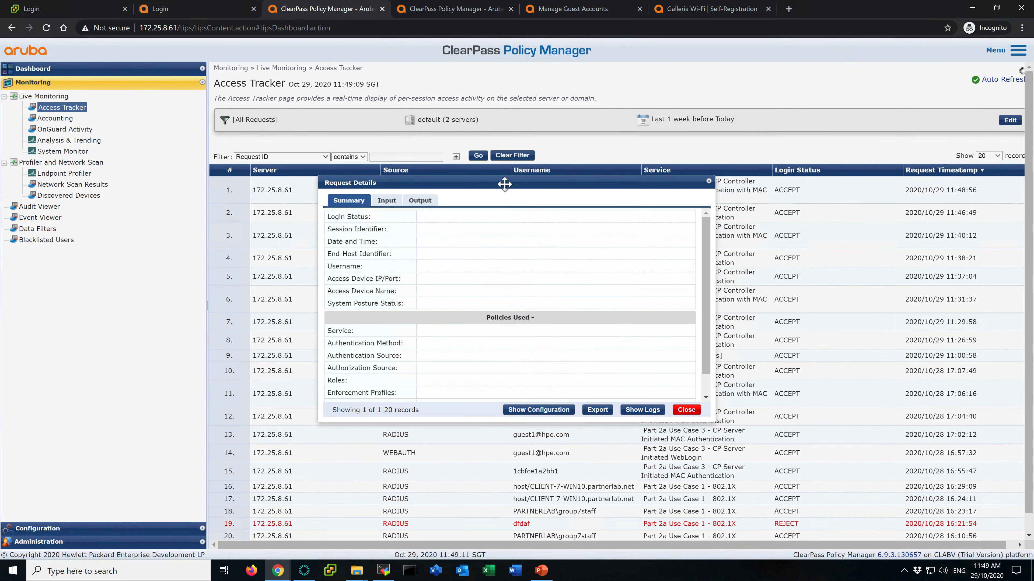
click(420, 201)
click(541, 266)
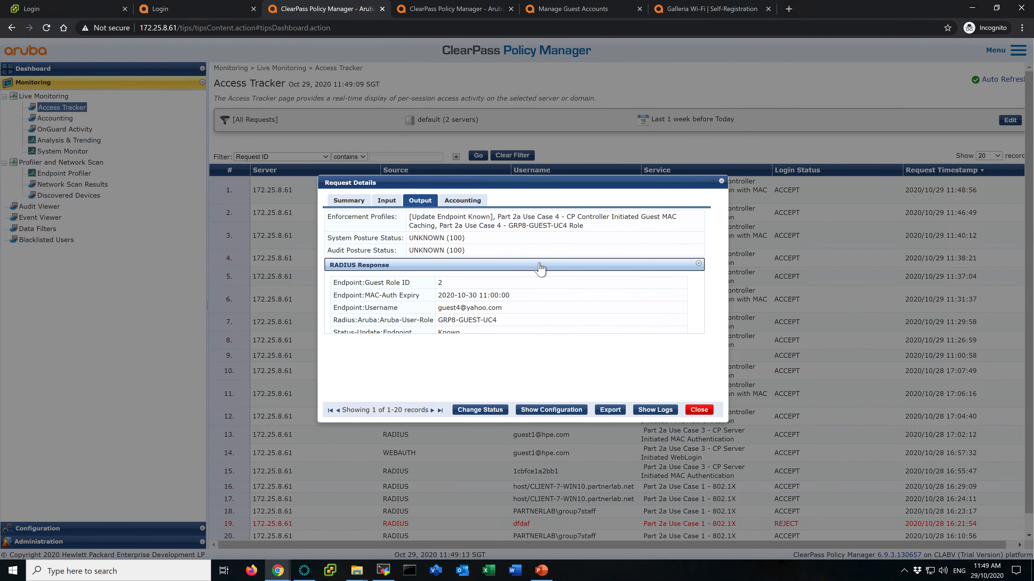
click(699, 409)
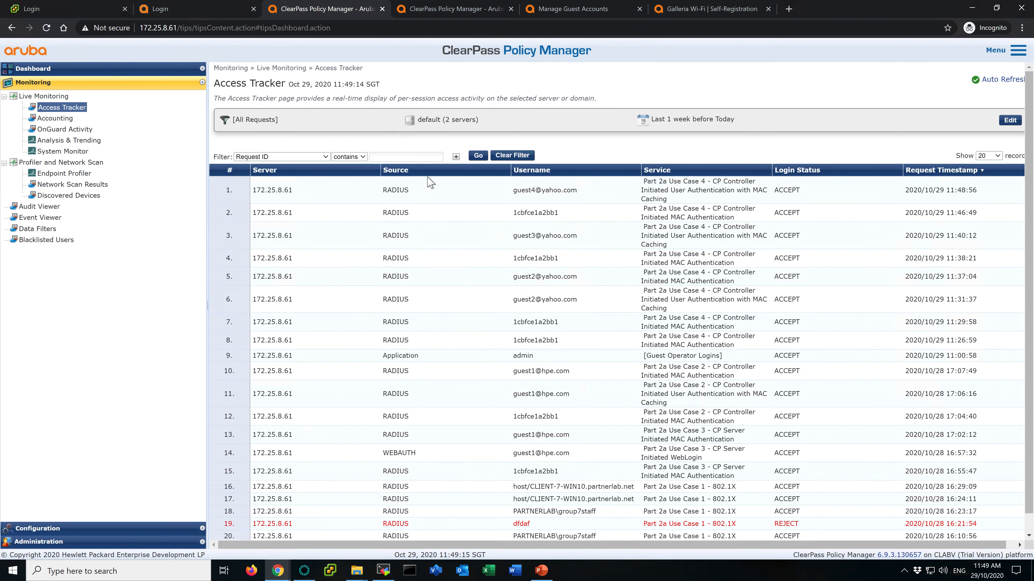
- Terminate the guest4 session through Change Status in its request details
click(460, 190)
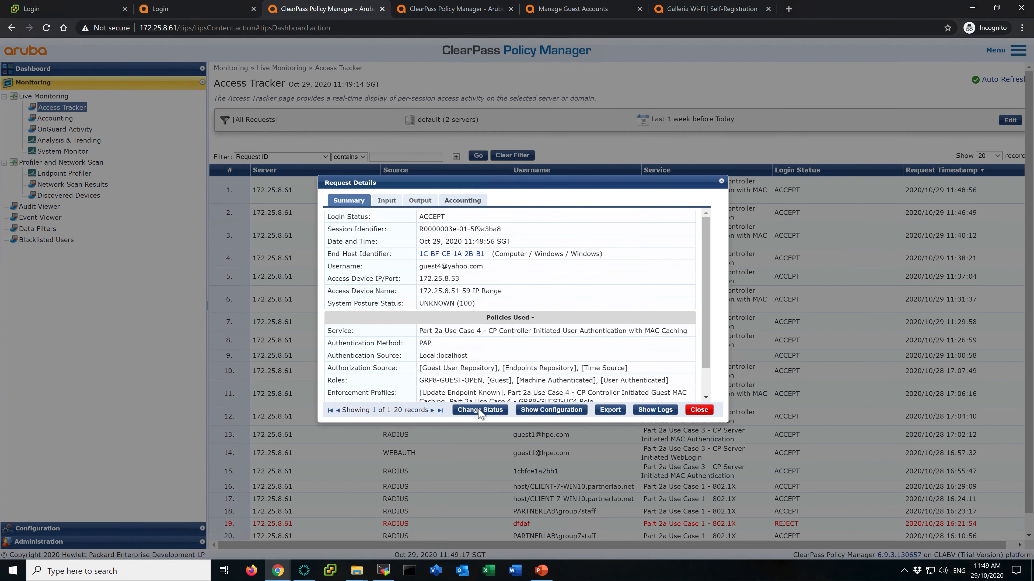
click(480, 410)
click(642, 409)
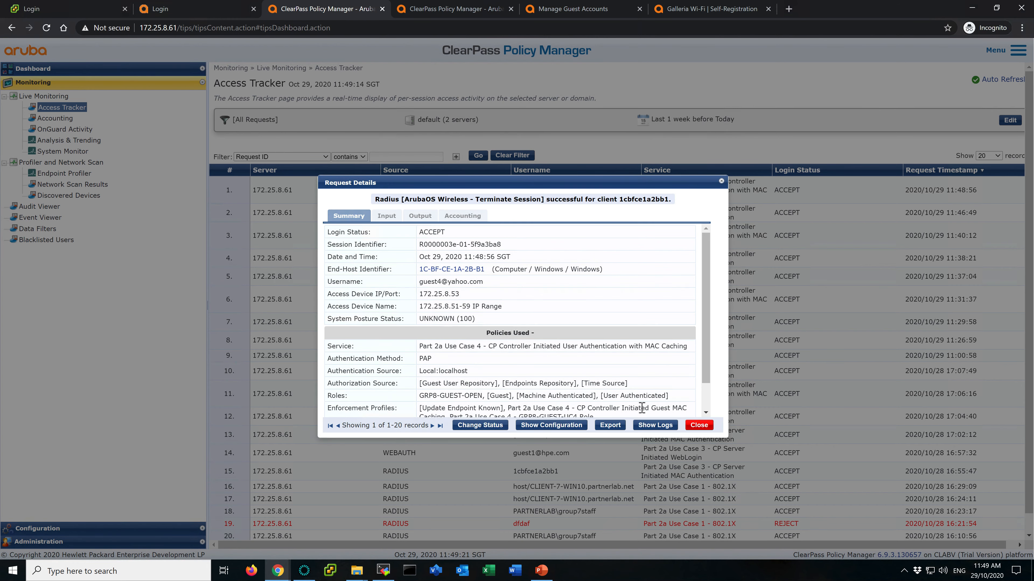
click(698, 424)
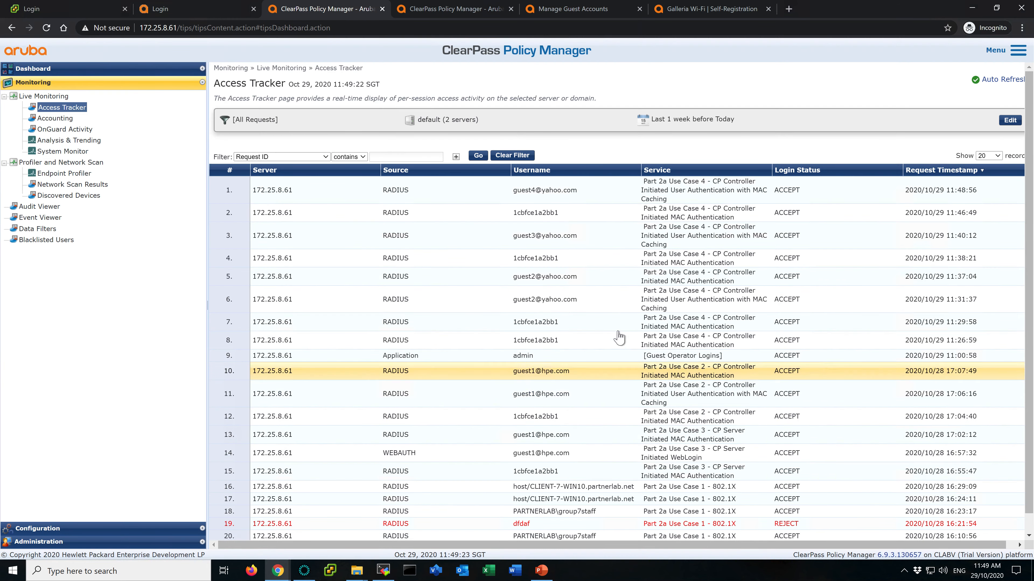
- Refresh Access Tracker and inspect the new guest4 MAC authentication request's summary and output
click(478, 156)
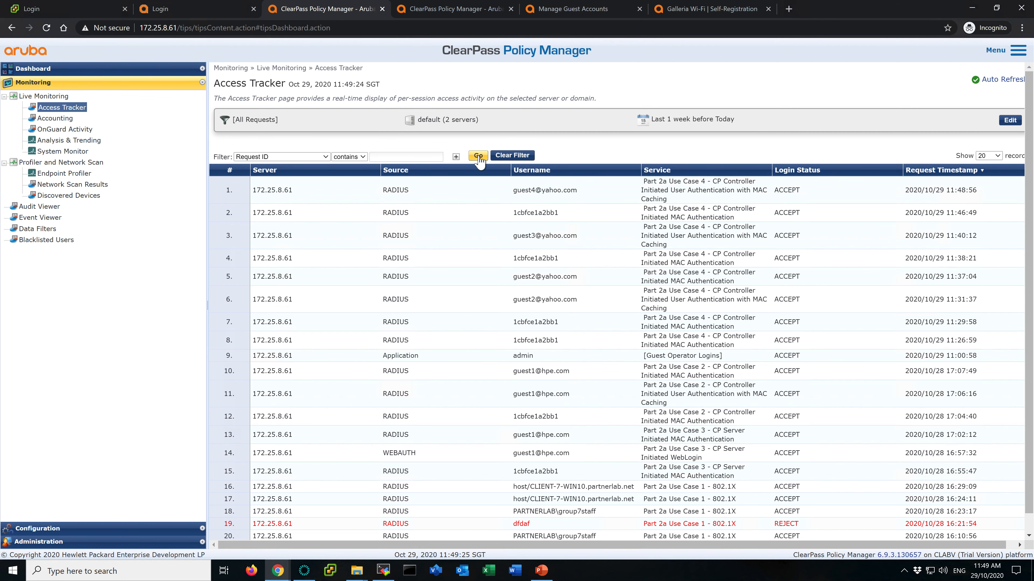
click(479, 156)
click(479, 156)
click(572, 188)
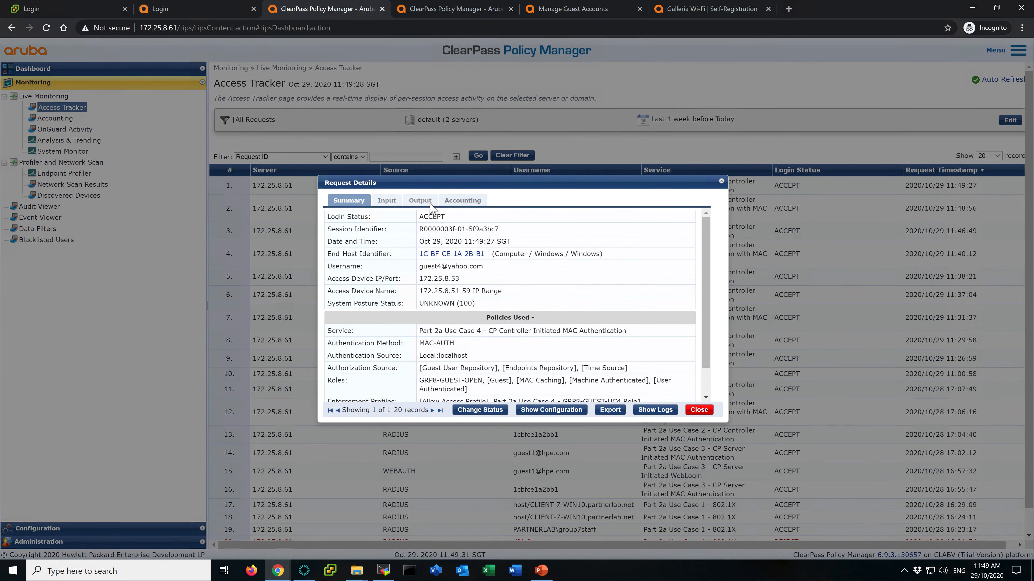
click(425, 202)
click(513, 258)
click(707, 411)
click(478, 156)
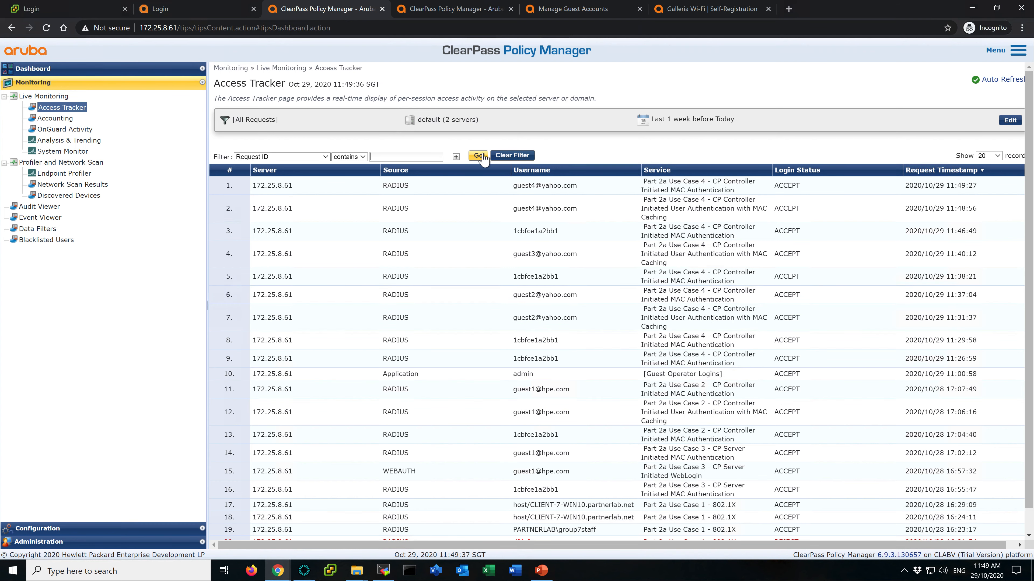
- Check the guest account details, the registration portal and the Endpoints list
click(600, 12)
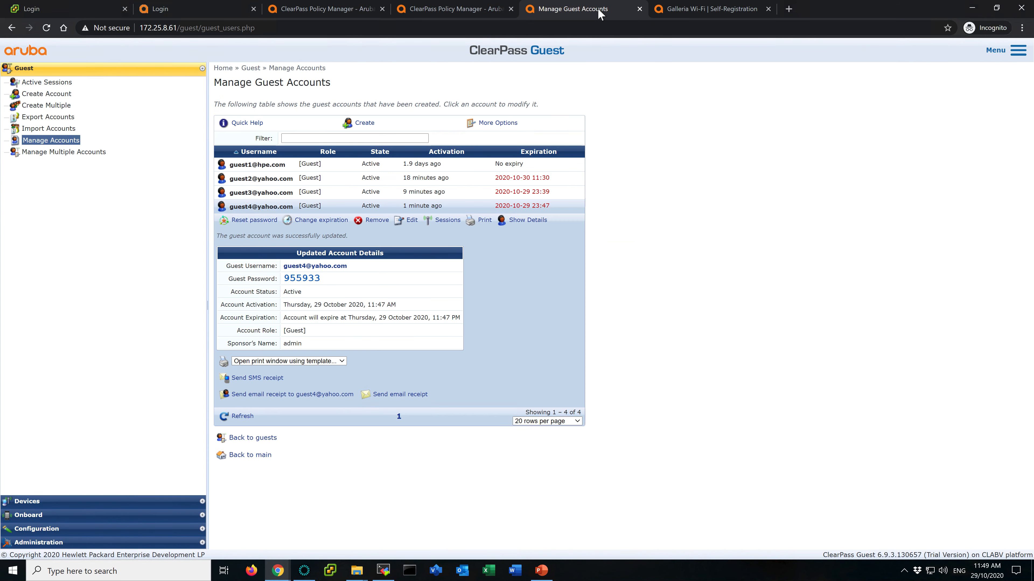
click(705, 12)
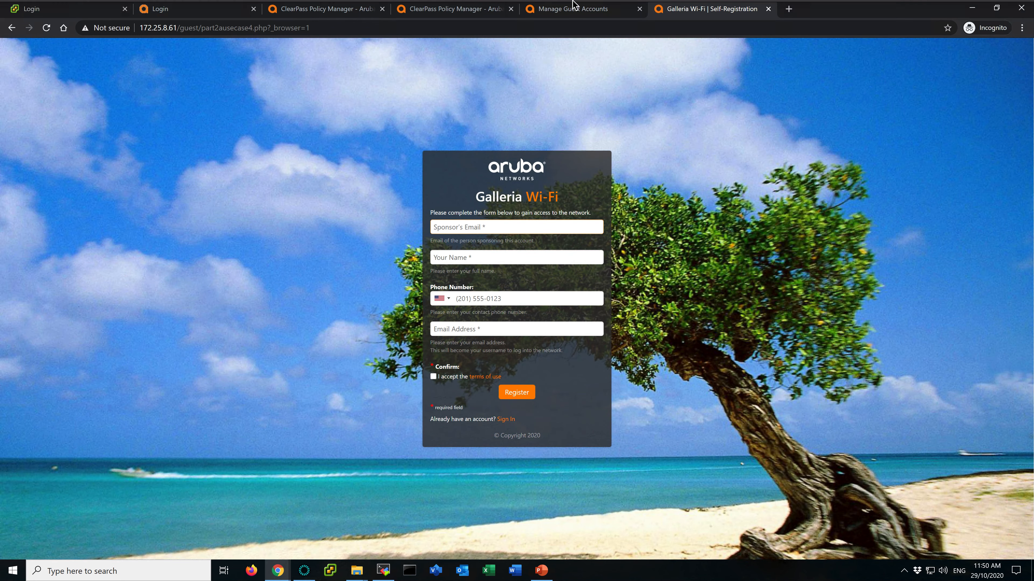
click(551, 11)
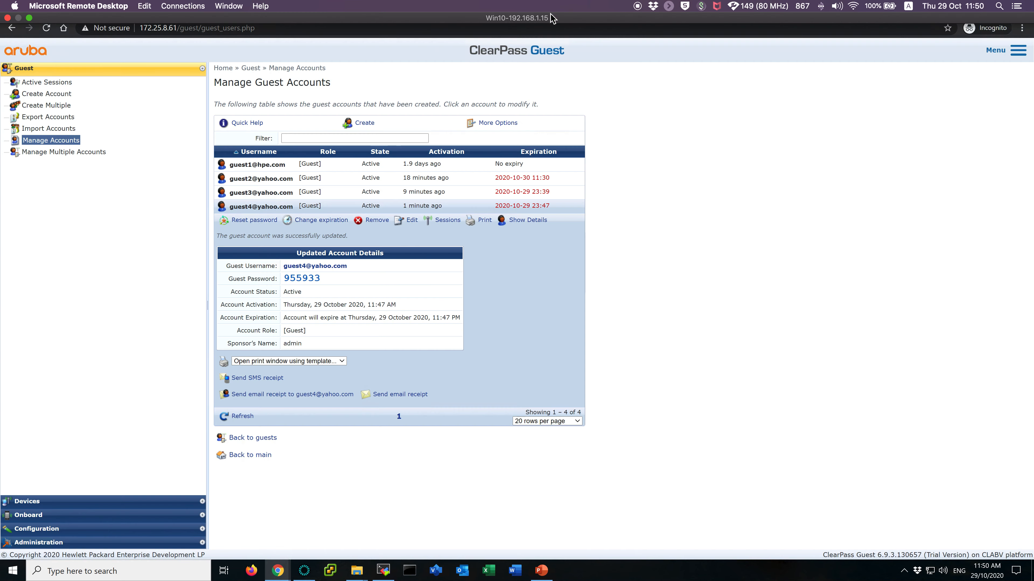
click(455, 12)
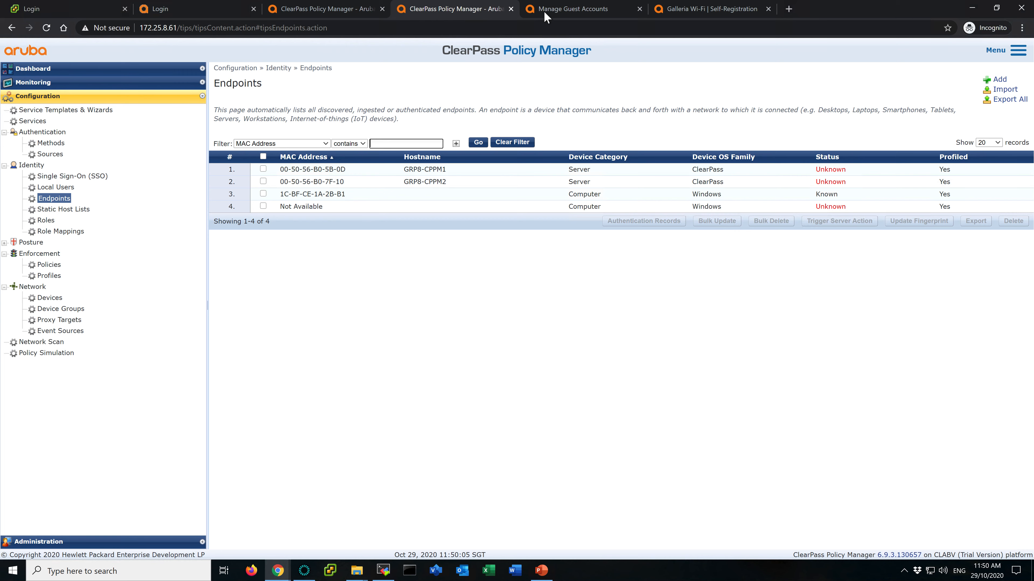
click(561, 9)
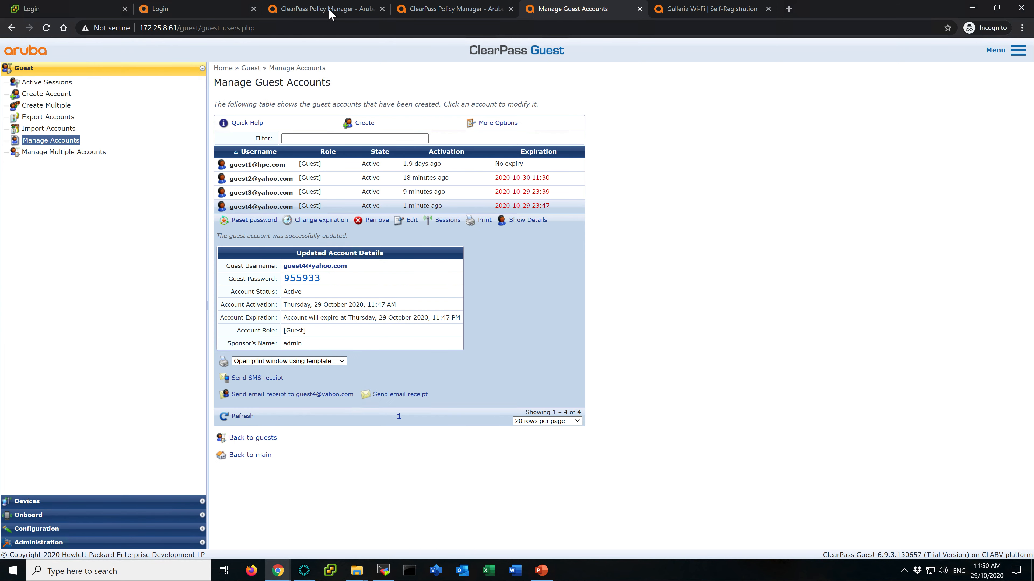
- Open the sponsor_email field of the part2ausecase4 registration form and examine its validator argument
click(84, 537)
click(84, 243)
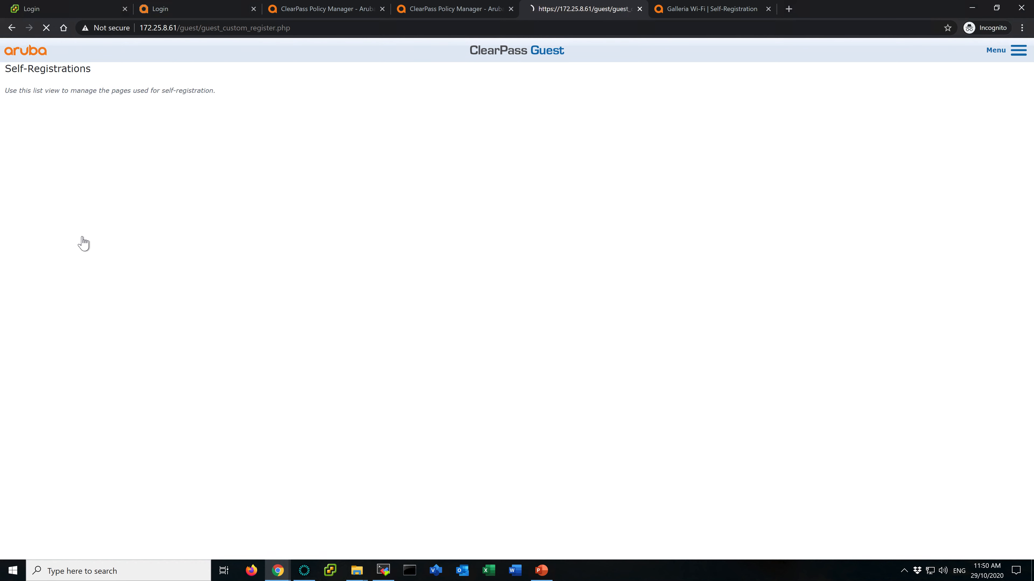
click(242, 174)
click(239, 190)
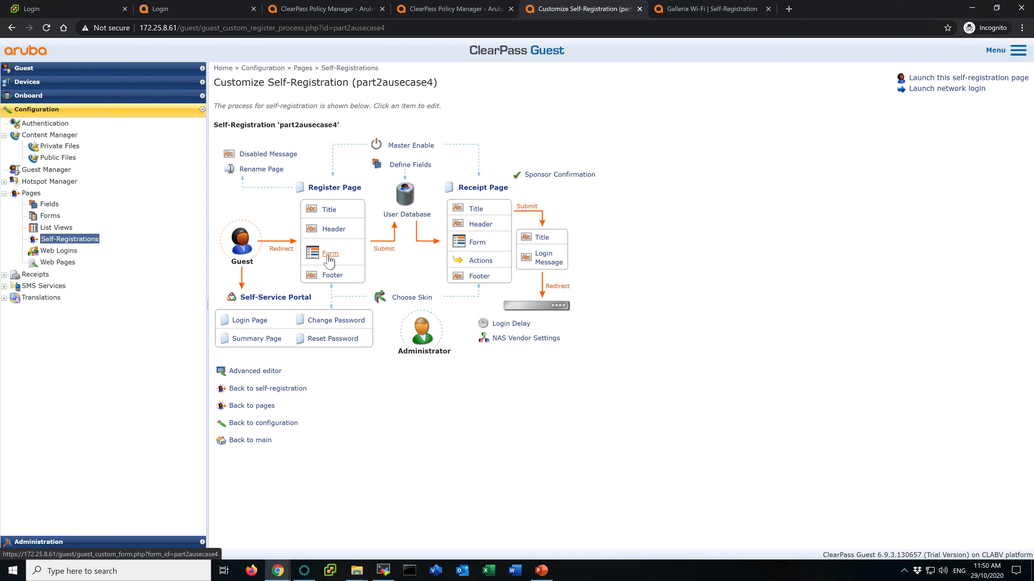
click(329, 256)
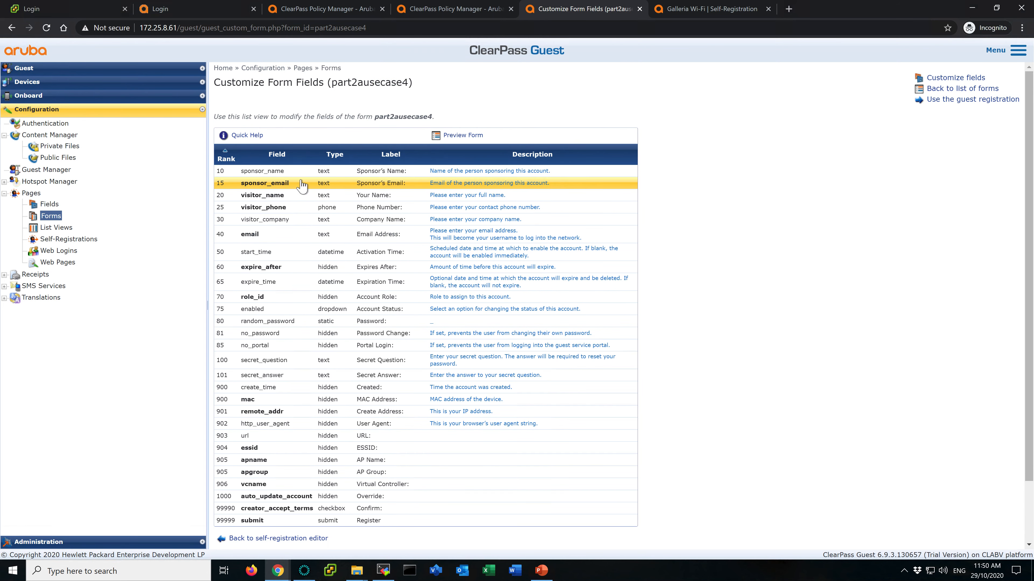
click(272, 185)
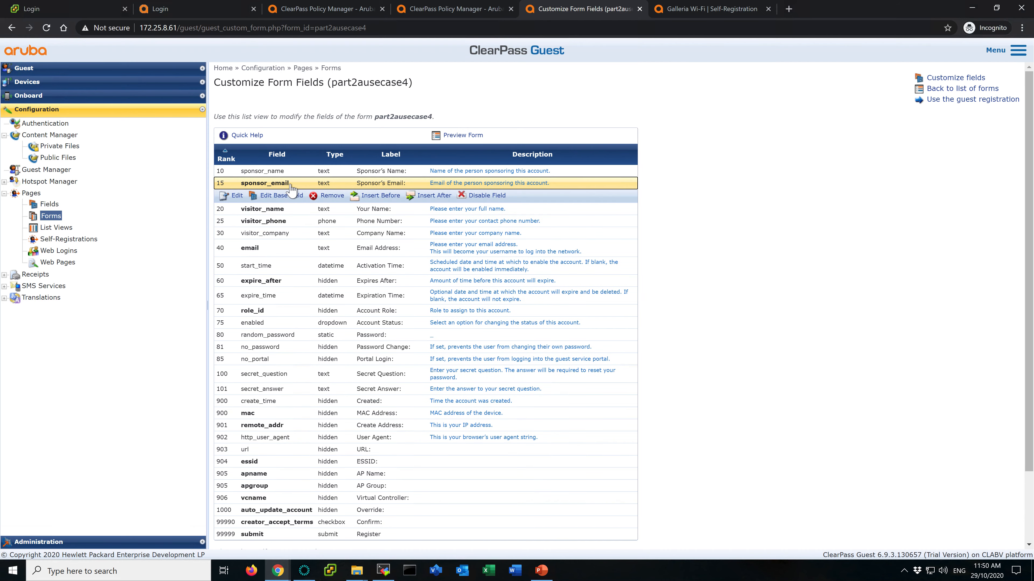
click(237, 197)
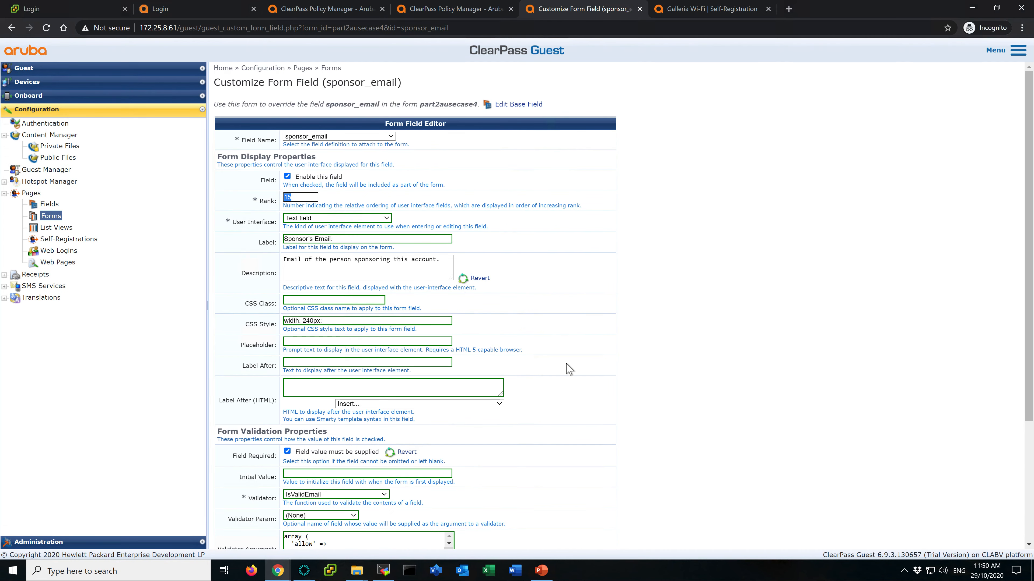
scroll(572, 378, down, 1)
scroll(574, 387, down, 2)
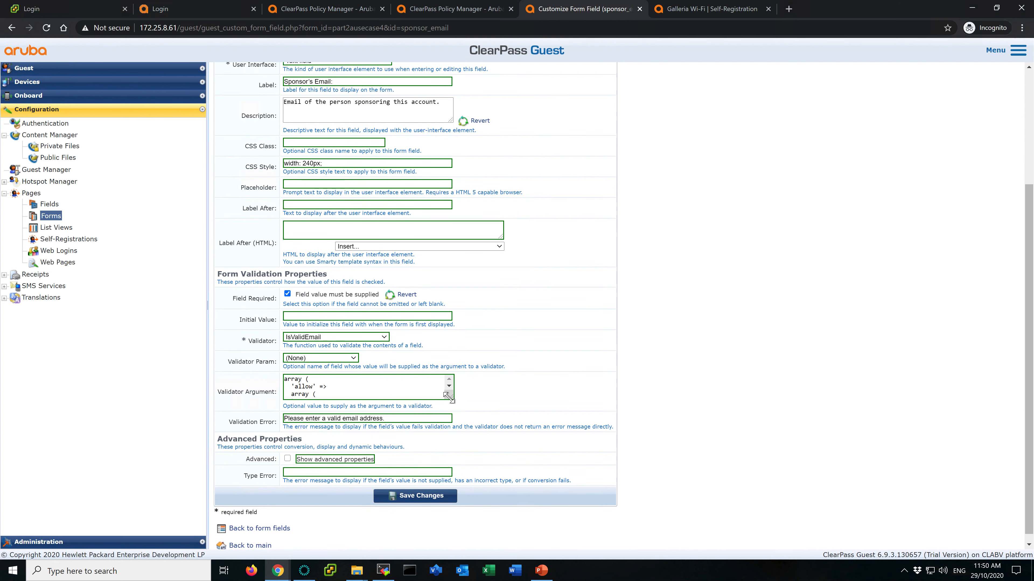
drag(448, 396, 511, 449)
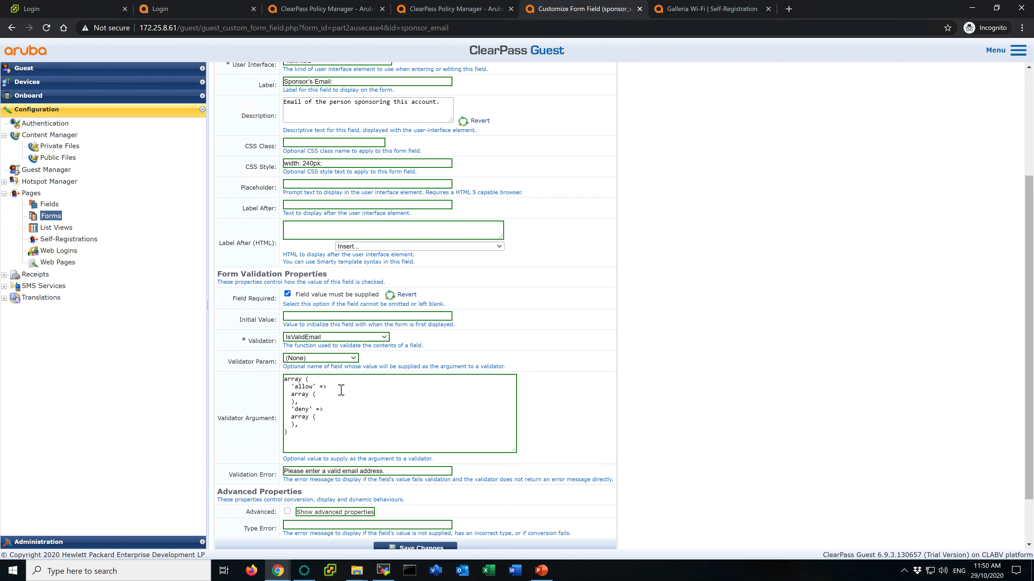
click(342, 390)
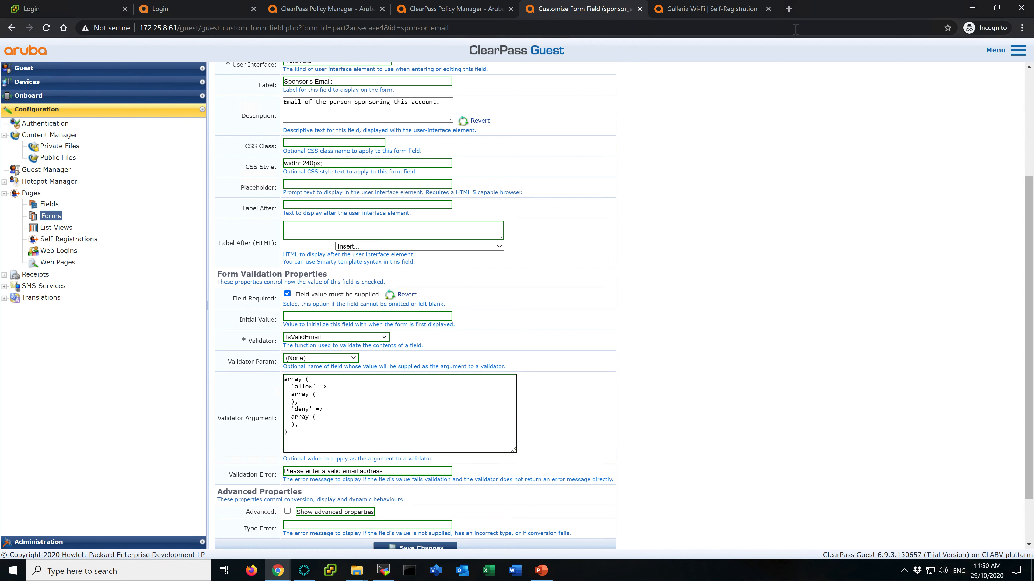
- Open the ClearPass server at 192.168.1.39 in a new tab
click(788, 9)
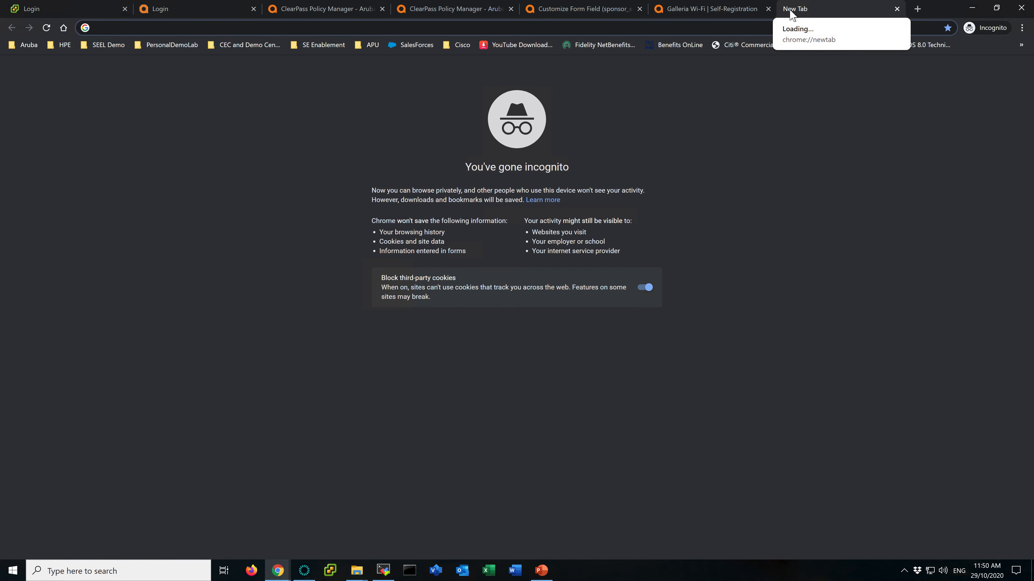
text(192.168.)
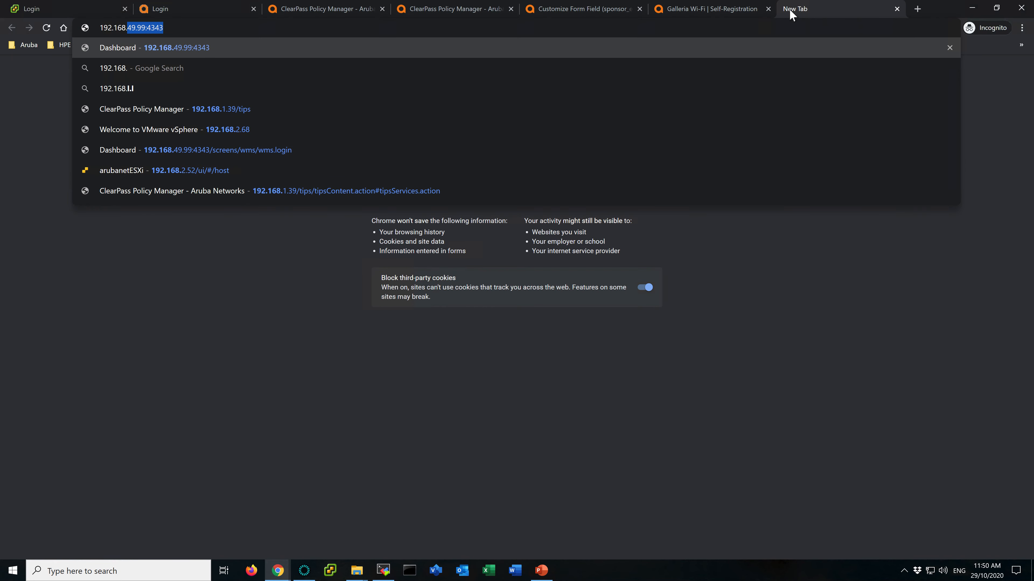
text(1.39/tips)
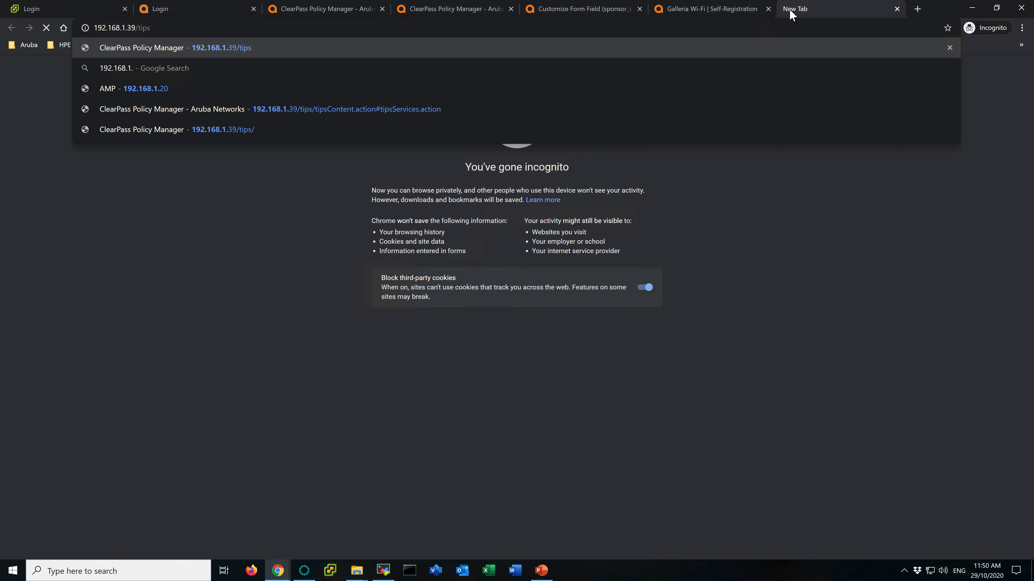
key(Return)
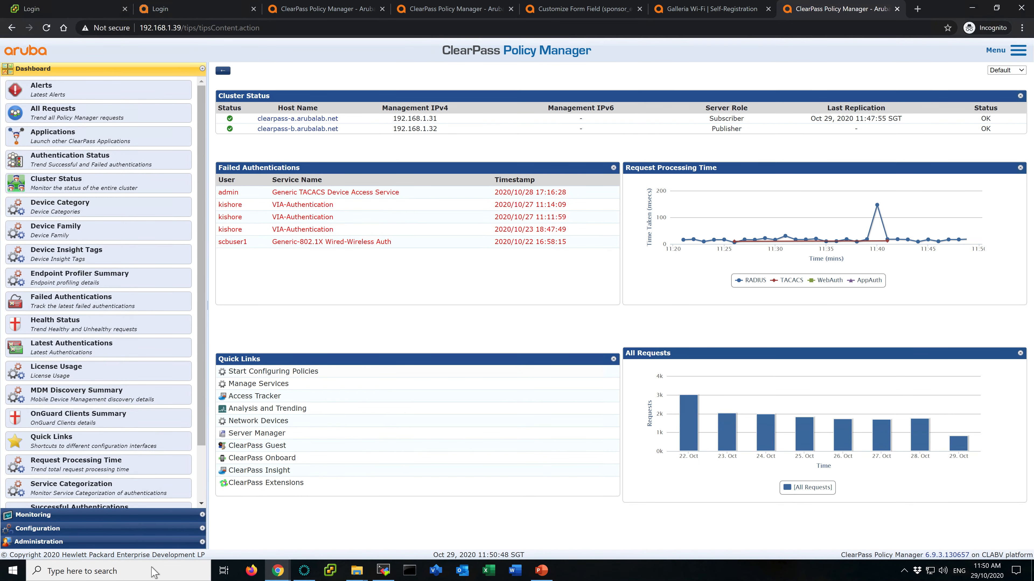
- Open the Self-Registrations list in ClearPass Guest on that server
click(290, 447)
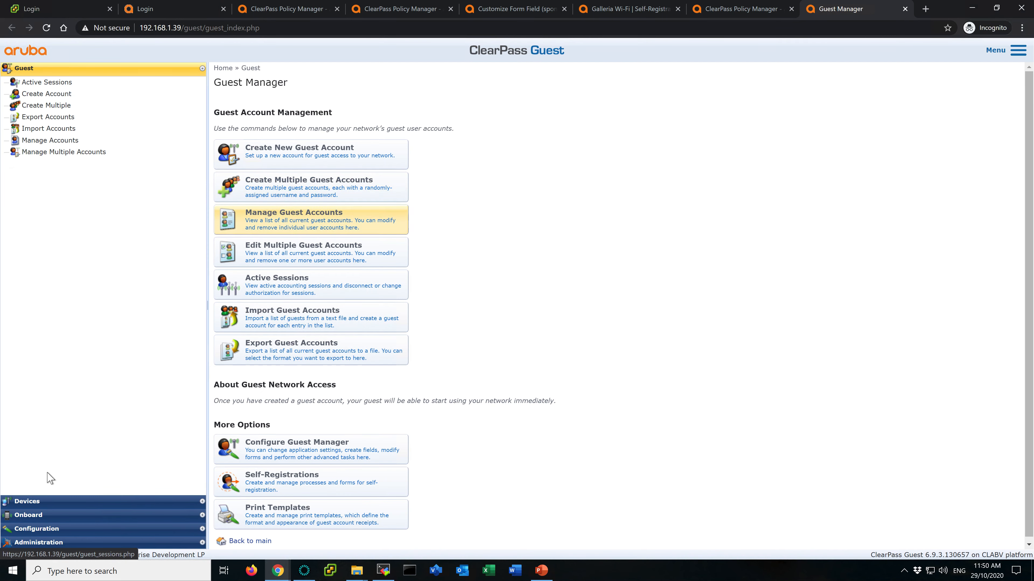
click(81, 529)
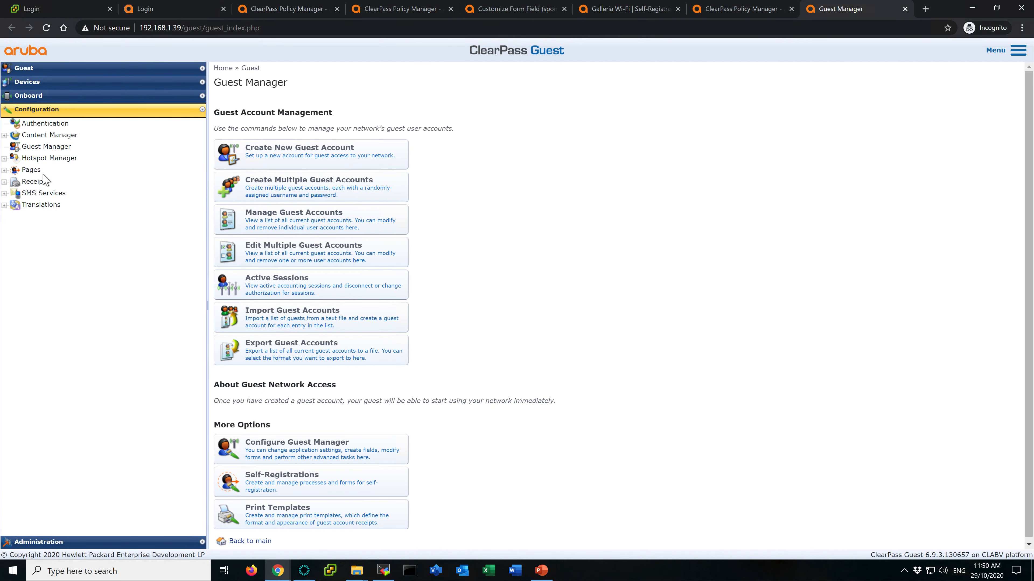
click(33, 170)
click(67, 216)
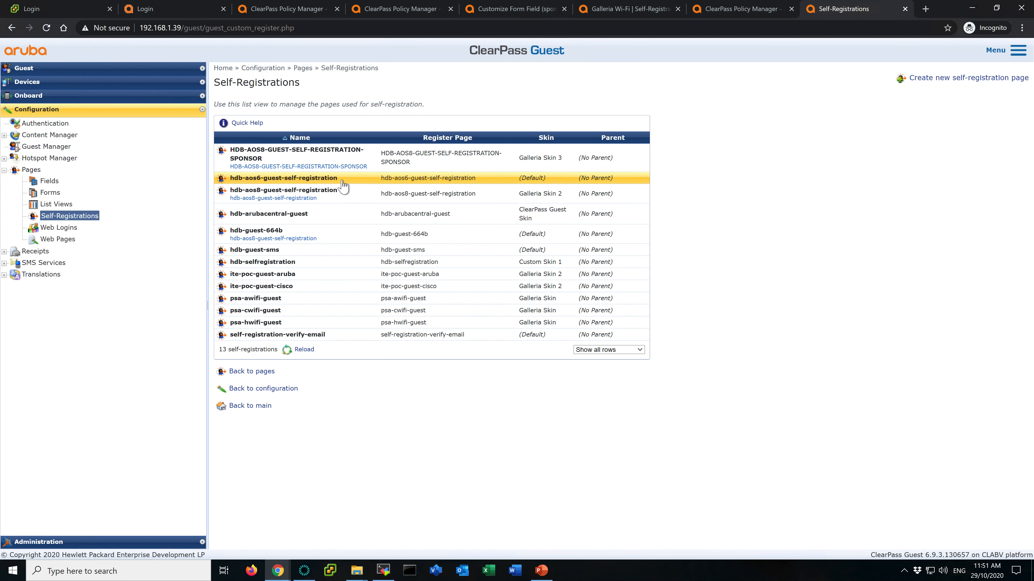
- Examine the sponsor_email field settings in the hdb-aos8-guest-self-registration form on the 192.168.1.39 server
click(333, 196)
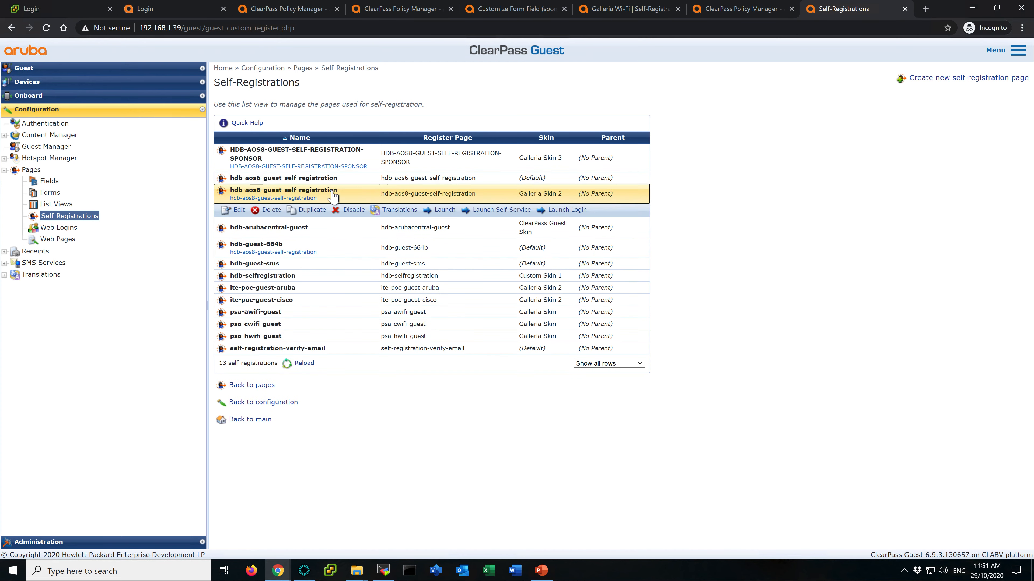
click(238, 211)
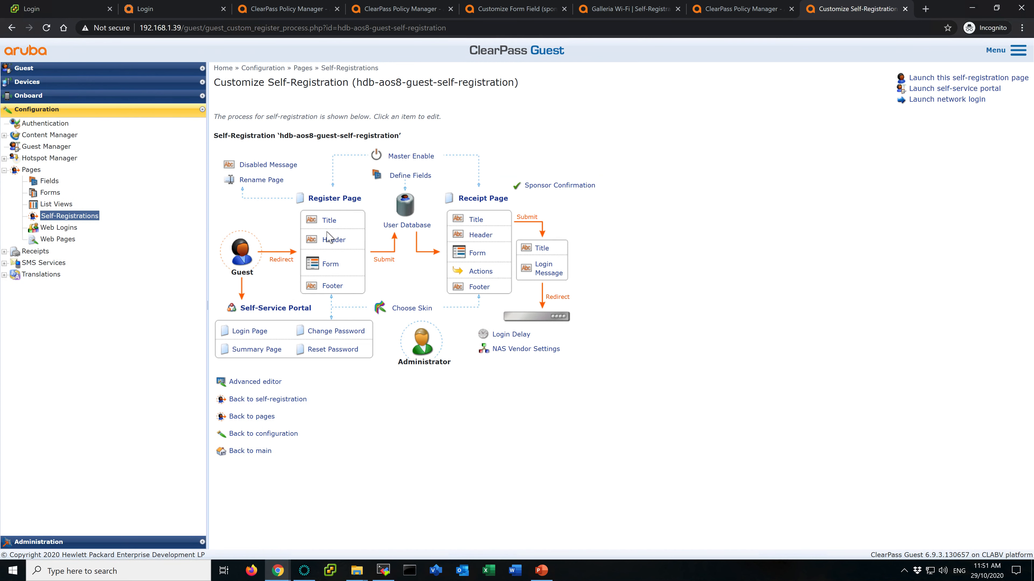
click(331, 266)
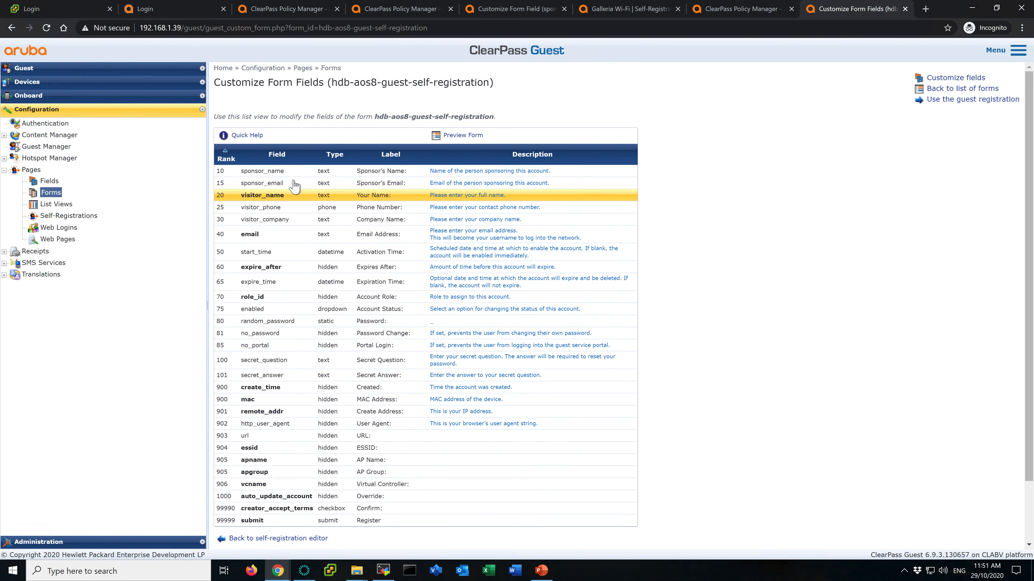
click(306, 187)
click(237, 195)
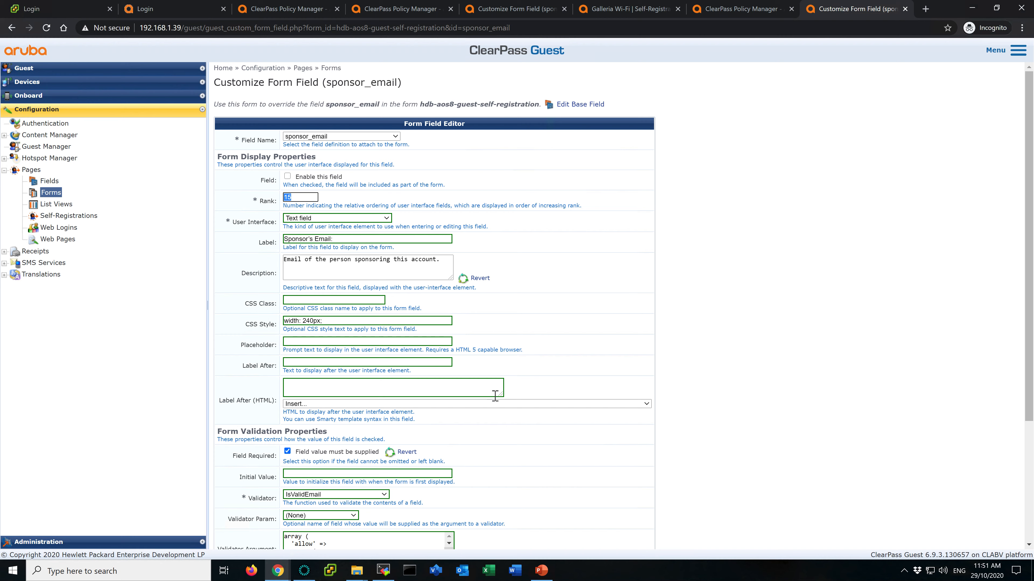
scroll(495, 396, down, 2)
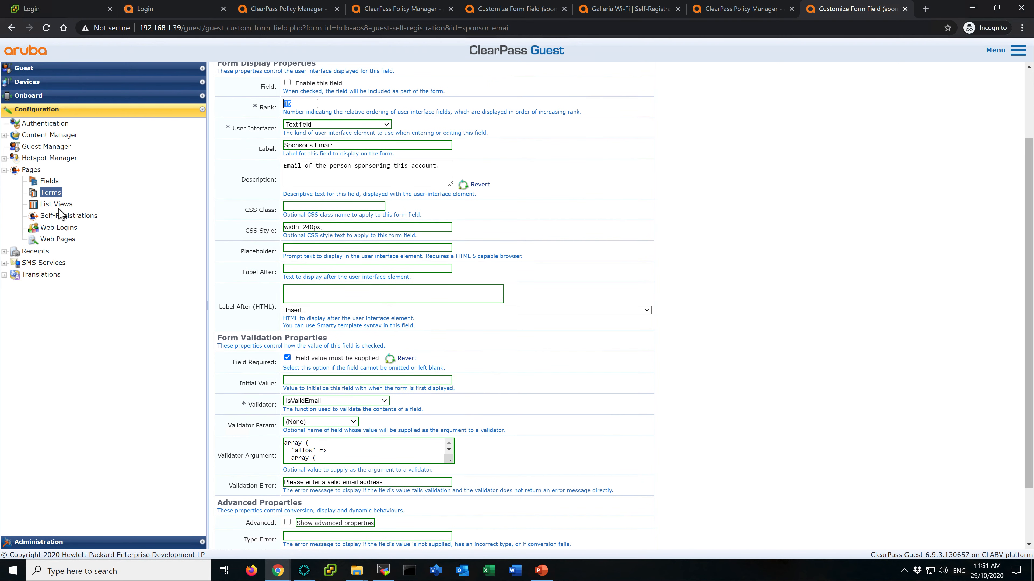
click(69, 215)
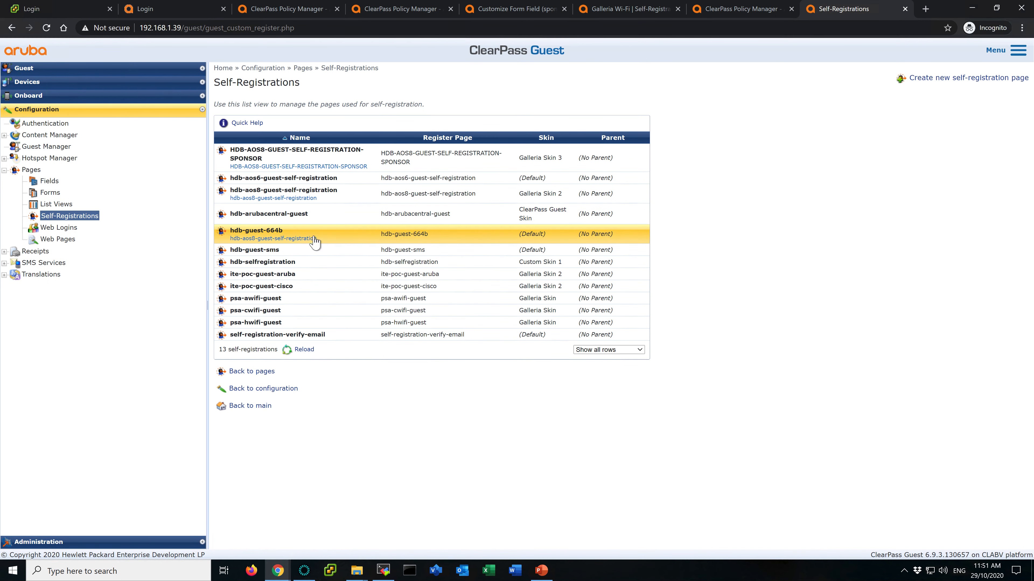
- Copy the 0 => 'hpe.com' allow entry from the sponsor_email validator argument of the HDB-AOS8-GUEST-SELF-REGISTRATION-SPONSOR form
click(289, 156)
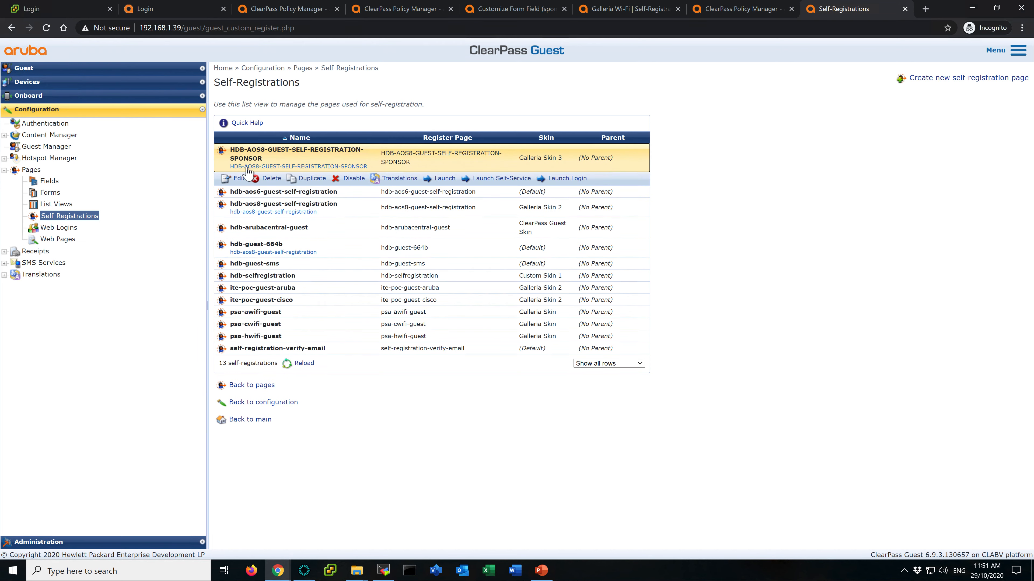
click(240, 180)
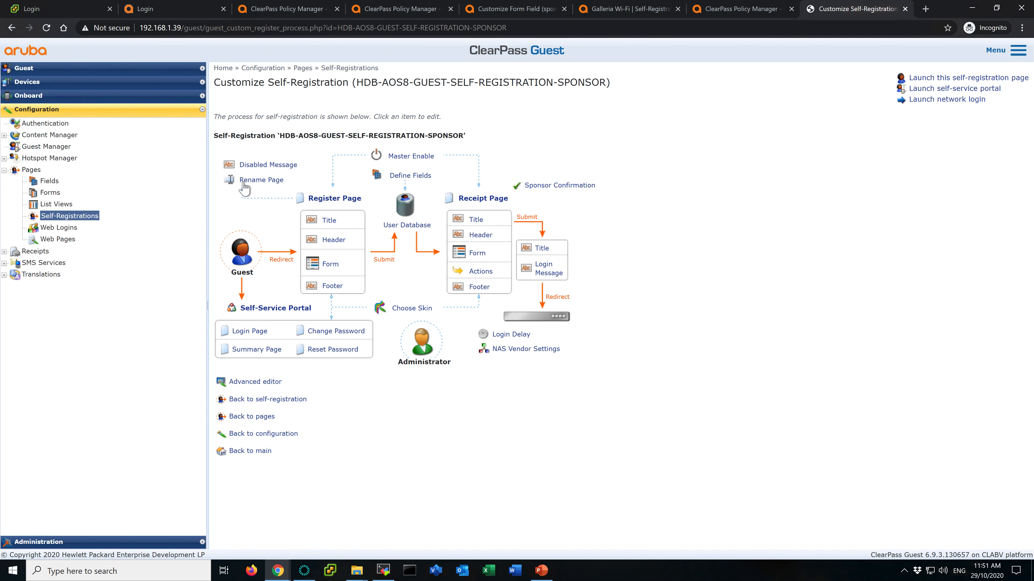
click(329, 264)
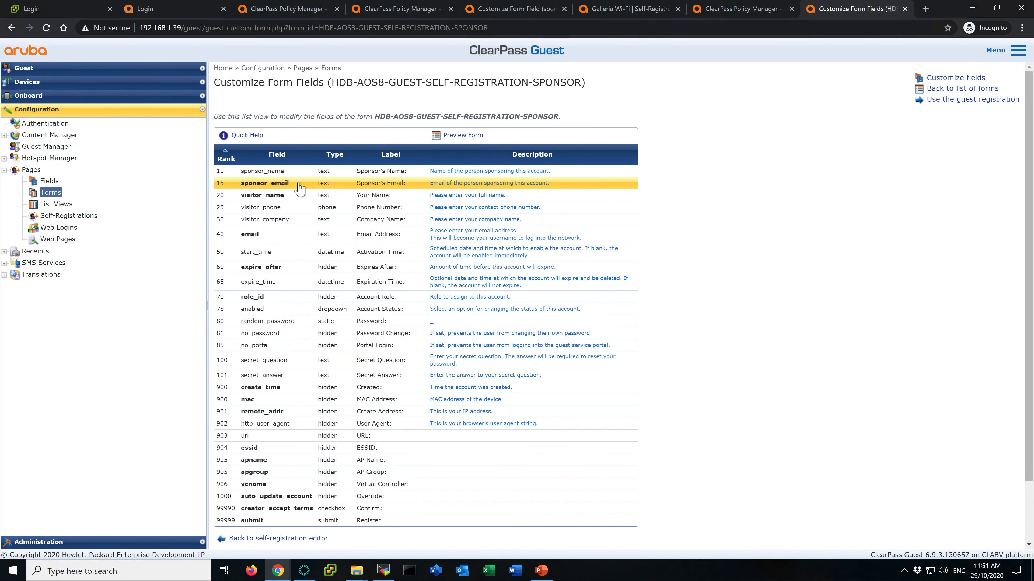
click(297, 184)
click(236, 196)
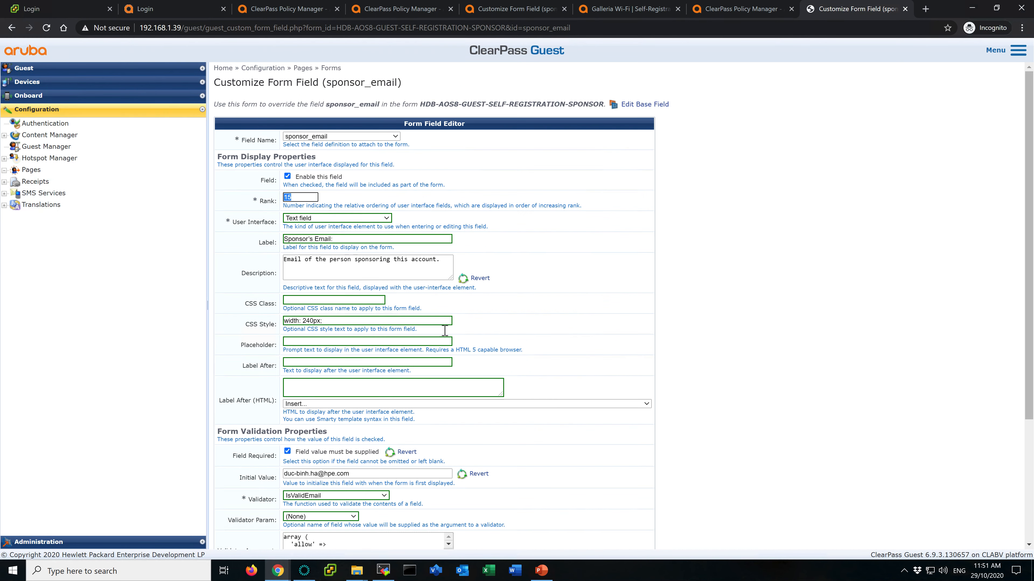
scroll(556, 412, down, 2)
drag(449, 457, 507, 505)
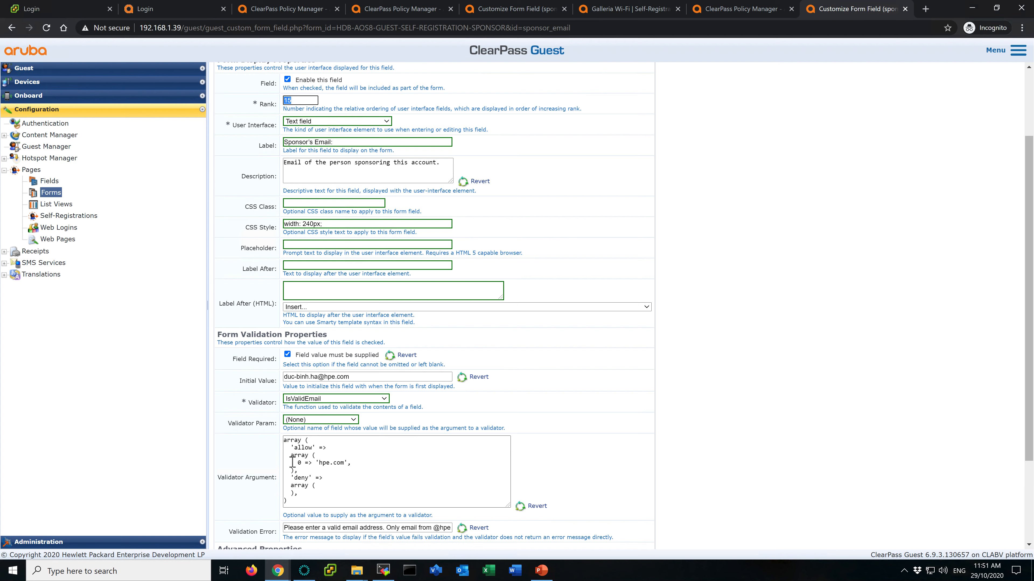
drag(356, 464, 281, 458)
click(280, 459)
drag(362, 463, 281, 468)
key(ctrl+c)
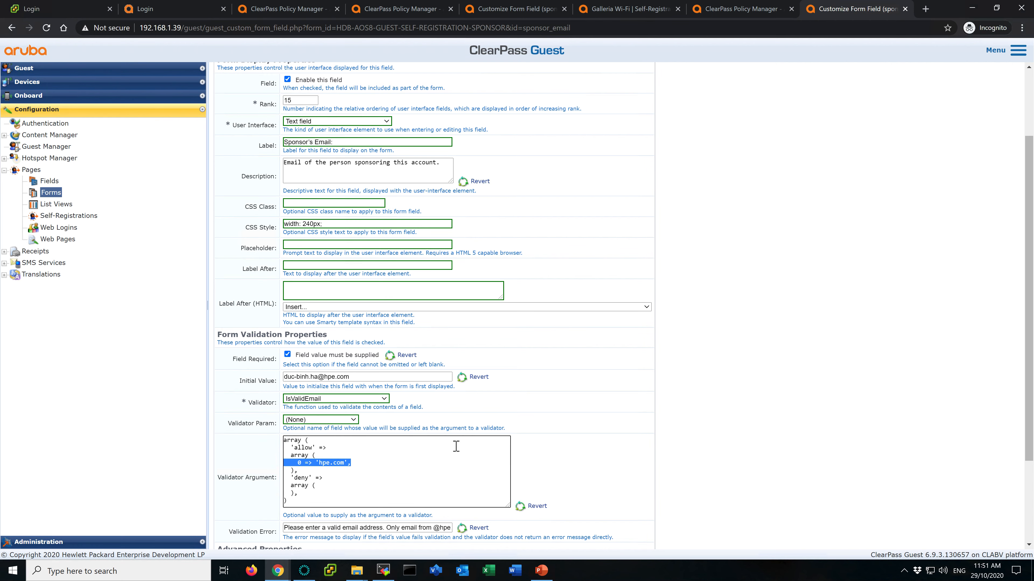
- Paste the 'hpe.com' entry into the allow array of the part2ausecase4 sponsor_email validator argument
click(652, 15)
click(728, 15)
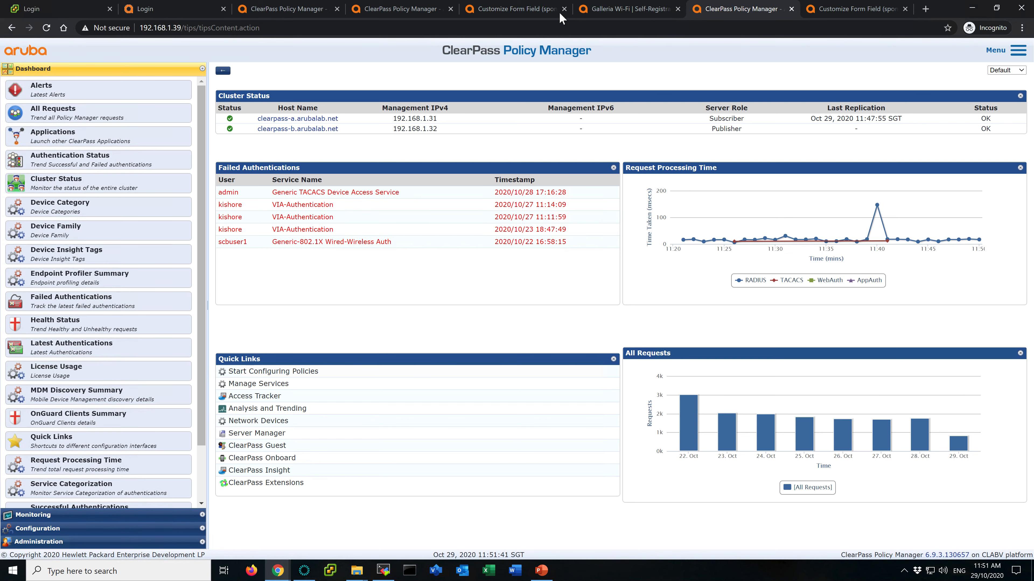
click(523, 14)
click(347, 397)
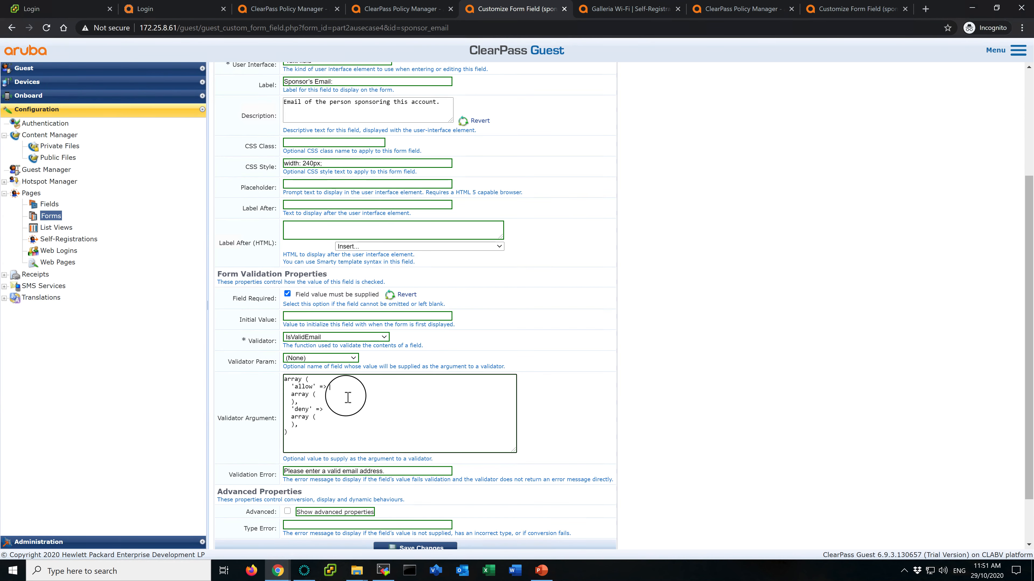
key(ctrl+v)
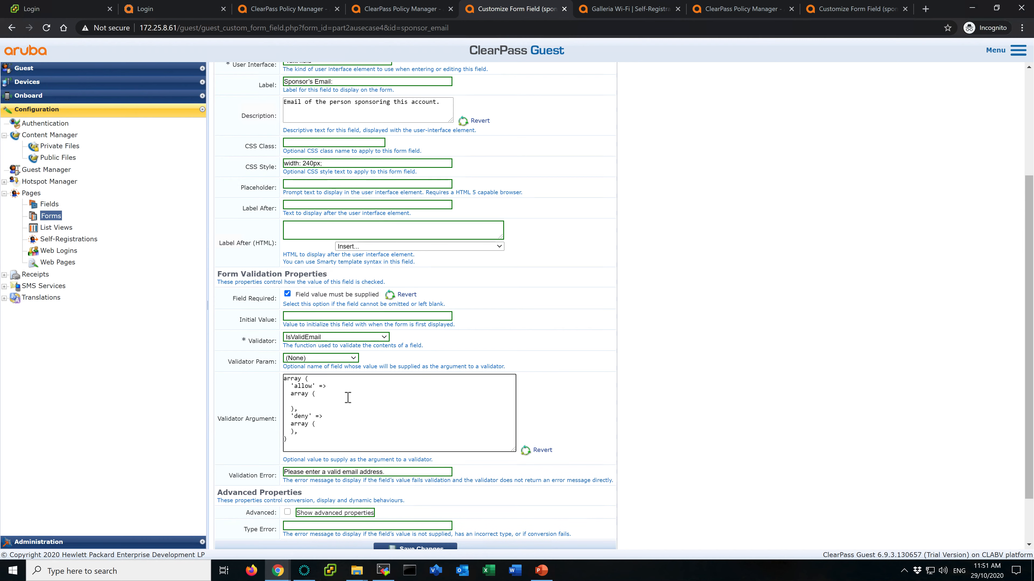
- Close the two 192.168.1.39 ClearPass tabs
click(854, 8)
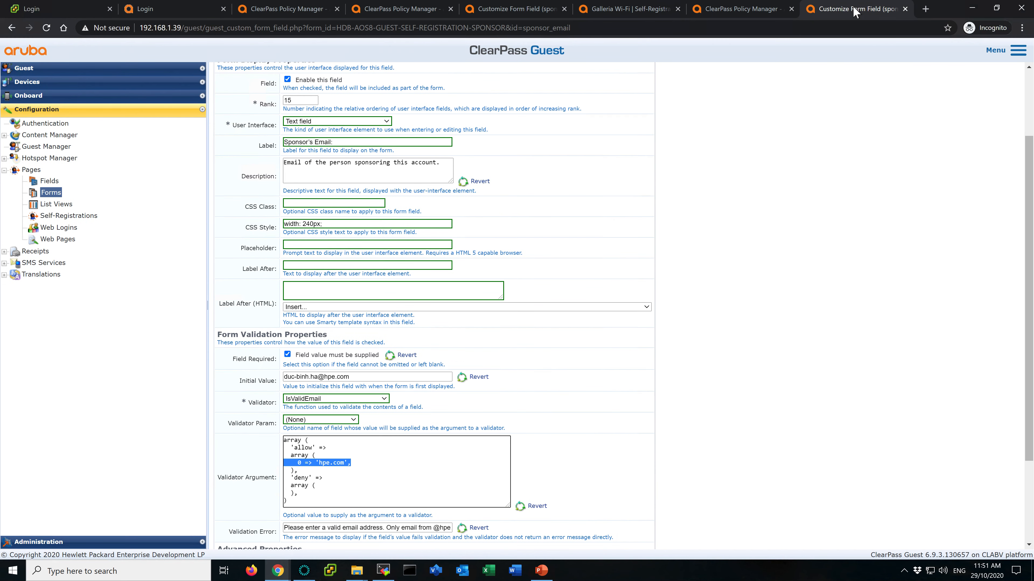
click(739, 12)
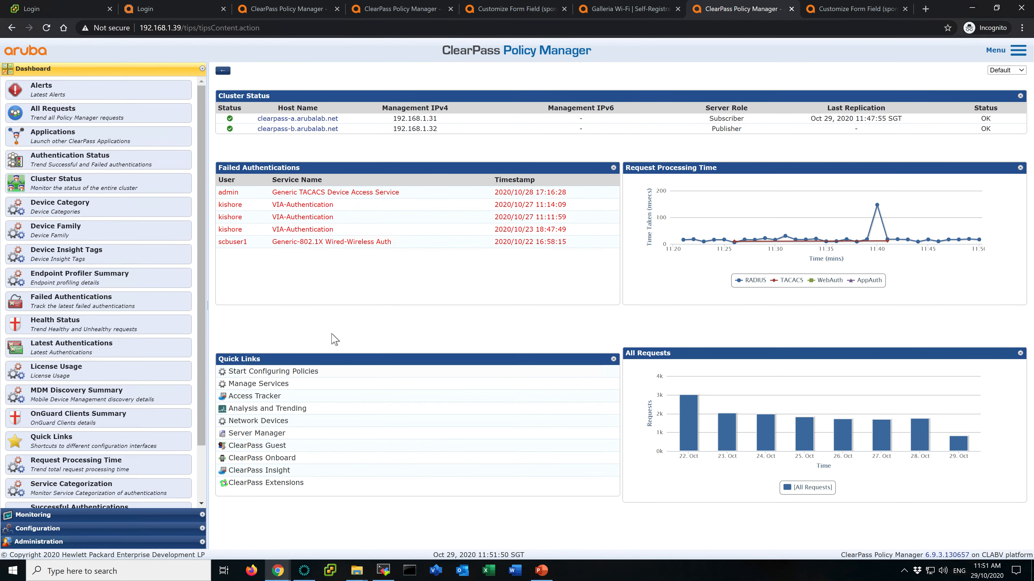
click(791, 9)
click(791, 9)
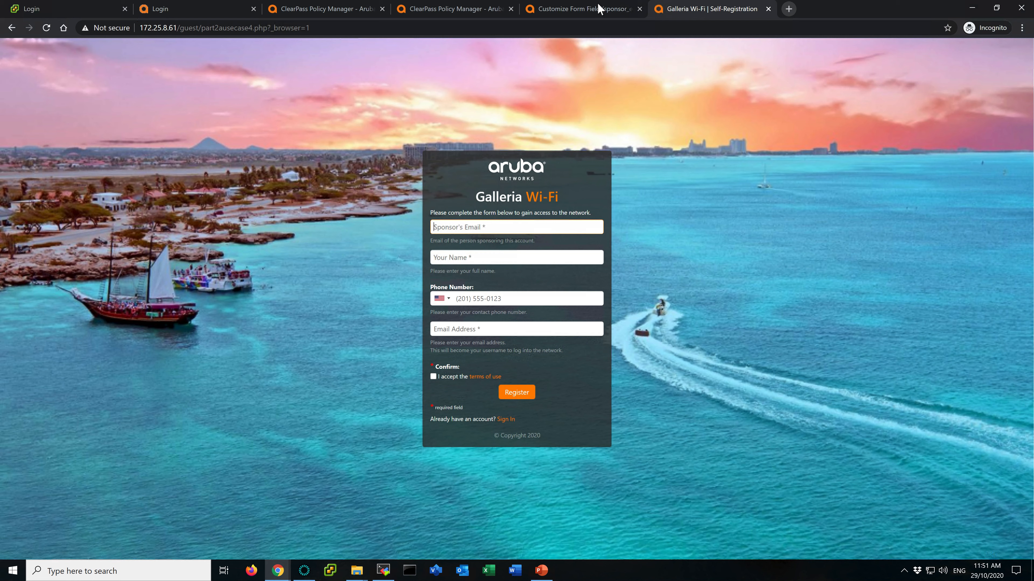
- Add 1 => 'gmail.com' to the sponsor_email allowed domains and save the field changes
click(562, 11)
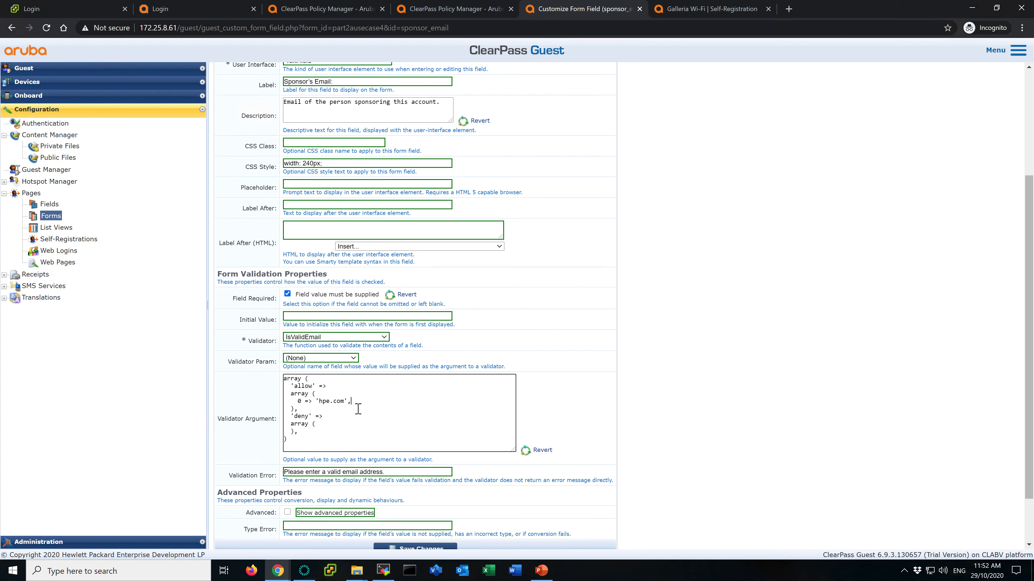
scroll(537, 402, down, 1)
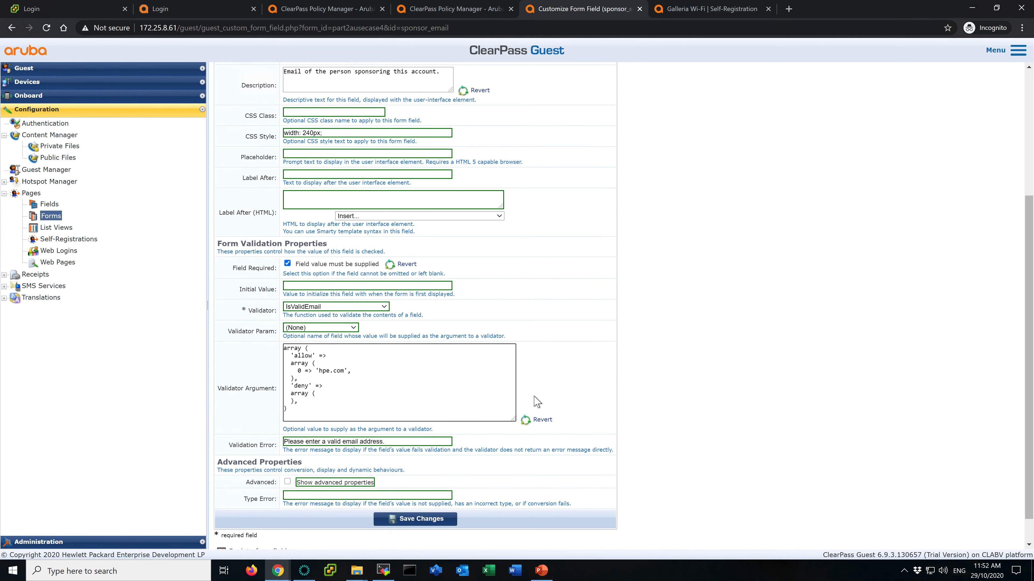
key(Return)
key(Tab)
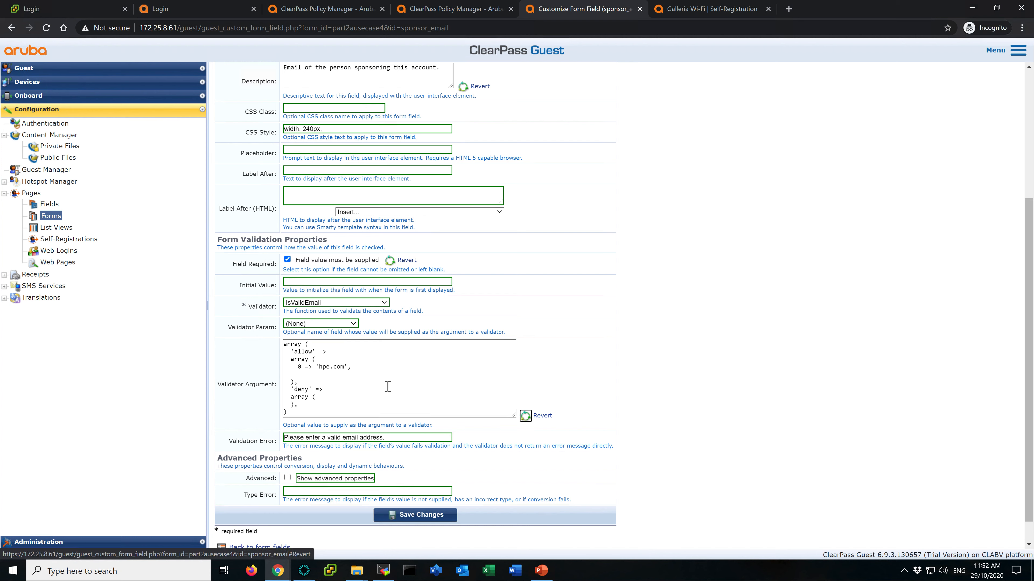
click(361, 374)
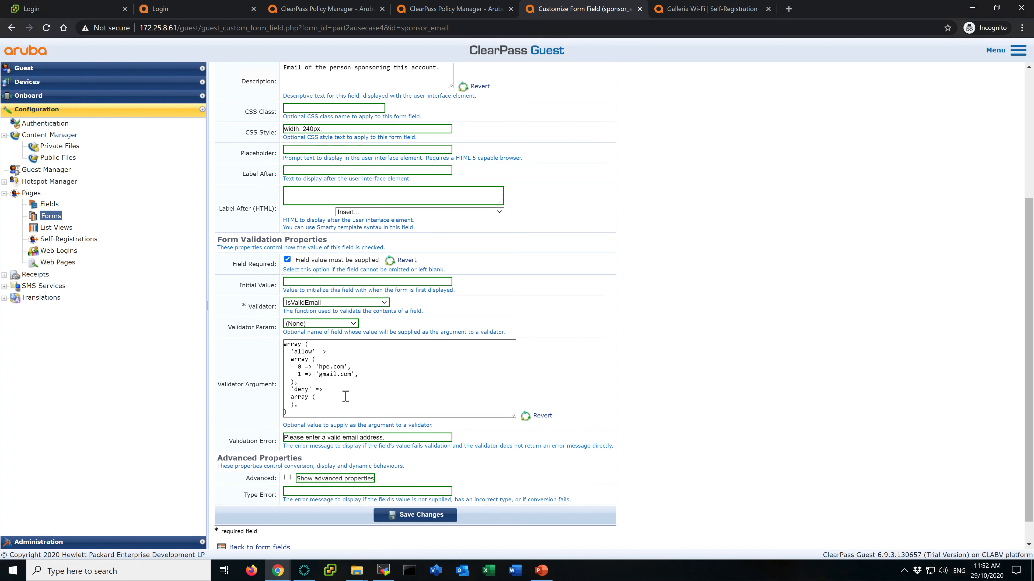
click(420, 515)
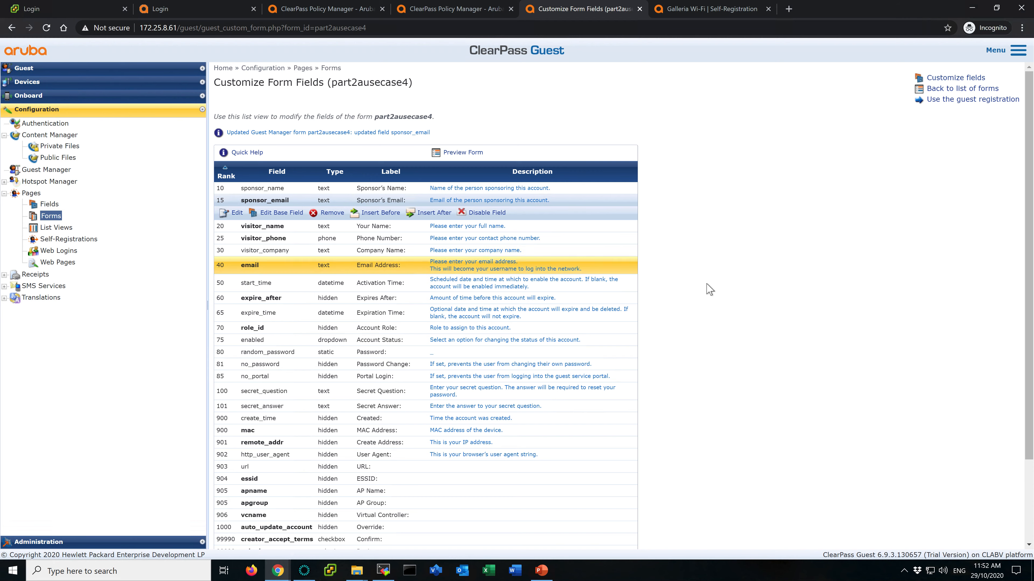
- Delete all attributes of endpoint 1C-BF-CE-1A-2B-B1 and save the endpoint
click(329, 10)
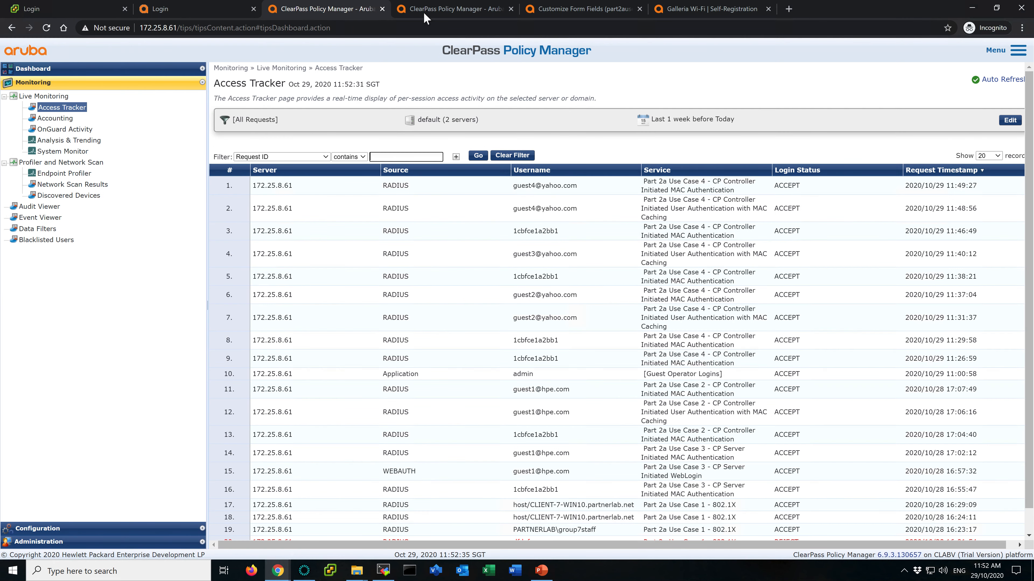
click(436, 14)
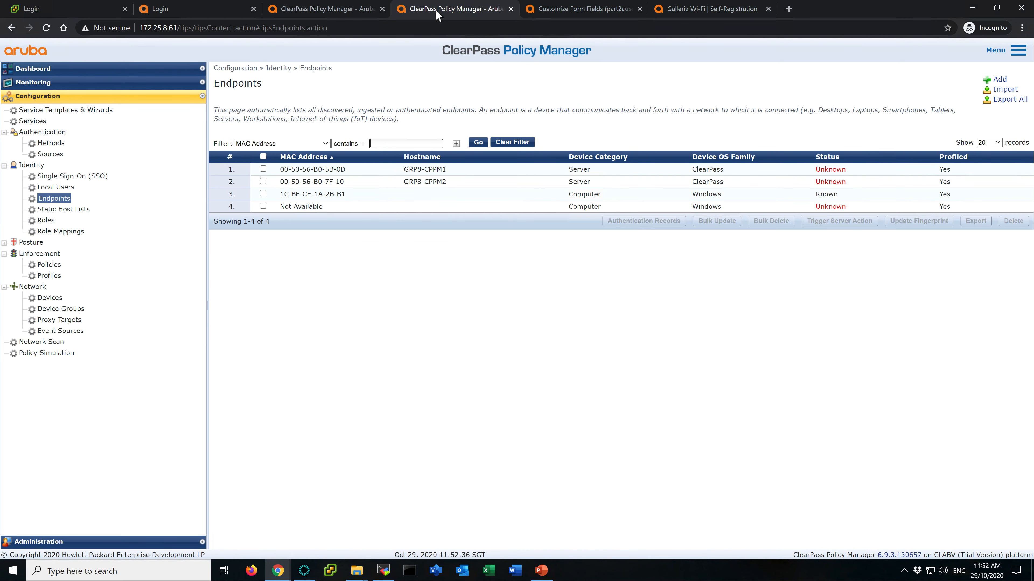
click(339, 200)
click(392, 200)
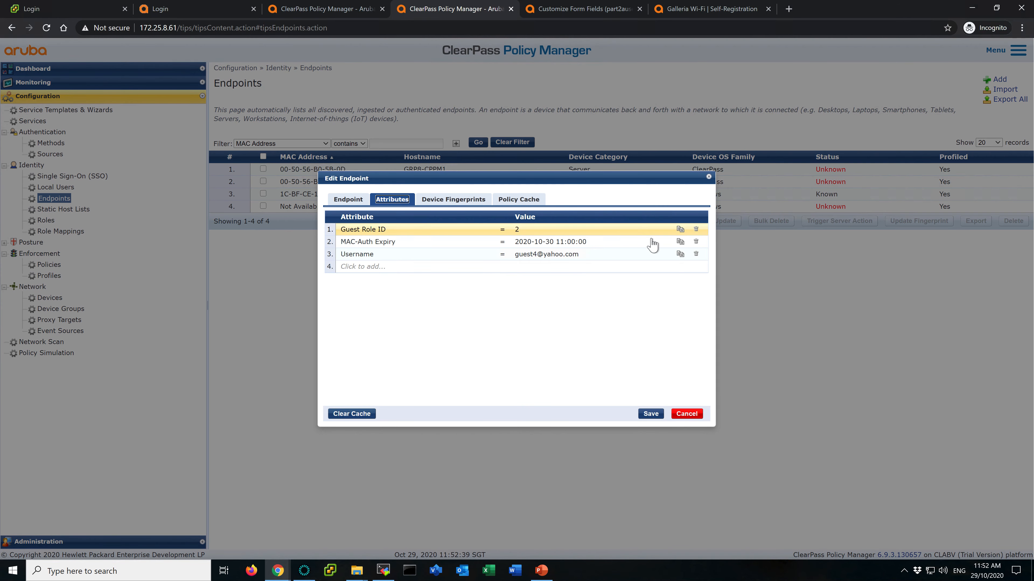
click(696, 230)
click(696, 230)
click(696, 230)
click(651, 414)
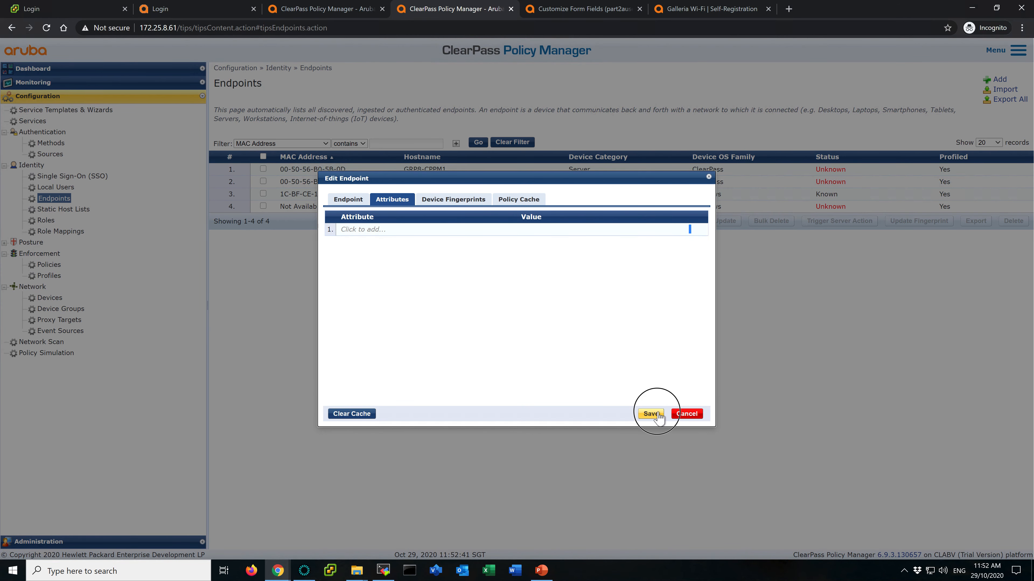
- Send an ArubaOS Wireless - Terminal RADIUS CoA for the latest Access Tracker request
click(332, 13)
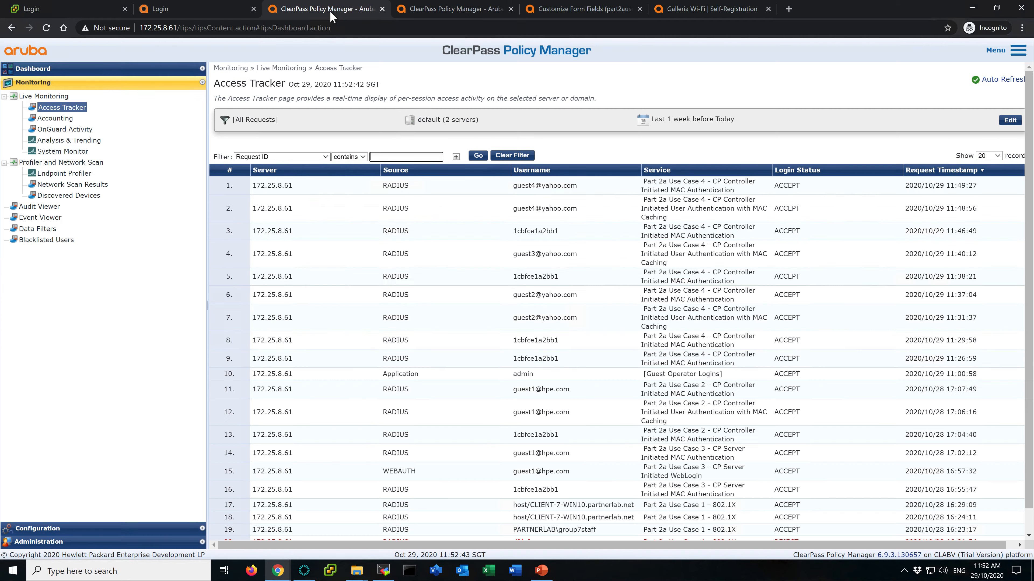
click(446, 188)
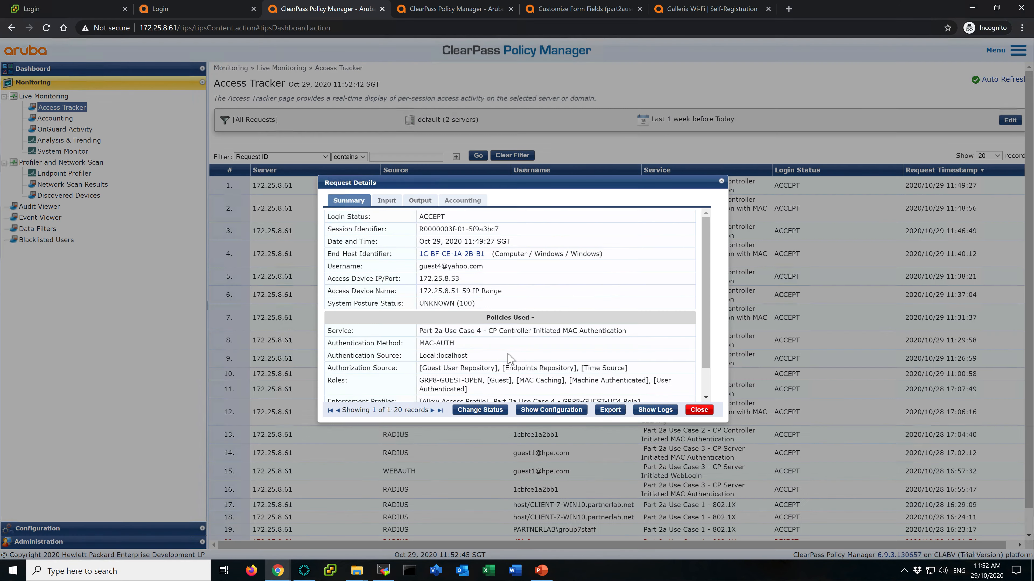
click(471, 410)
click(642, 408)
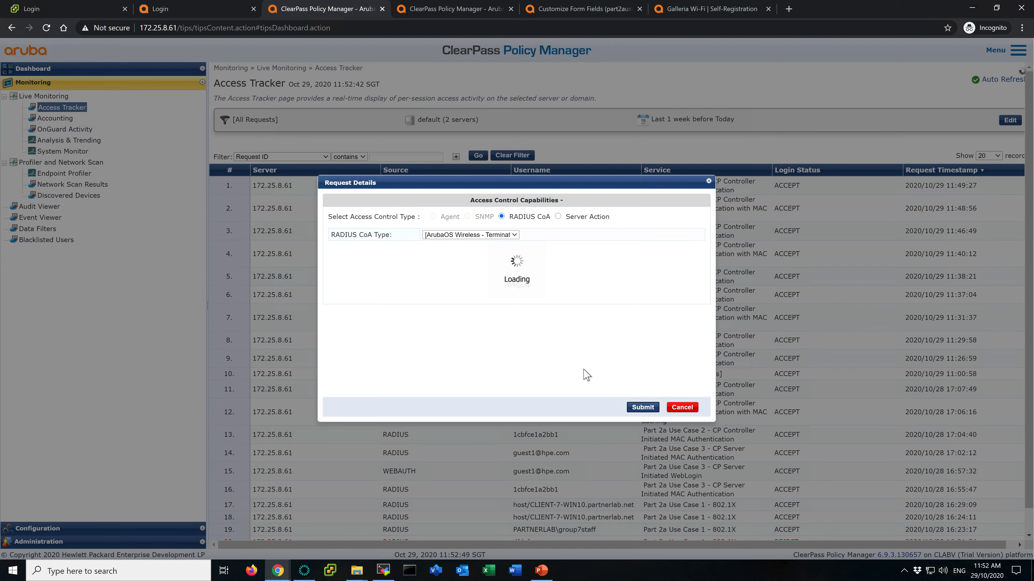
click(707, 427)
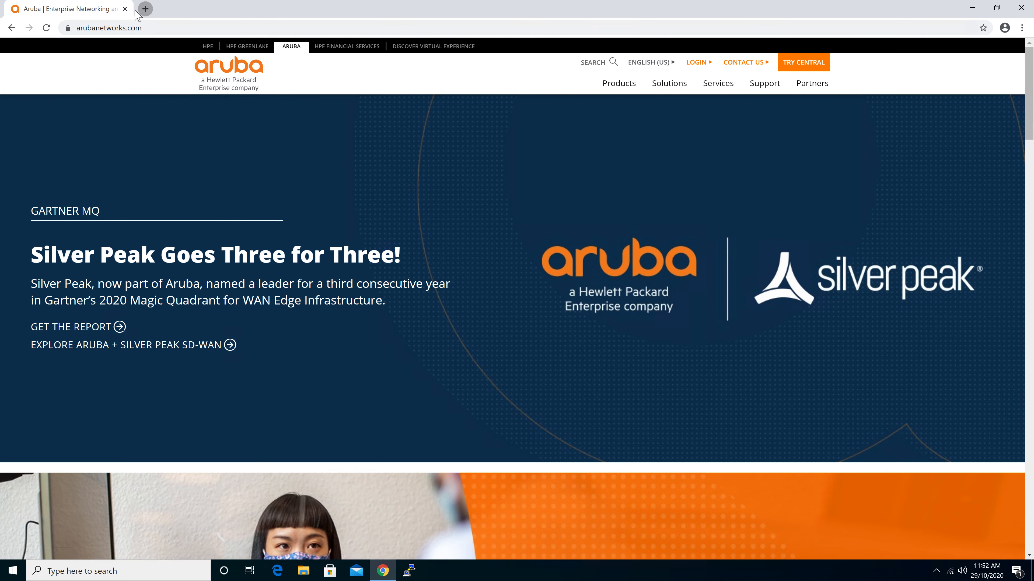
- Open the captive portal on the client from the GRP8-GUEST-OPEN wireless notification
click(145, 9)
click(125, 8)
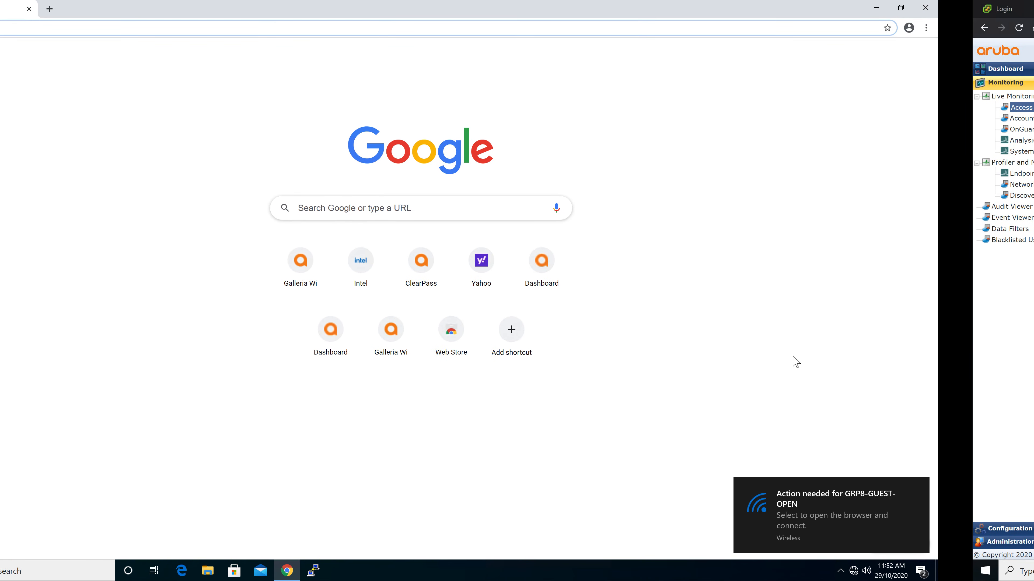
click(919, 519)
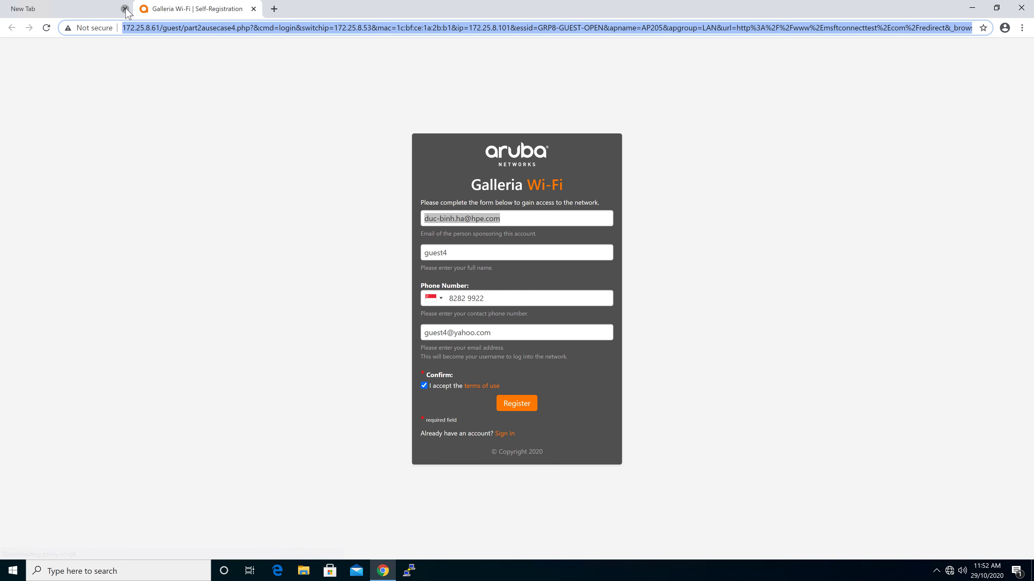
- Change the sponsor e-mail's domain to yahoo.com on the self-registration form and submit the registration
click(125, 9)
click(563, 217)
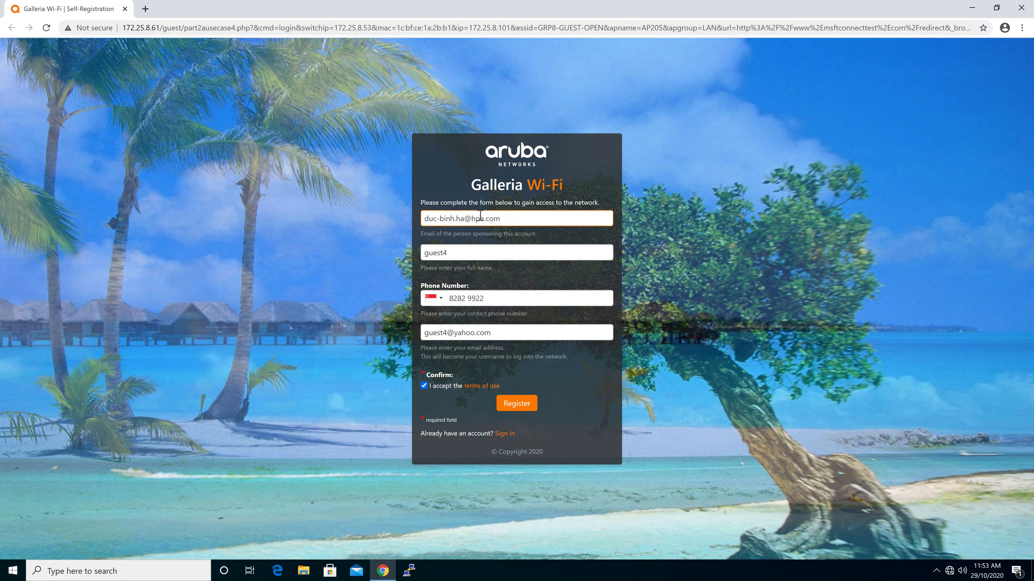
drag(464, 219, 389, 217)
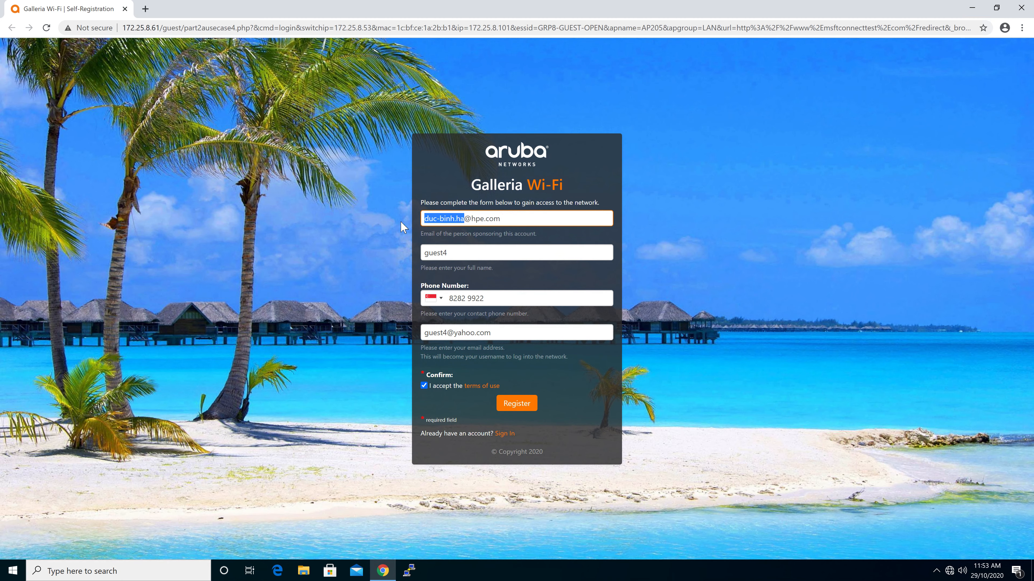
click(527, 218)
key(BackSpace)
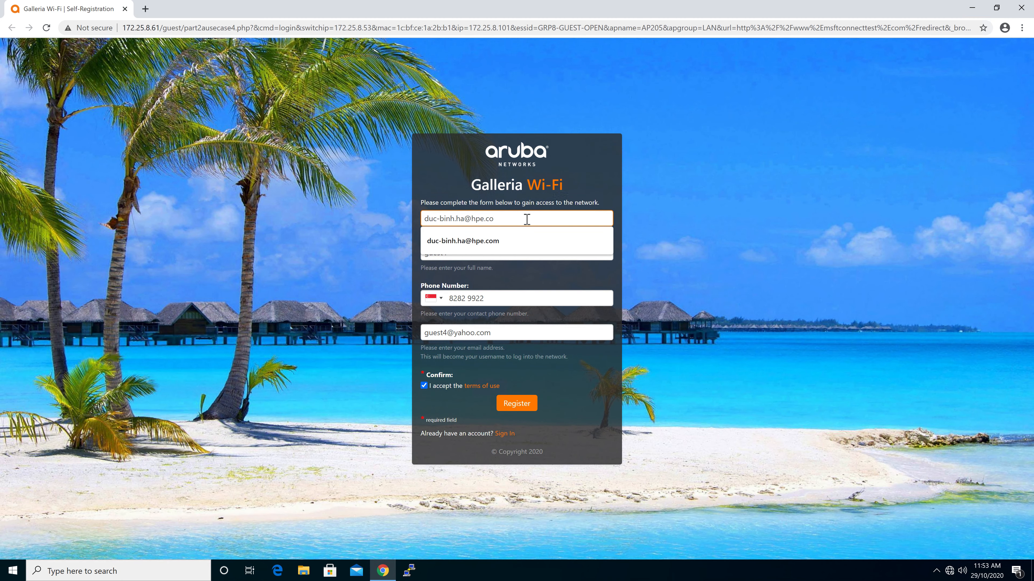
key(BackSpace)
key(BackSpace)
key(BackSpace)
key(BackSpace)
key(BackSpace)
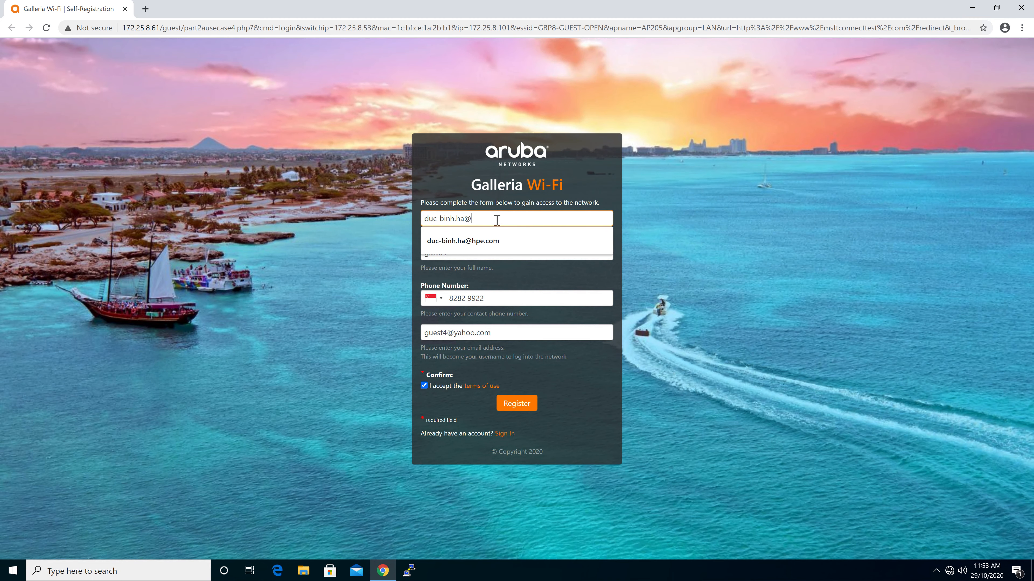
text(yahoo.com)
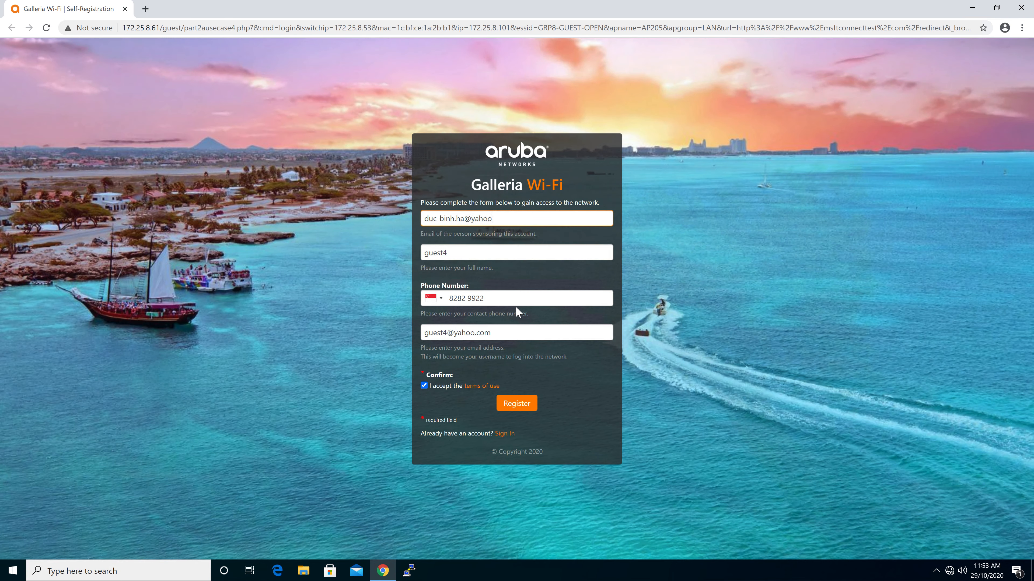
click(517, 405)
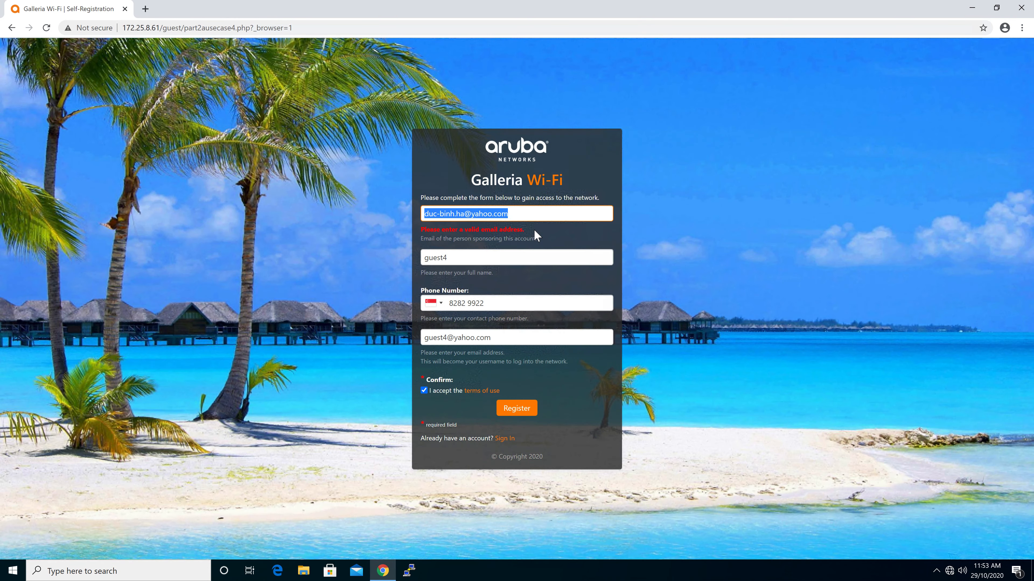
- Examine the validation error shown under the sponsor e-mail field
click(537, 223)
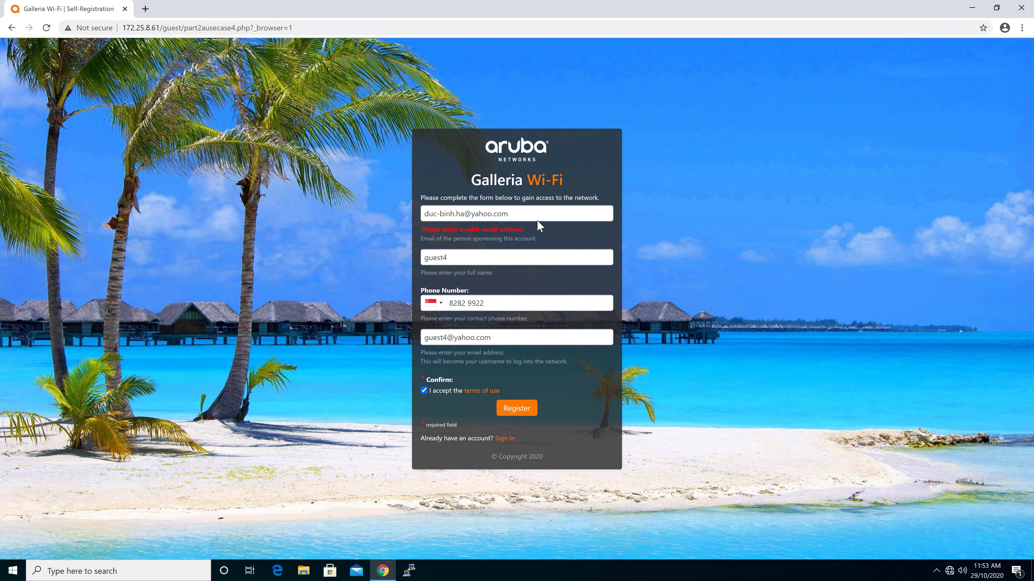
click(549, 215)
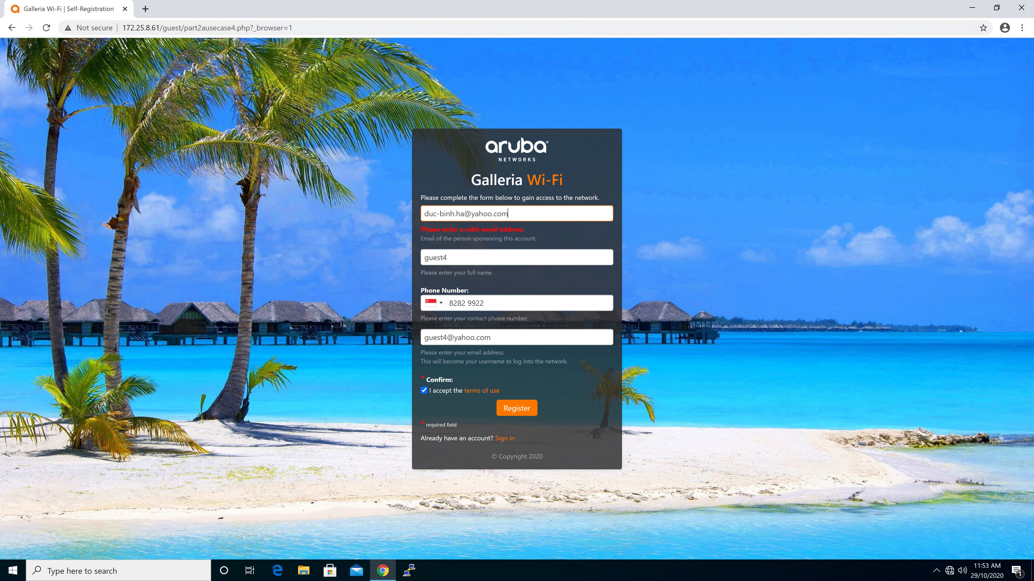
drag(422, 229, 523, 227)
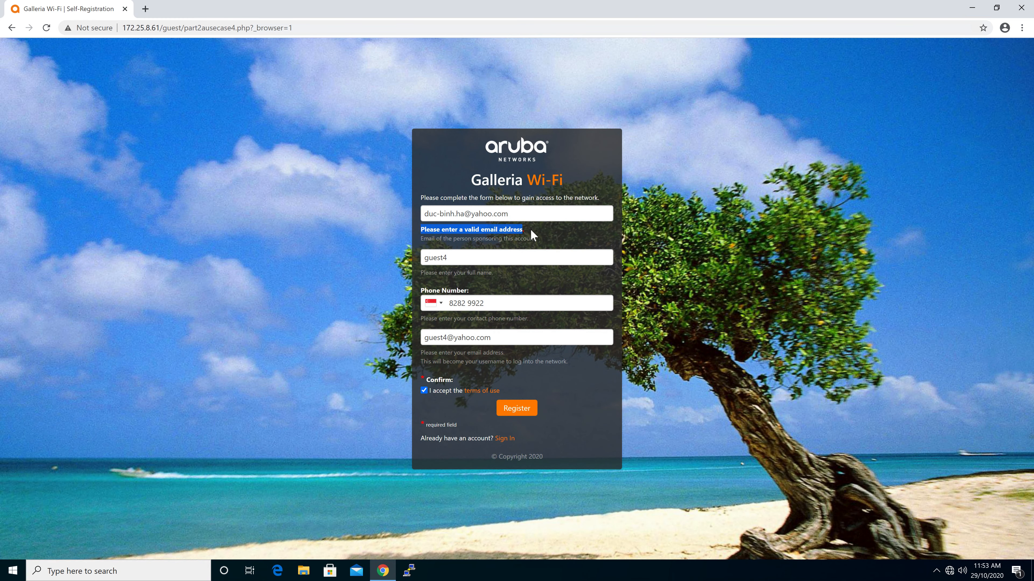
click(529, 228)
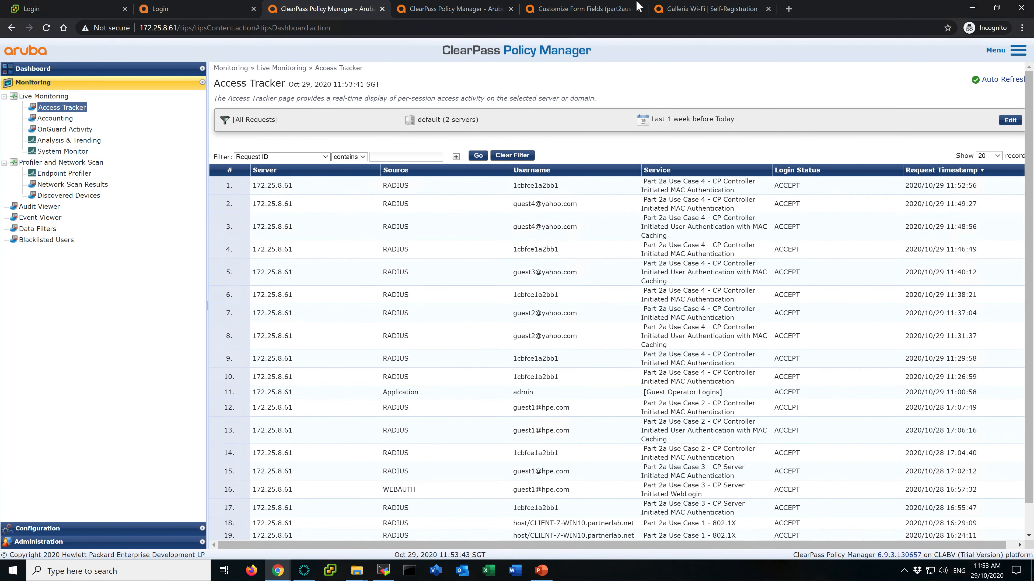
click(608, 10)
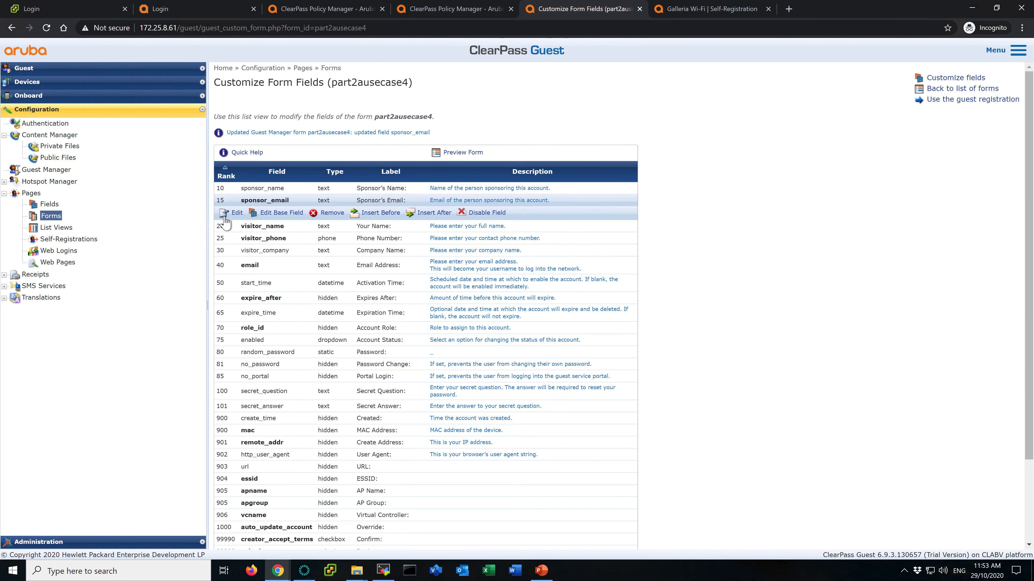
click(235, 213)
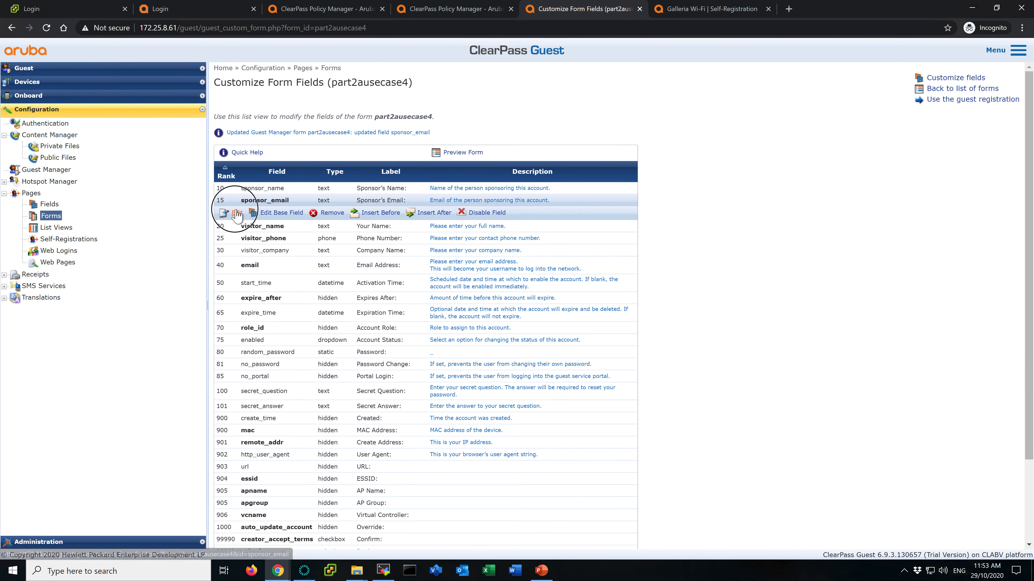
scroll(554, 374, down, 4)
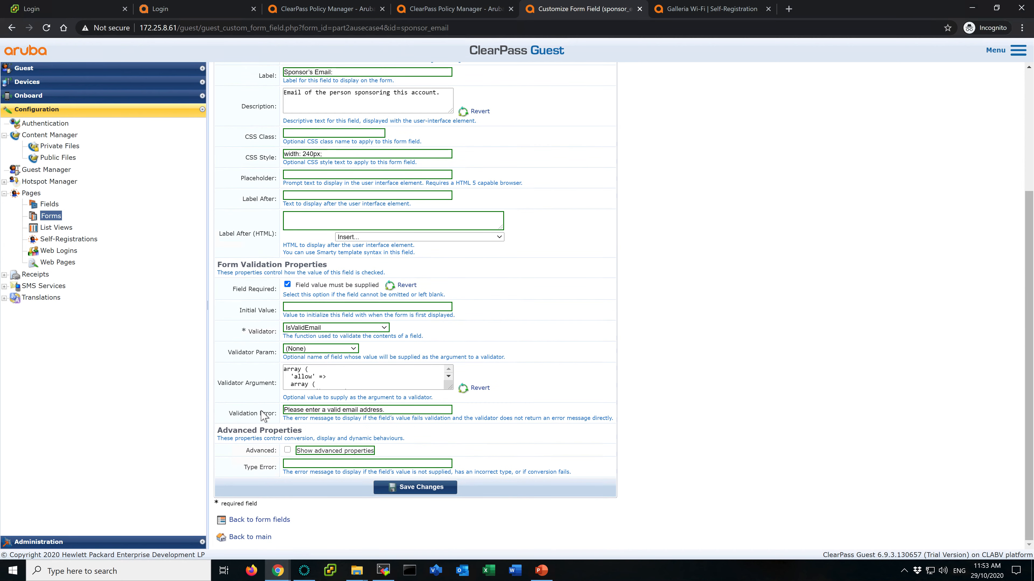
click(402, 411)
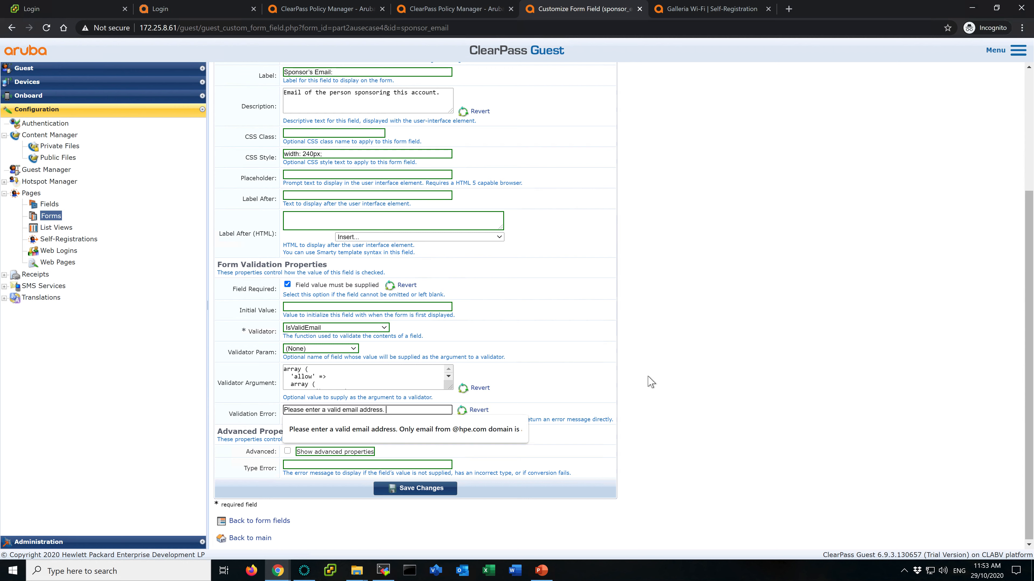
key(Down)
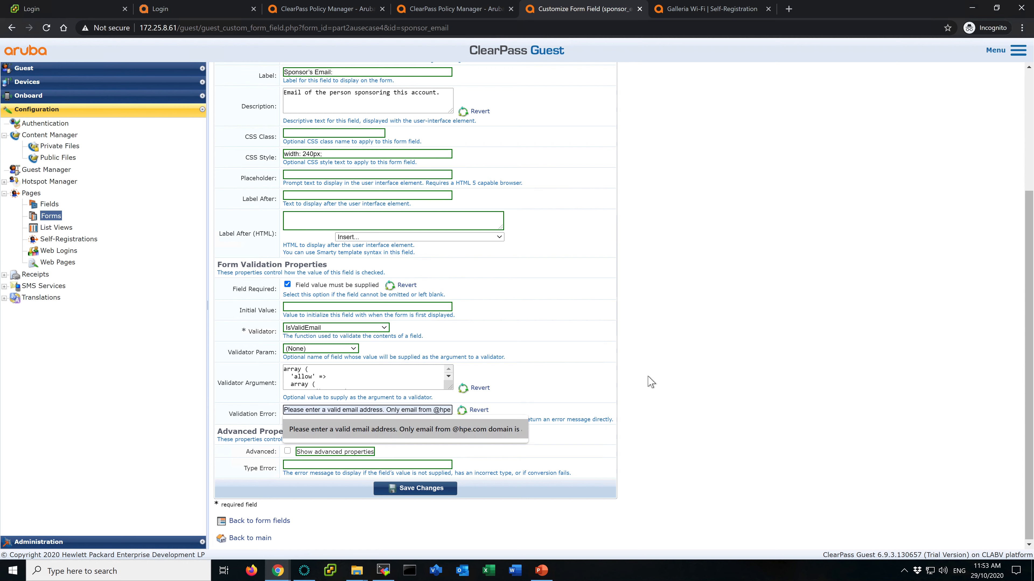
click(471, 432)
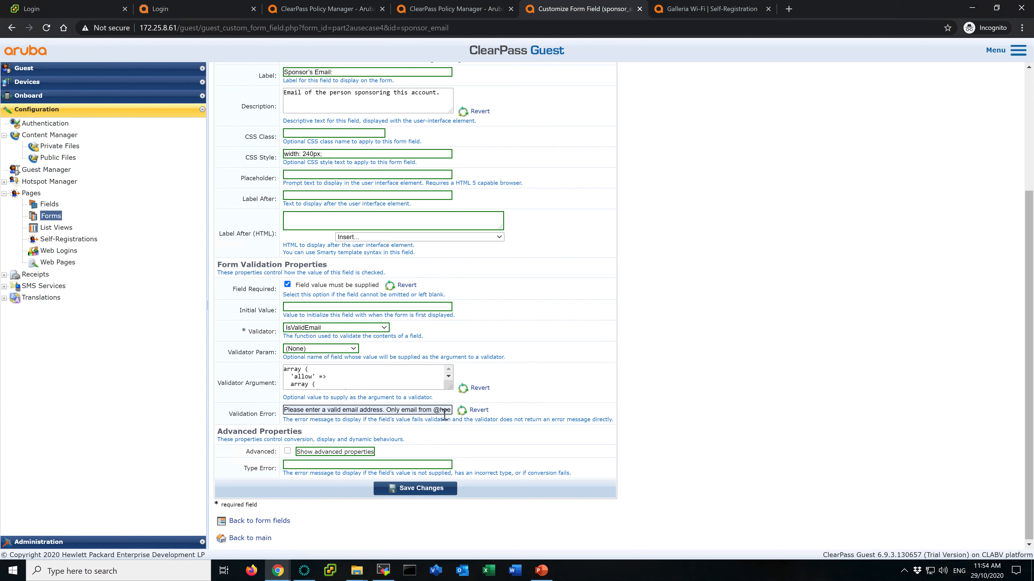
text(domai)
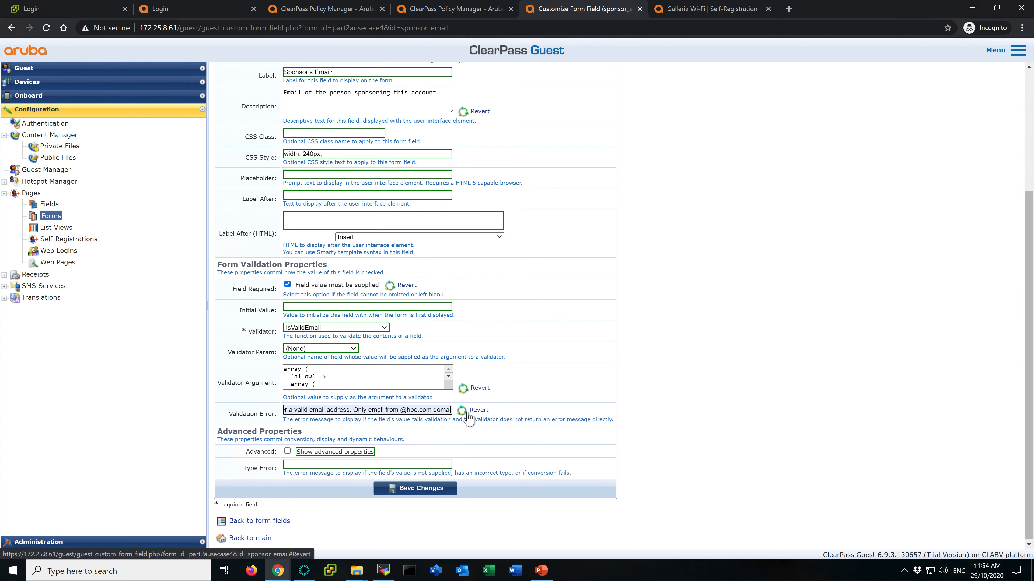
text(nadn)
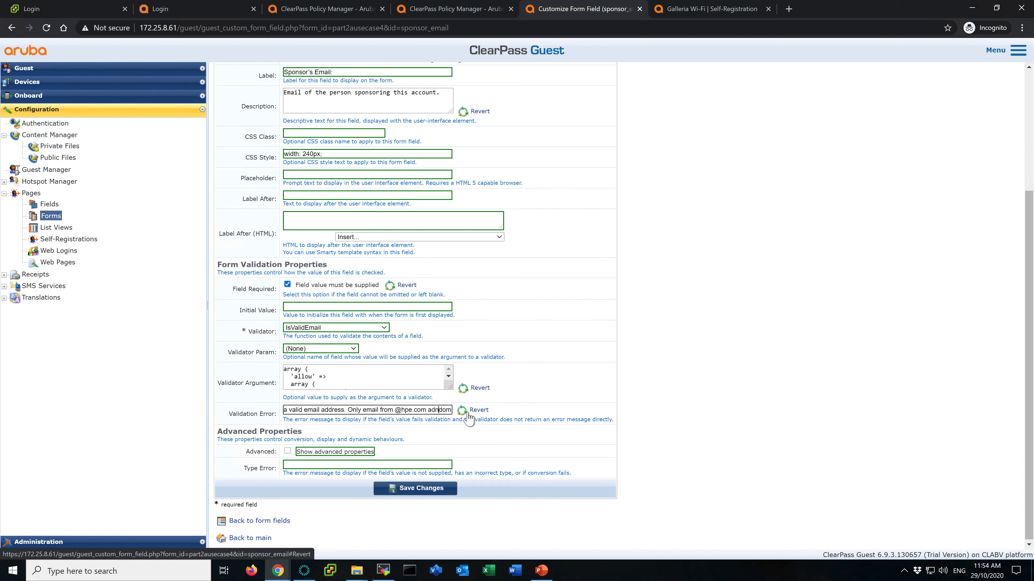
text(mail.com)
key(Right)
key(Right)
key(Right)
key(Right)
key(Right)
key(Right)
key(Right)
key(Right)
key(Right)
key(Right)
key(Right)
key(Right)
key(Right)
key(Right)
key(Right)
key(Right)
key(Right)
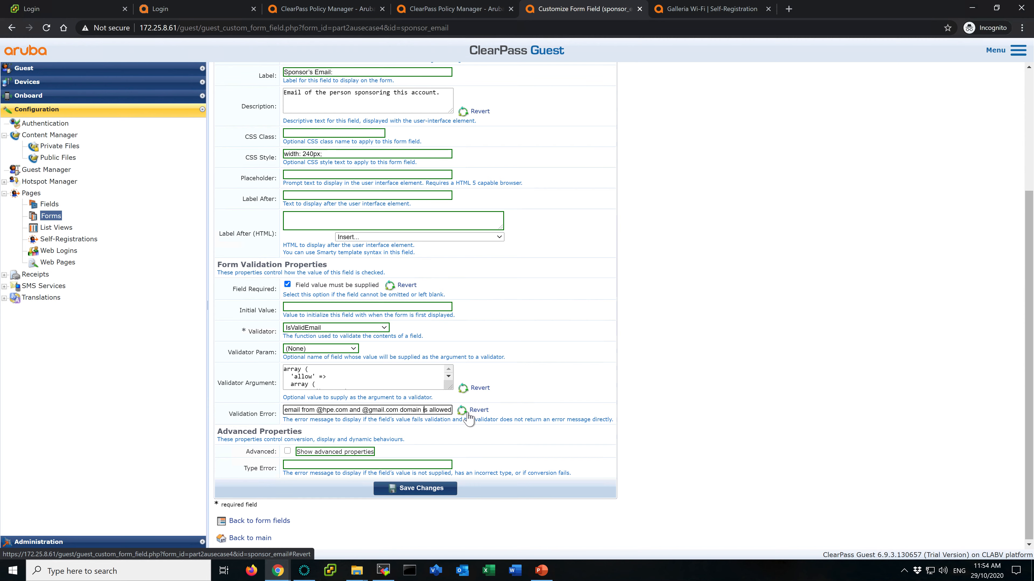
click(428, 490)
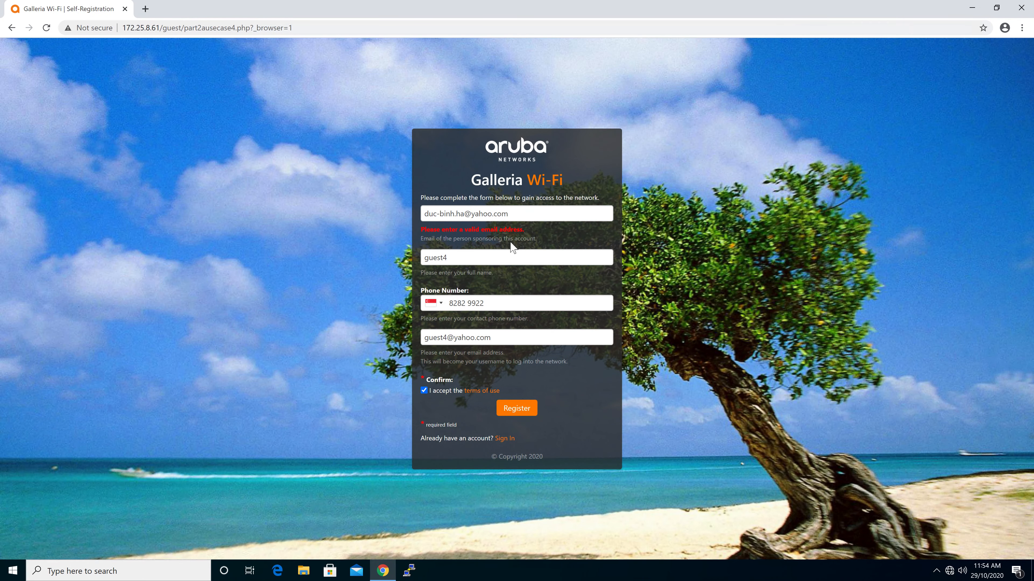
- Resubmit the self-registration form with the yahoo.com sponsor e-mail on the client
click(554, 211)
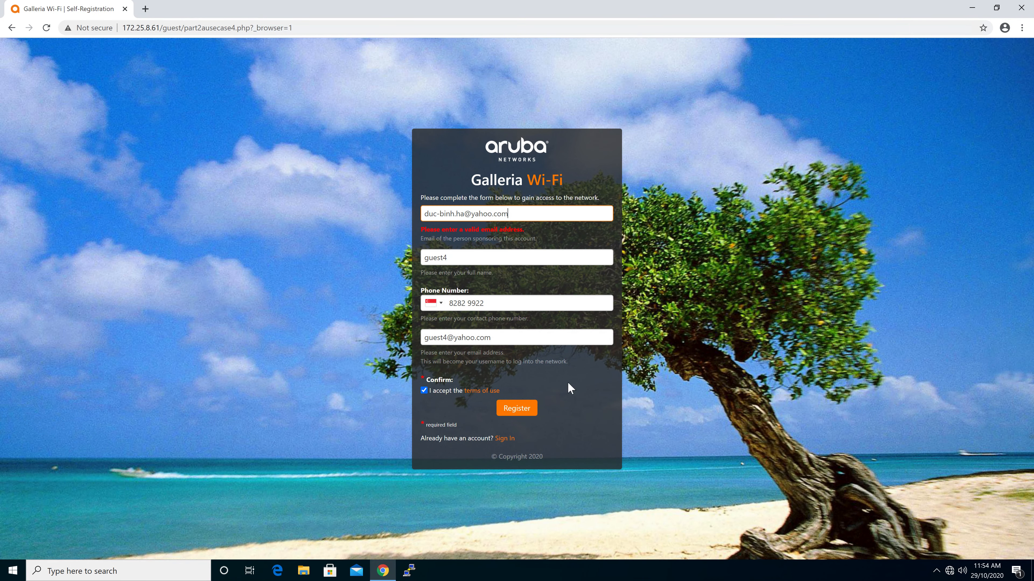
click(517, 408)
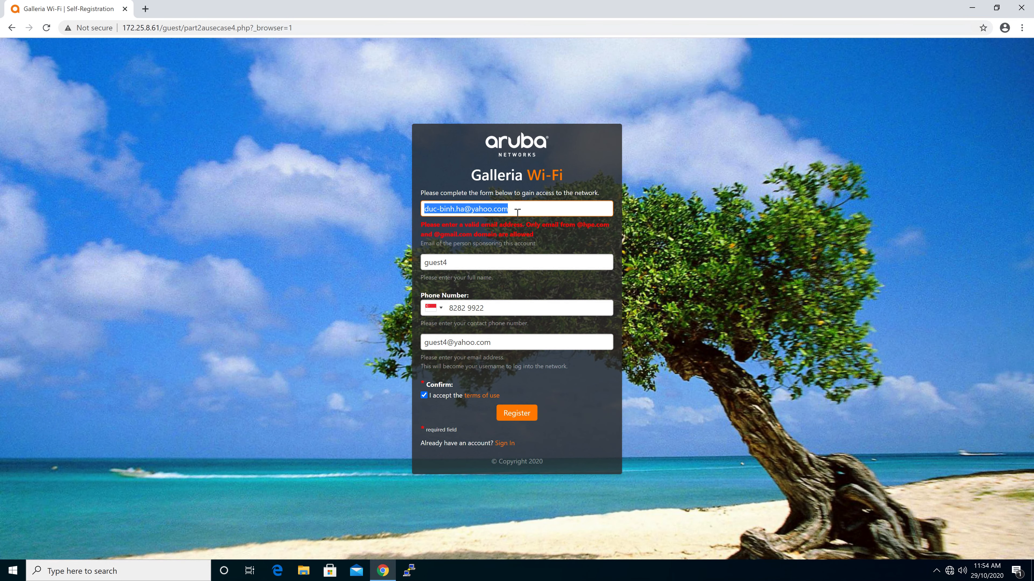
- Replace the sponsor e-mail with a gmail.com address and register the guest again
click(479, 209)
double_click(475, 210)
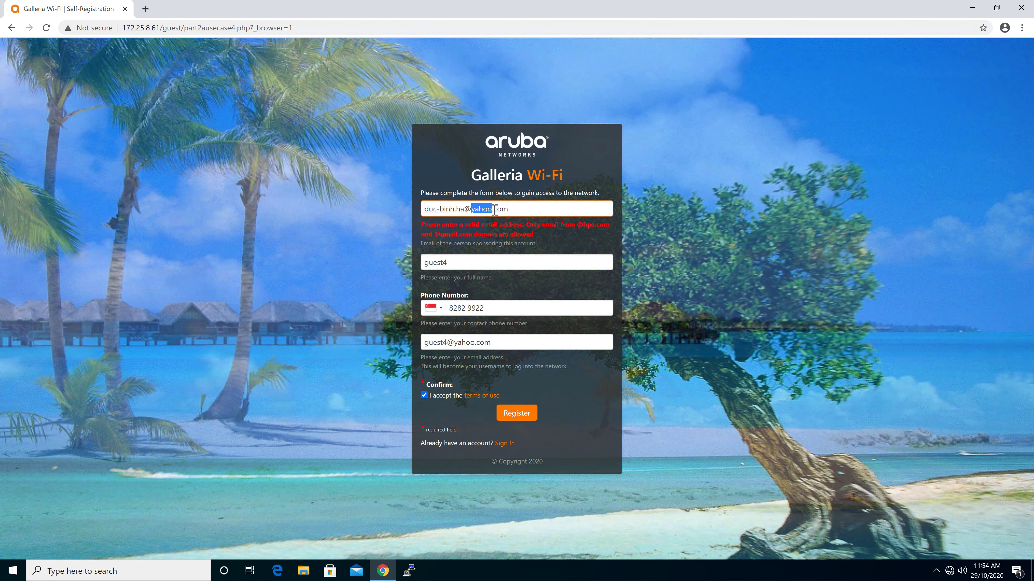
key(ctrl+a)
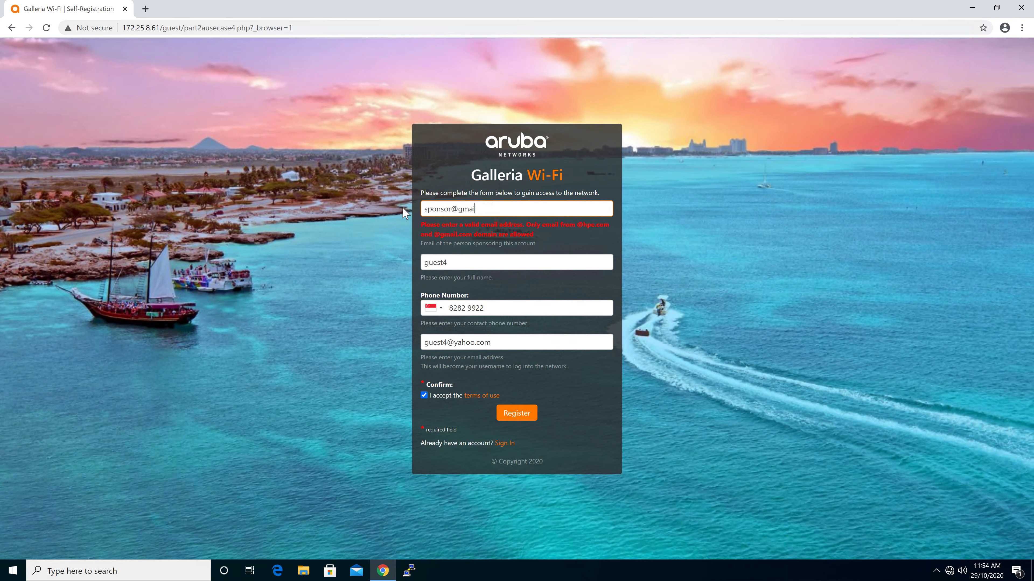
click(525, 419)
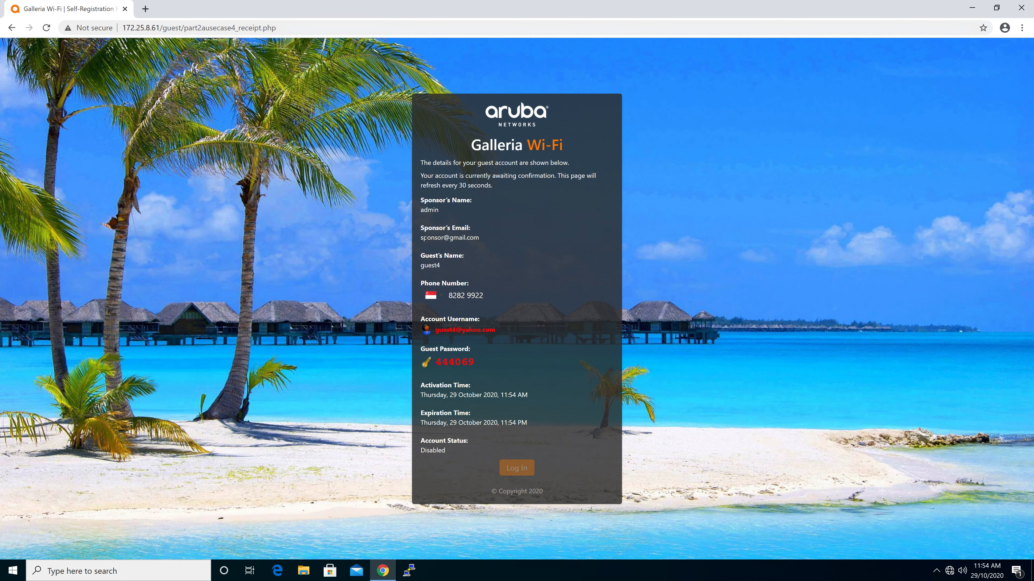
- Open Manage Guest Accounts and sponsor-confirm the disabled guest4 account
drag(420, 237, 474, 237)
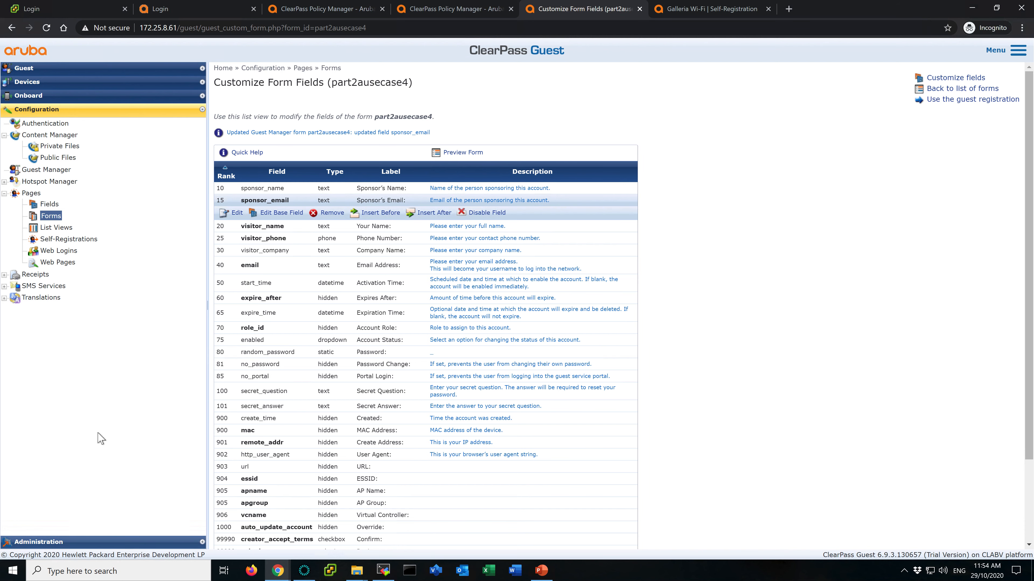
click(46, 68)
click(54, 144)
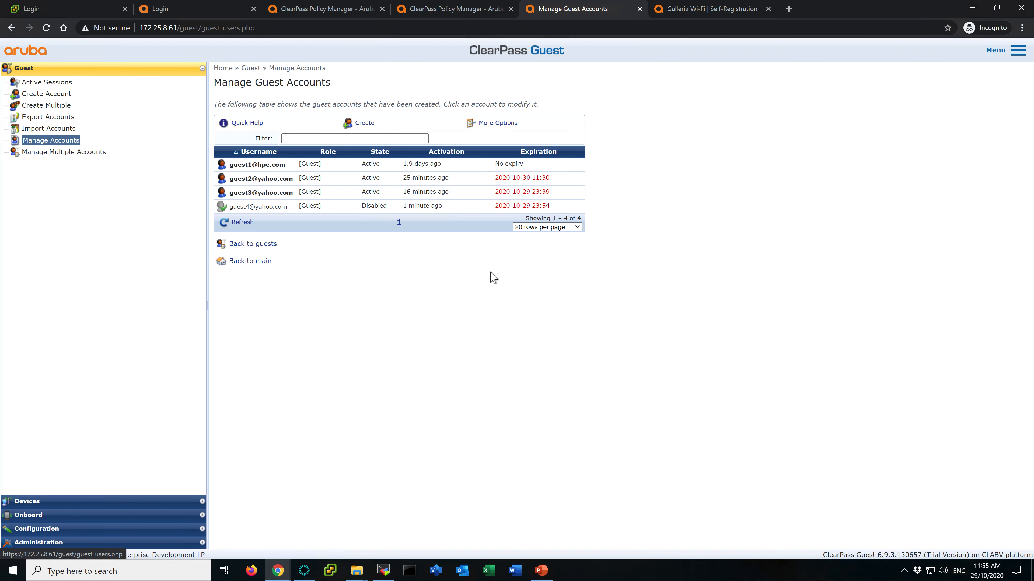
click(331, 207)
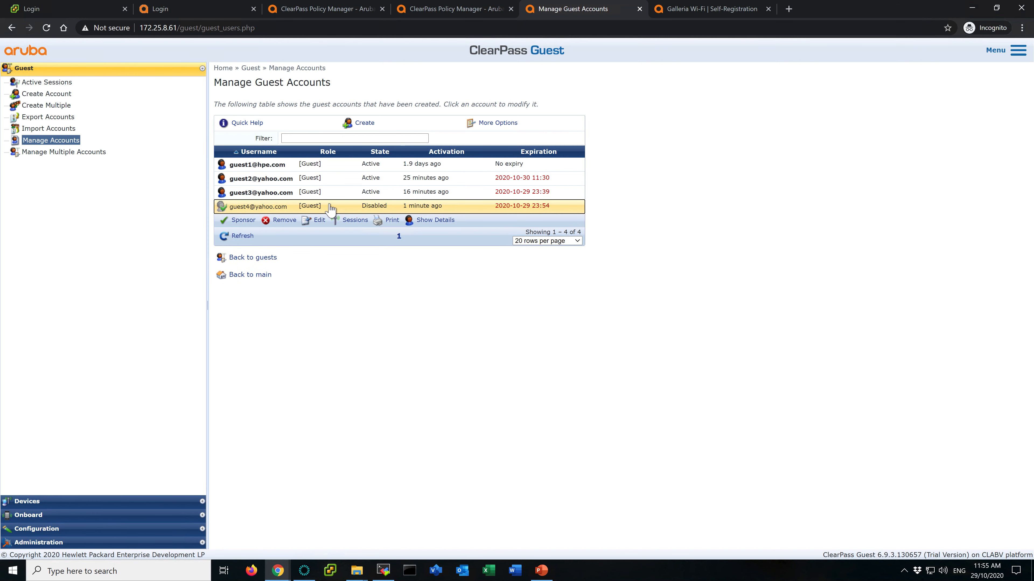
click(244, 221)
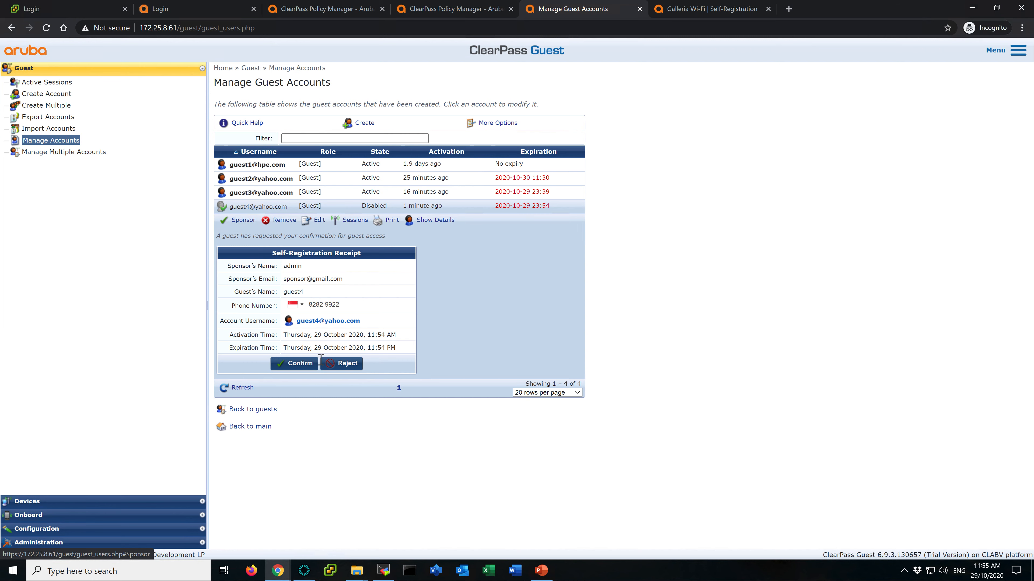
click(287, 364)
- Open the Application Log and examine the latest background task failure and email-sending error entries
click(100, 543)
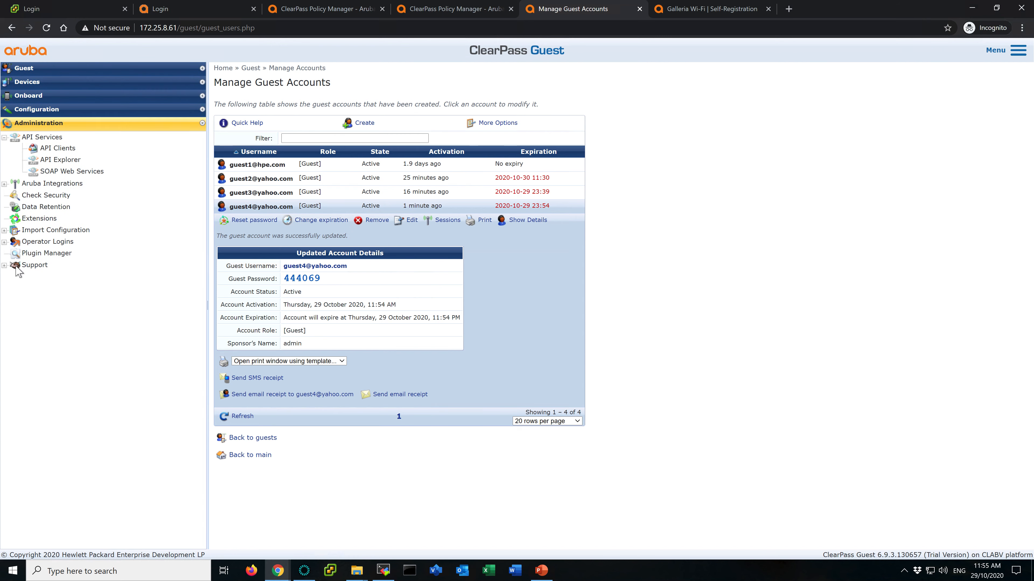
click(21, 267)
click(71, 280)
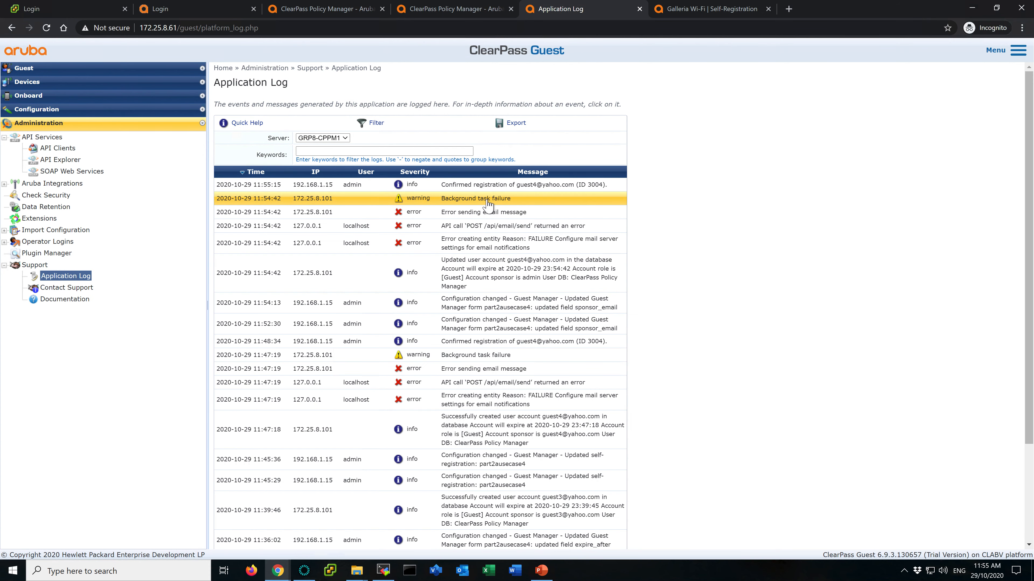
click(488, 203)
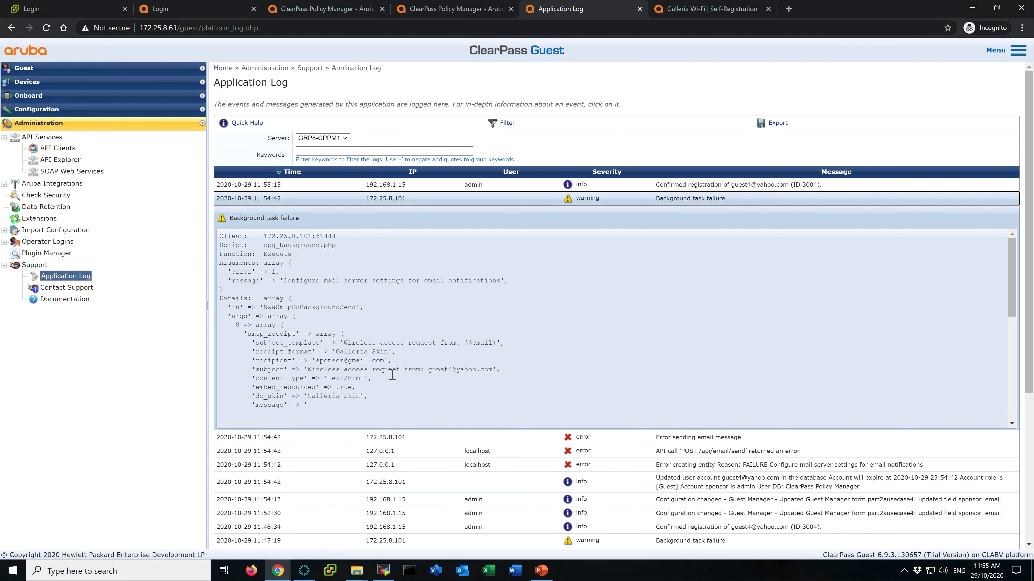
drag(313, 361, 337, 360)
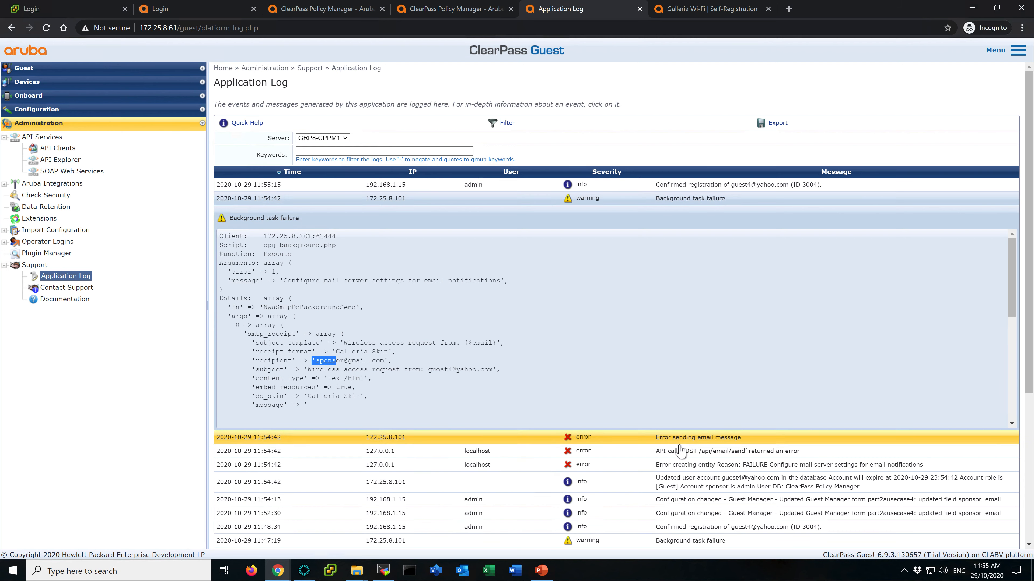
click(716, 446)
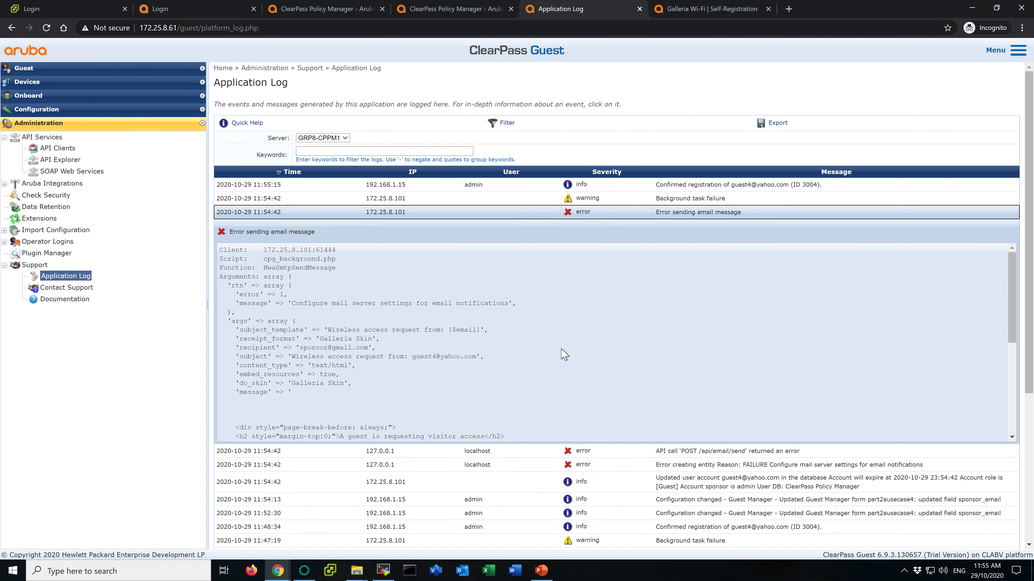
click(465, 12)
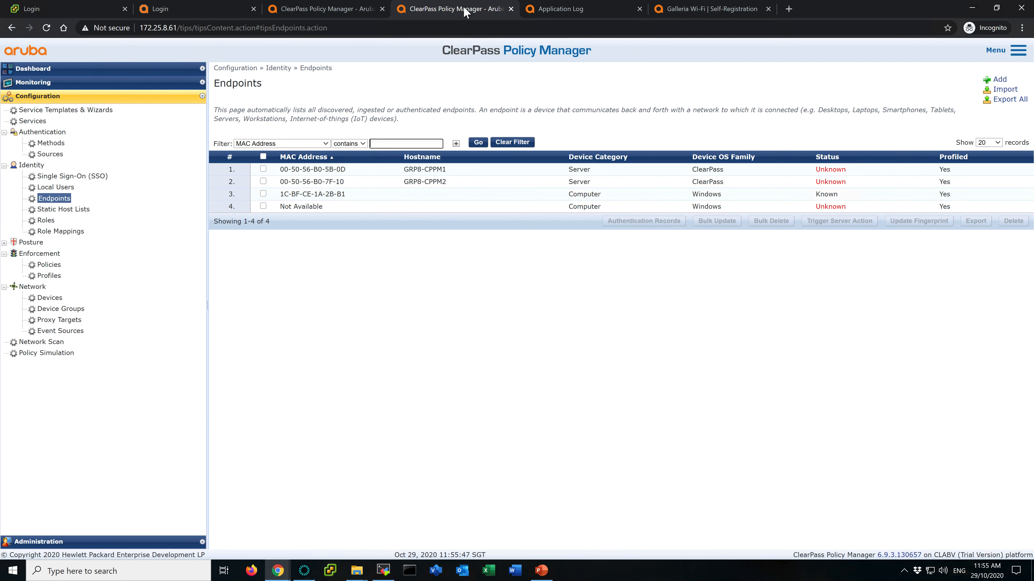
- Open the SMTP Messaging Setup page under Administration's External Servers and cross-check it against the email-sending error in the Application Log
click(54, 542)
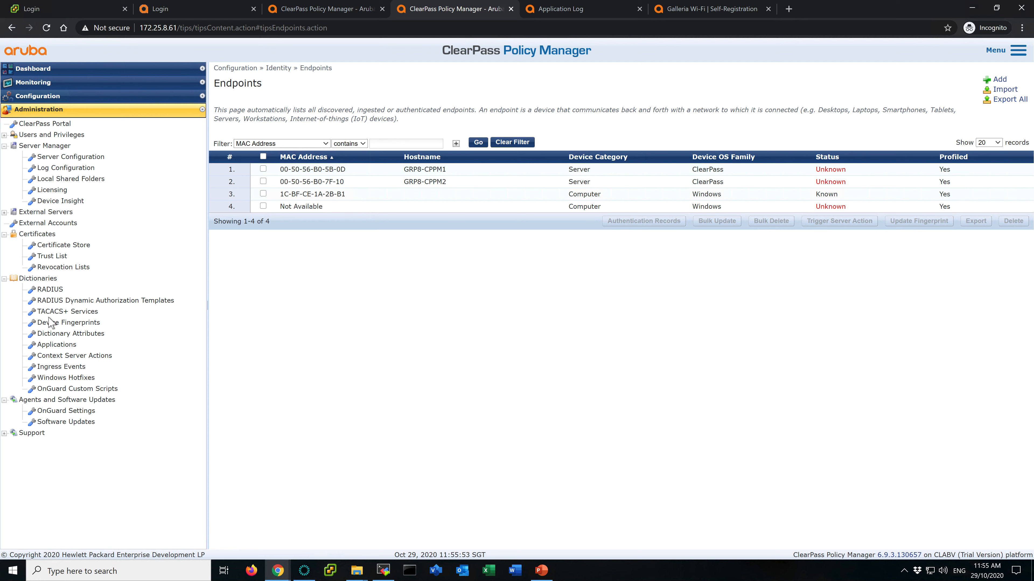
click(5, 212)
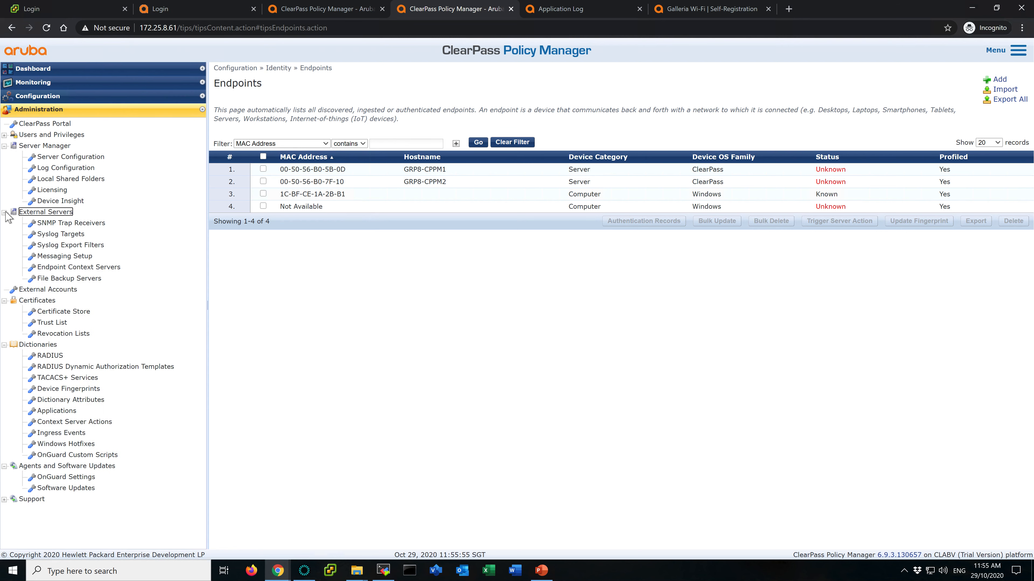
click(53, 257)
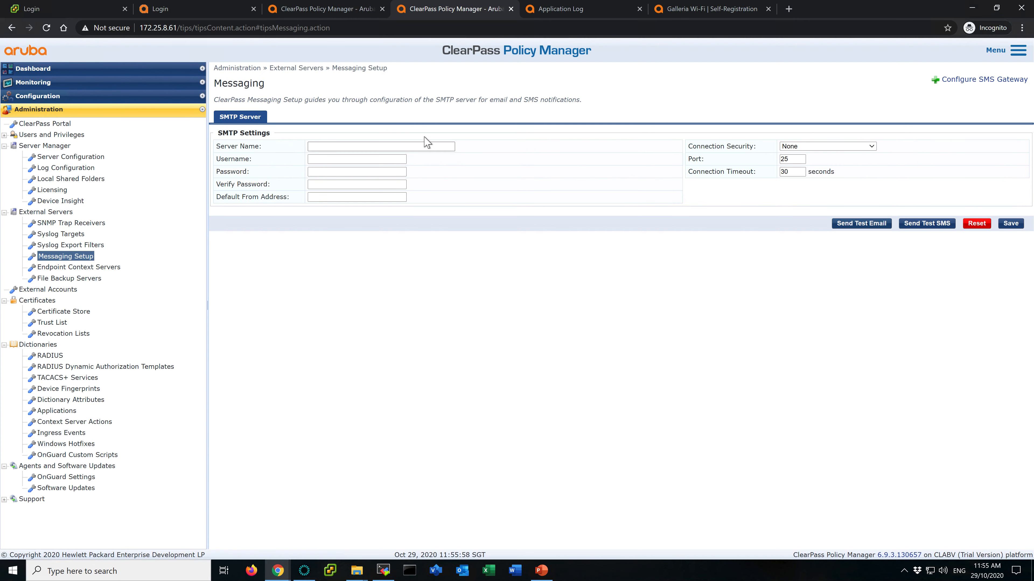
click(423, 144)
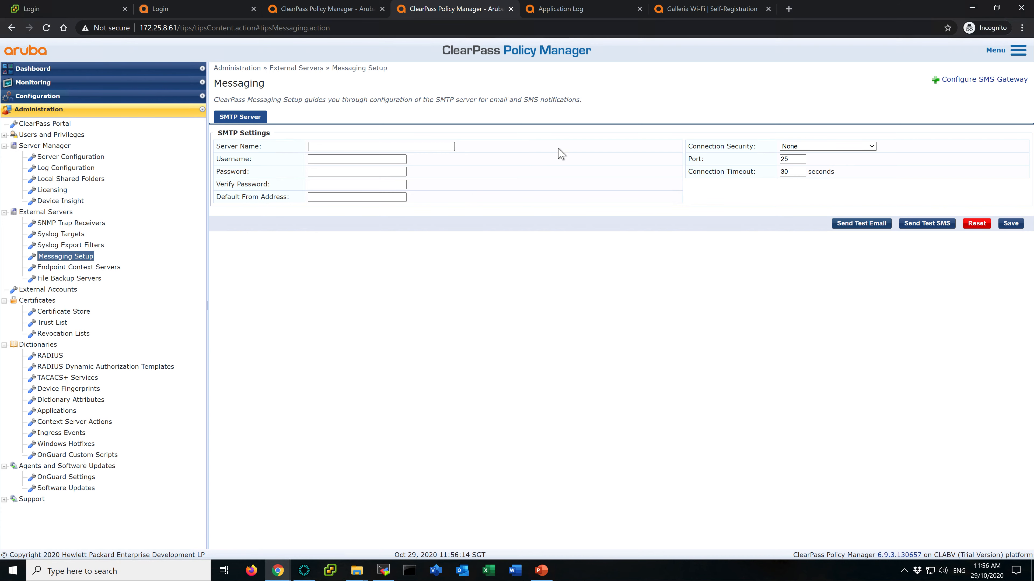
click(562, 12)
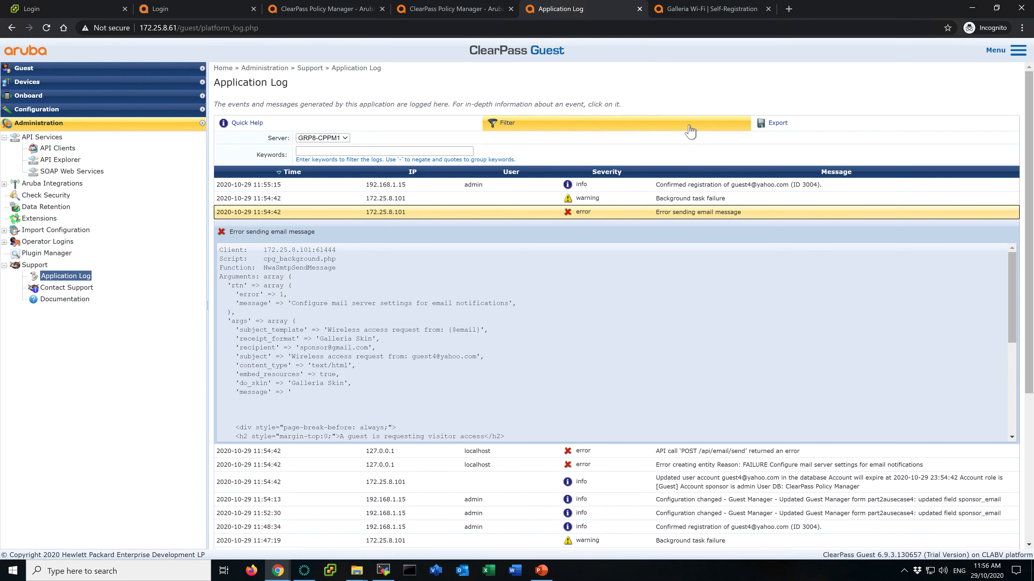
click(504, 10)
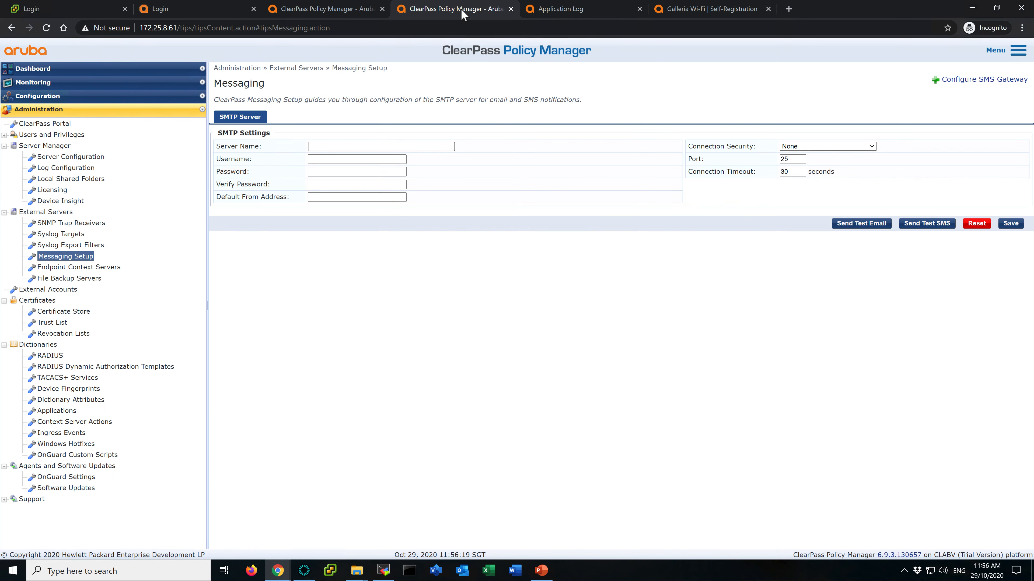